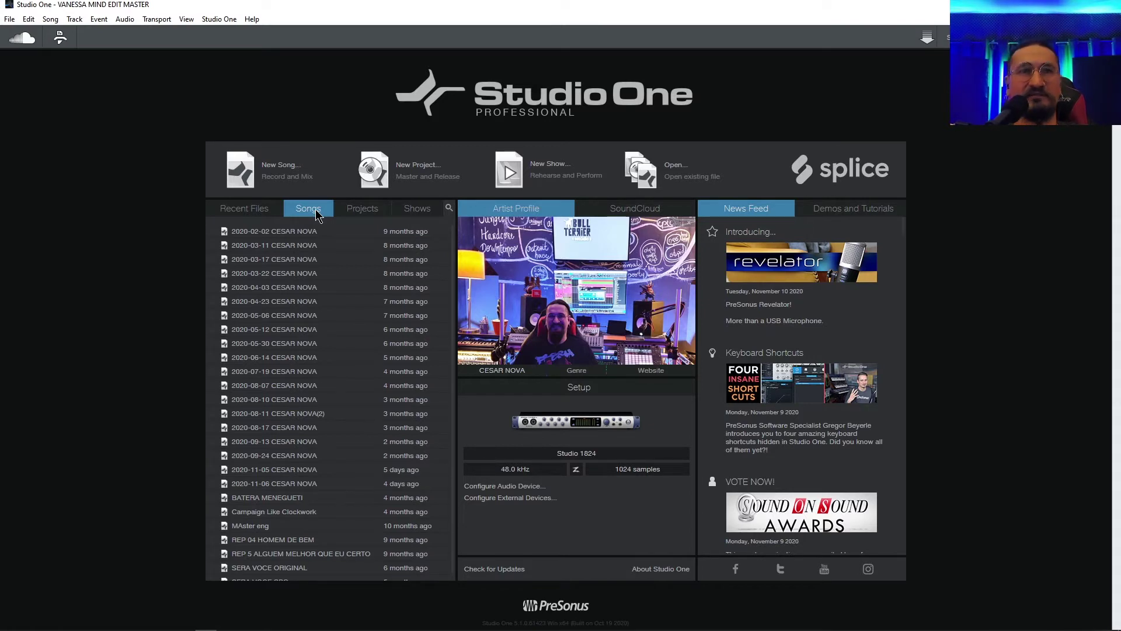
View the list of projects and the list of shows on the start page
{"action": "left_click", "coordinate": [353, 213]}
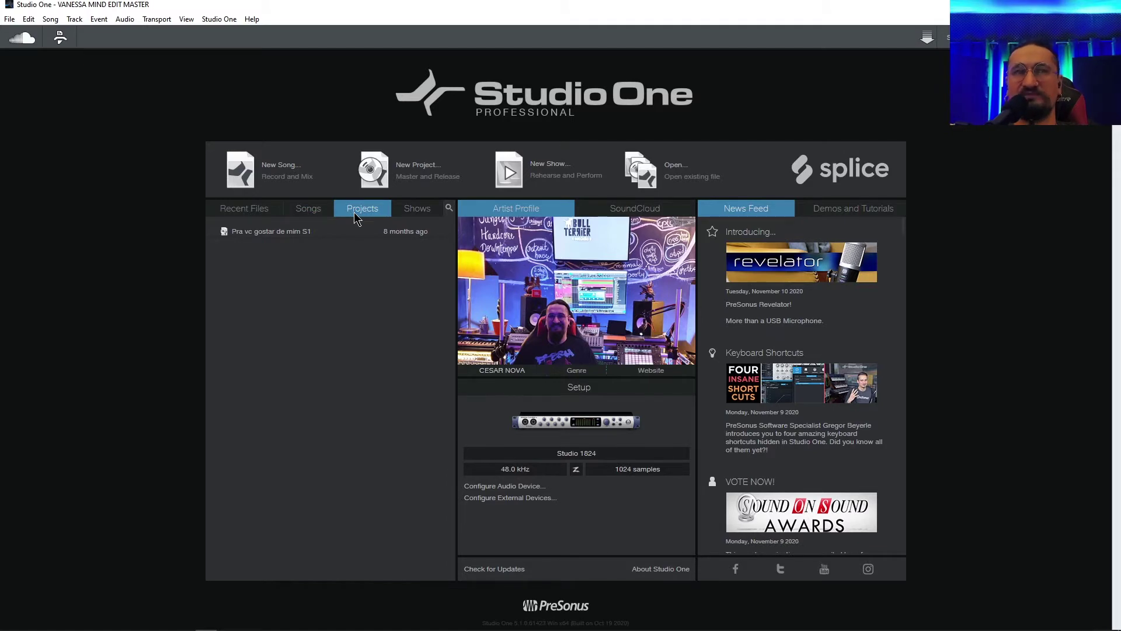
{"action": "left_click", "coordinate": [405, 213]}
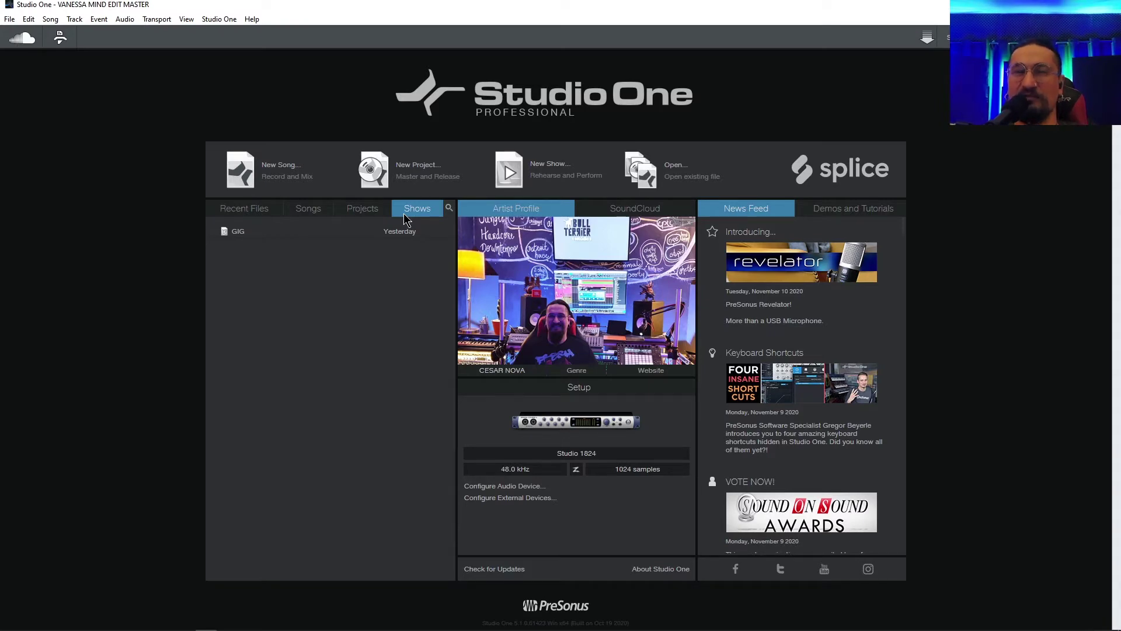
Start playback of the VANESSA MIND EDIT MASTER song and shrink the track heights for an overview from the DRUMS folder down
{"action": "key", "text": "space"}
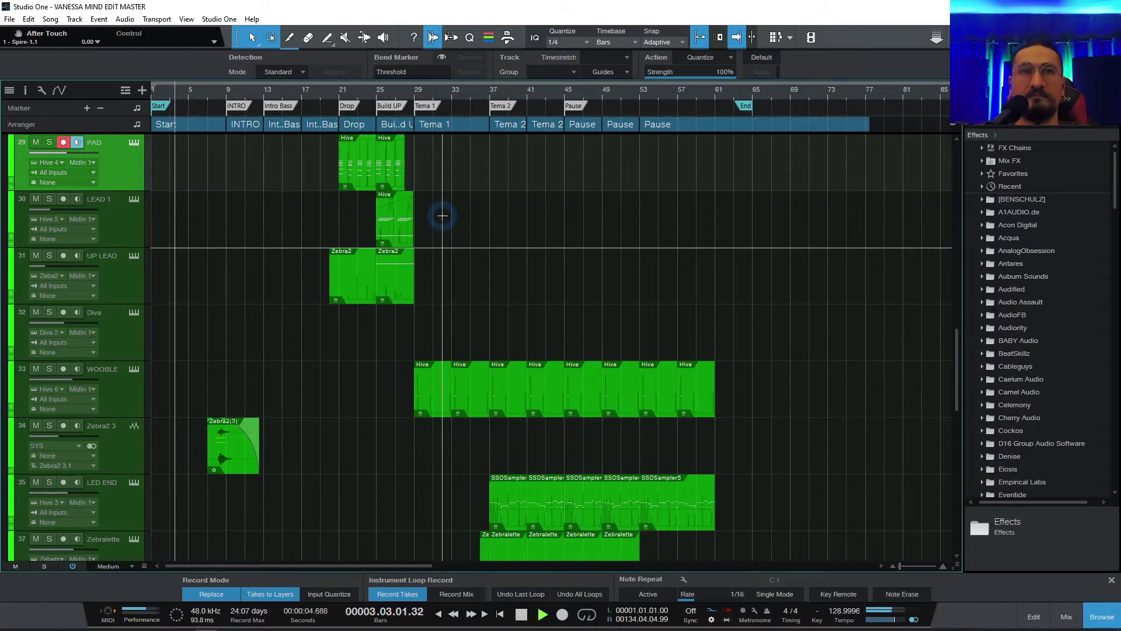
{"action": "key", "text": "shift+w"}
{"action": "key", "text": "shift+w"}
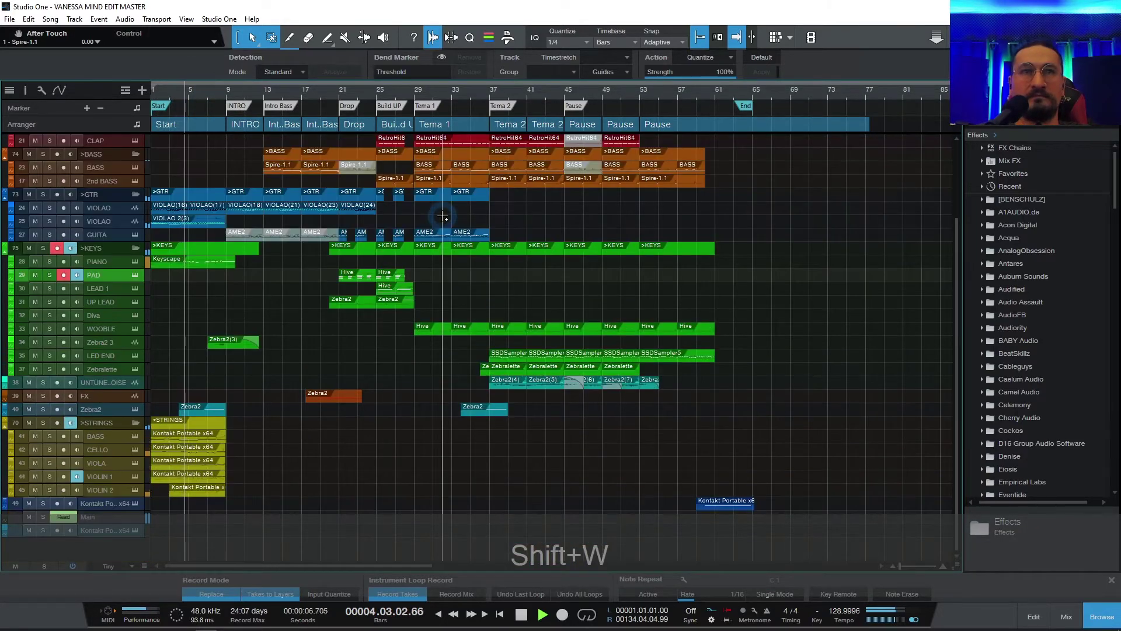
{"action": "left_click_drag", "start_coordinate": [958, 273], "coordinate": [958, 165]}
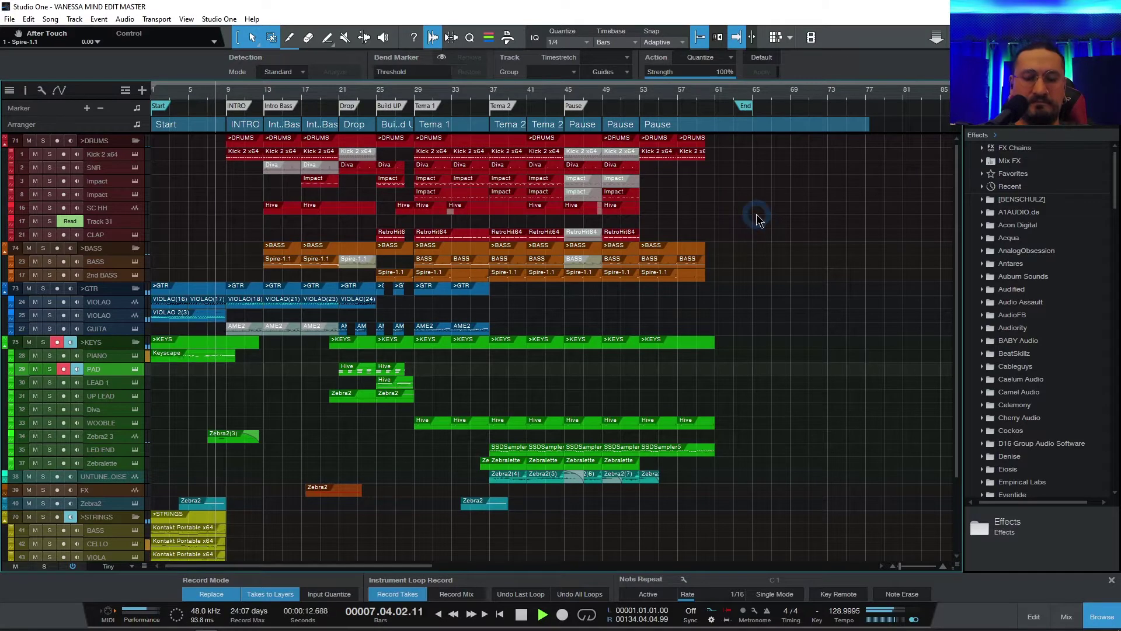
Show the mixing console, enlarge it with inserts displayed above the channels, and detach it from the arrangement
{"action": "key", "text": "F3"}
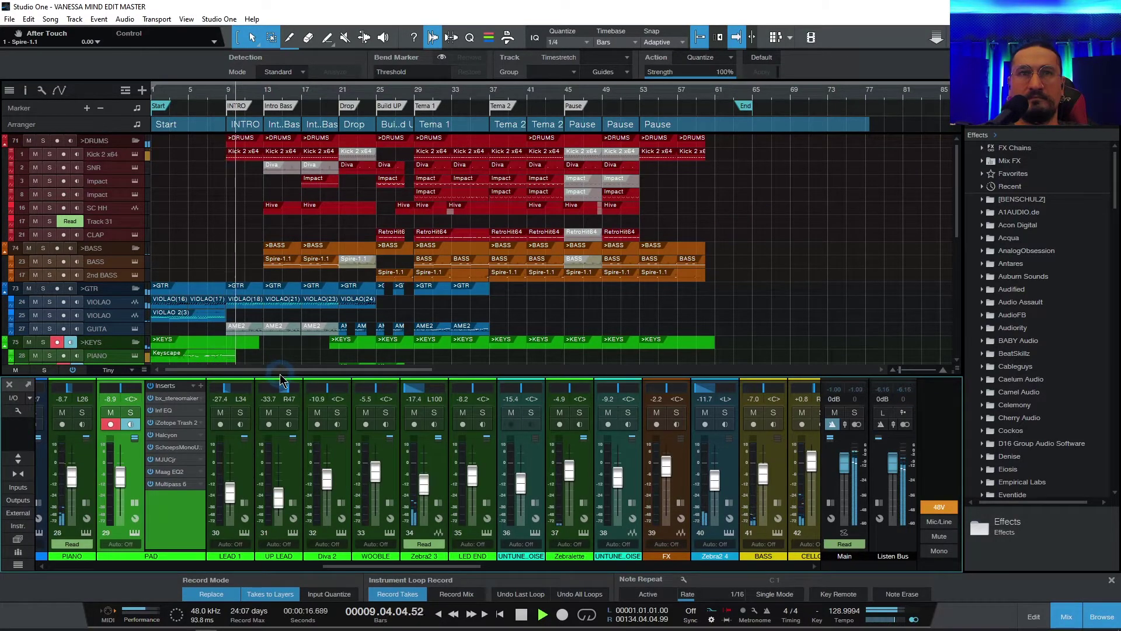
{"action": "left_click_drag", "start_coordinate": [268, 372], "coordinate": [268, 220]}
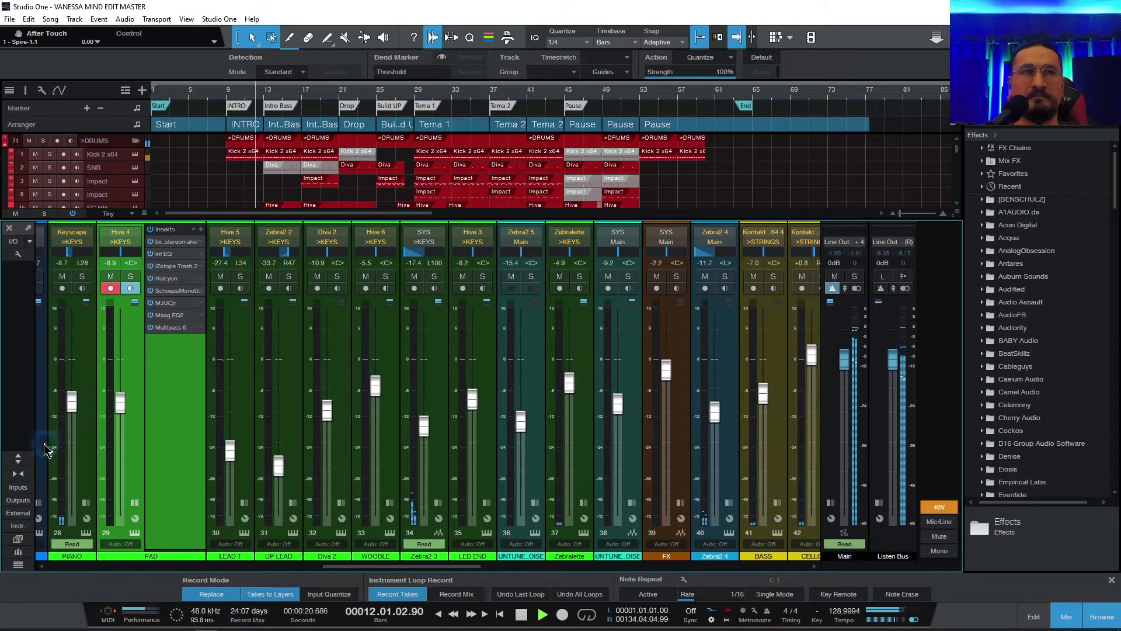
{"action": "left_click", "coordinate": [17, 457]}
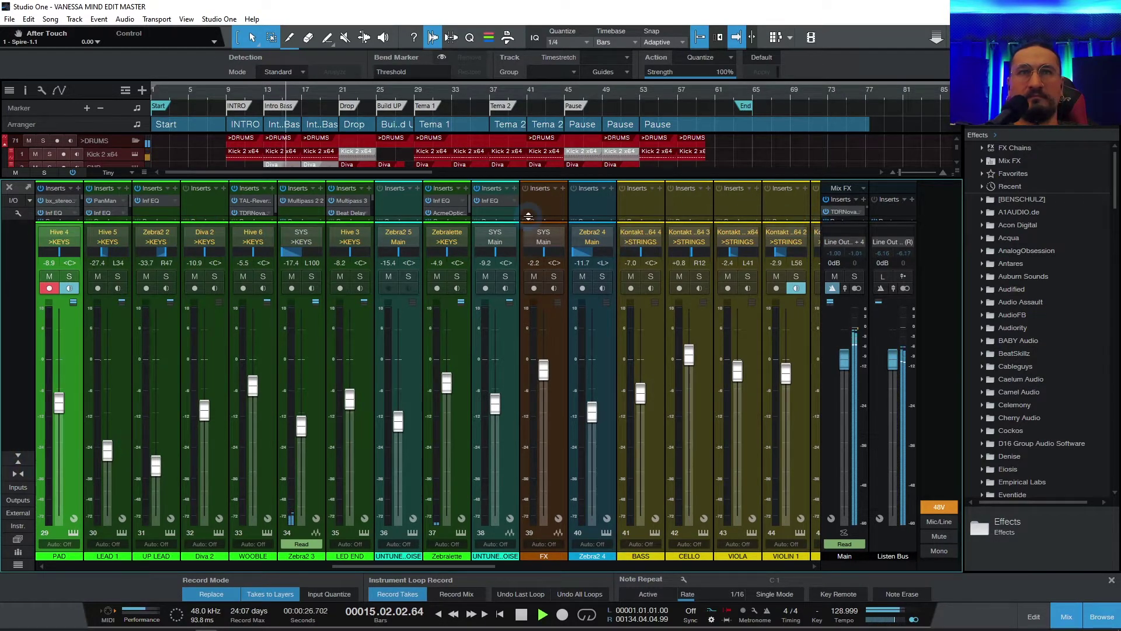
{"action": "left_click", "coordinate": [31, 190]}
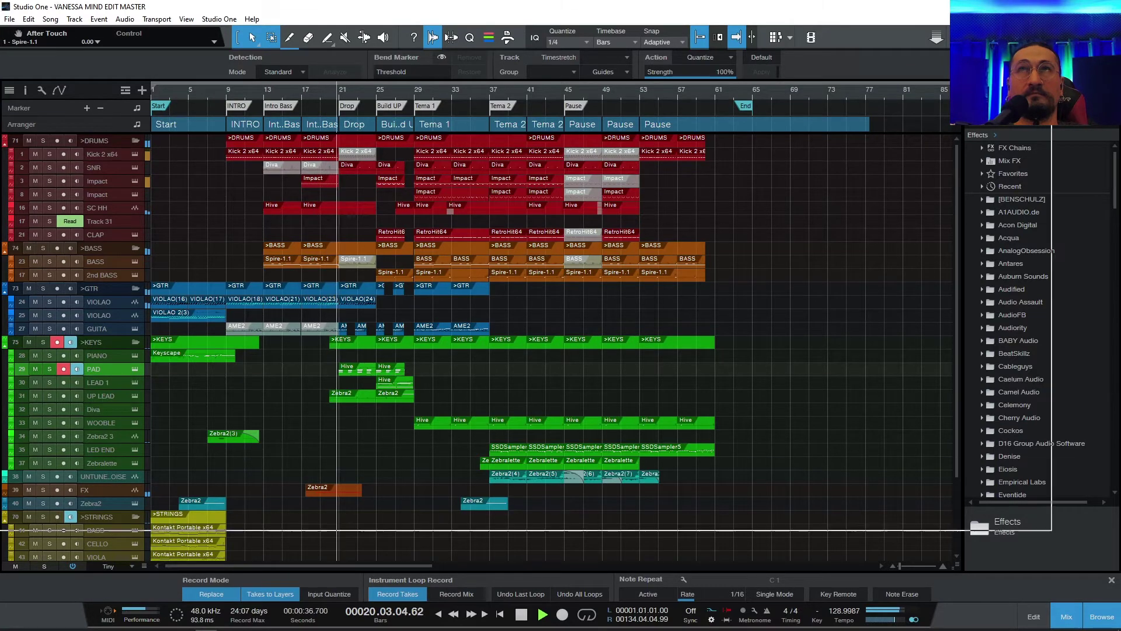
Display the console across the full screen, switch from narrow to wide channels, and close it to return to the arrangement
{"action": "key", "text": "F3"}
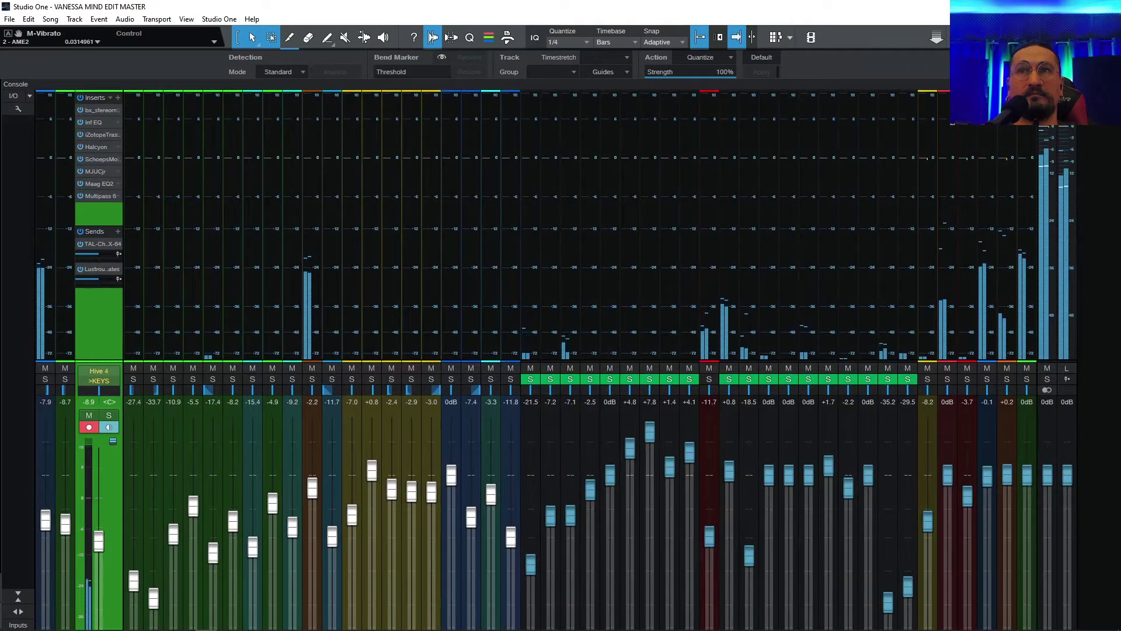
{"action": "key", "text": "F11"}
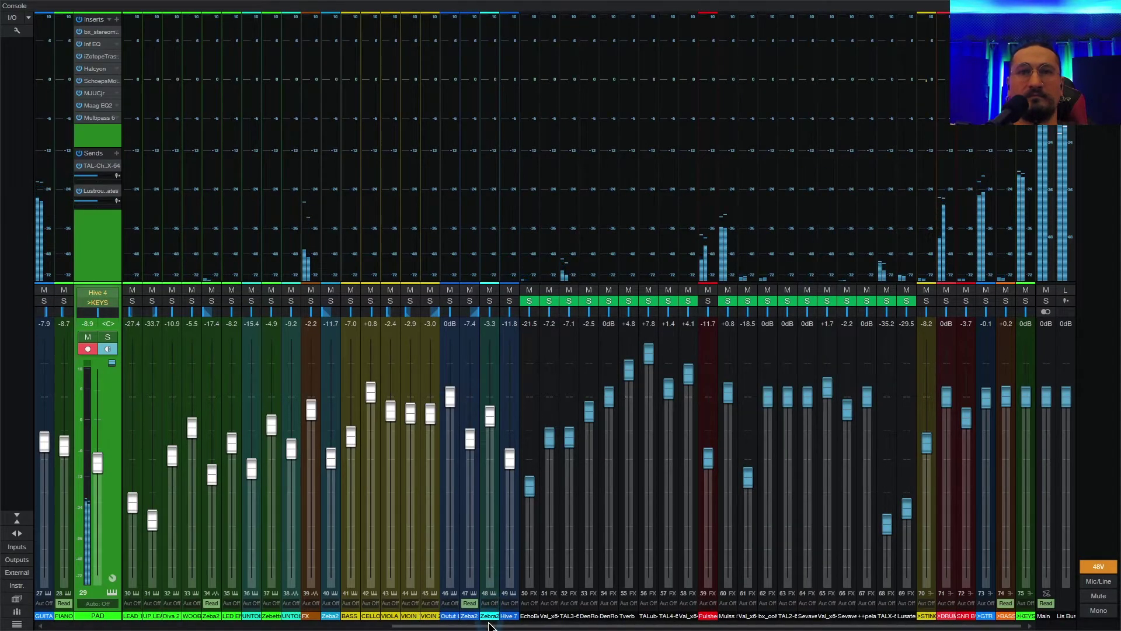
{"action": "left_click_drag", "start_coordinate": [489, 627], "coordinate": [140, 552]}
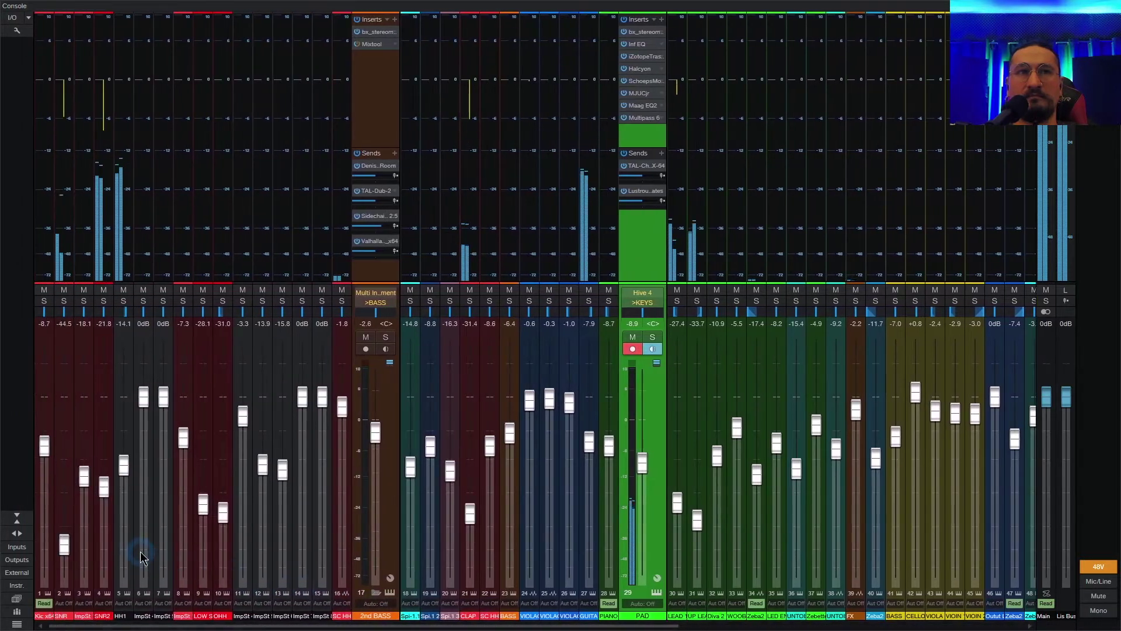
{"action": "left_click", "coordinate": [19, 534]}
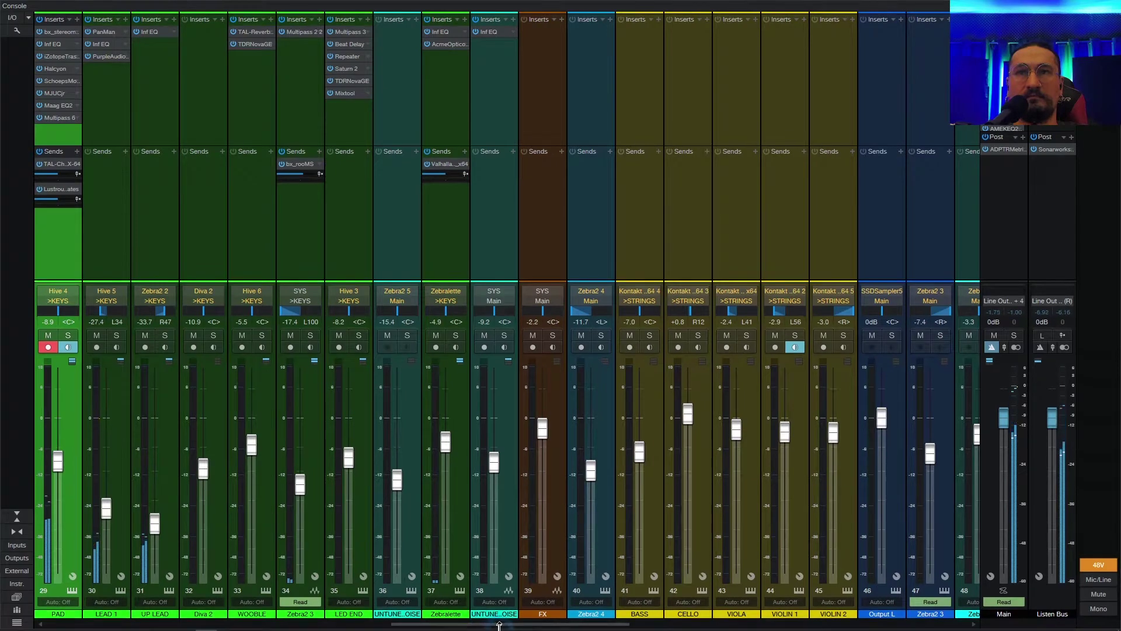
{"action": "key", "text": "F3"}
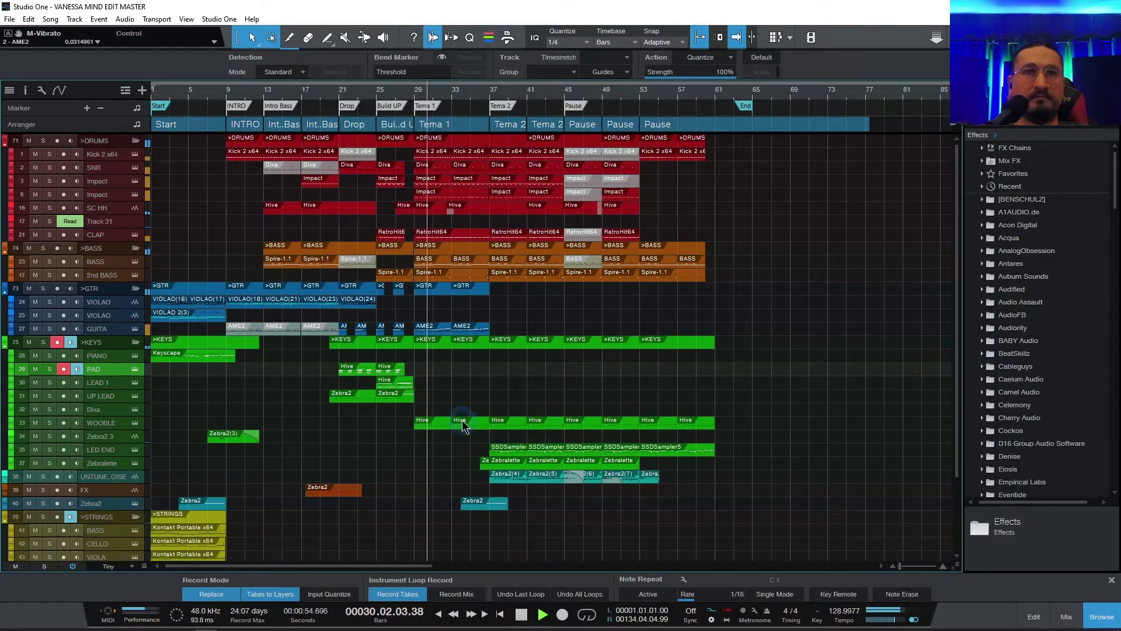
Examine the WOOBLE track's Hive part in an enlarged note editor, zoomed out across the neighbouring parts, and close the editor
{"action": "double_click", "coordinate": [439, 423]}
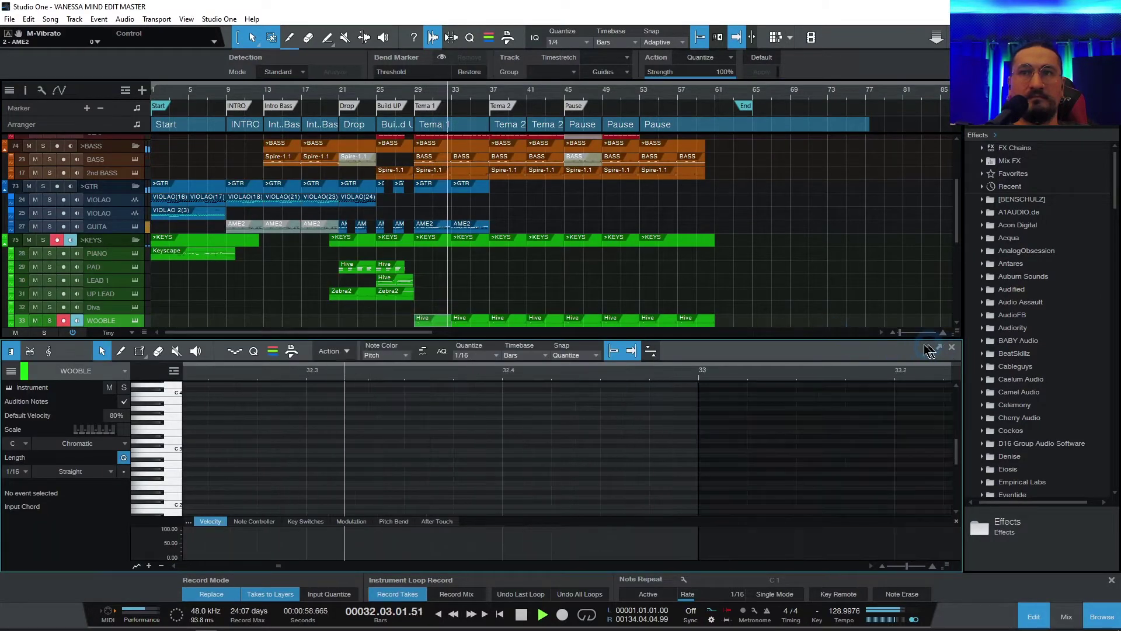
{"action": "left_click_drag", "start_coordinate": [902, 339], "coordinate": [836, 84]}
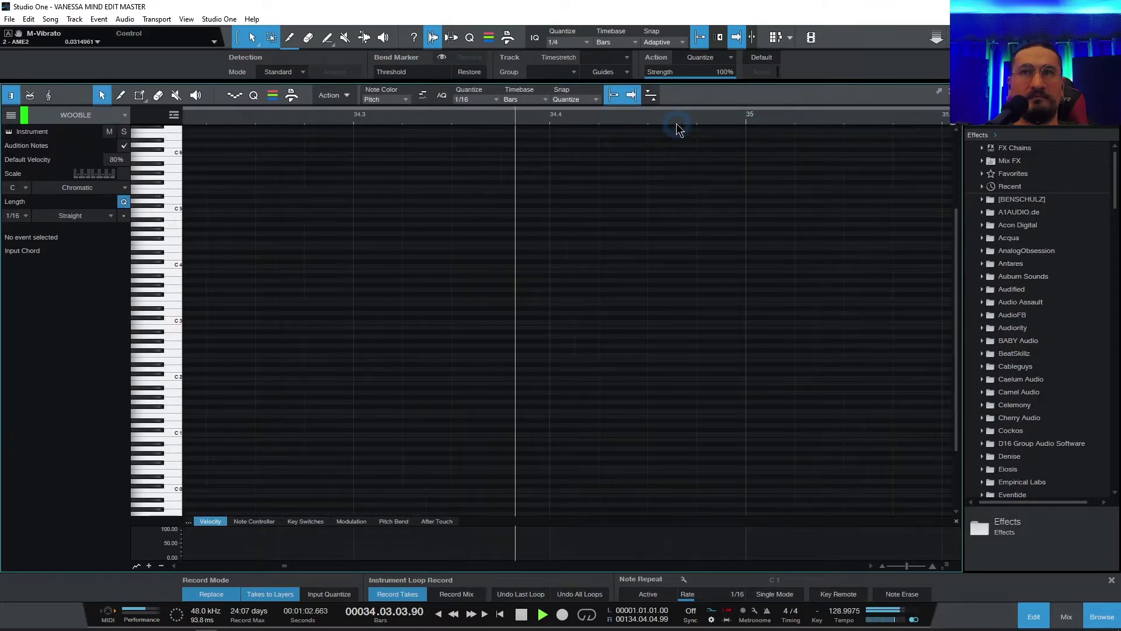
{"action": "key", "text": "w"}
{"action": "key", "text": "w"}
{"action": "key", "text": "w"}
{"action": "key", "text": "w"}
{"action": "key", "text": "w"}
{"action": "key", "text": "w"}
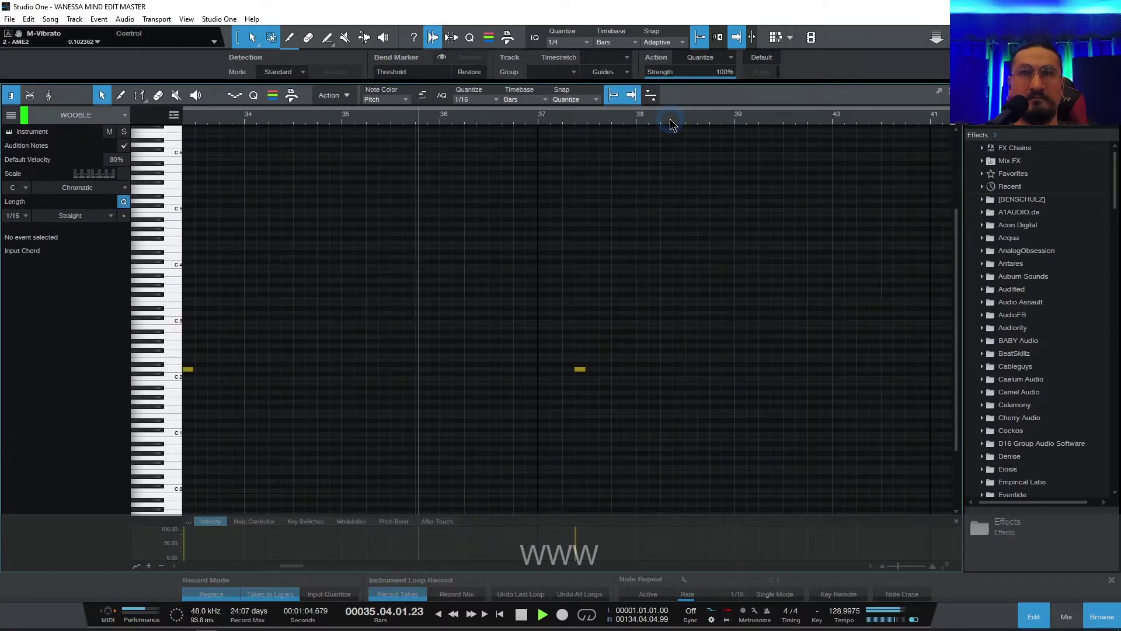
{"action": "key", "text": "F3"}
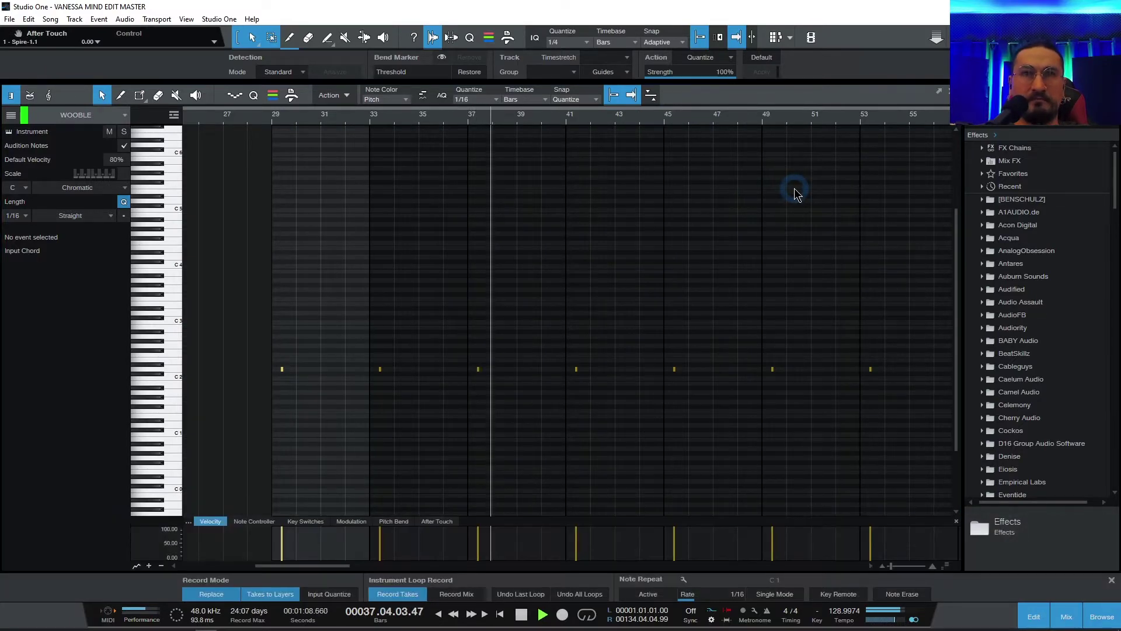
{"action": "key", "text": "F2"}
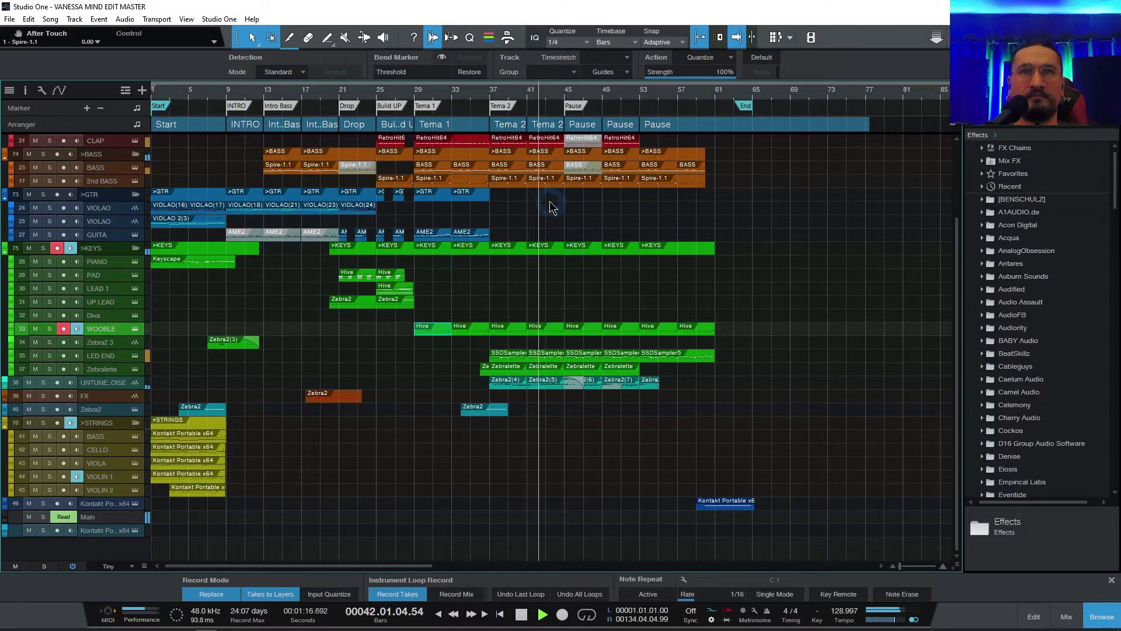
Zoom in on the WOOBLE part in the Pause section, and zoom back out to the whole song with reduced track heights
{"action": "key", "text": "w"}
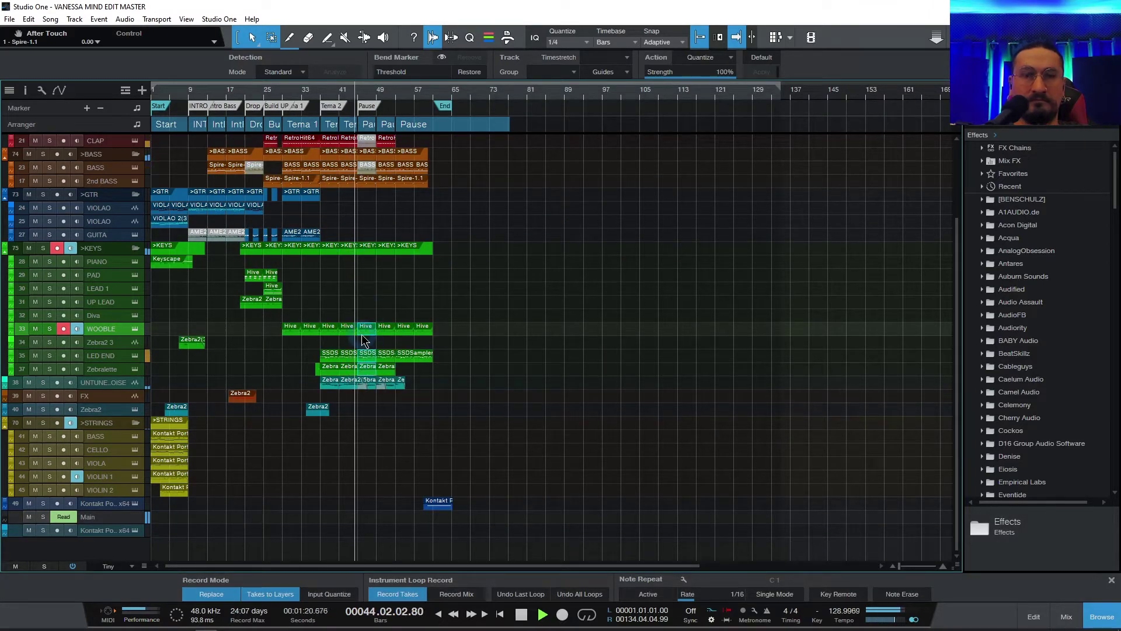
{"action": "key", "text": "shift+s"}
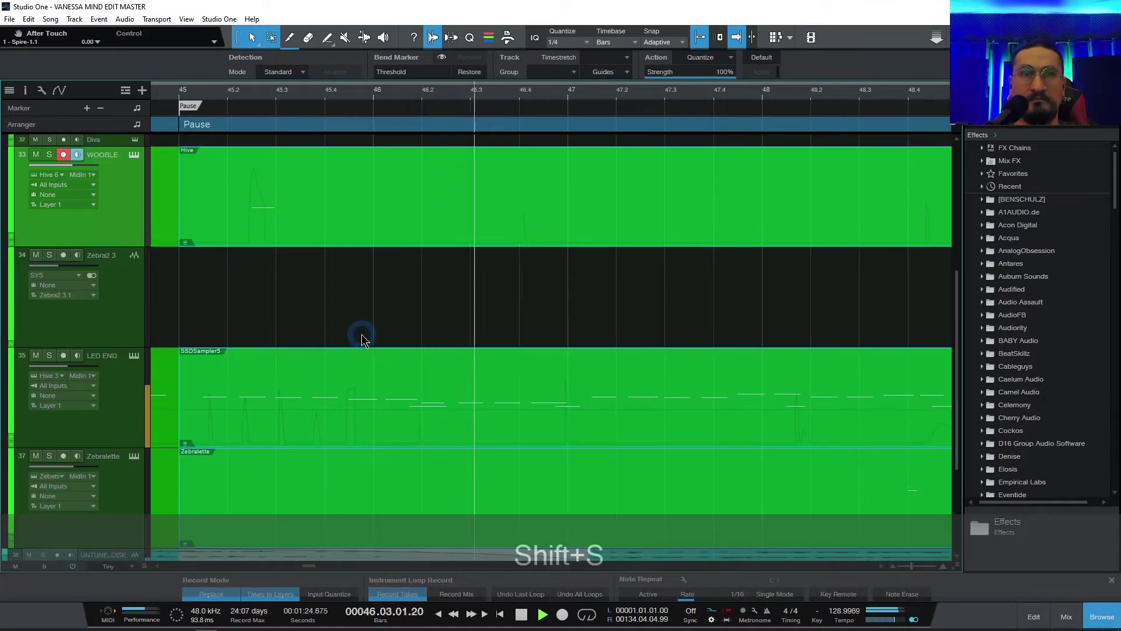
{"action": "key", "text": "w"}
{"action": "key", "text": "w"}
{"action": "key", "text": "w"}
{"action": "key", "text": "w"}
{"action": "key", "text": "w"}
{"action": "key", "text": "w"}
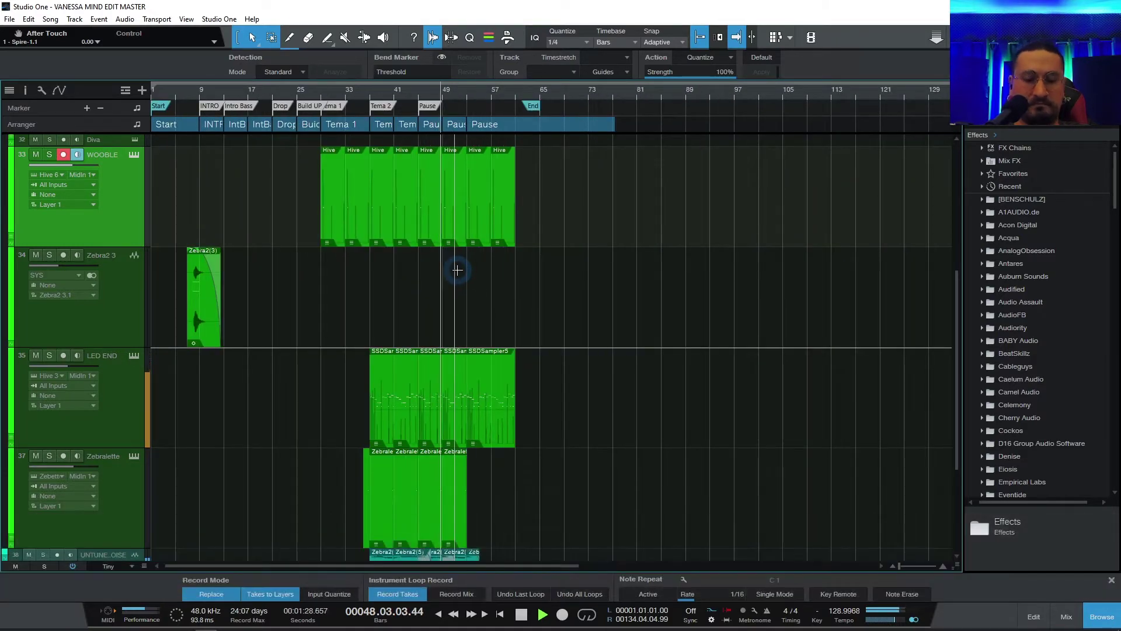
{"action": "key", "text": "shift+w"}
{"action": "key", "text": "shift+e"}
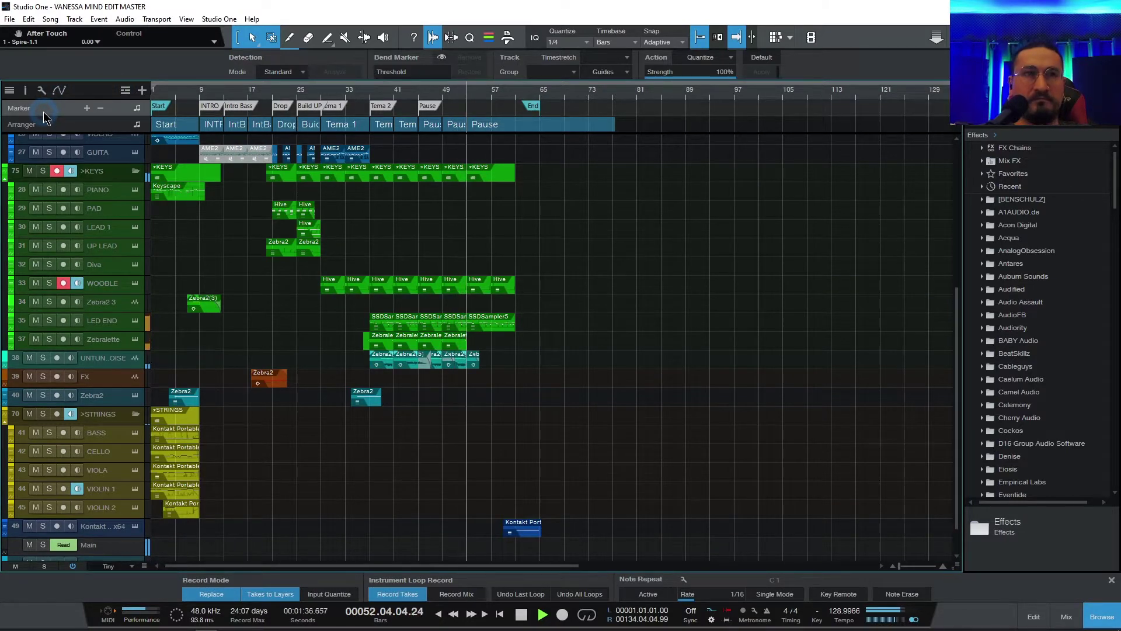
Show the inspector for the PIANO track and extend its event section to include Time Lock and Edit Lock
{"action": "key", "text": "F4"}
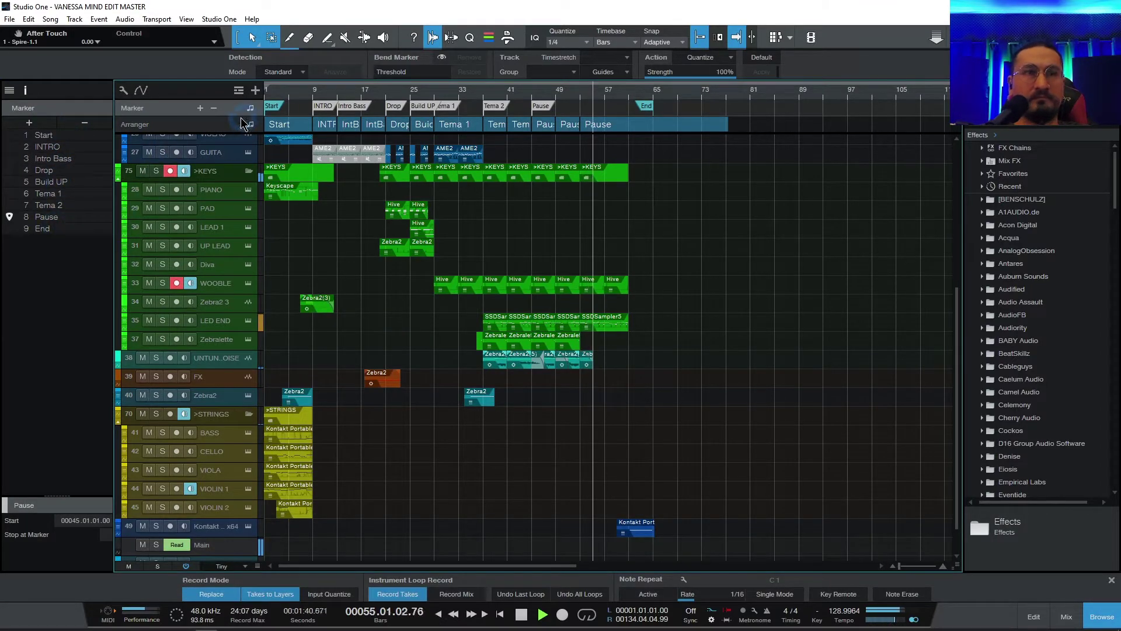
{"action": "left_click", "coordinate": [220, 198]}
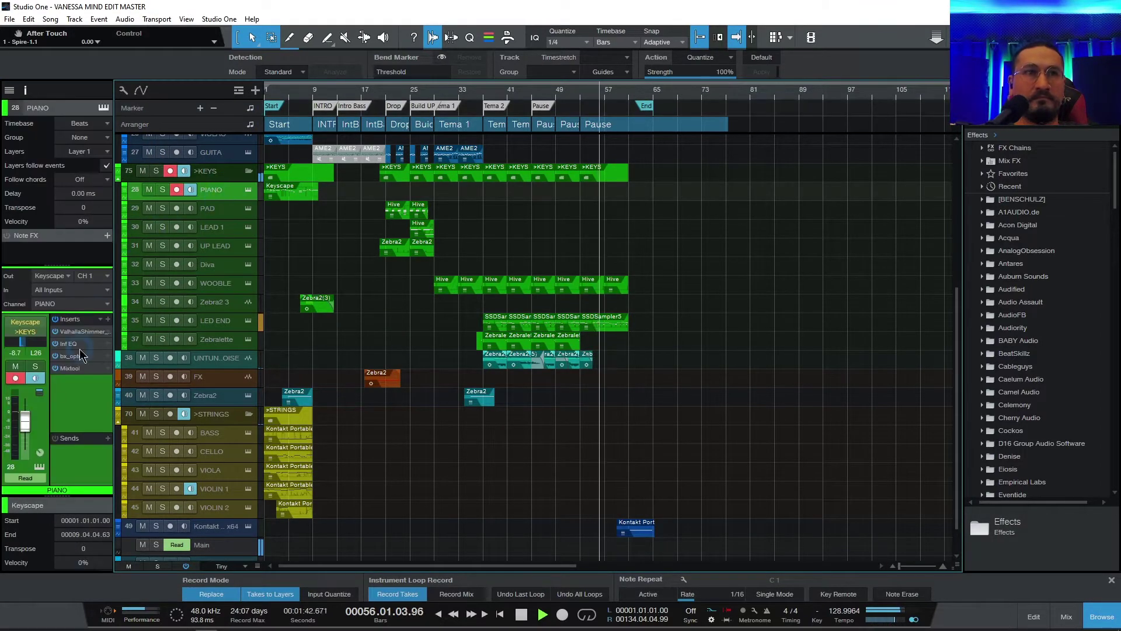
{"action": "left_click_drag", "start_coordinate": [88, 498], "coordinate": [93, 453]}
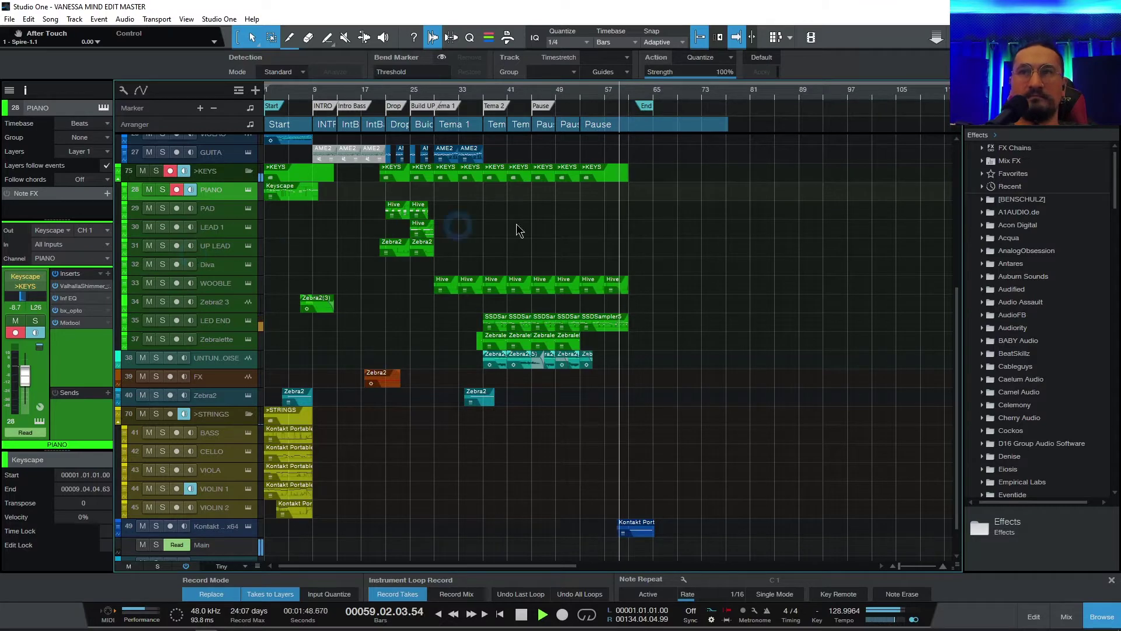
Look at the plug-ins in the effects browser's Favorites folder and collapse it
{"action": "left_click", "coordinate": [983, 173]}
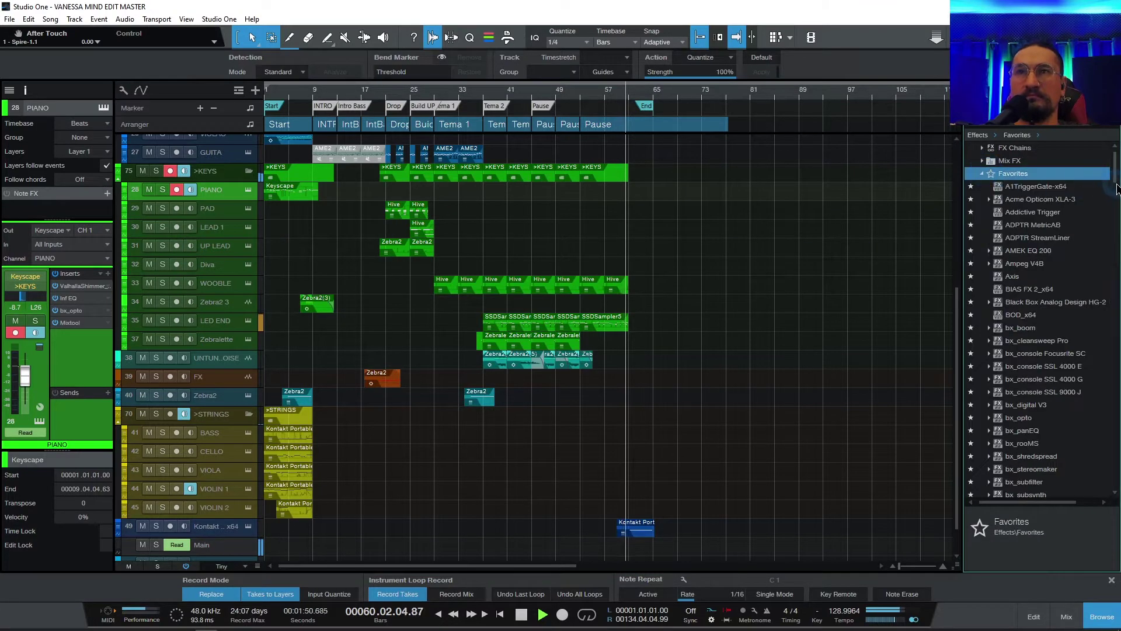
{"action": "left_click", "coordinate": [983, 174]}
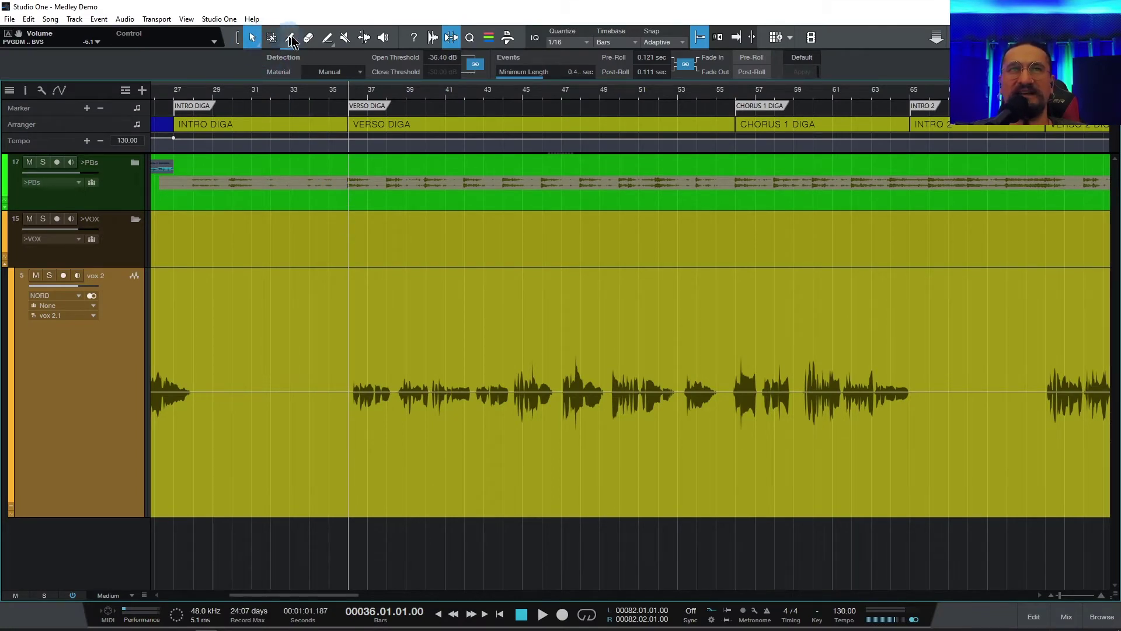
In the Medley Demo song, mark the vox 2 vocals from about bar 36 to bar 51 with the Range tool and clear the selection
{"action": "left_click", "coordinate": [331, 464]}
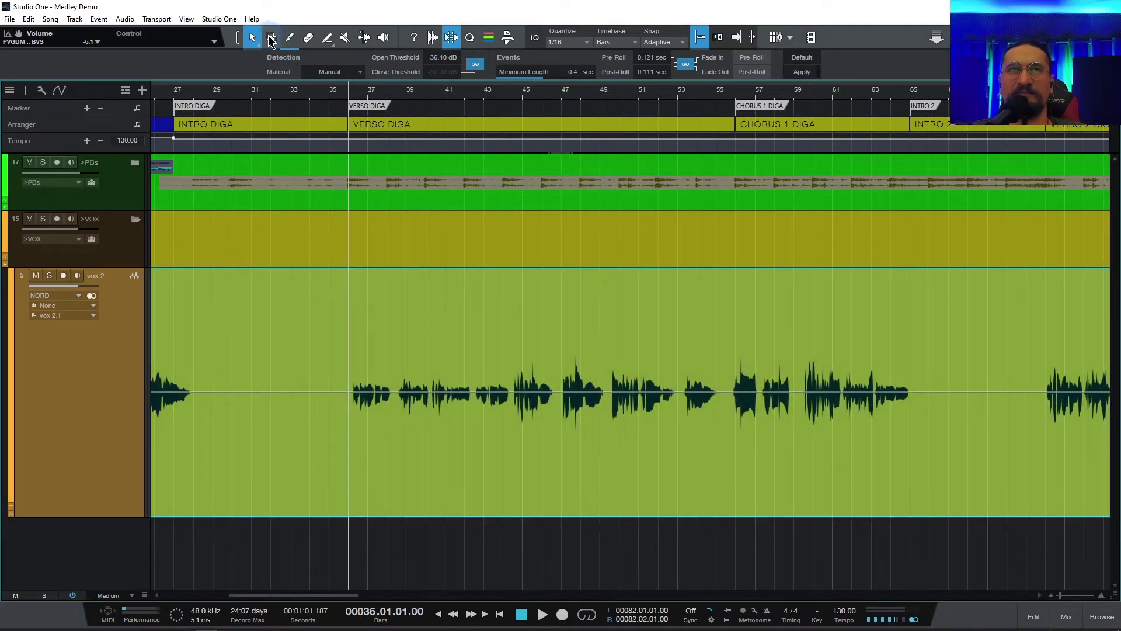
{"action": "left_click_drag", "start_coordinate": [342, 304], "coordinate": [634, 311]}
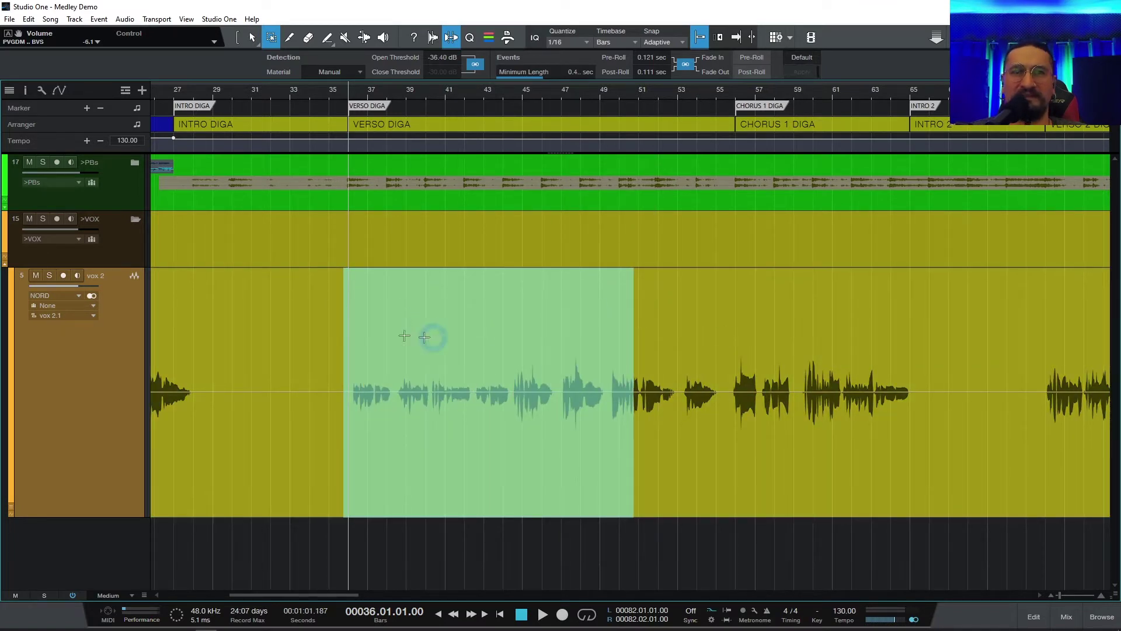
{"action": "left_click", "coordinate": [315, 366]}
{"action": "key", "text": "1"}
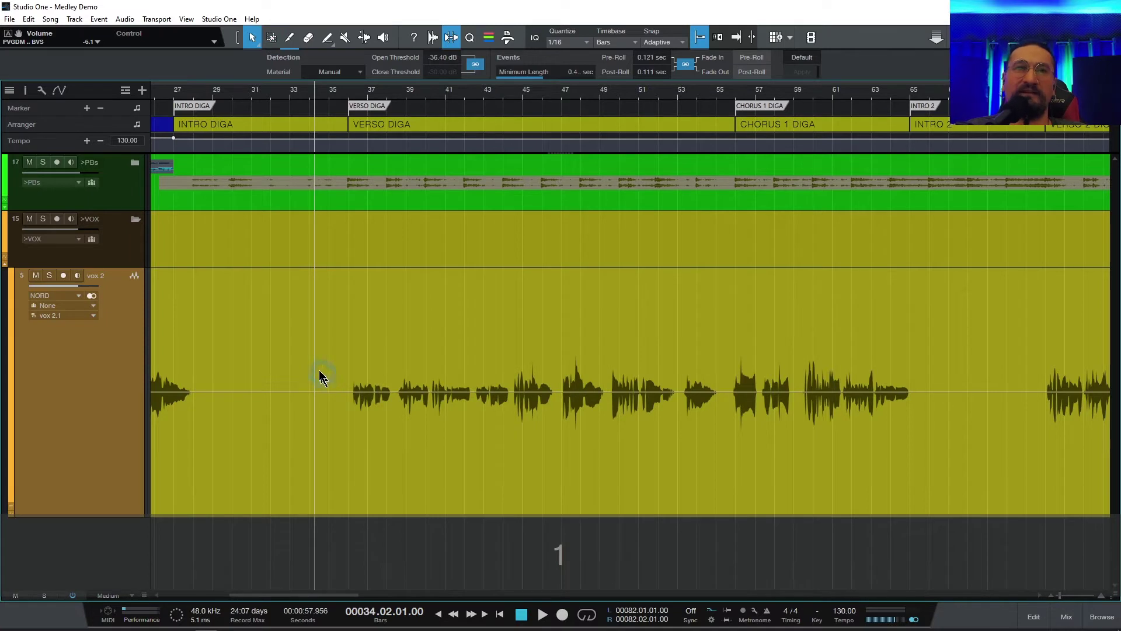
Combine the Arrow tool with the Range tool, mark vox 2 from bar 36 to about bar 47, and clear the range
{"action": "key", "text": "2"}
{"action": "key", "text": "1"}
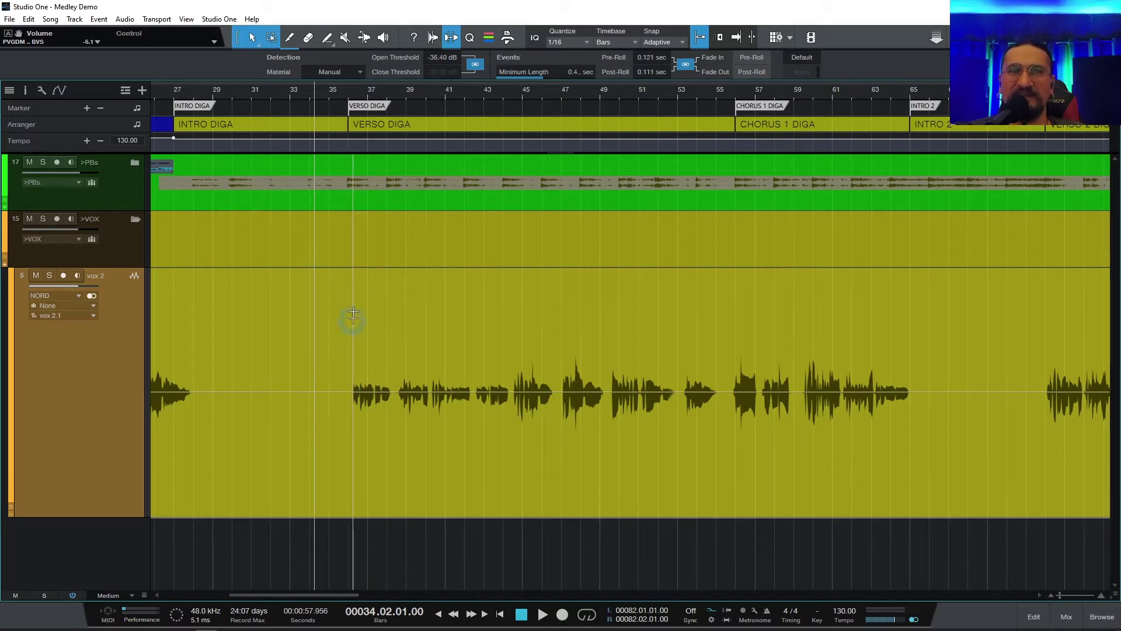
{"action": "left_click_drag", "start_coordinate": [349, 303], "coordinate": [555, 330]}
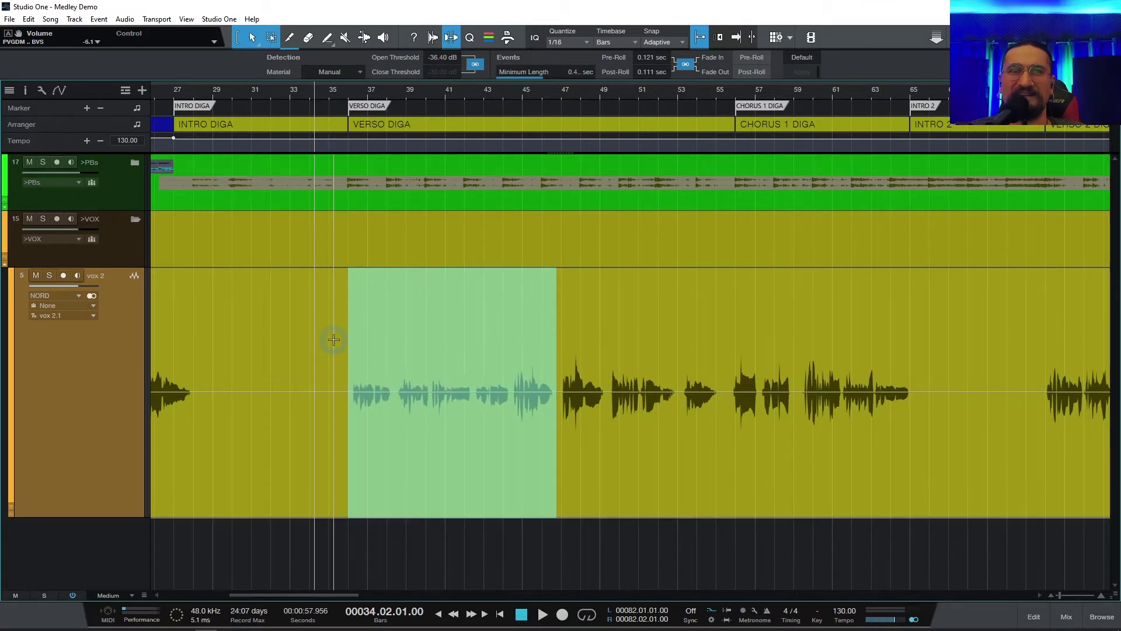
{"action": "left_click", "coordinate": [331, 435]}
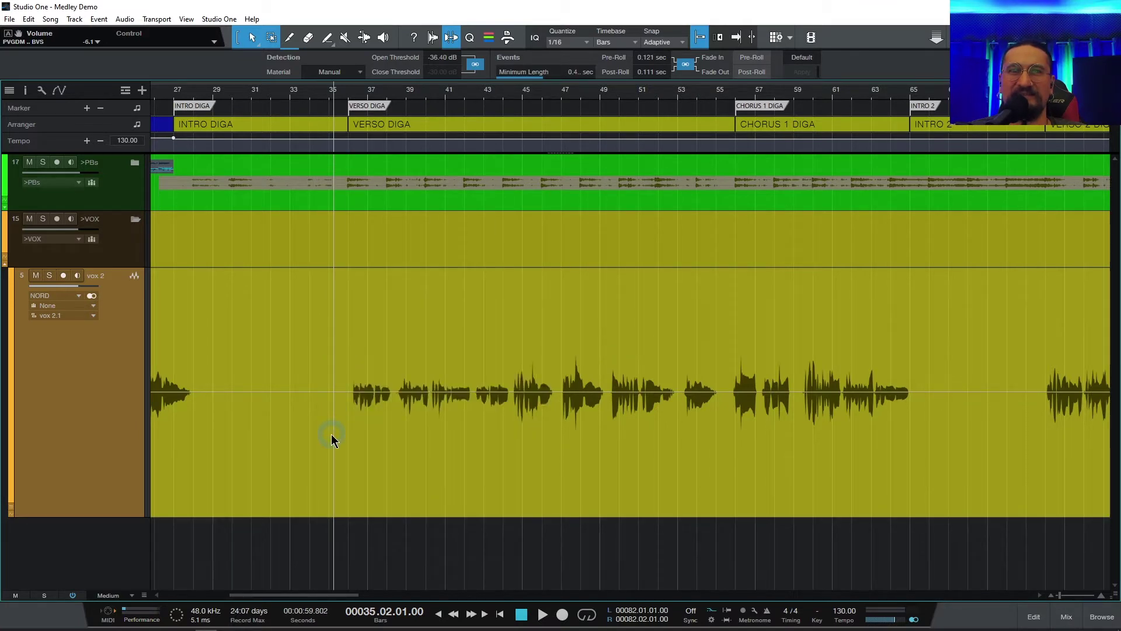
Shift the whole vox 2 event slightly in time with the Arrow tool and undo the move
{"action": "left_click", "coordinate": [348, 461]}
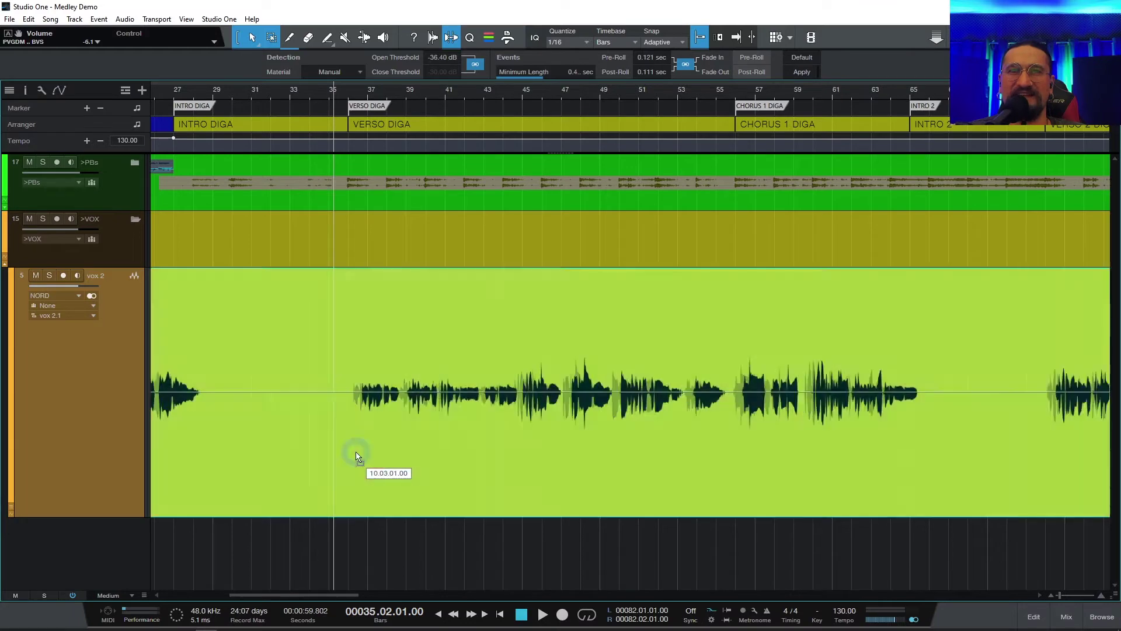
{"action": "left_click", "coordinate": [330, 451]}
{"action": "left_click", "coordinate": [356, 456]}
{"action": "left_click", "coordinate": [349, 454]}
{"action": "key", "text": "ctrl+z"}
{"action": "left_click", "coordinate": [340, 405]}
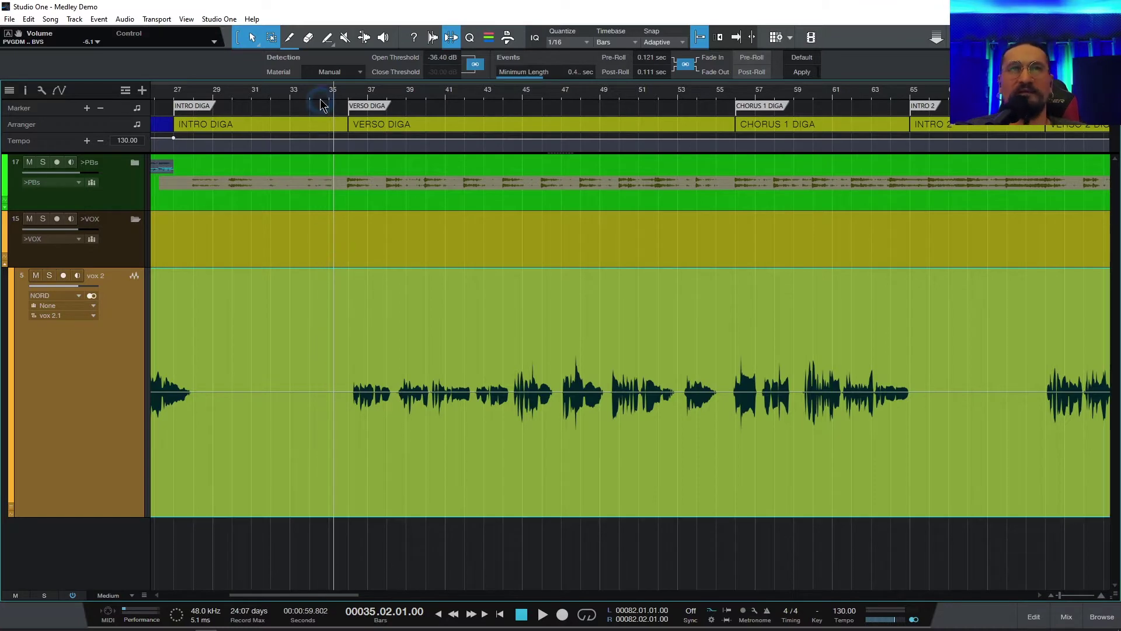
Play the song from about bar 43 and raise the >VOX channel's volume to +5.0 dB in the console
{"action": "key", "text": "z"}
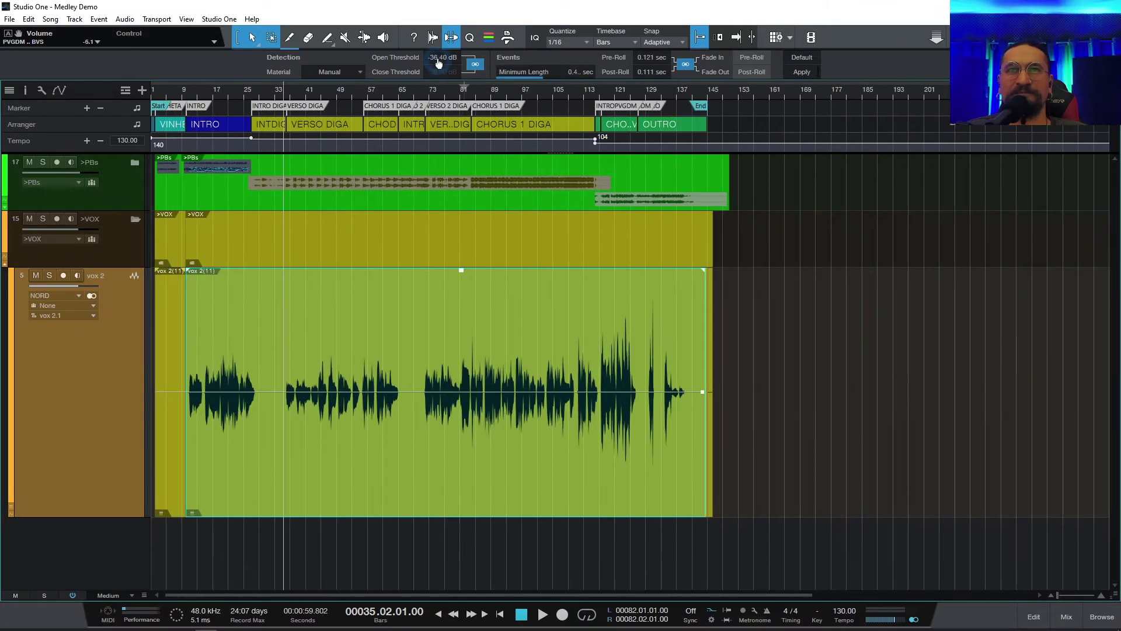
{"action": "left_click", "coordinate": [312, 91]}
{"action": "key", "text": "space"}
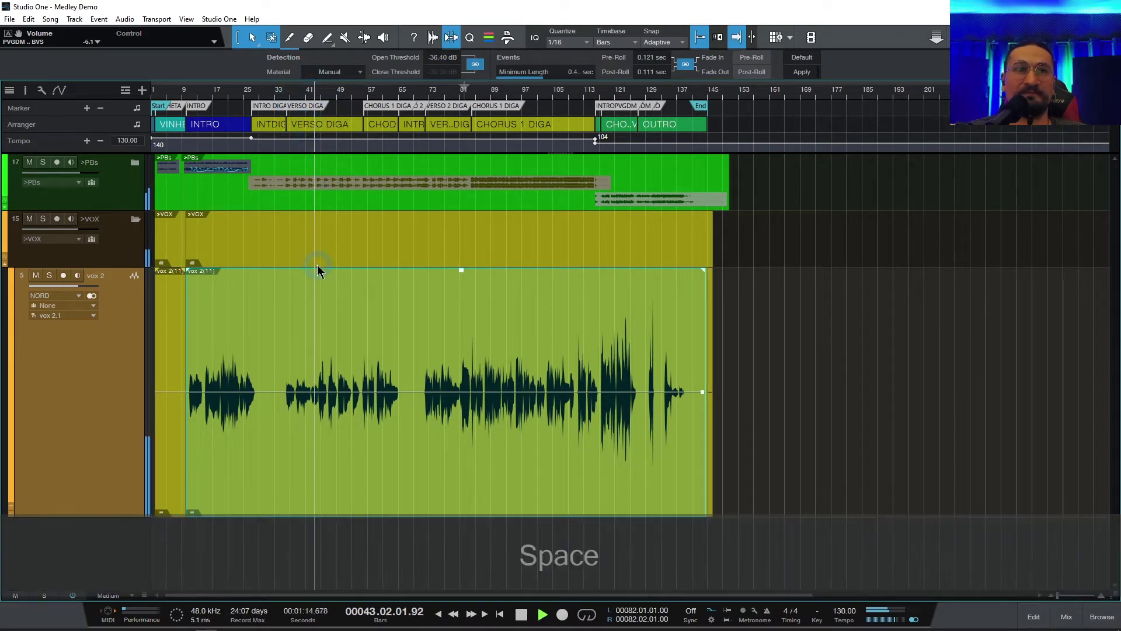
{"action": "key", "text": "F3"}
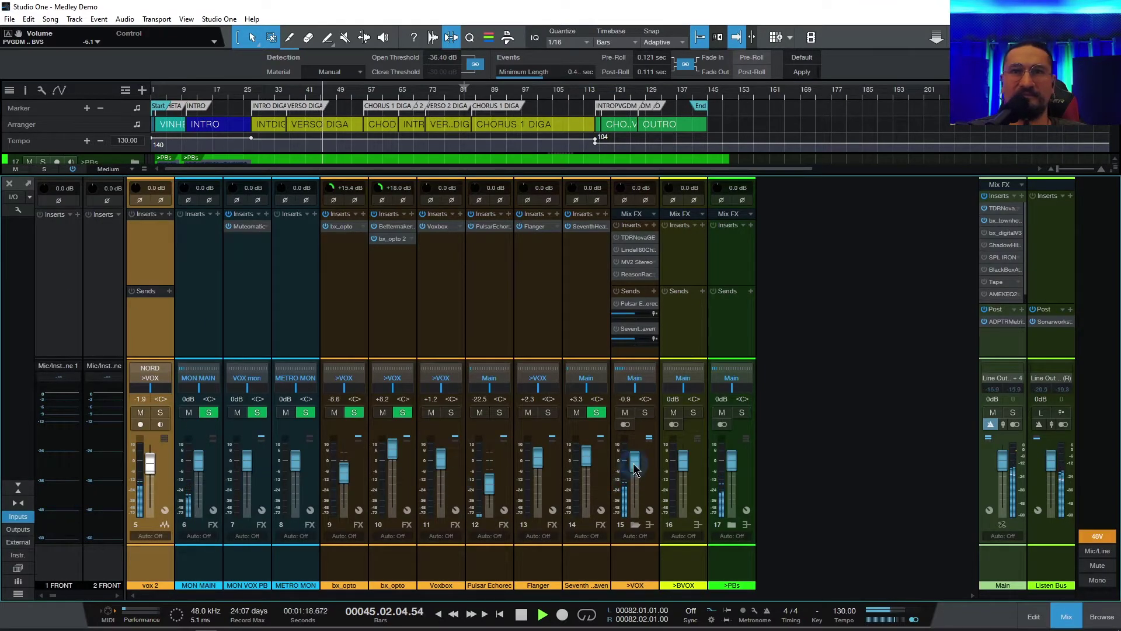
{"action": "left_click_drag", "start_coordinate": [635, 469], "coordinate": [638, 460]}
{"action": "key", "text": "space"}
{"action": "key", "text": "F3"}
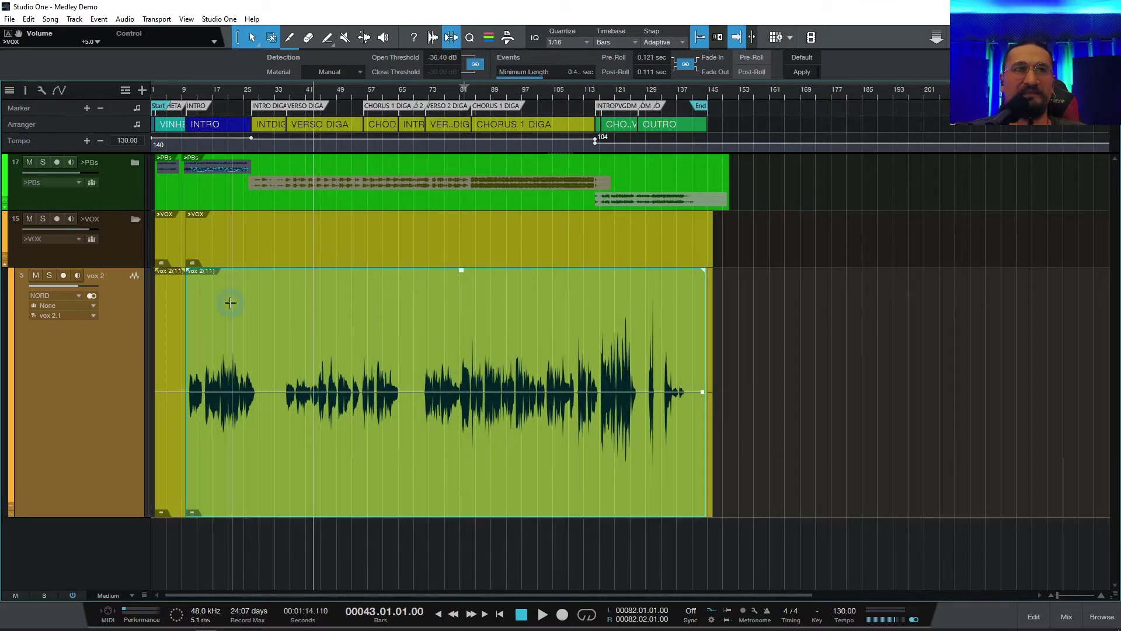
Mark vox 2 from about bar 34 to bar 71 and move that section and the following one onto separate new tracks below
{"action": "left_click", "coordinate": [282, 370]}
{"action": "left_click", "coordinate": [388, 492]}
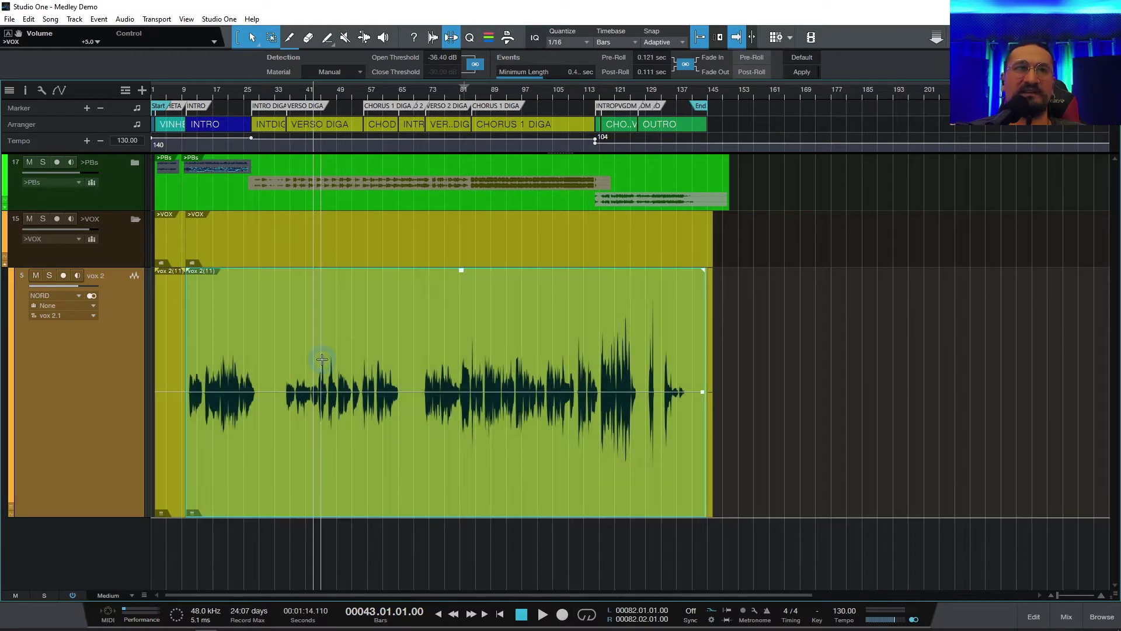
{"action": "left_click_drag", "start_coordinate": [286, 344], "coordinate": [423, 351]}
{"action": "left_click_drag", "start_coordinate": [375, 475], "coordinate": [366, 549]}
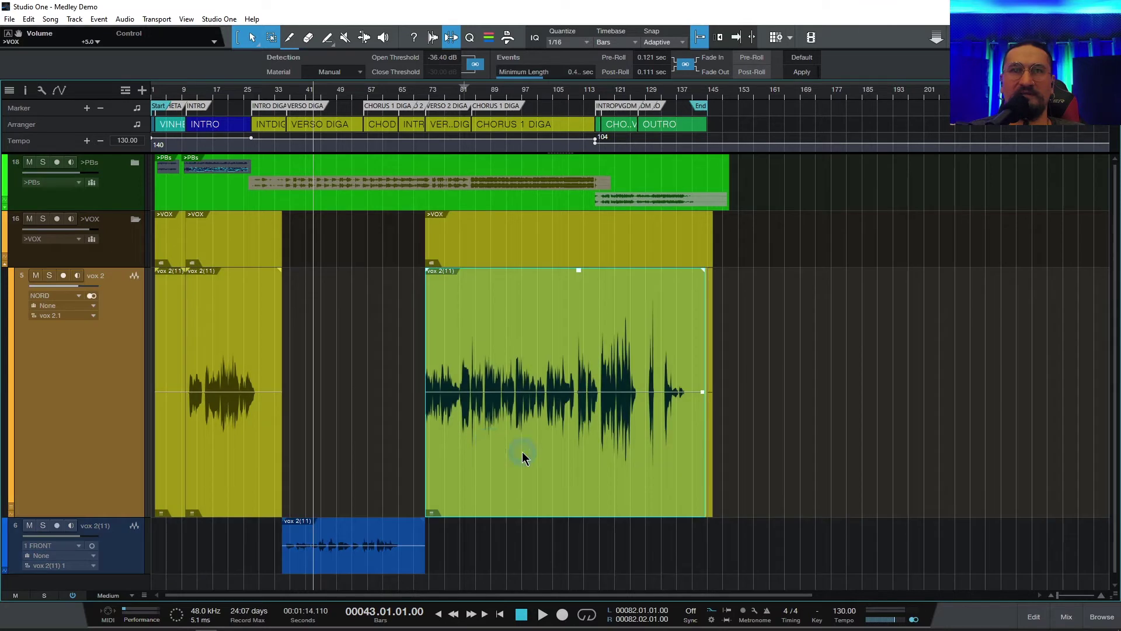
{"action": "left_click_drag", "start_coordinate": [522, 452], "coordinate": [529, 589]}
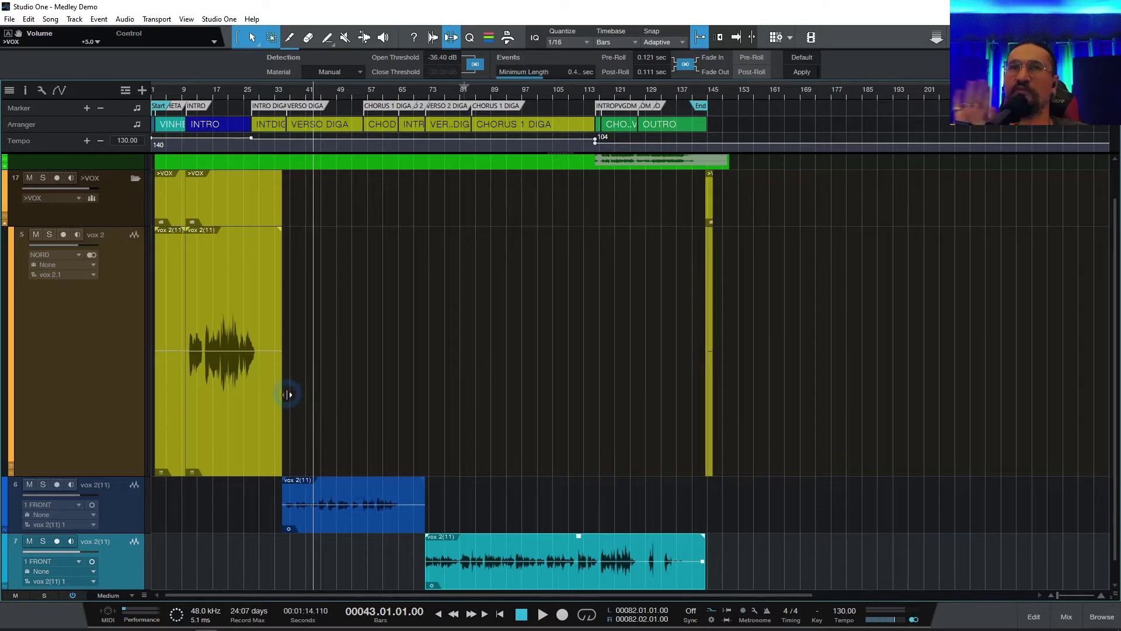
Undo moving the two vox 2 sections onto separate tracks
{"action": "left_click", "coordinate": [305, 212]}
{"action": "left_click", "coordinate": [316, 371]}
{"action": "left_click", "coordinate": [315, 215]}
{"action": "left_click", "coordinate": [322, 358]}
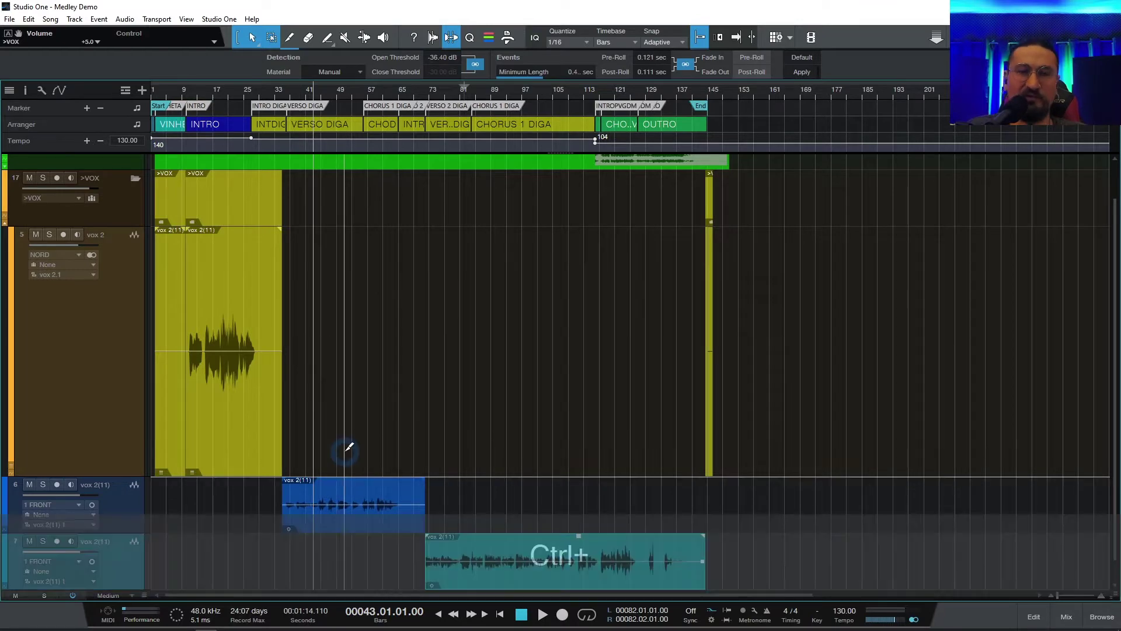
{"action": "key", "text": "ctrl+z"}
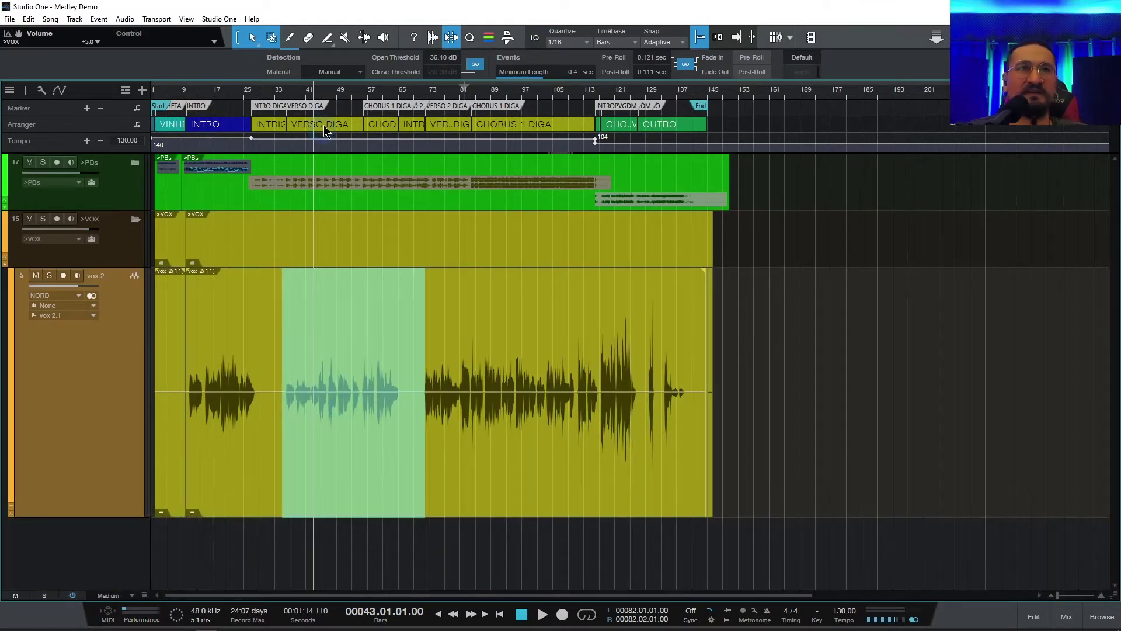
Split the vox 2 event with the Split tool at about bars 44 and 49, and undo both splits
{"action": "left_click_drag", "start_coordinate": [329, 91], "coordinate": [358, 331]}
{"action": "left_click", "coordinate": [250, 454]}
{"action": "left_click", "coordinate": [331, 543]}
{"action": "left_click", "coordinate": [330, 124]}
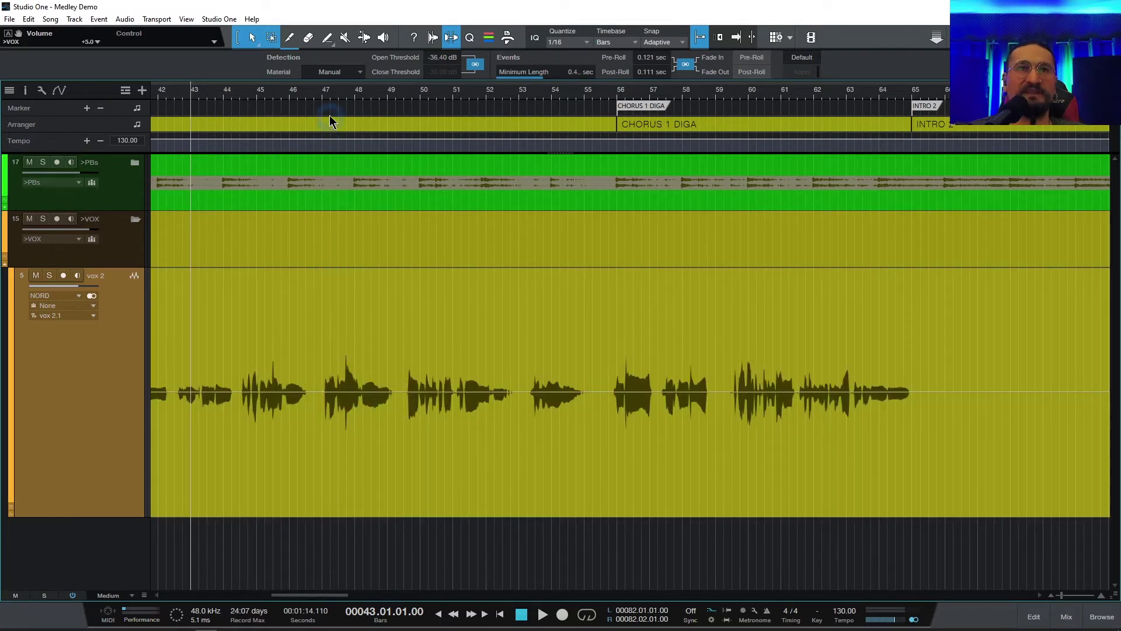
{"action": "left_click_drag", "start_coordinate": [326, 92], "coordinate": [324, 53]}
{"action": "left_click", "coordinate": [318, 316]}
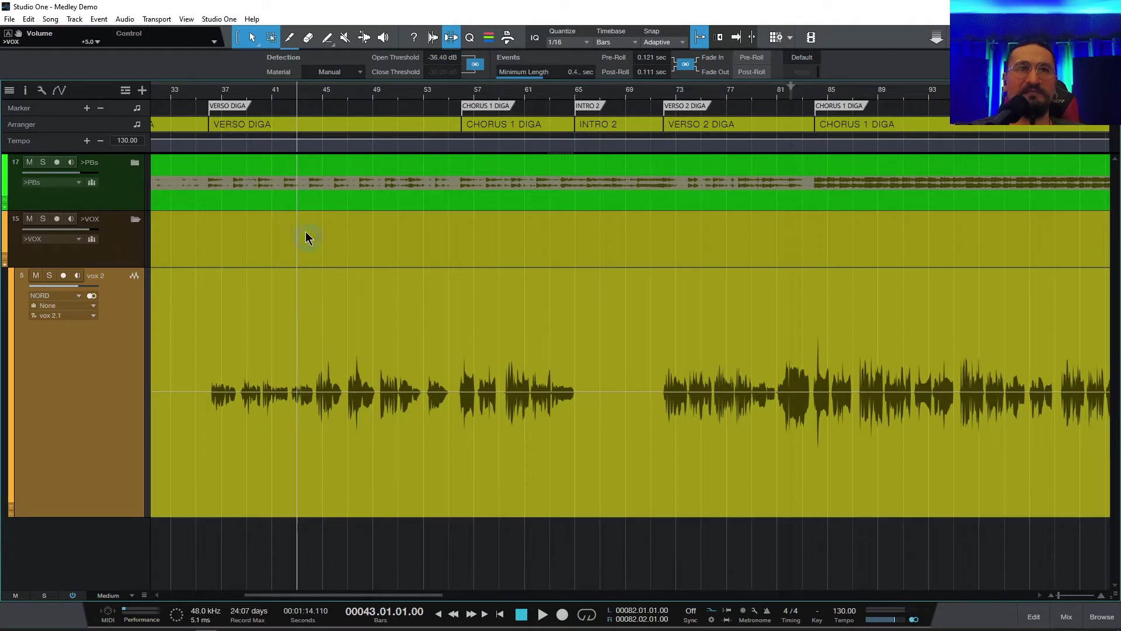
{"action": "left_click_drag", "start_coordinate": [317, 93], "coordinate": [319, 108]}
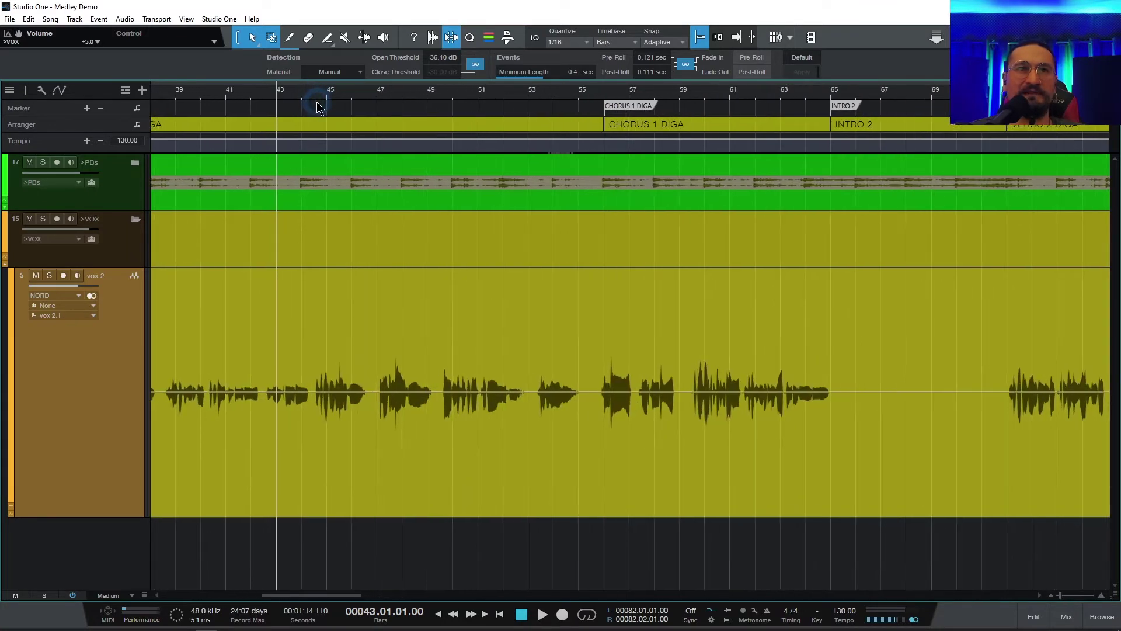
{"action": "key", "text": "3"}
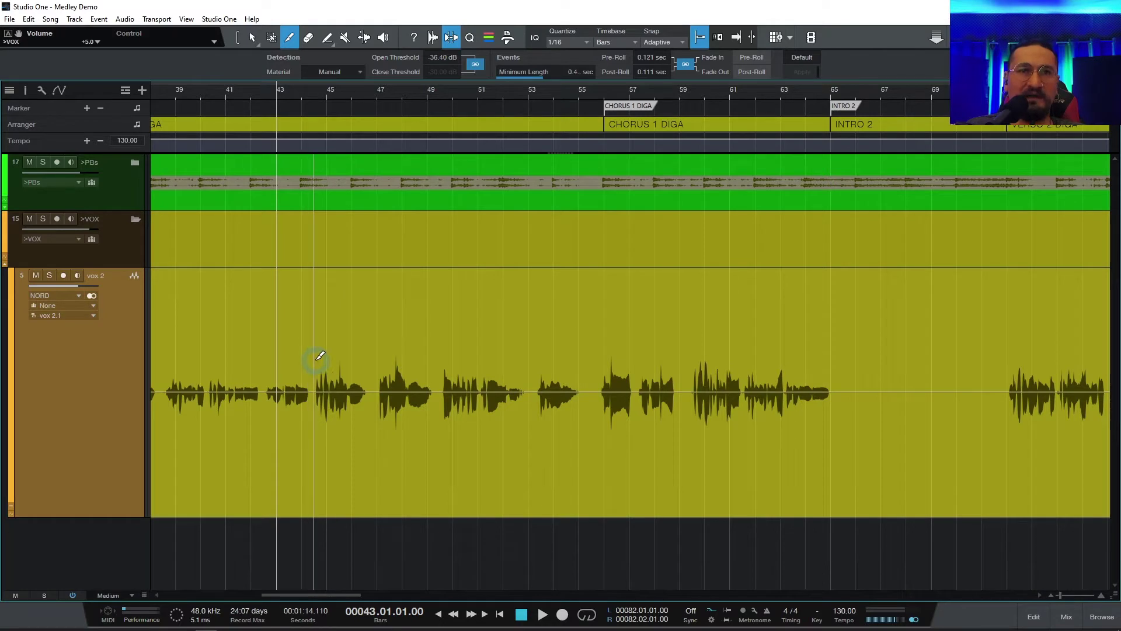
{"action": "left_click", "coordinate": [314, 356]}
{"action": "left_click", "coordinate": [441, 353]}
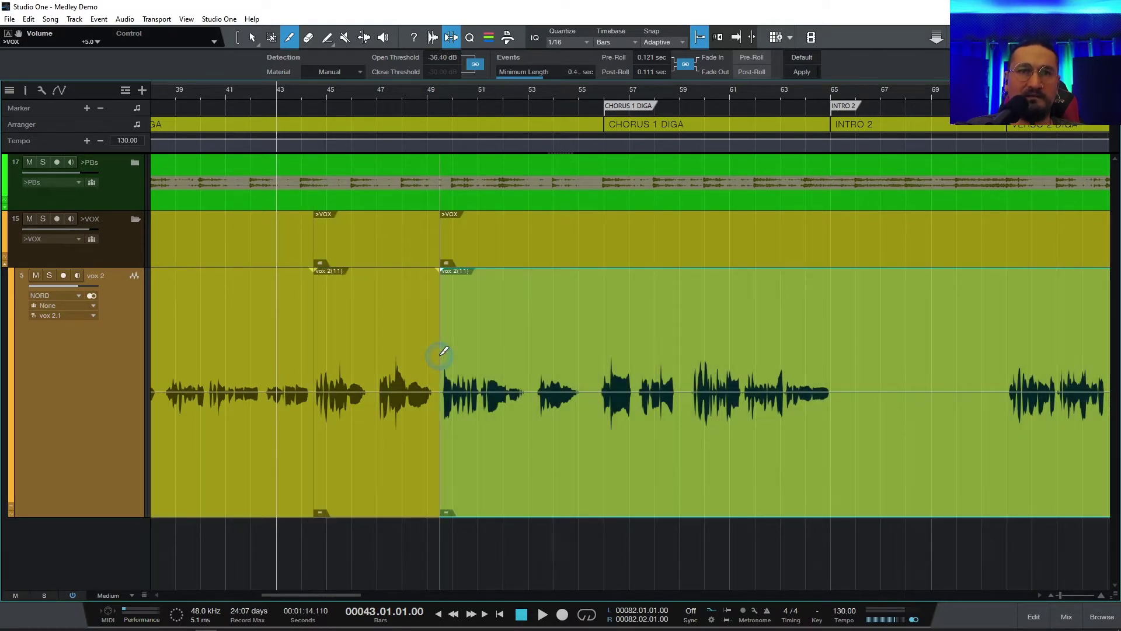
{"action": "key", "text": "ctrl+z"}
{"action": "key", "text": "ctrl+z"}
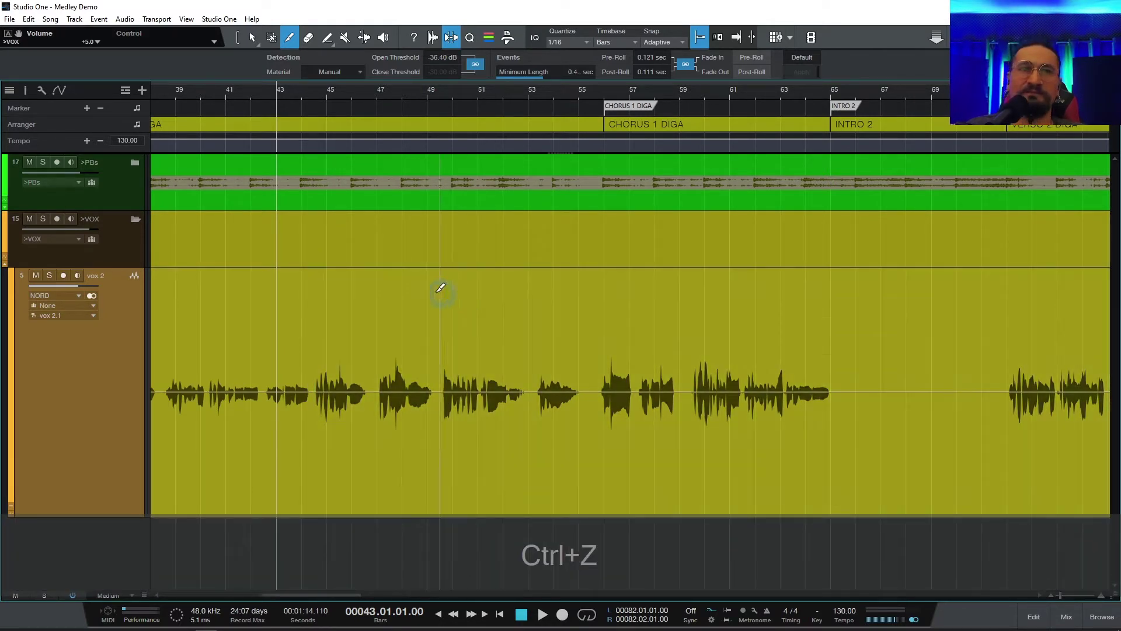
Mark vox 2 from about bar 44 to bar 49 with the combined Arrow and Range tool and split the event at that range
{"action": "key", "text": "1"}
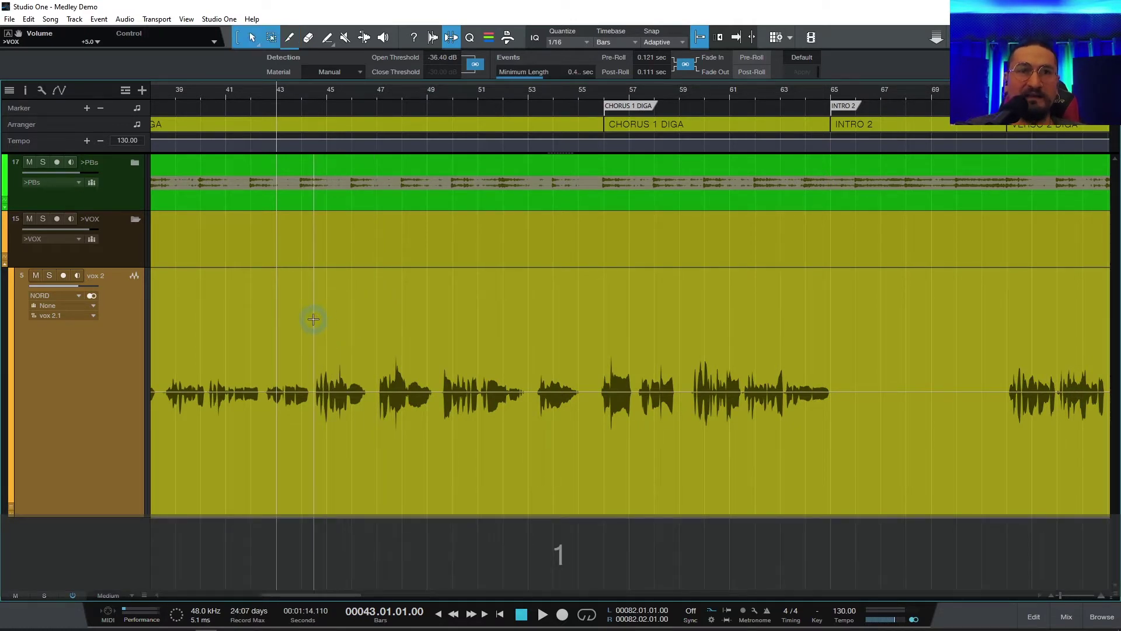
{"action": "left_click_drag", "start_coordinate": [313, 319], "coordinate": [440, 327]}
{"action": "key", "text": "alt+x"}
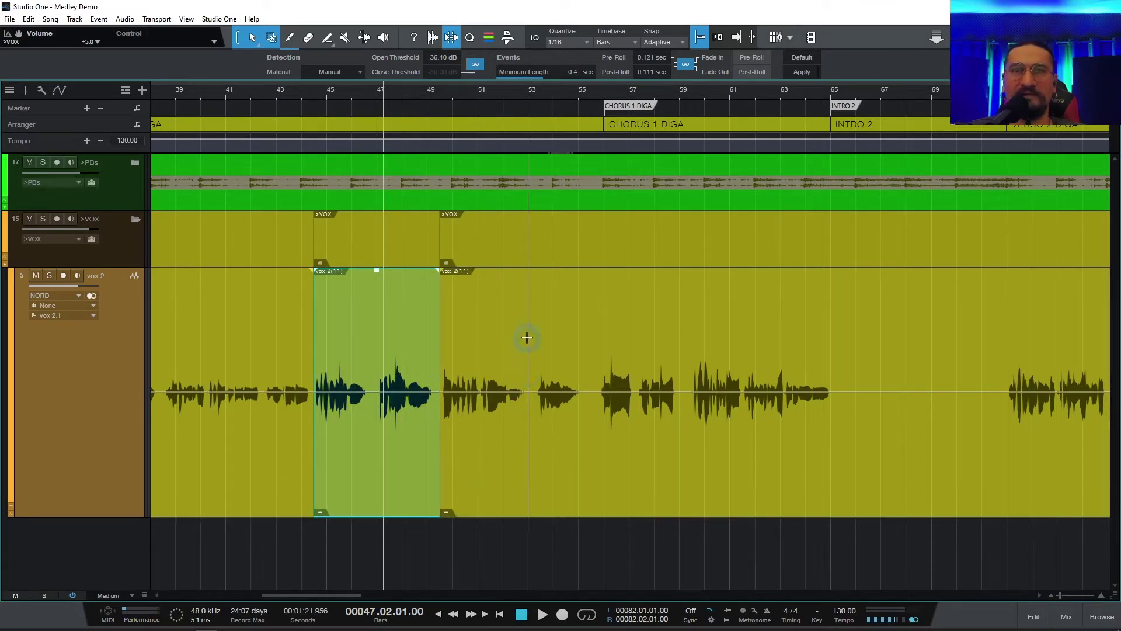
Split vox 2 at ranges from bar 53 to 55, 59.3 to 65.4 and about bar 71 onward, and undo all range splits
{"action": "left_click_drag", "start_coordinate": [532, 331], "coordinate": [585, 330]}
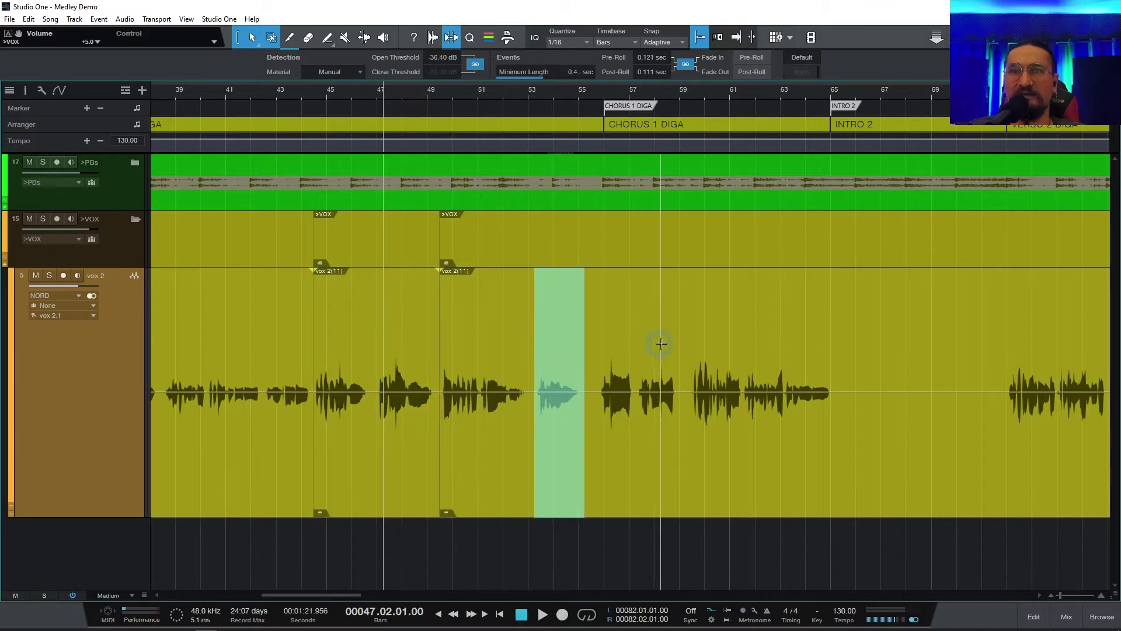
{"action": "left_click_drag", "start_coordinate": [690, 328], "coordinate": [849, 328]}
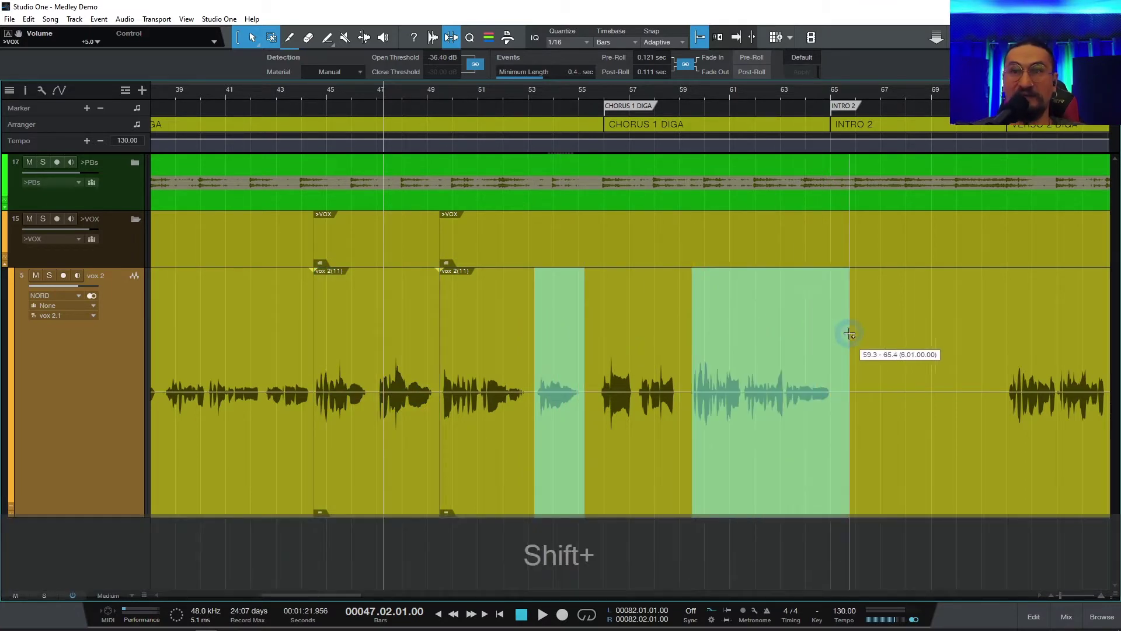
{"action": "left_click_drag", "start_coordinate": [998, 317], "coordinate": [1040, 340]}
{"action": "key", "text": "ctrl+alt+x"}
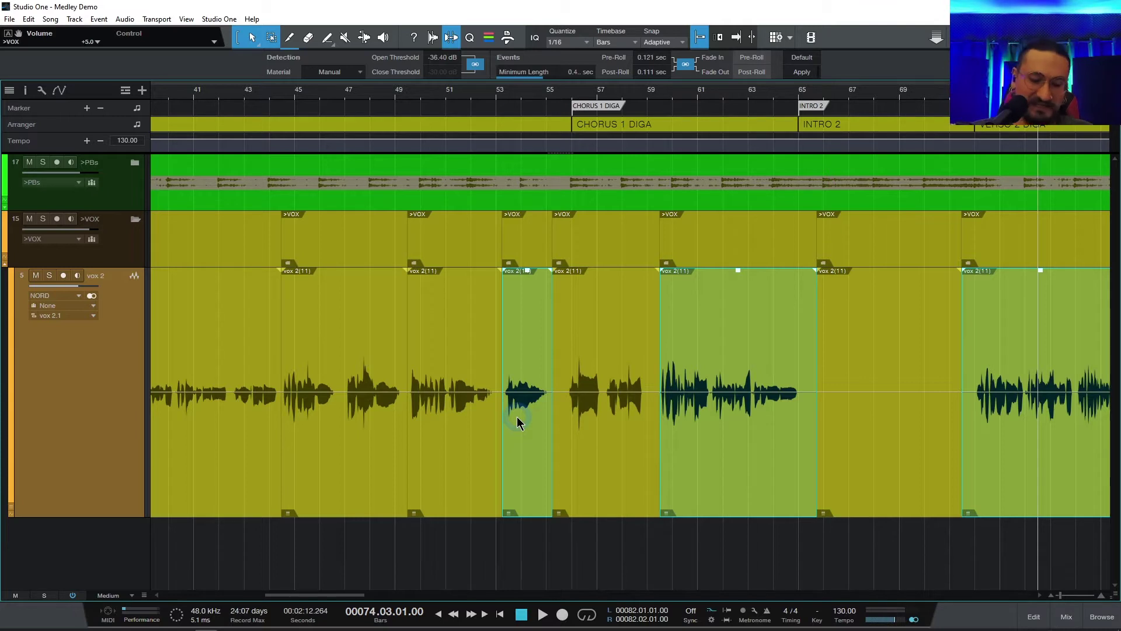
{"action": "key", "text": "ctrl+z"}
{"action": "key", "text": "ctrl+z"}
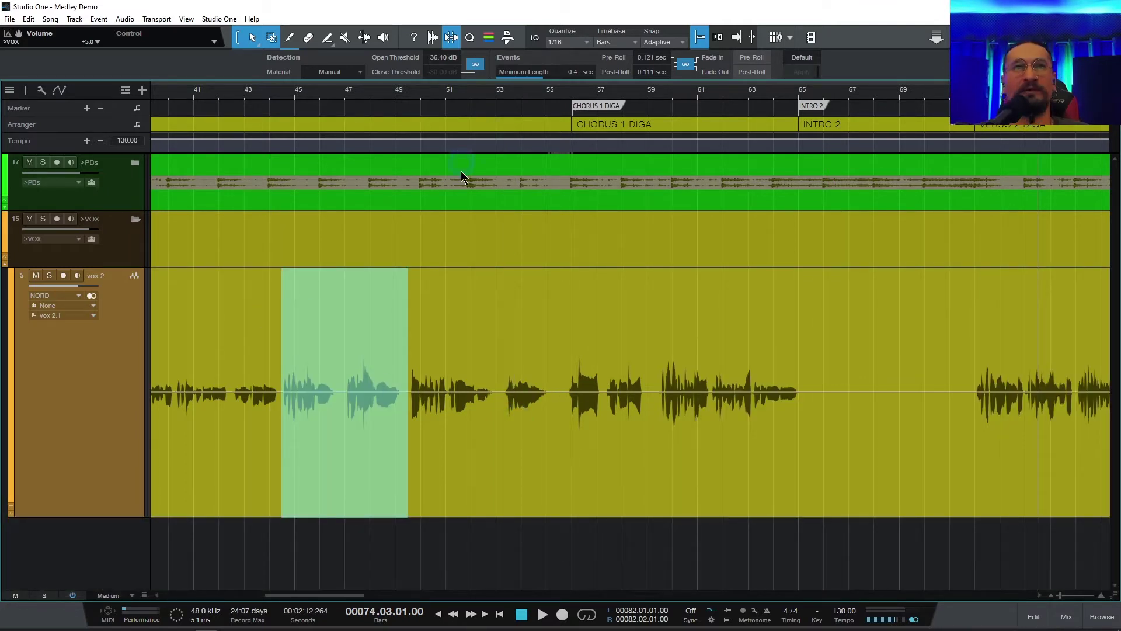
Select the whole vox 2 event and switch its Gain Envelope off and back on
{"action": "left_click", "coordinate": [478, 352]}
{"action": "left_click", "coordinate": [528, 485]}
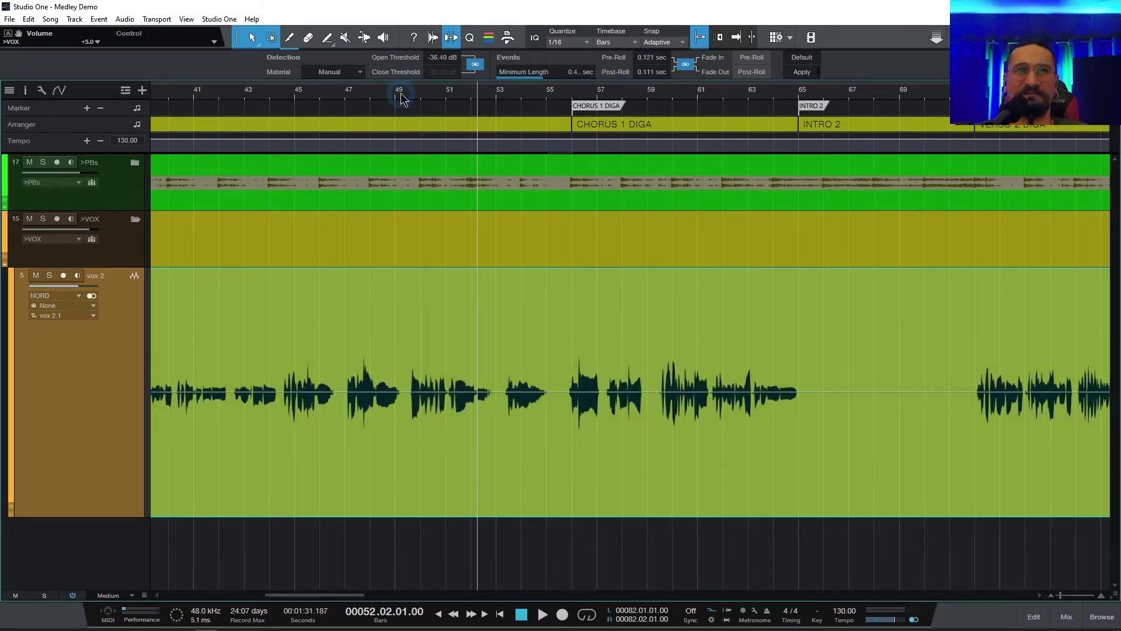
{"action": "left_click_drag", "start_coordinate": [402, 93], "coordinate": [405, 77]}
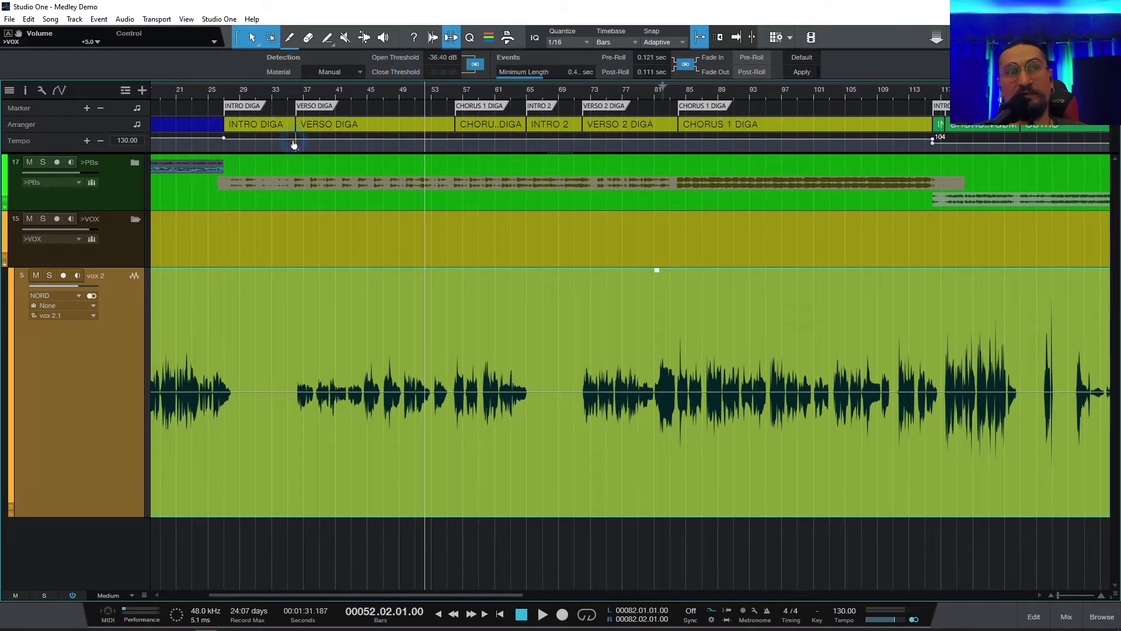
{"action": "right_click", "coordinate": [413, 312]}
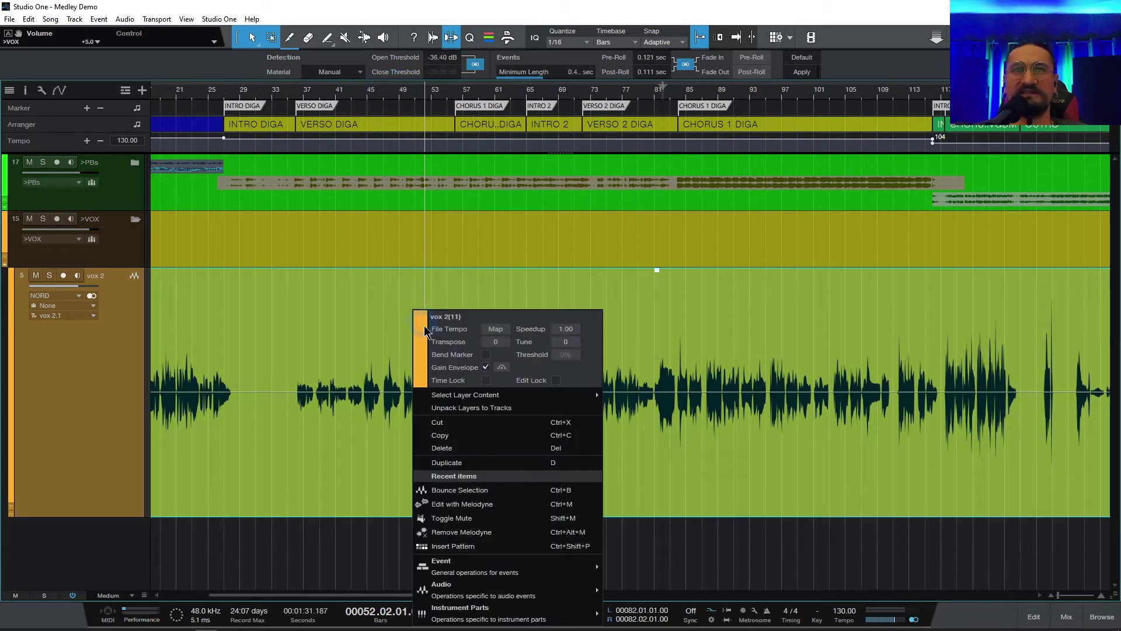
{"action": "left_click", "coordinate": [487, 368]}
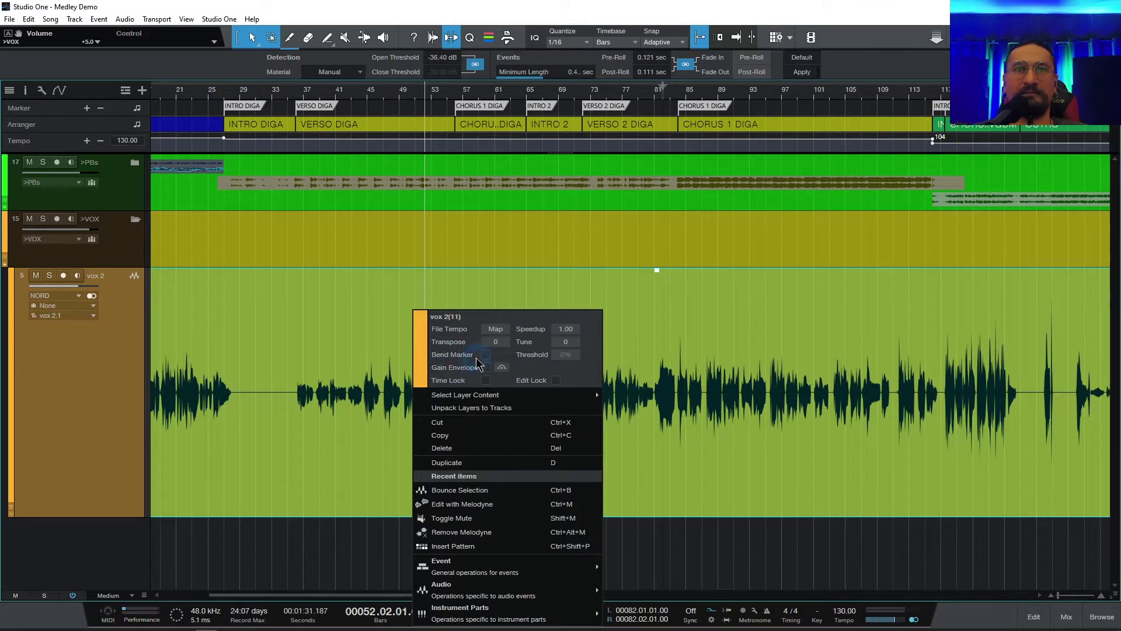
{"action": "right_click", "coordinate": [377, 332]}
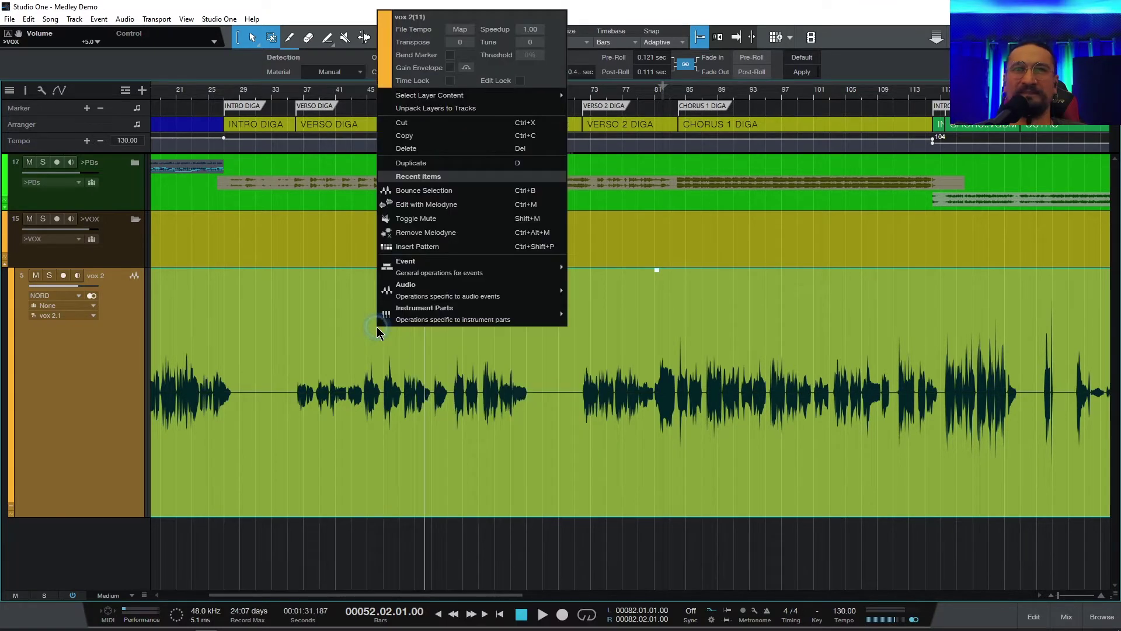
{"action": "left_click", "coordinate": [450, 67]}
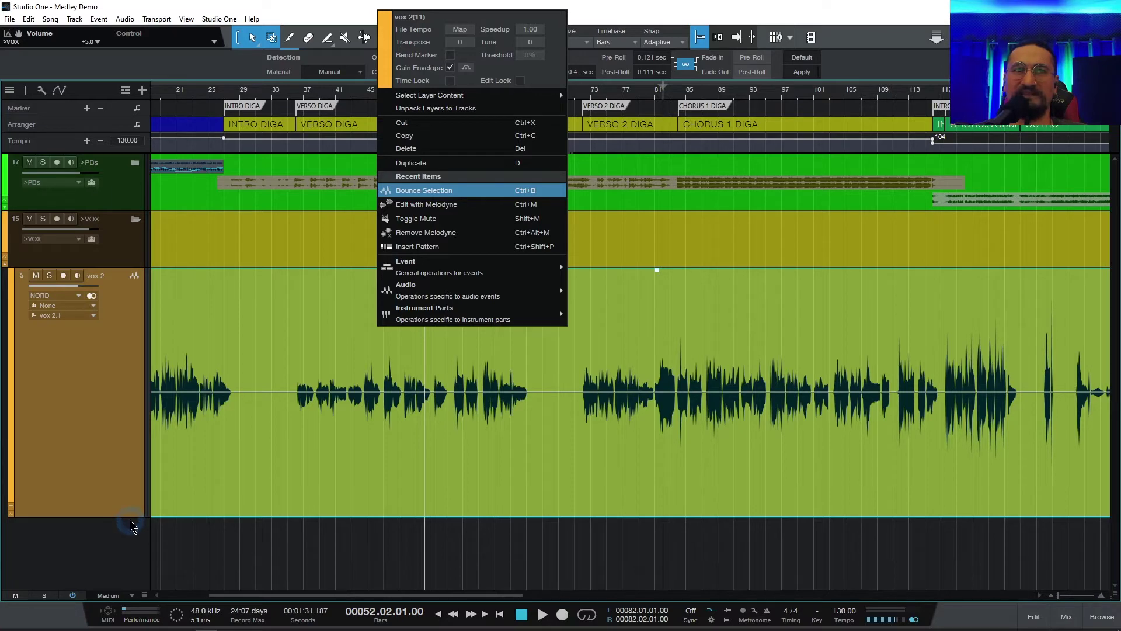
{"action": "left_click", "coordinate": [260, 499]}
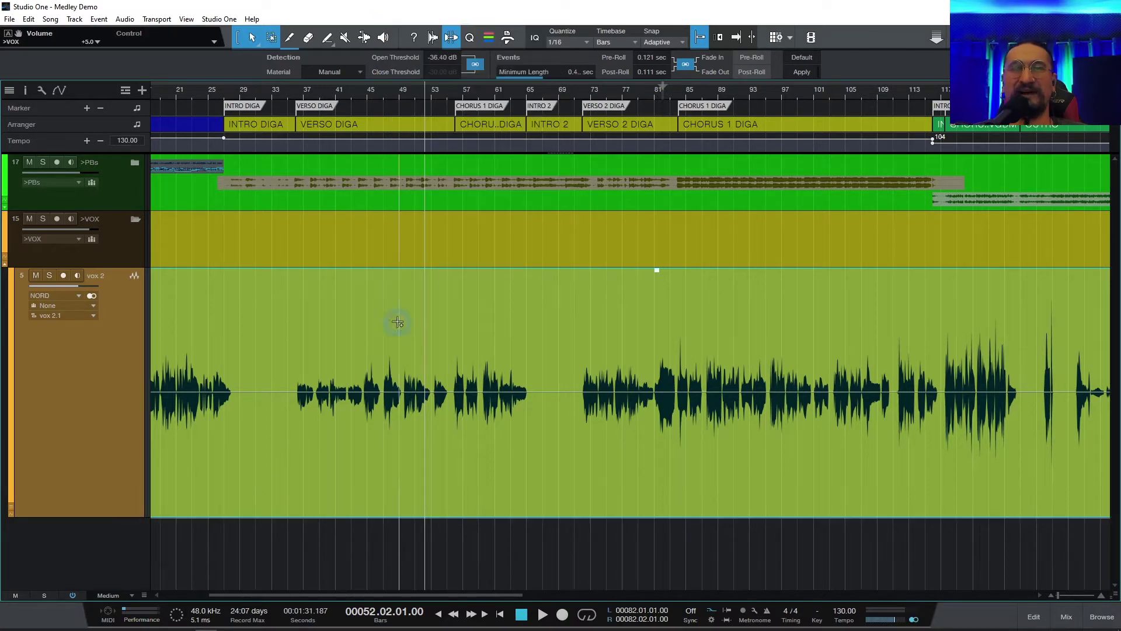
Zoom in on vox 2 around bars 41 to 56 and enlarge the waveform display vertically
{"action": "left_click_drag", "start_coordinate": [369, 100], "coordinate": [378, 126]}
{"action": "left_click", "coordinate": [1100, 584]}
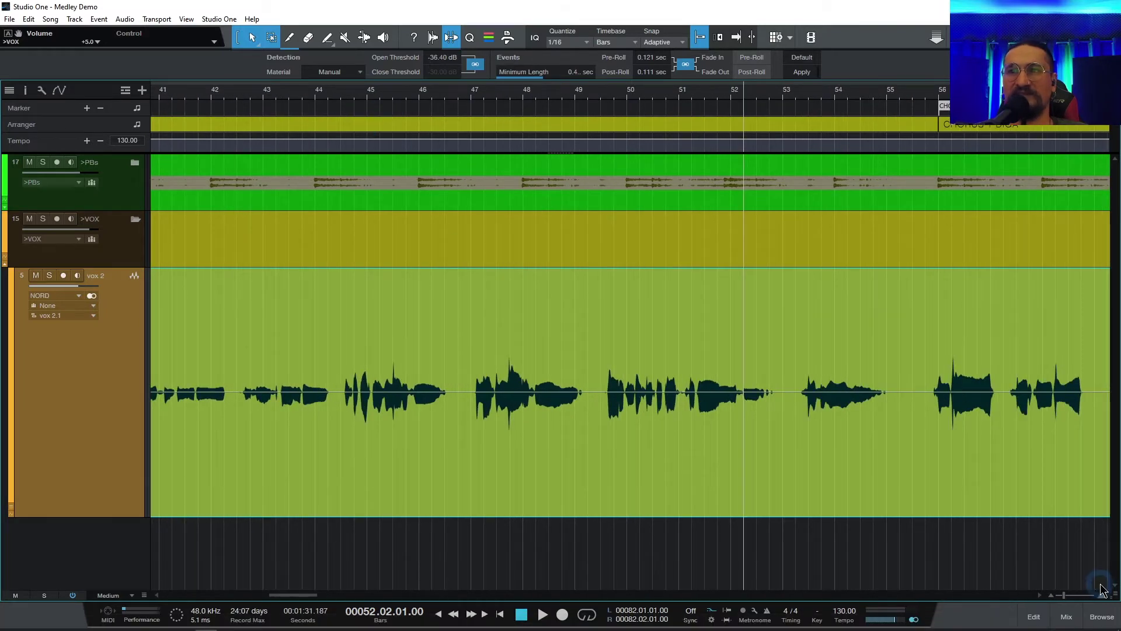
{"action": "left_click_drag", "start_coordinate": [1117, 594], "coordinate": [1116, 573]}
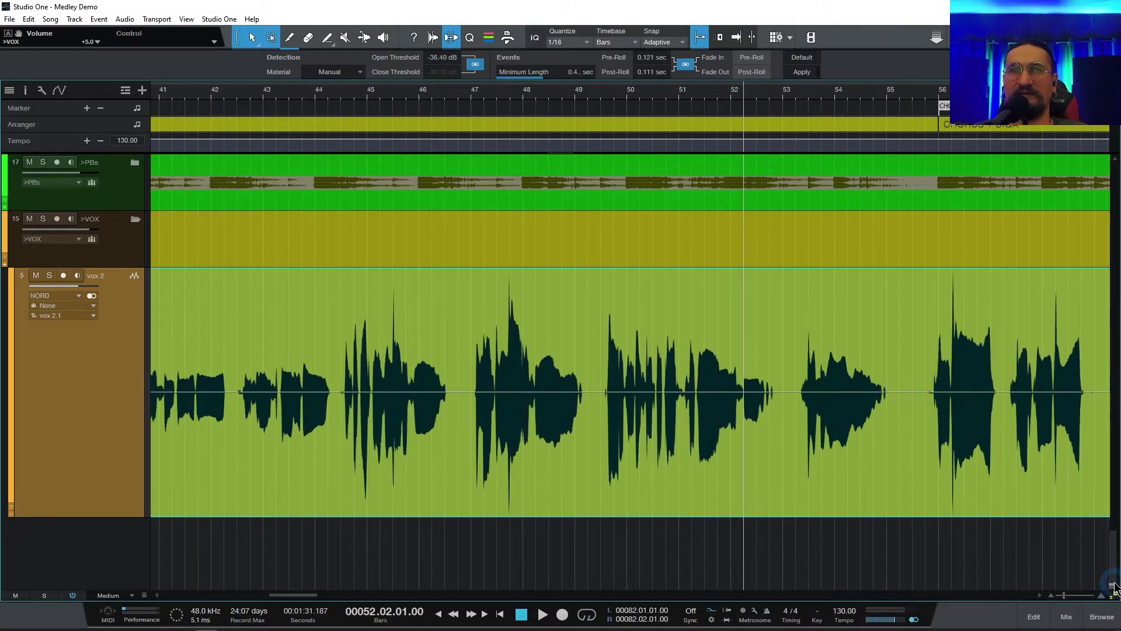
Mark the vox 2 phrase from about bar 44.3 to 46.4 and lower its gain envelope
{"action": "left_click", "coordinate": [835, 569]}
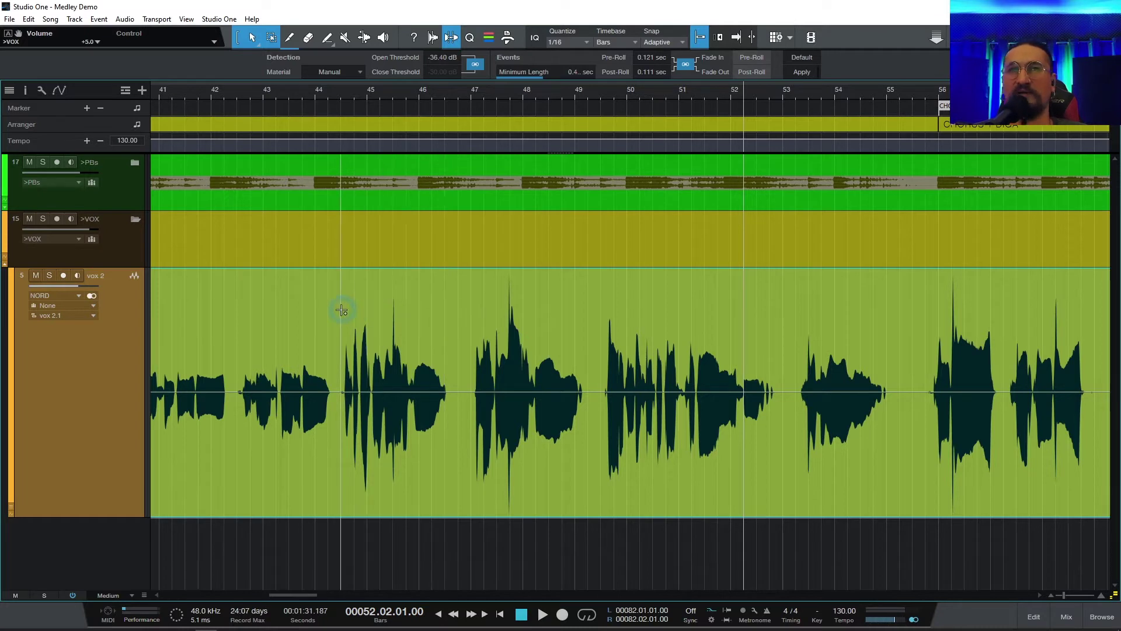
{"action": "left_click_drag", "start_coordinate": [336, 322], "coordinate": [453, 321]}
{"action": "key", "text": "shift+s"}
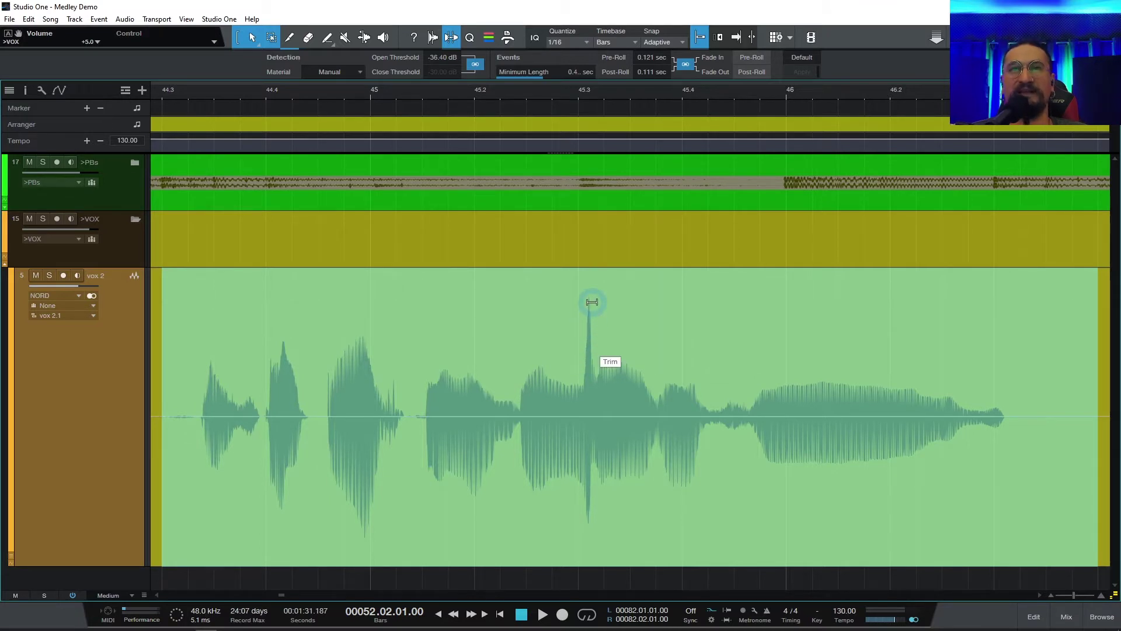
{"action": "left_click_drag", "start_coordinate": [592, 302], "coordinate": [589, 330]}
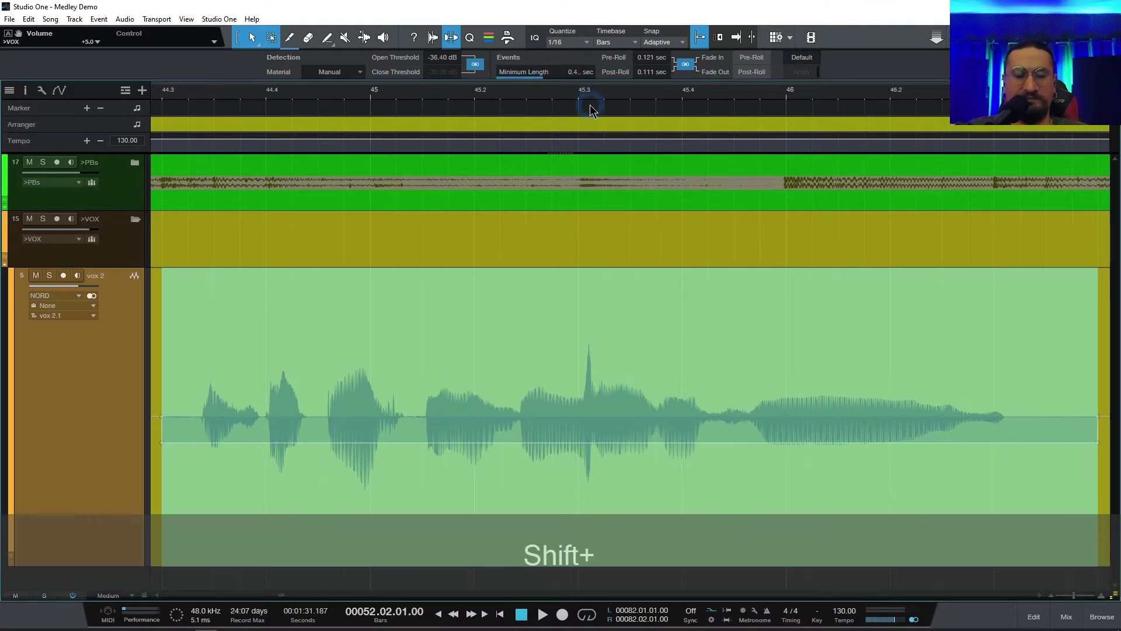
{"action": "key", "text": "shift+s"}
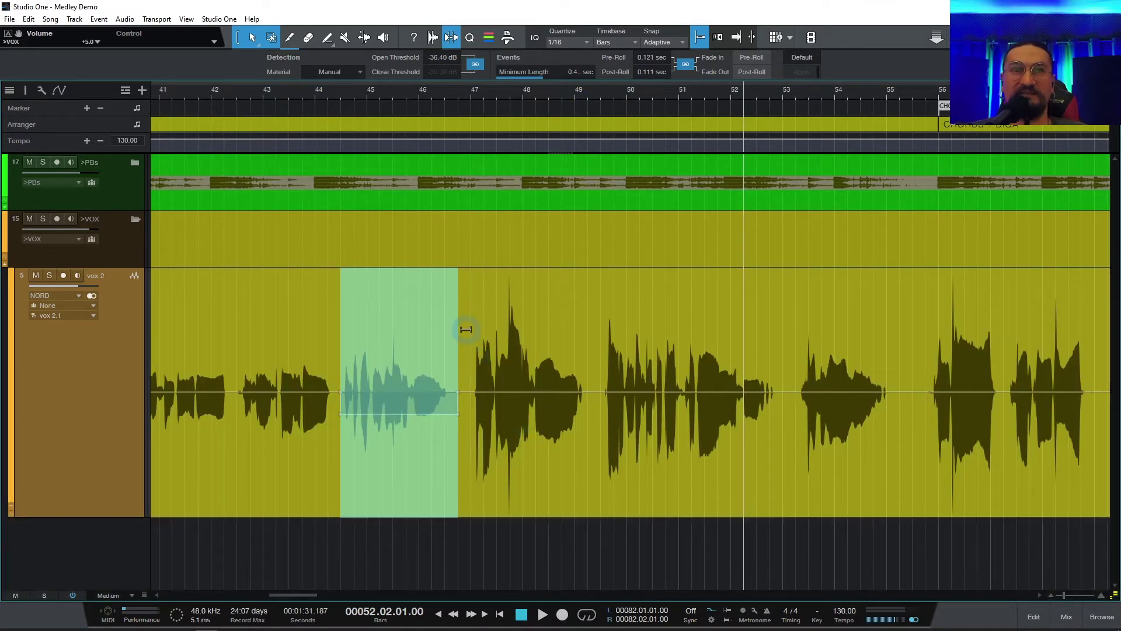
Mark the vox 2 phrase from bar 47 to about 49.2 and lower its gain envelope
{"action": "left_click_drag", "start_coordinate": [471, 345], "coordinate": [579, 362]}
{"action": "key", "text": "shift+s"}
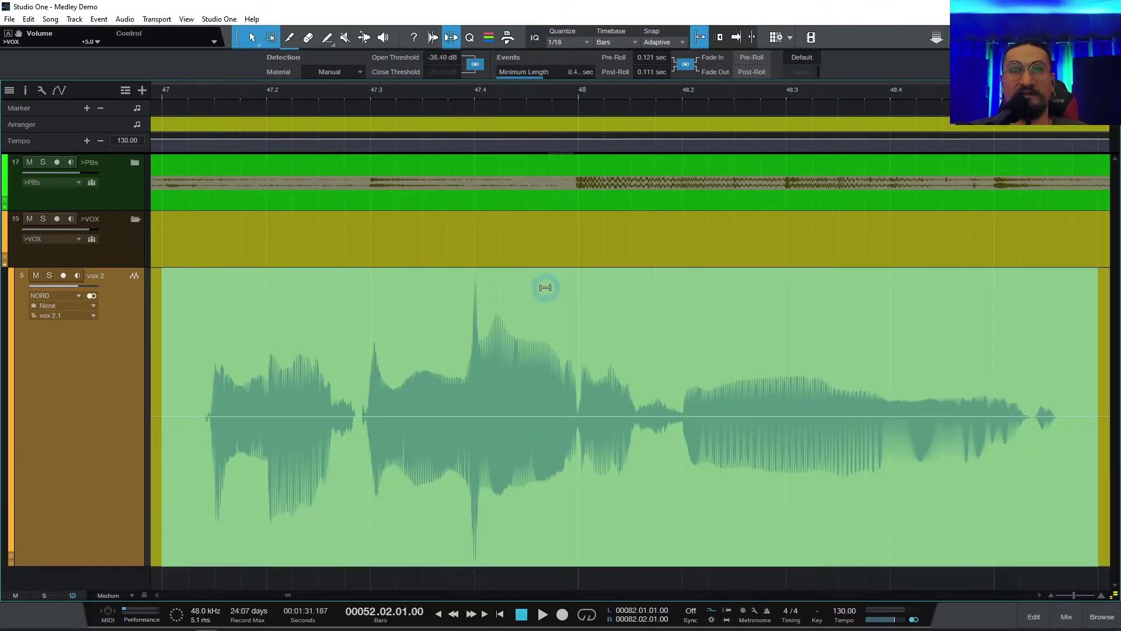
{"action": "key", "text": "shift+s"}
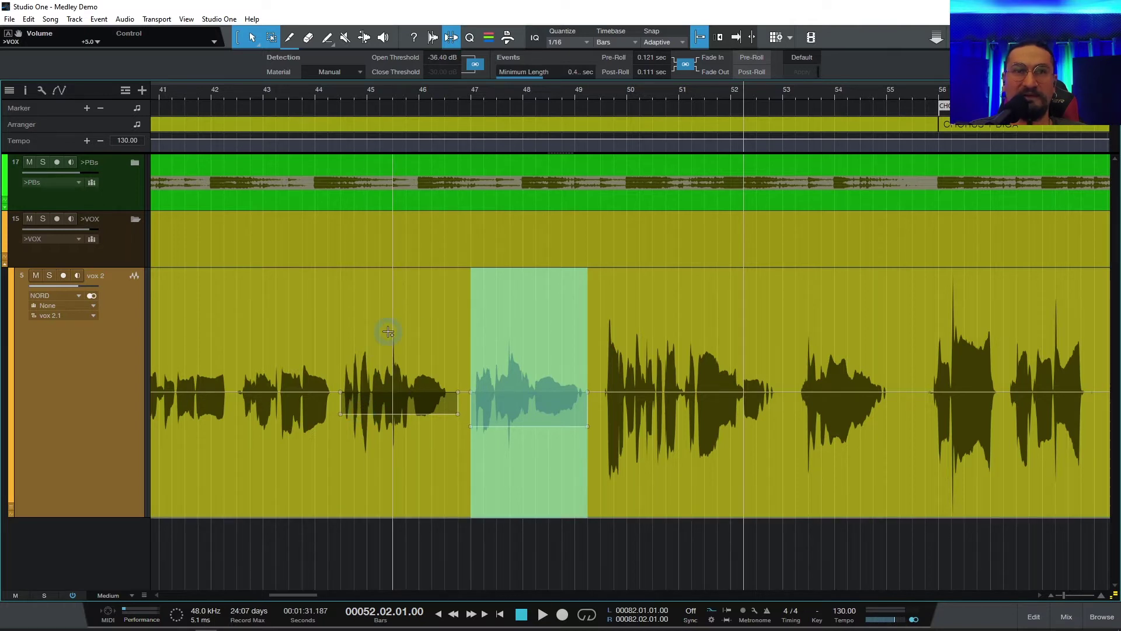
Lower the gain envelope over the short peak just after bar 45.3 on vox 2 and slope the edges of the dip
{"action": "left_click_drag", "start_coordinate": [390, 333], "coordinate": [407, 351]}
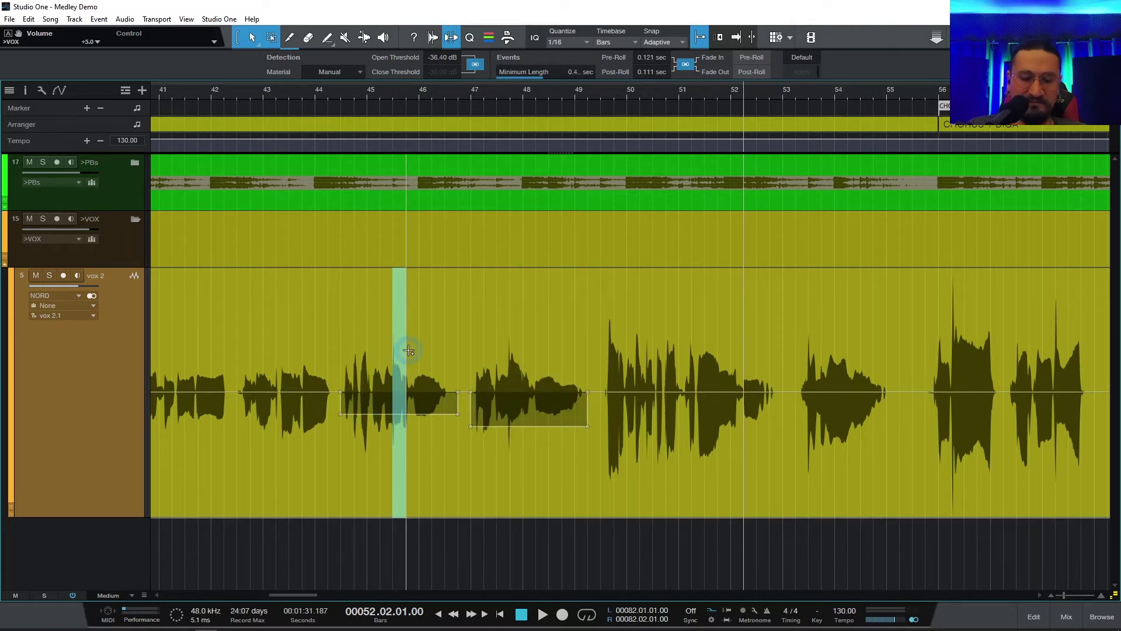
{"action": "key", "text": "shift+s"}
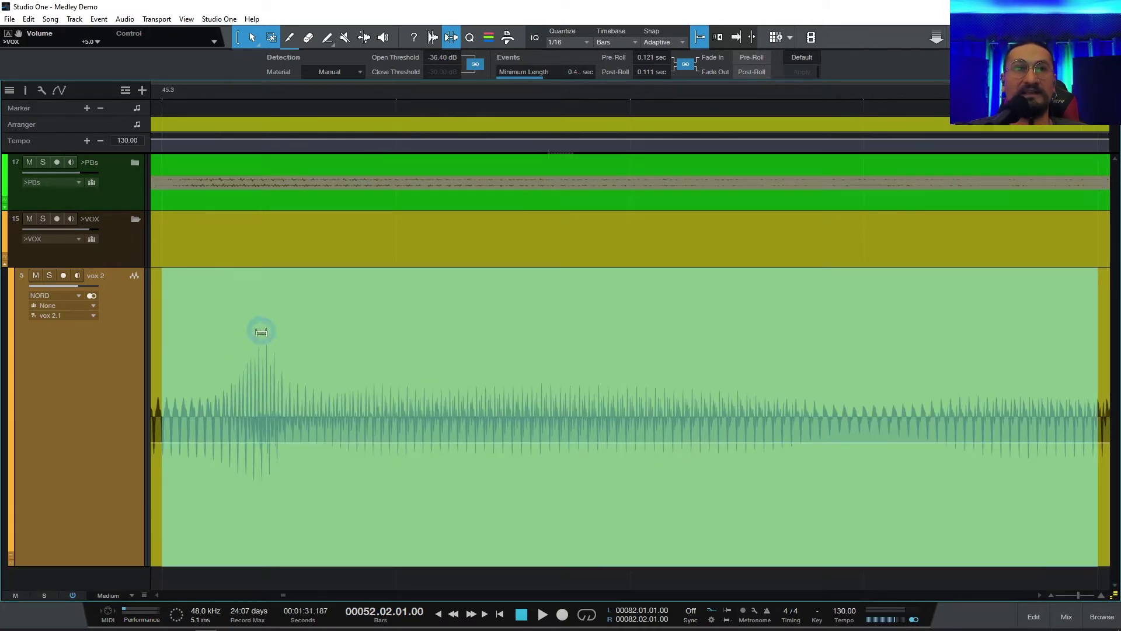
{"action": "left_click", "coordinate": [281, 443]}
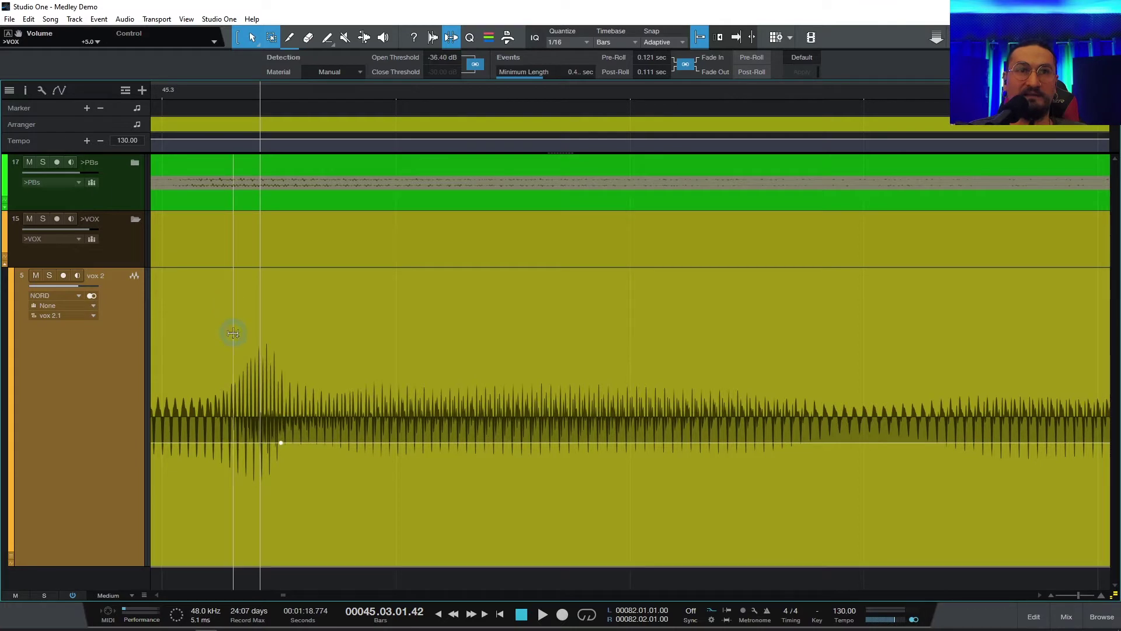
{"action": "left_click_drag", "start_coordinate": [230, 342], "coordinate": [302, 351]}
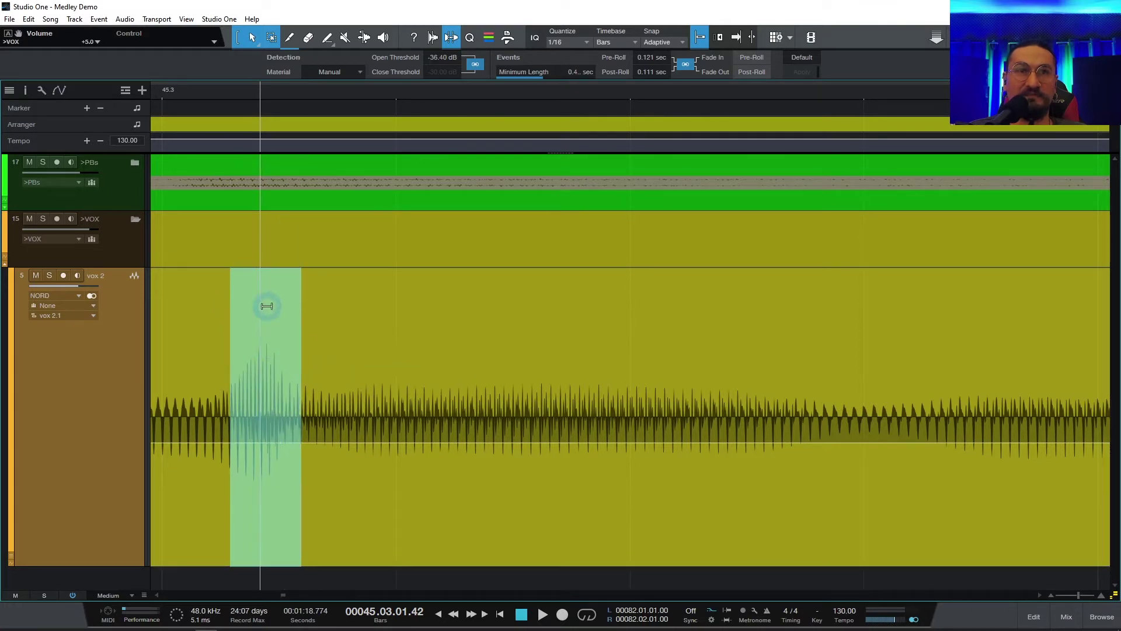
{"action": "left_click_drag", "start_coordinate": [267, 305], "coordinate": [267, 326]}
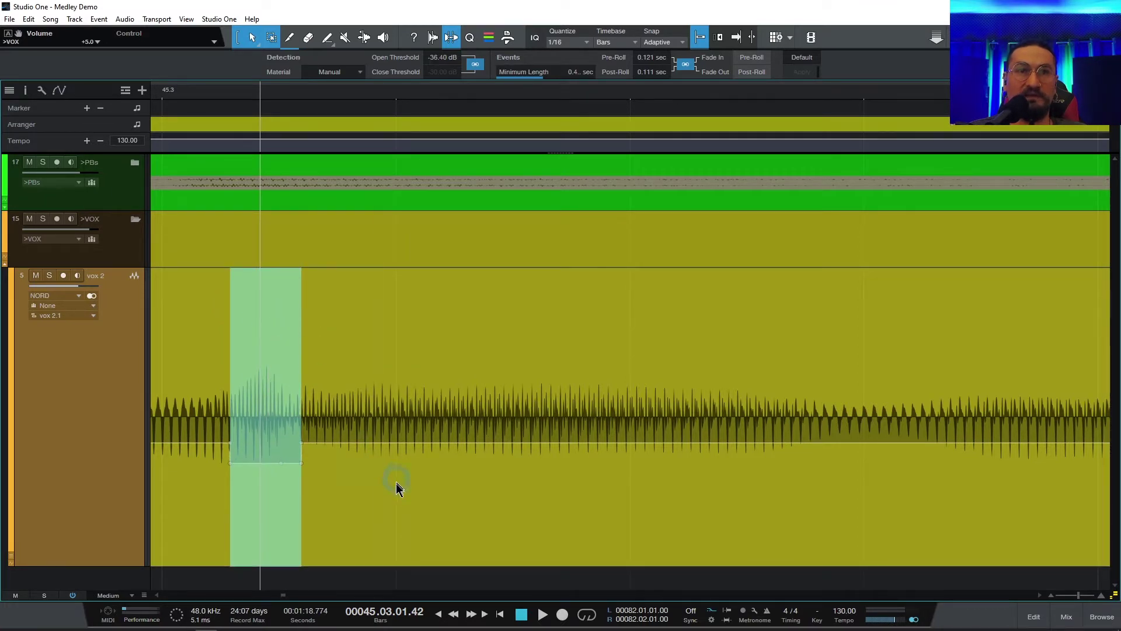
{"action": "left_click", "coordinate": [353, 483]}
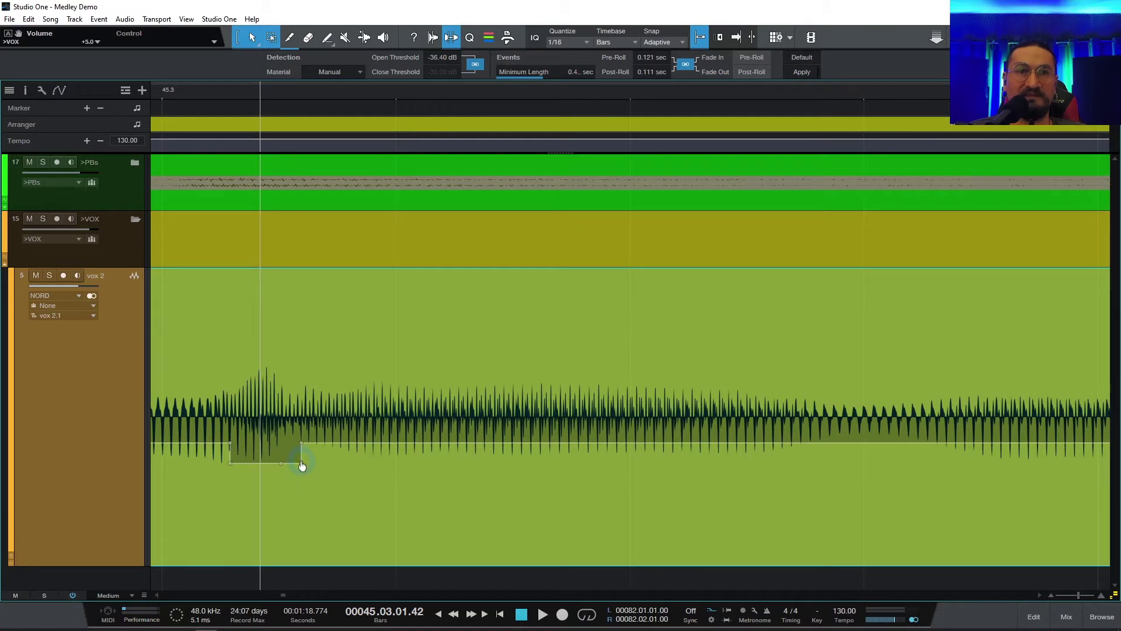
{"action": "left_click_drag", "start_coordinate": [302, 465], "coordinate": [239, 464]}
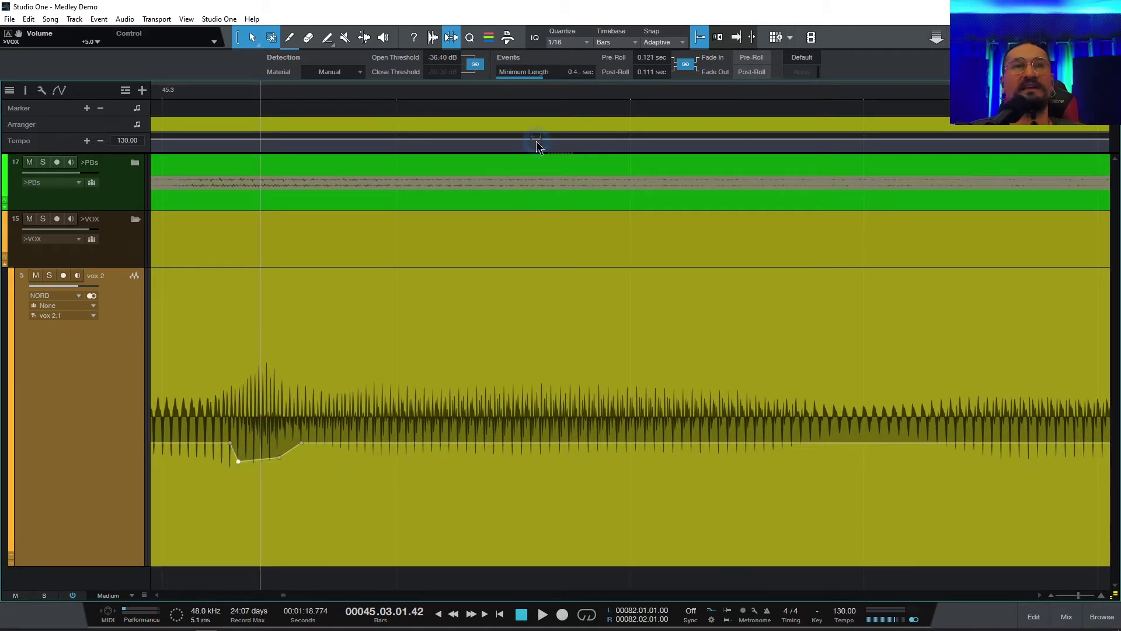
Select the whole long vox 2 event and apply Strip Silence to remove the silent gaps between phrases
{"action": "left_click_drag", "start_coordinate": [513, 94], "coordinate": [524, 57]}
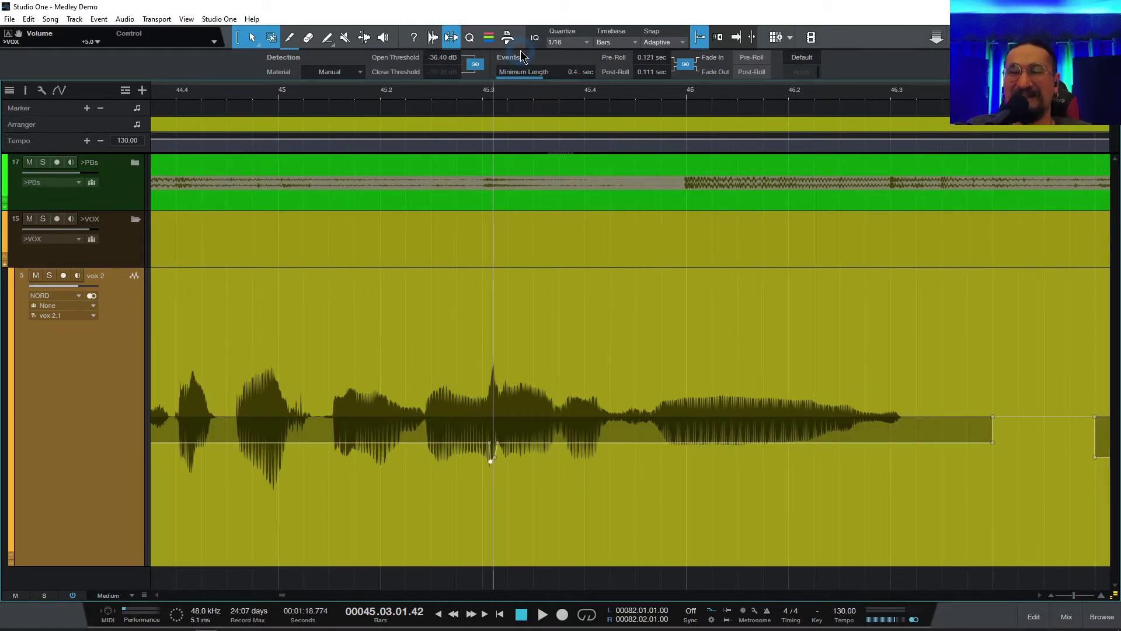
{"action": "left_click_drag", "start_coordinate": [534, 70], "coordinate": [571, 75]}
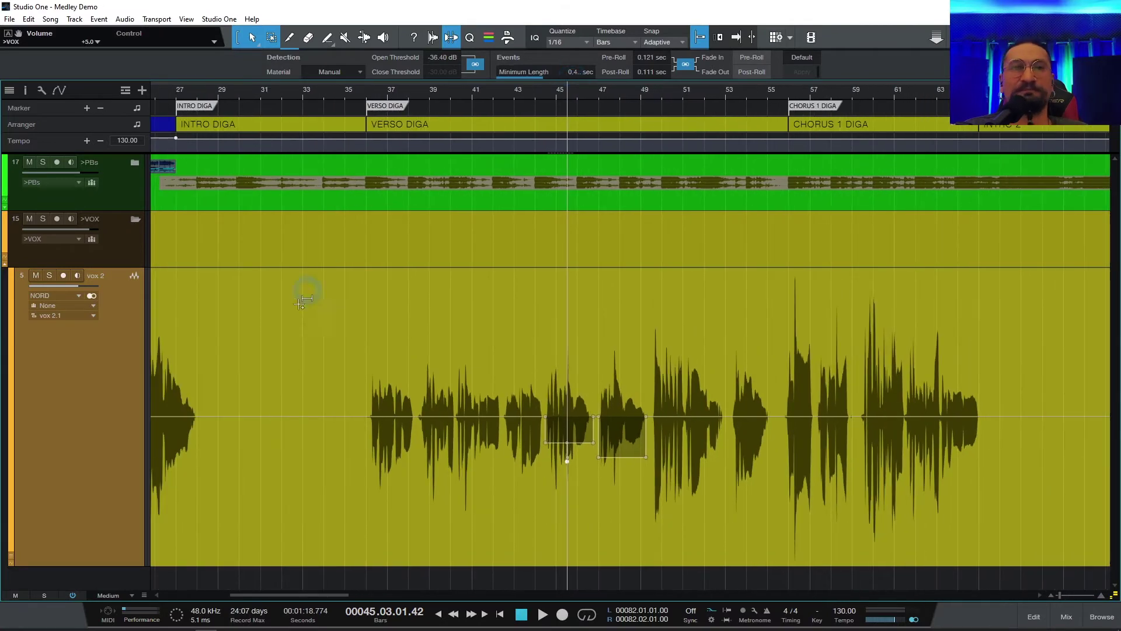
{"action": "left_click_drag", "start_coordinate": [270, 100], "coordinate": [313, 77]}
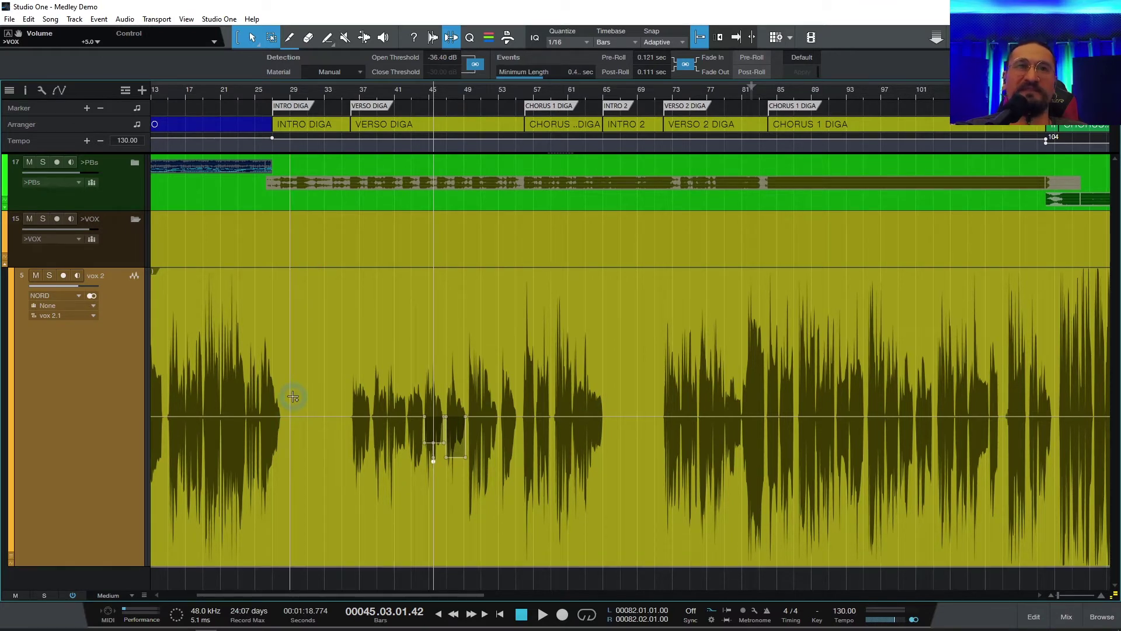
{"action": "left_click_drag", "start_coordinate": [294, 397], "coordinate": [160, 412]}
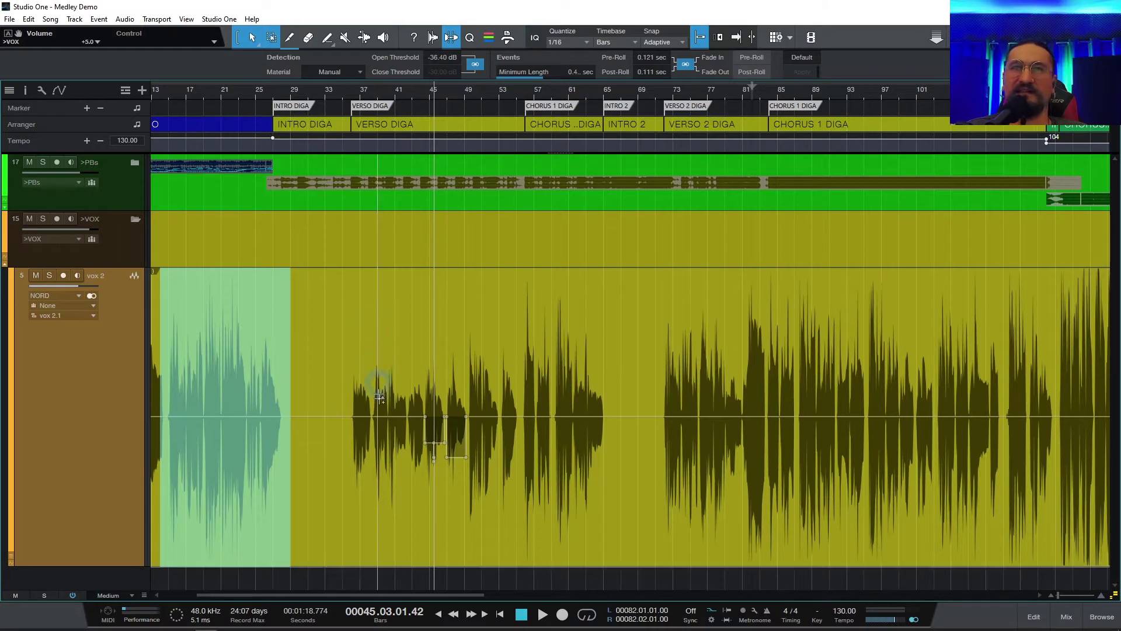
{"action": "left_click", "coordinate": [370, 531]}
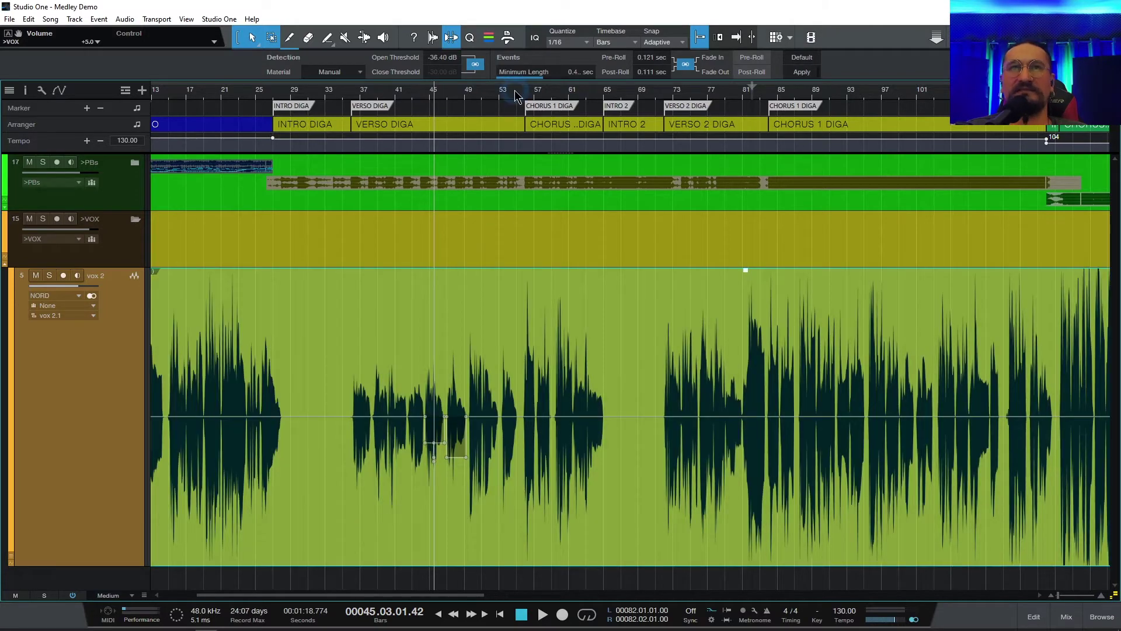
{"action": "key", "text": "w"}
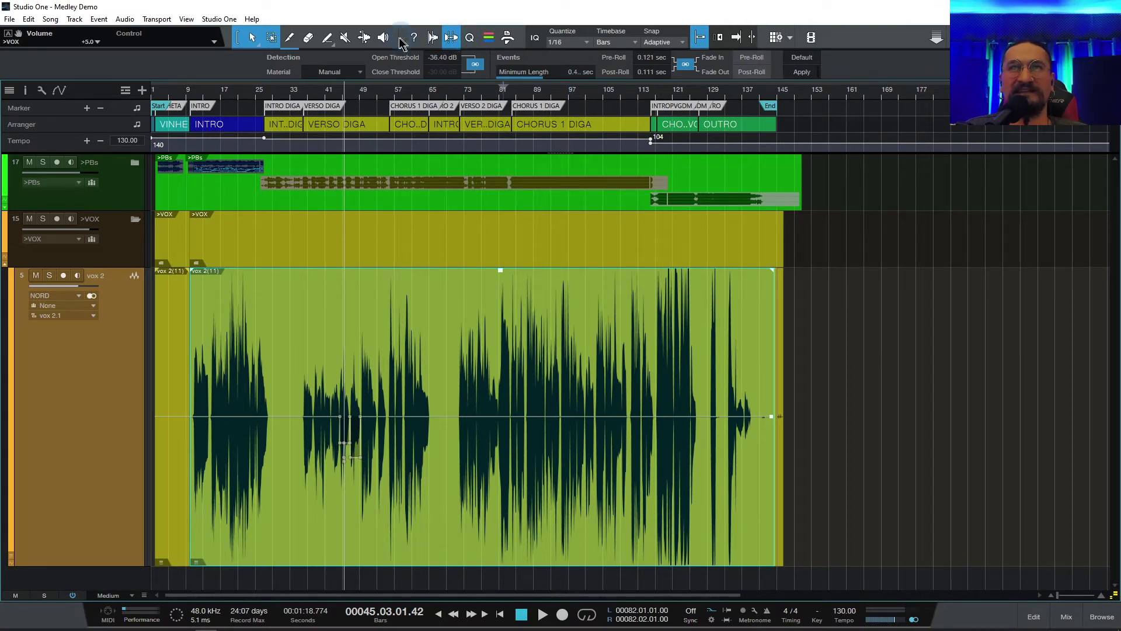
{"action": "left_click", "coordinate": [802, 72]}
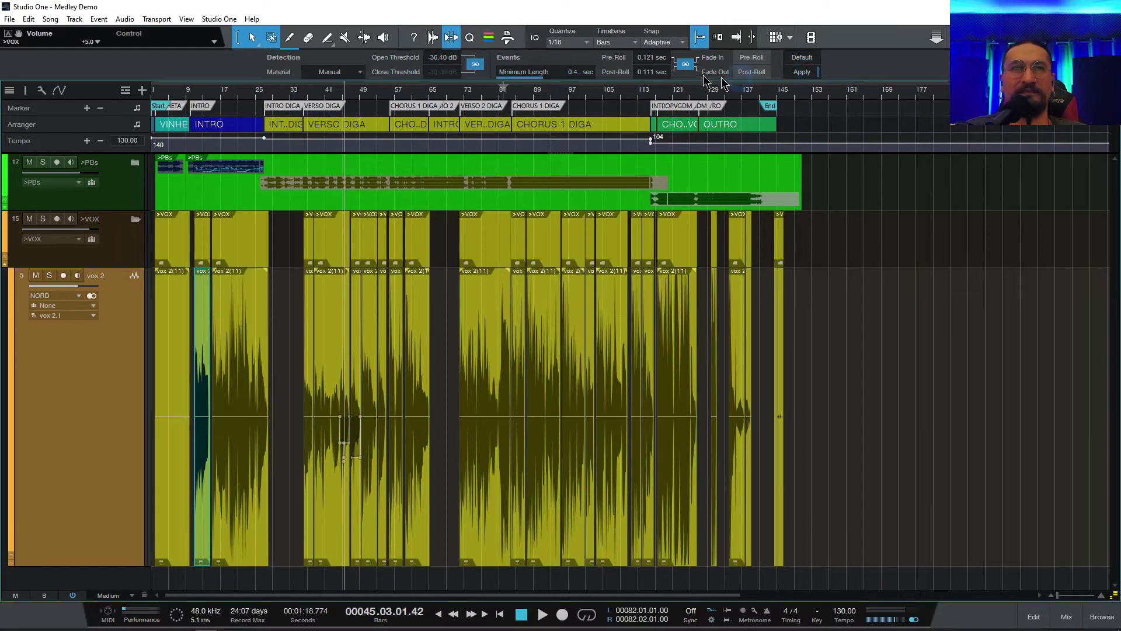
Examine the start and fade-in of the stripped vox 2 event around bar 11 in the INTRO section
{"action": "left_click_drag", "start_coordinate": [185, 90], "coordinate": [200, 167]}
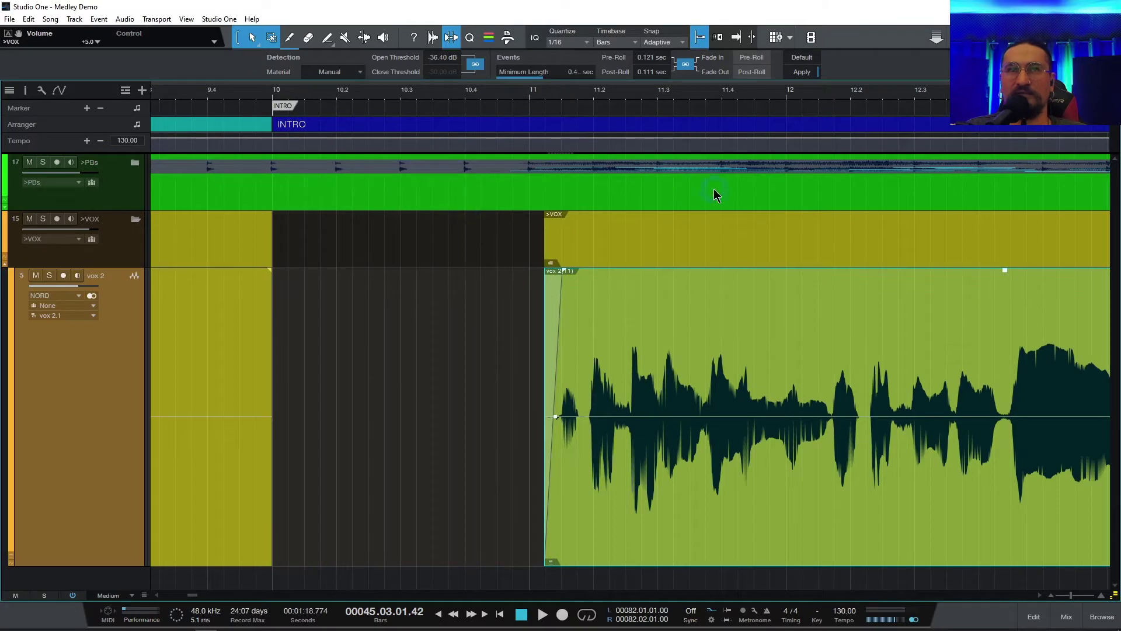
{"action": "left_click_drag", "start_coordinate": [684, 96], "coordinate": [566, 67]}
{"action": "left_click_drag", "start_coordinate": [881, 96], "coordinate": [525, 62]}
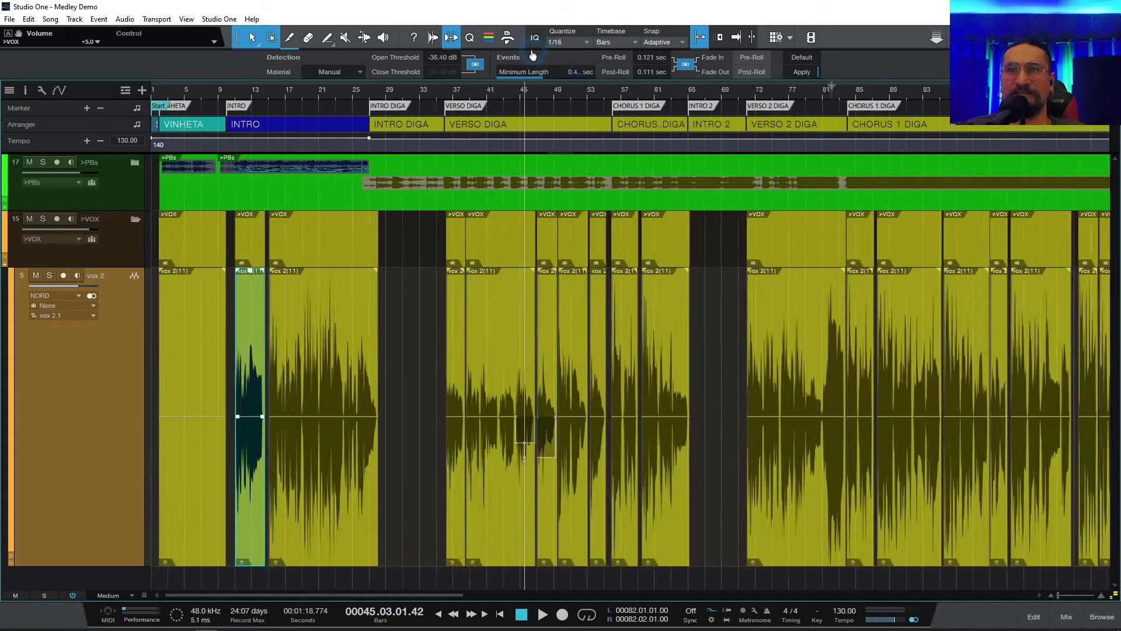
Select all vox 2 events and merge them into a single continuous event
{"action": "key", "text": "ctrl+a"}
{"action": "key", "text": "g"}
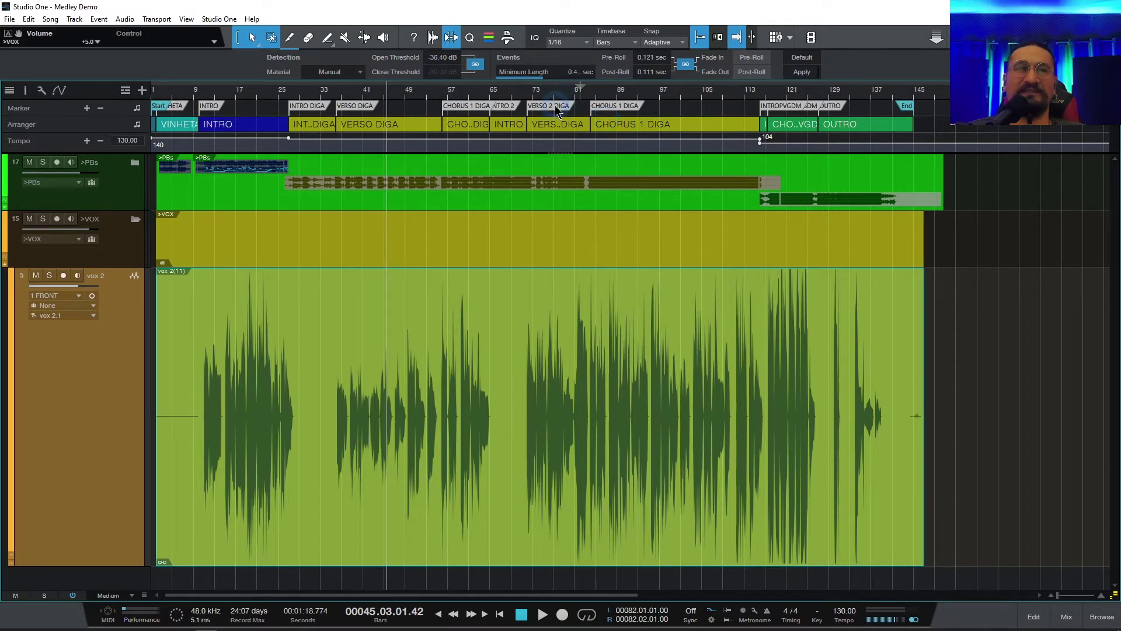
{"action": "left_click", "coordinate": [169, 379]}
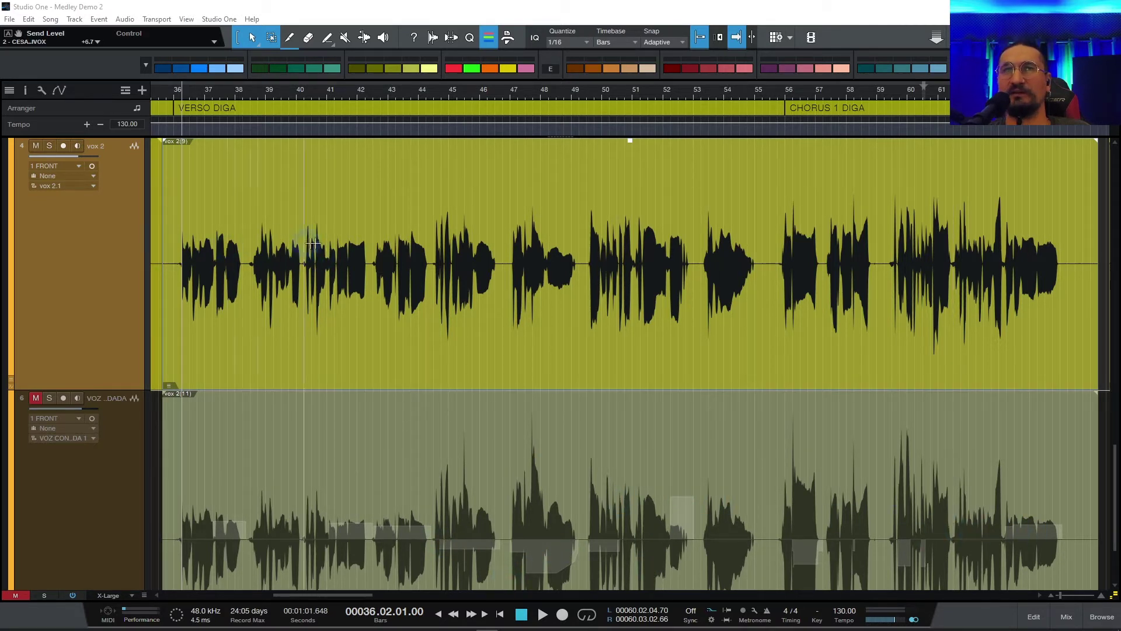
Look over the mixer, return to the arrangement and play the edited vox 2 track from bar 36.2
{"action": "key", "text": "F3"}
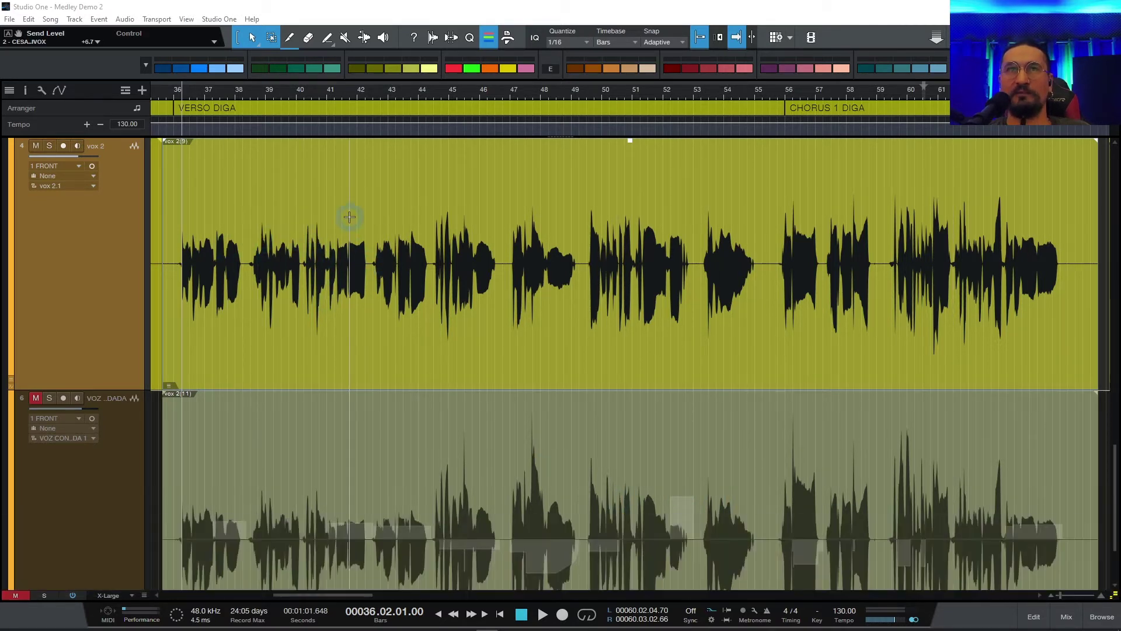
{"action": "left_click", "coordinate": [364, 296]}
{"action": "key", "text": "F3"}
{"action": "key", "text": "F3"}
{"action": "key", "text": "F3"}
{"action": "key", "text": "F3"}
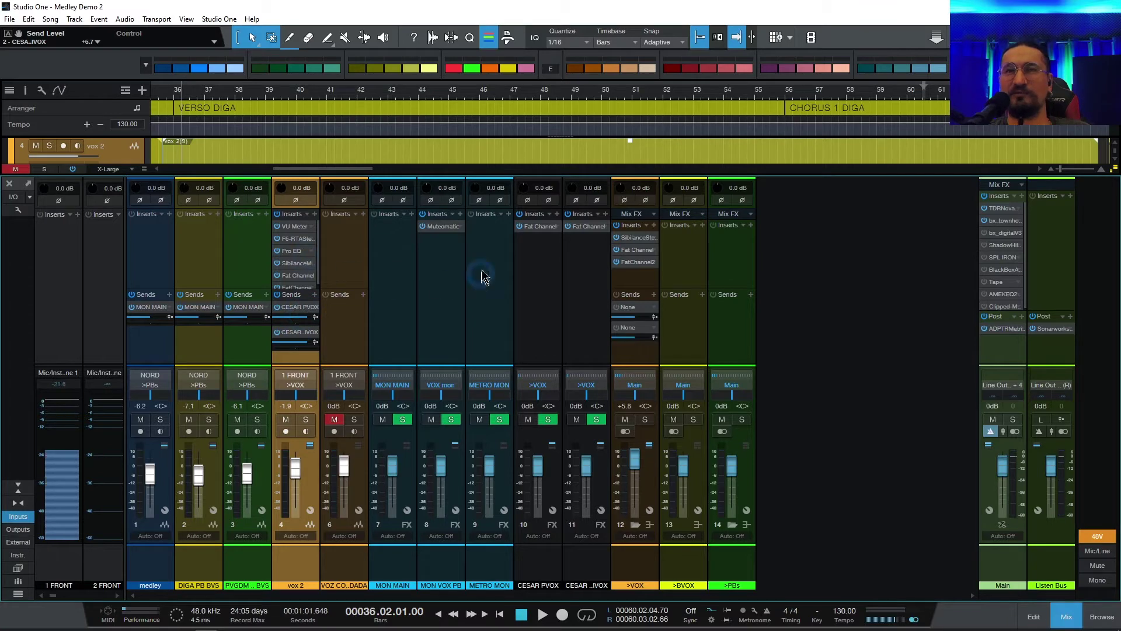
{"action": "key", "text": "F3"}
{"action": "key", "text": "space"}
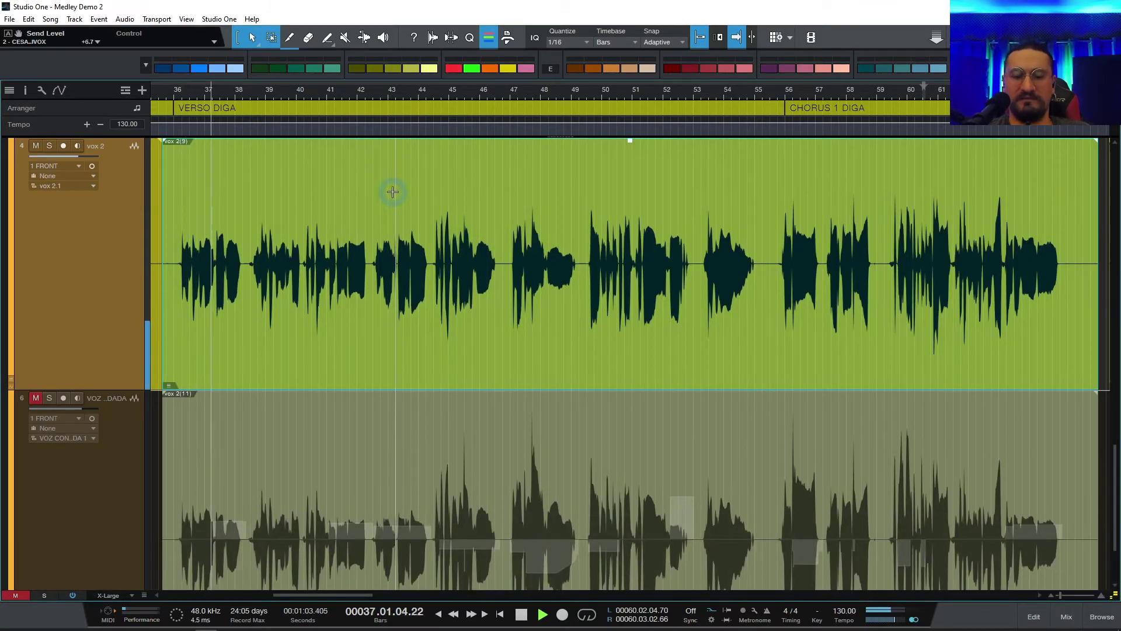
Enable both effect sends on the vox 2 mixer channel during playback and stop the song
{"action": "key", "text": "F3"}
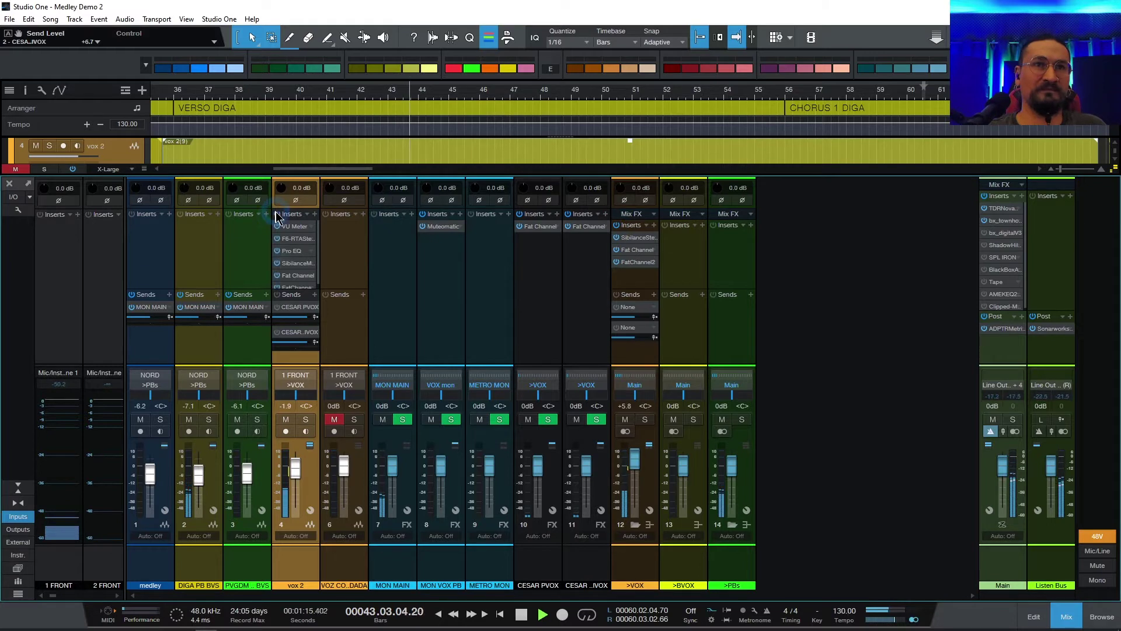
{"action": "left_click", "coordinate": [278, 307]}
{"action": "left_click", "coordinate": [277, 332]}
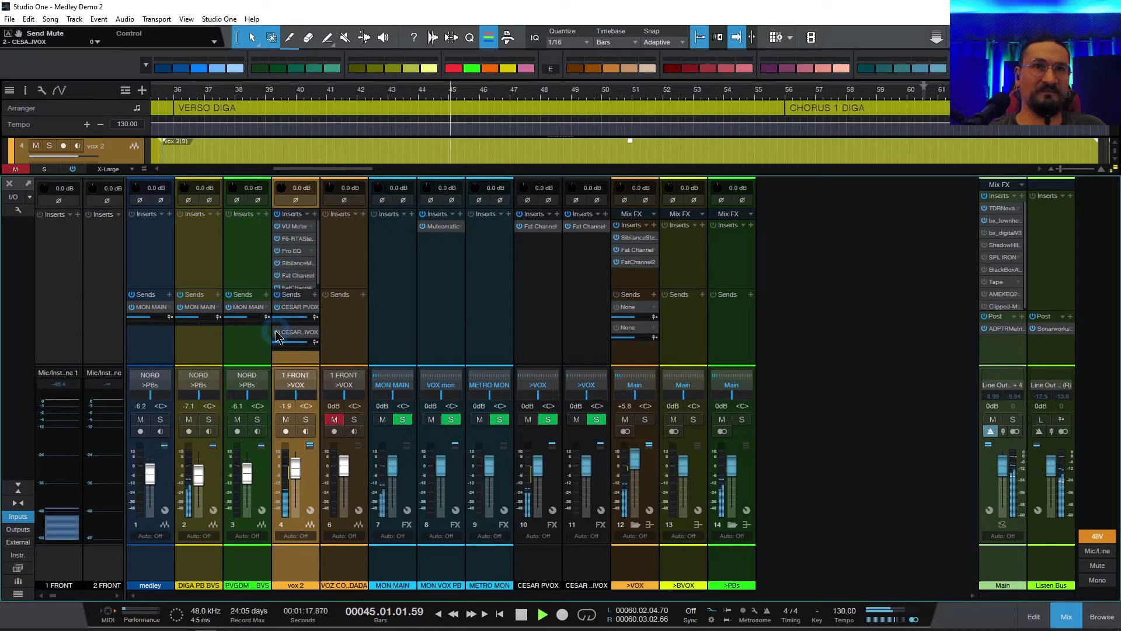
{"action": "left_click", "coordinate": [364, 328]}
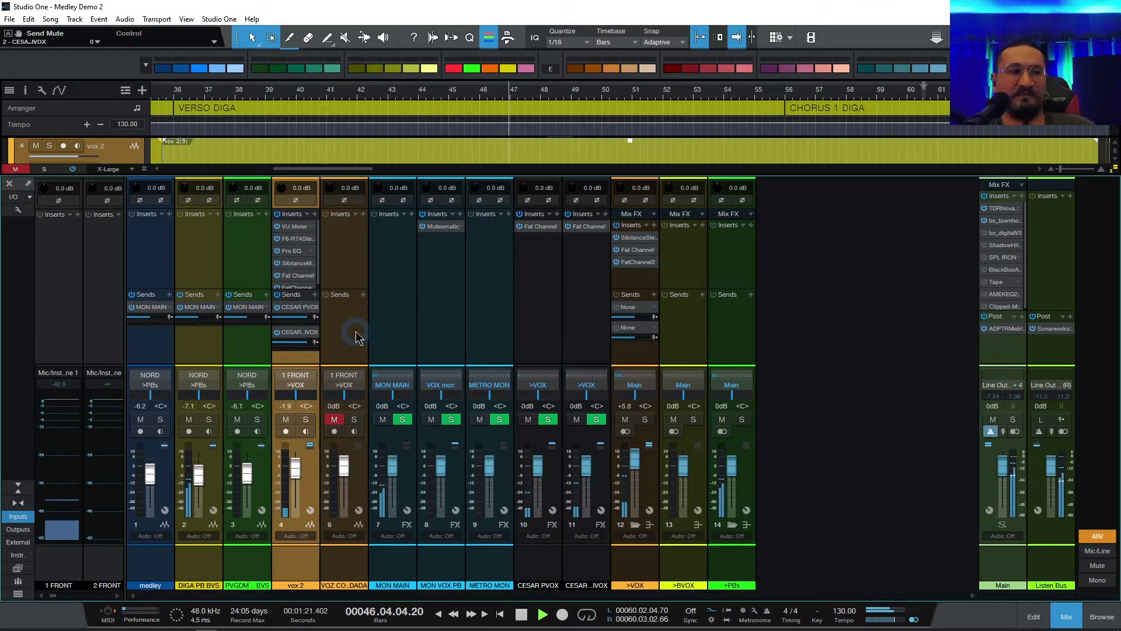
{"action": "key", "text": "space"}
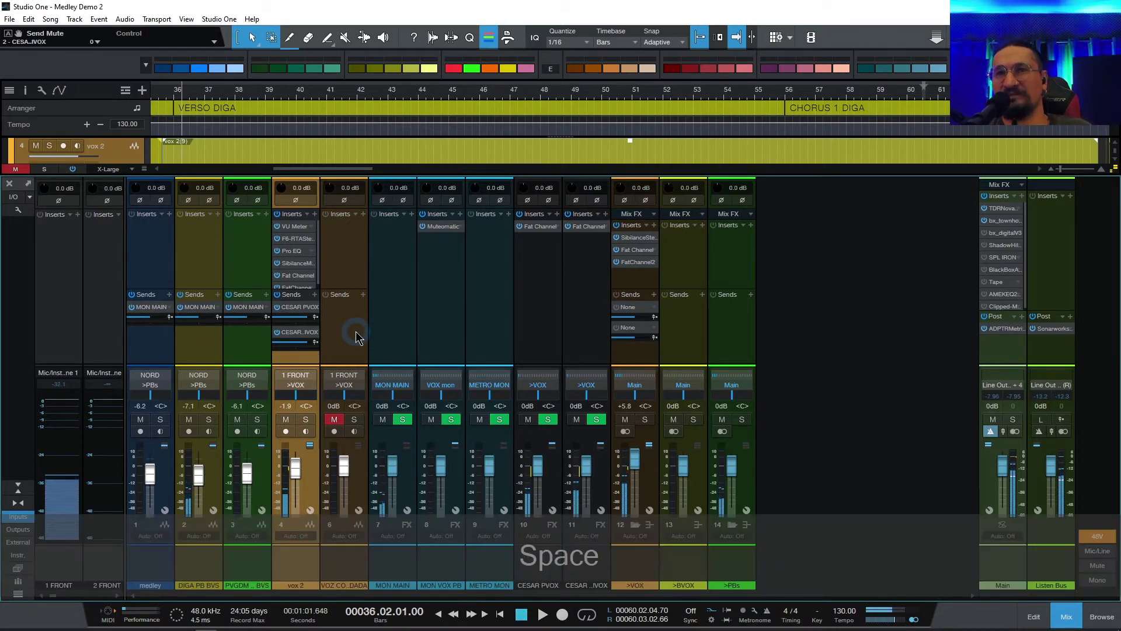
Open the vox 2 event in the pitch editor and apply Key Snap to all of its notes in G Major
{"action": "key", "text": "F3"}
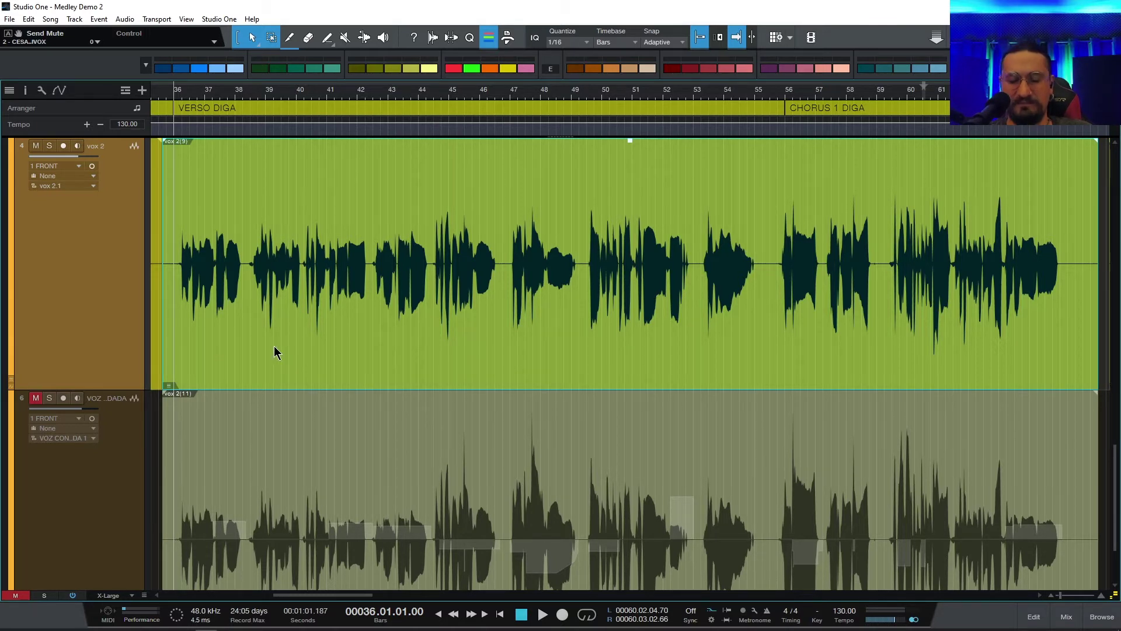
{"action": "key", "text": "ctrl+m"}
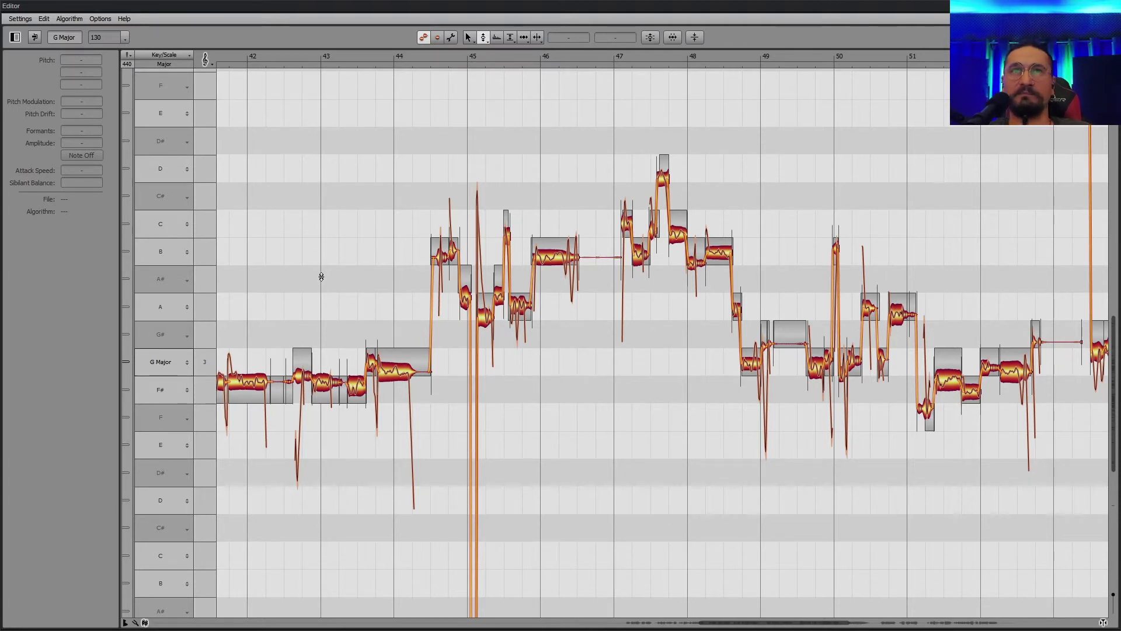
{"action": "key", "text": "ctrl+a"}
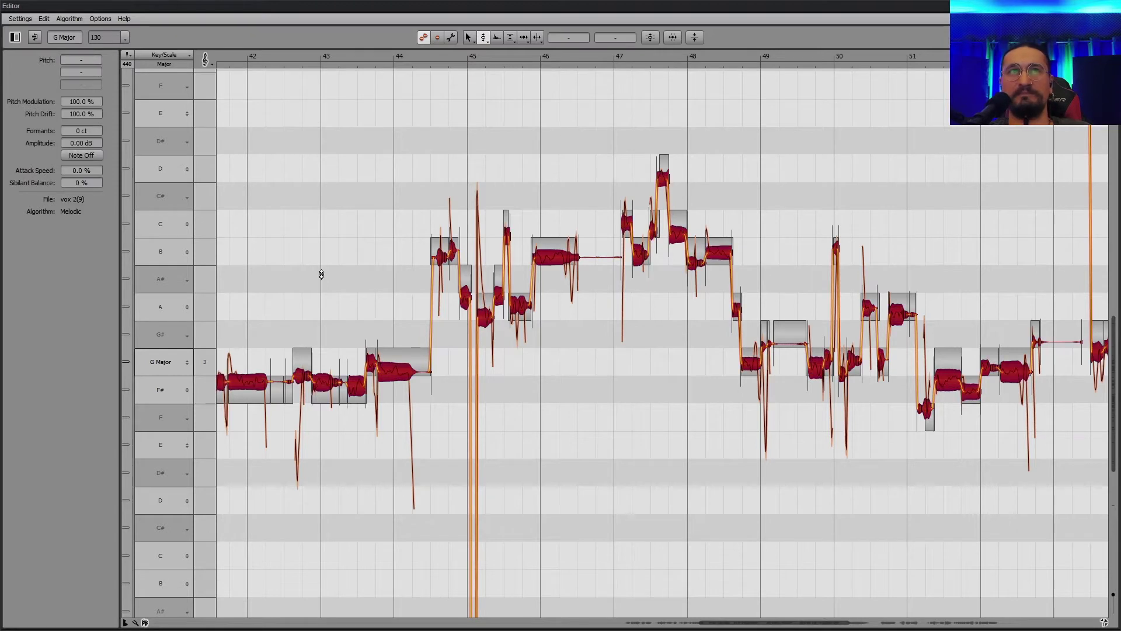
{"action": "left_click", "coordinate": [213, 65]}
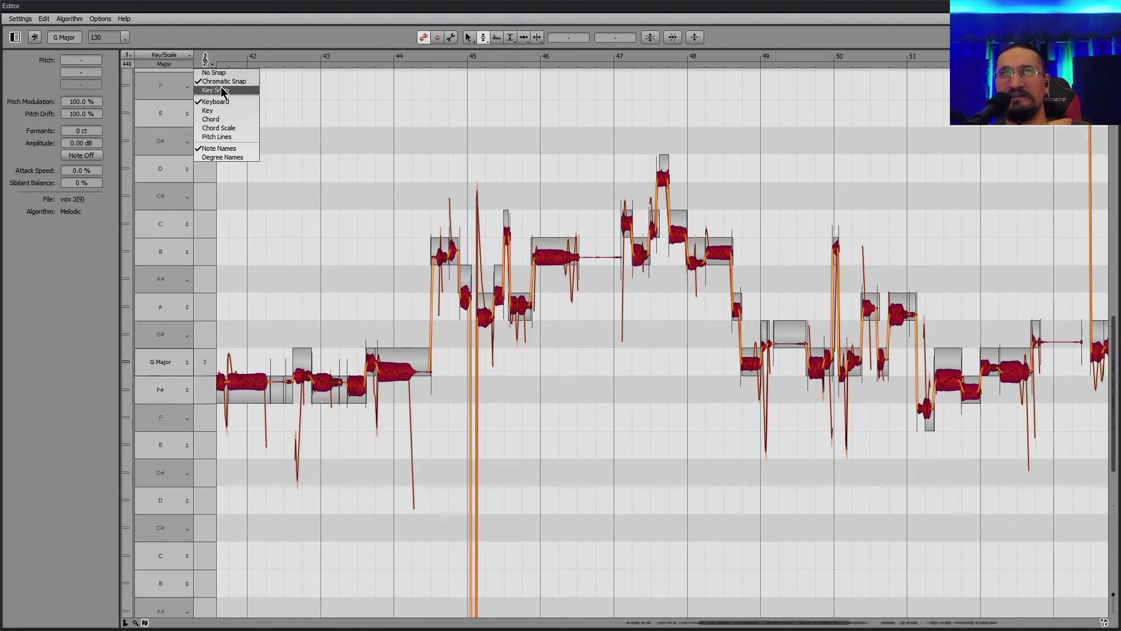
{"action": "left_click", "coordinate": [221, 87]}
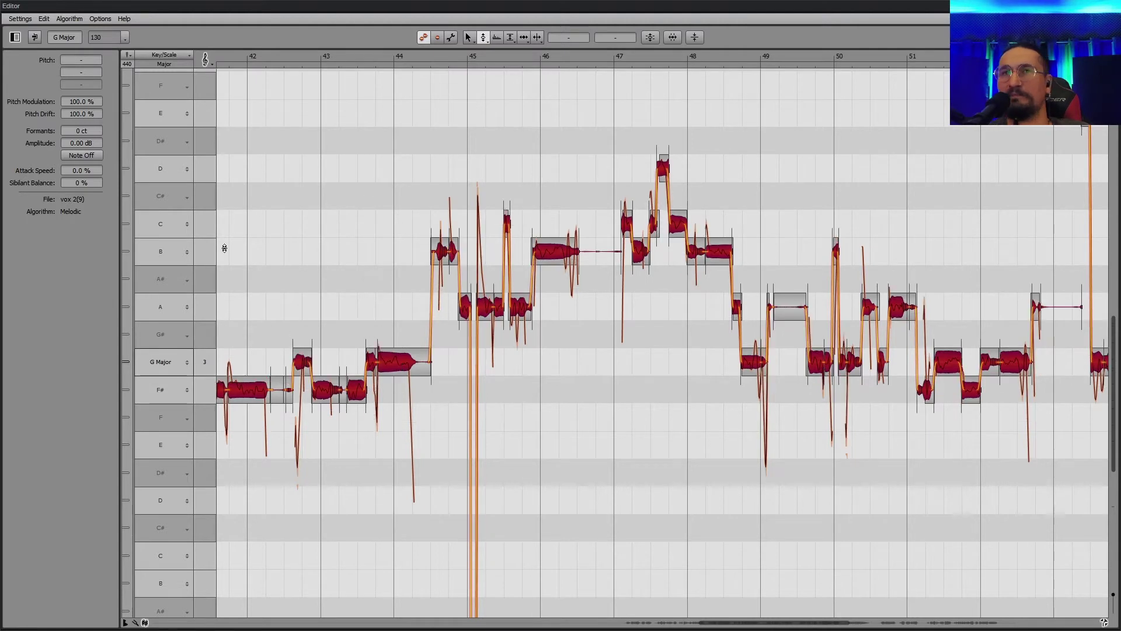
Lower the long G note just after bar 51 to F# 3 and play the passage from shortly after bar 49
{"action": "left_click", "coordinate": [237, 58]}
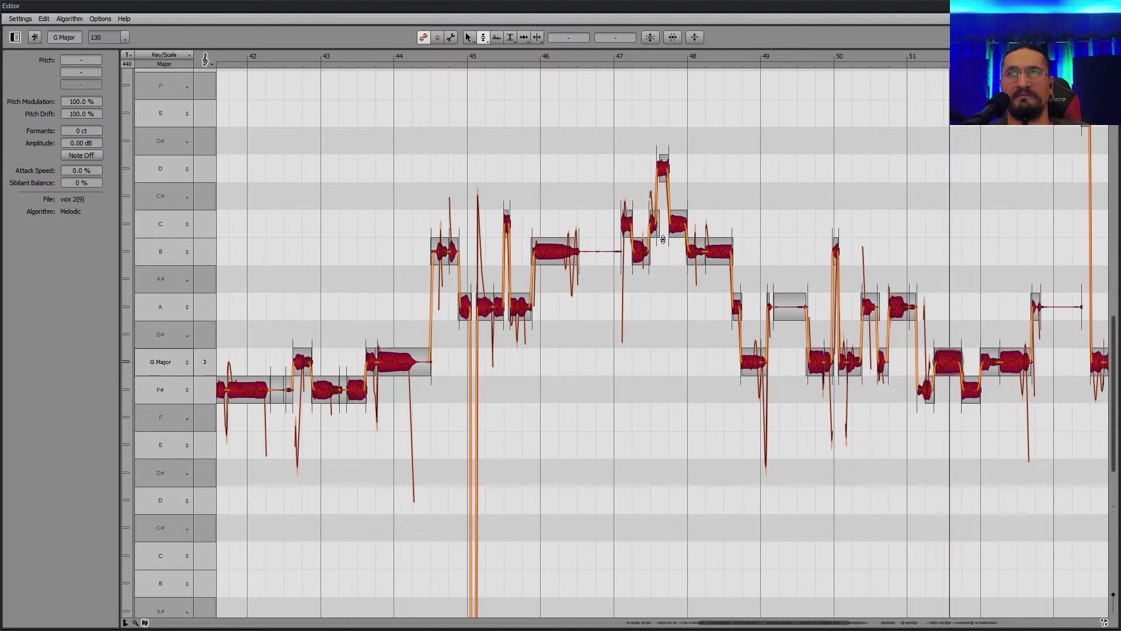
{"action": "left_click", "coordinate": [996, 327]}
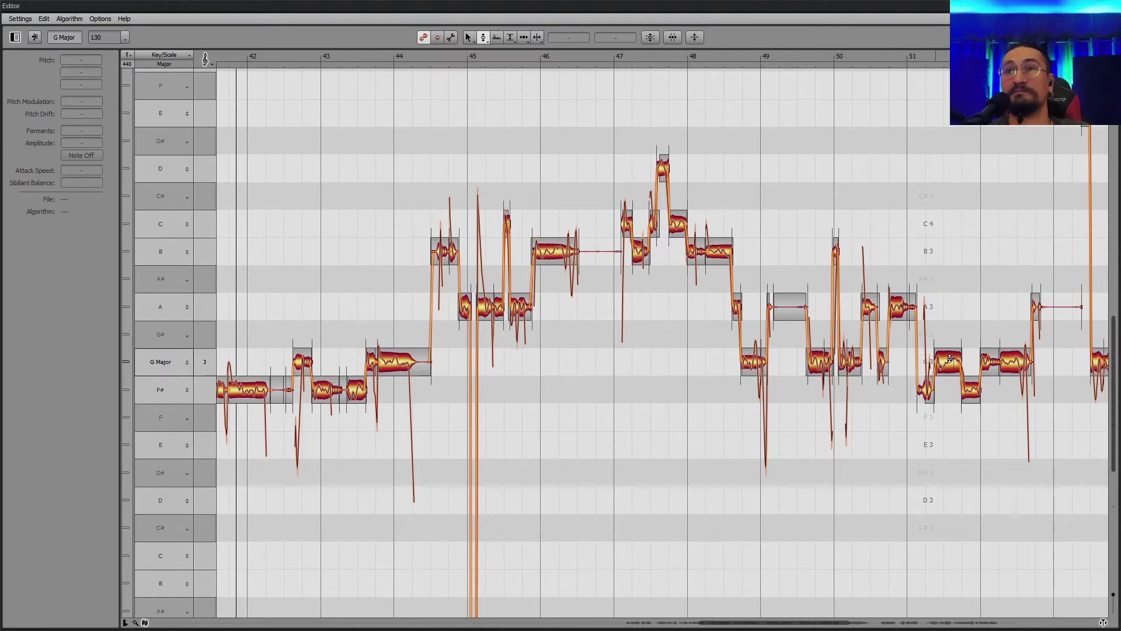
{"action": "left_click_drag", "start_coordinate": [950, 358], "coordinate": [950, 386]}
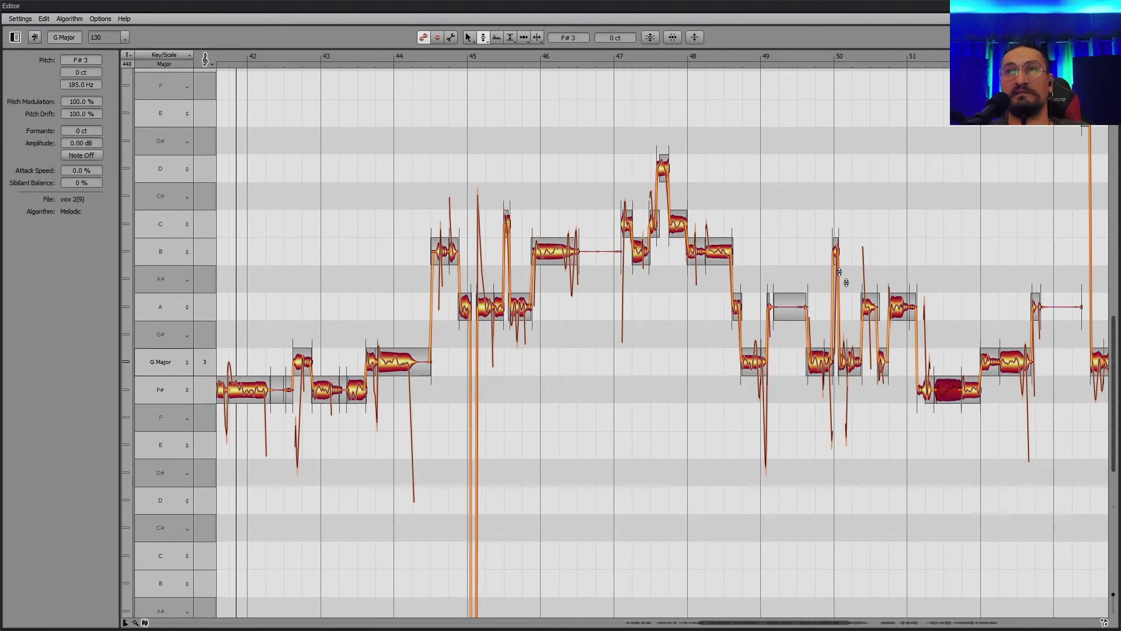
{"action": "left_click", "coordinate": [787, 58]}
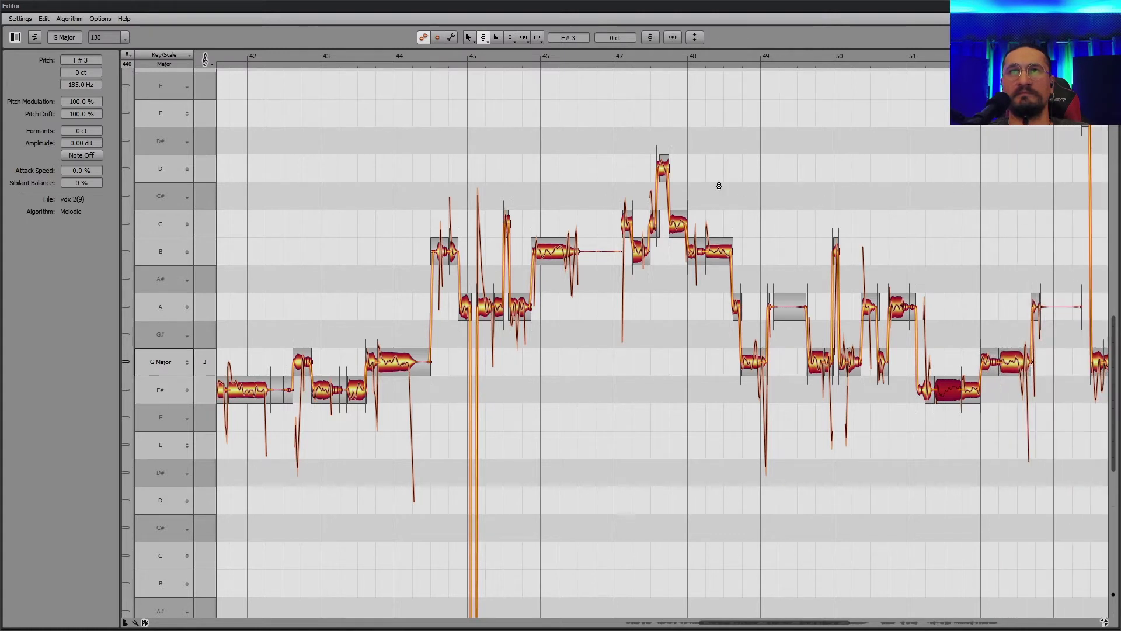
{"action": "key", "text": "space"}
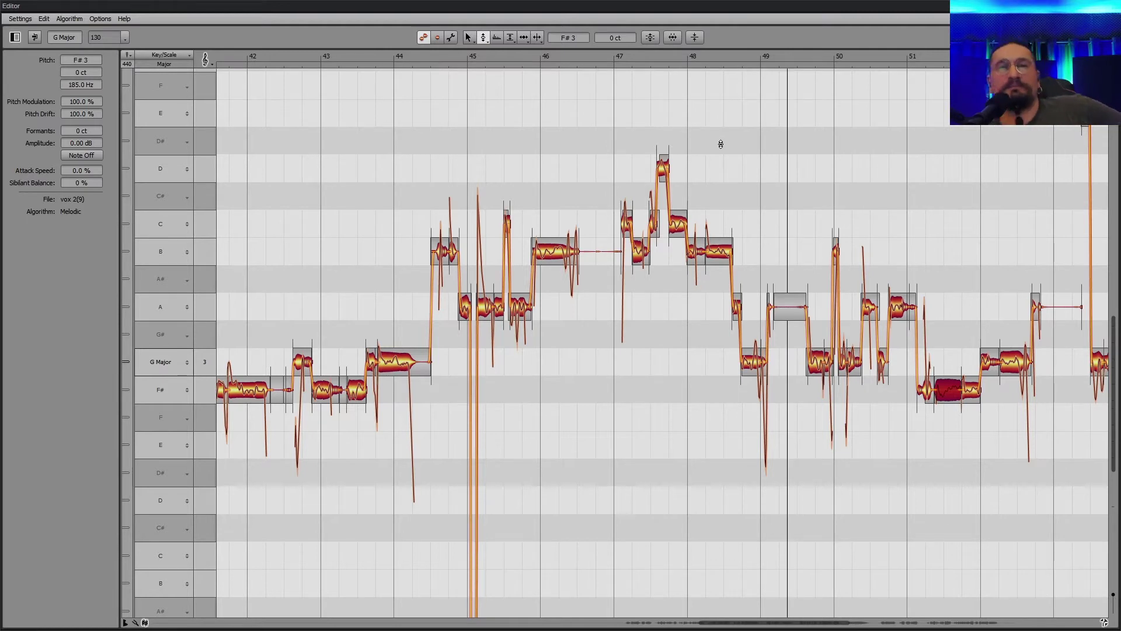
Turn off pitch snapping, shift the long B 3 note around bar 46 to +4 ct, and reset it to its pitch centre
{"action": "left_click", "coordinate": [214, 64]}
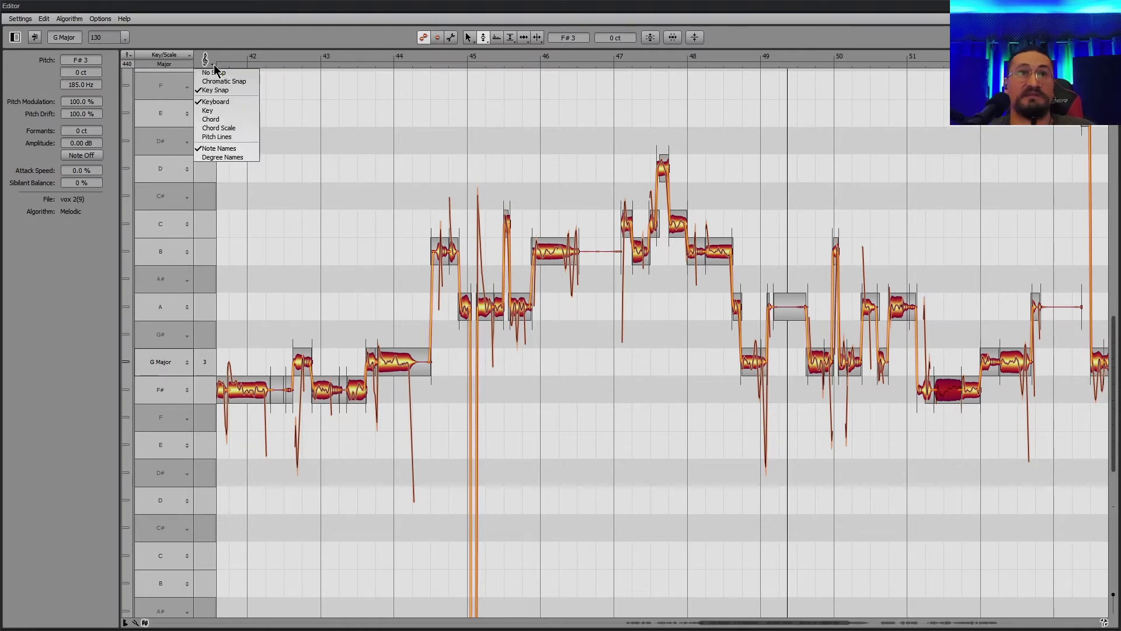
{"action": "left_click", "coordinate": [216, 79]}
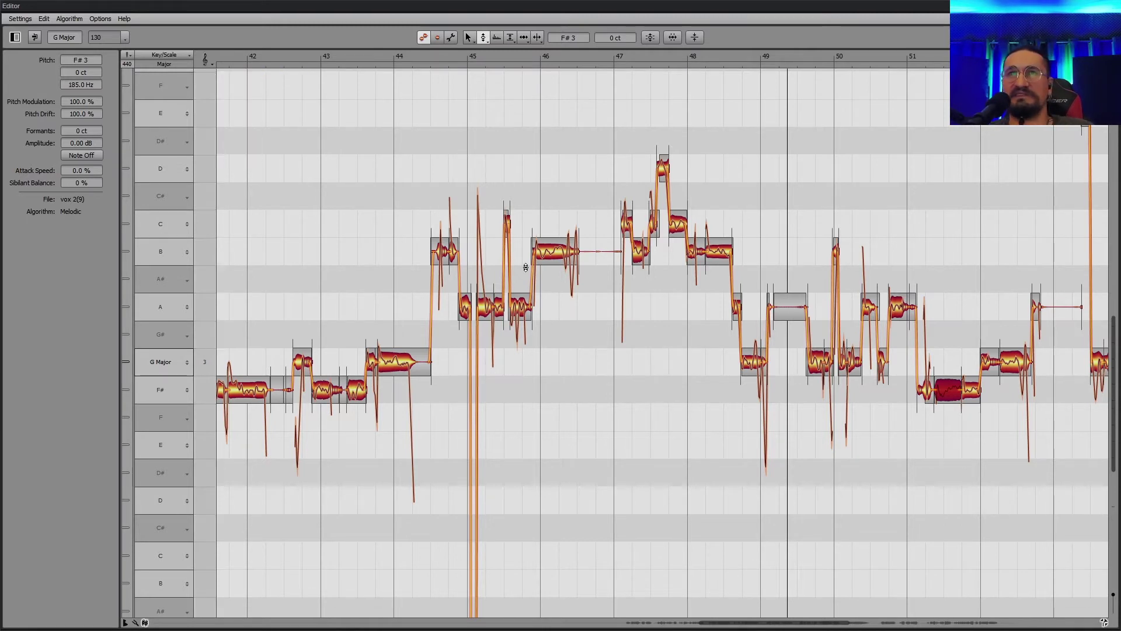
{"action": "mouse_move", "coordinate": [553, 252]}
{"action": "left_mouse_down"}
{"action": "mouse_move", "coordinate": [553, 261]}
{"action": "mouse_move", "coordinate": [552, 232]}
{"action": "mouse_move", "coordinate": [557, 250]}
{"action": "left_mouse_up"}
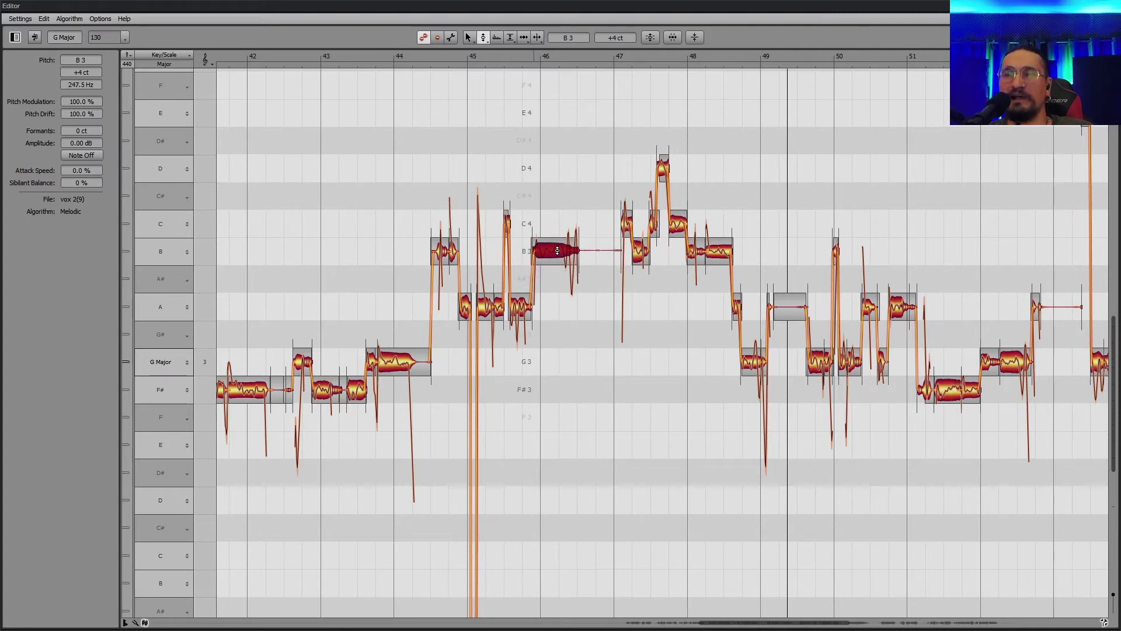
{"action": "double_click", "coordinate": [557, 250]}
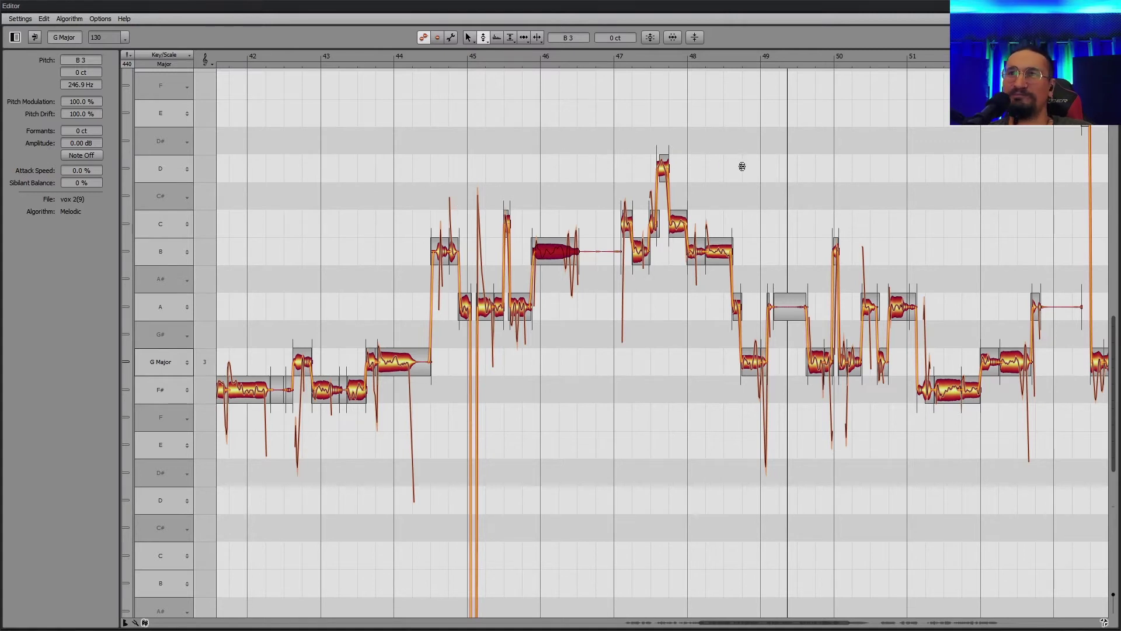
{"action": "left_click_drag", "start_coordinate": [624, 53], "coordinate": [615, 41]}
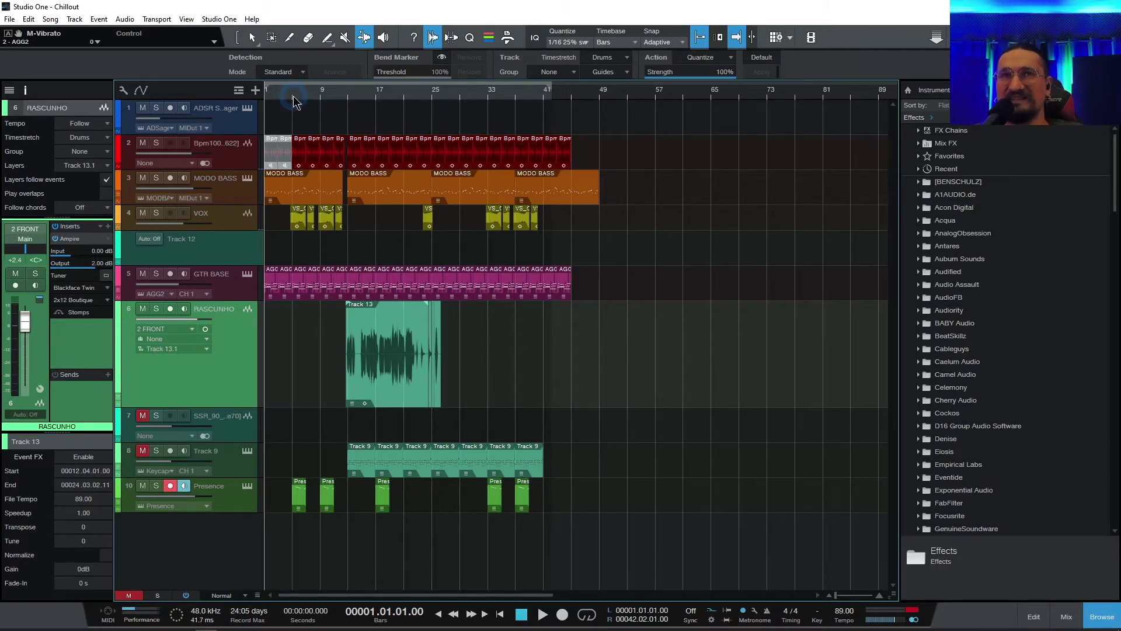
Play the Chillout song from its start, and play the RASCUNHO recording from bar 13
{"action": "key", "text": "space"}
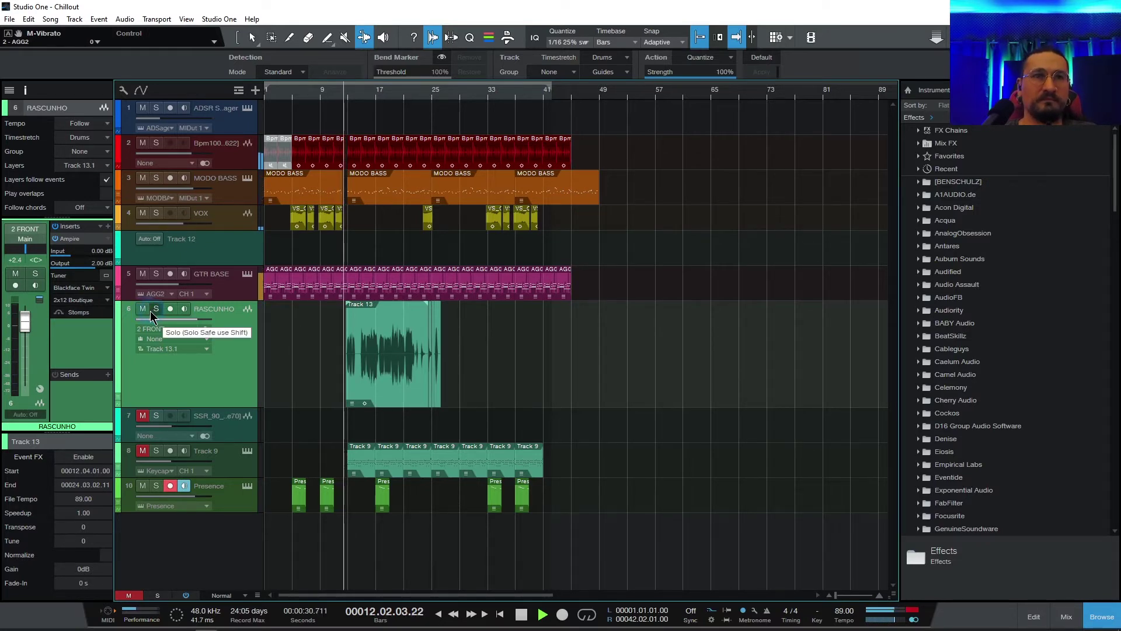
{"action": "key", "text": "space"}
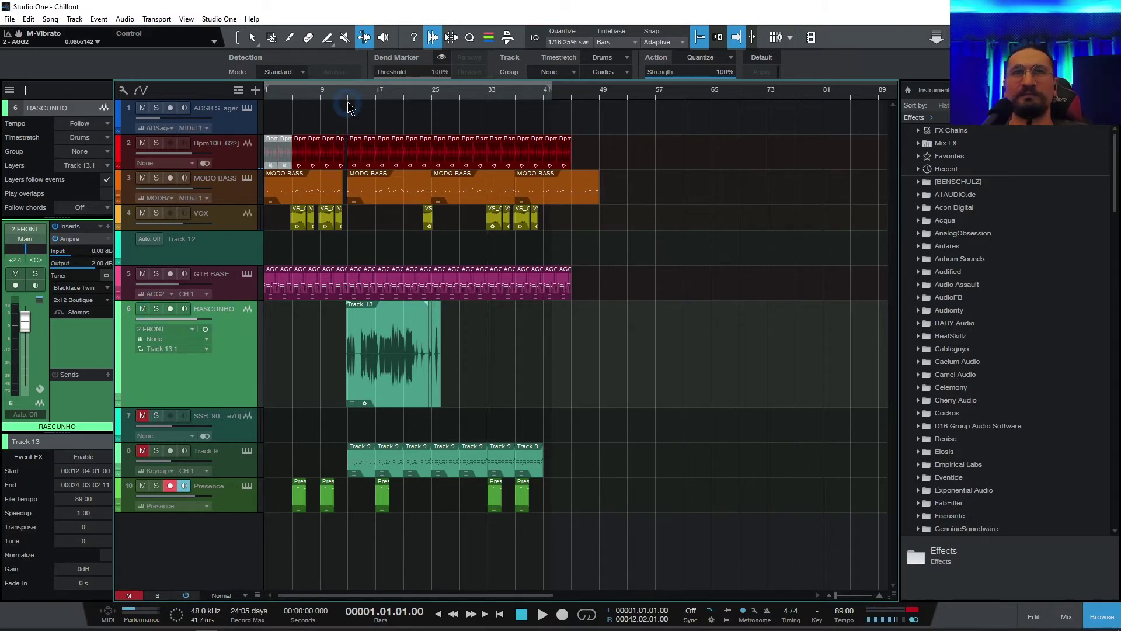
{"action": "left_click", "coordinate": [344, 120]}
{"action": "left_click_drag", "start_coordinate": [344, 94], "coordinate": [341, 132]}
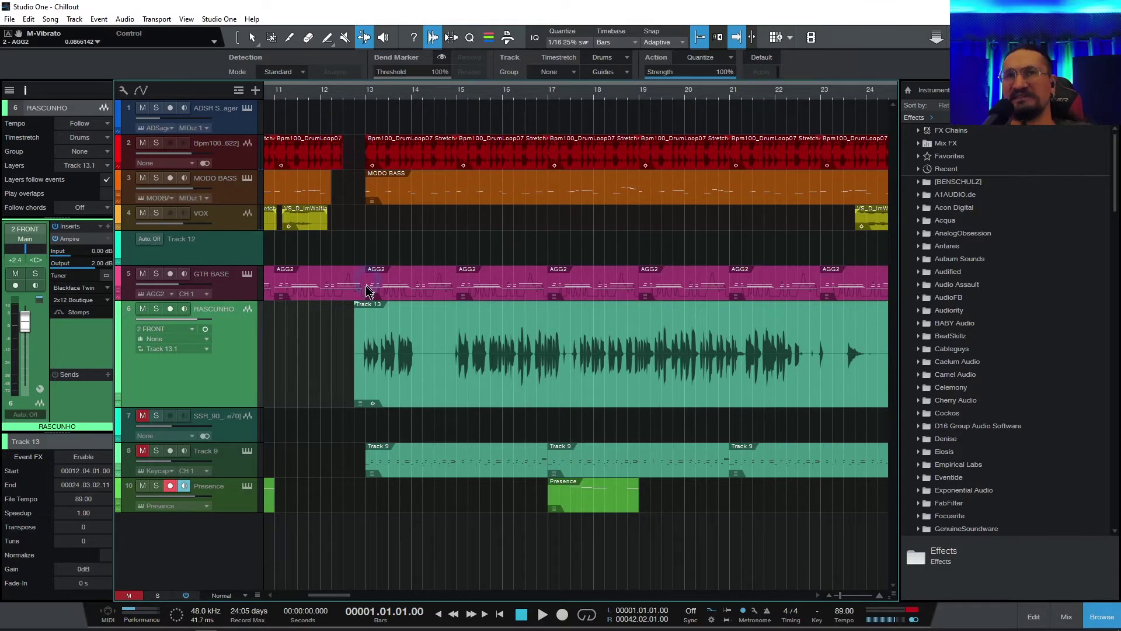
{"action": "left_click", "coordinate": [362, 97]}
{"action": "key", "text": "space"}
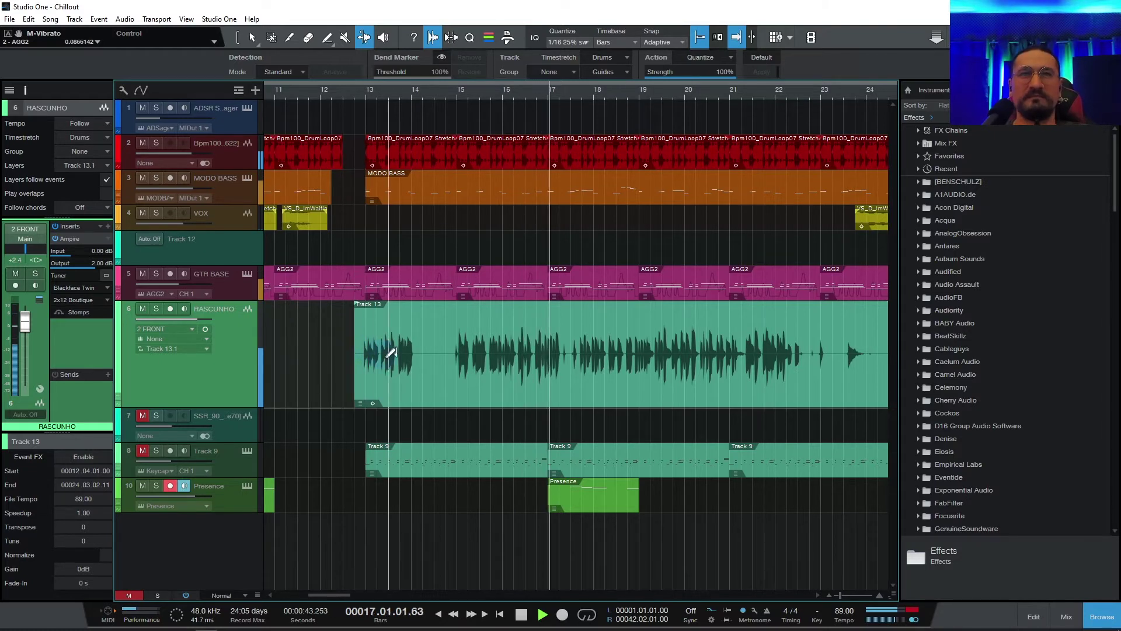
{"action": "key", "text": "space"}
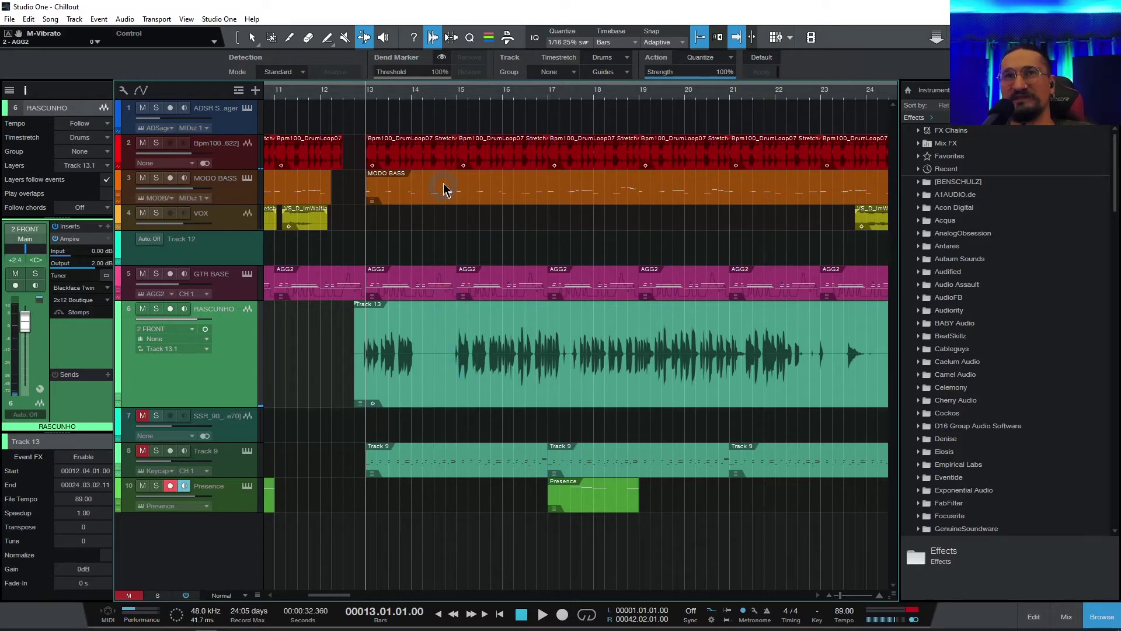
Enlarge the RASCUNHO track, select its audio event and analyze it for bend markers in Standard detection mode
{"action": "scroll", "coordinate": [460, 100], "scroll_direction": "up", "scroll_amount": 10}
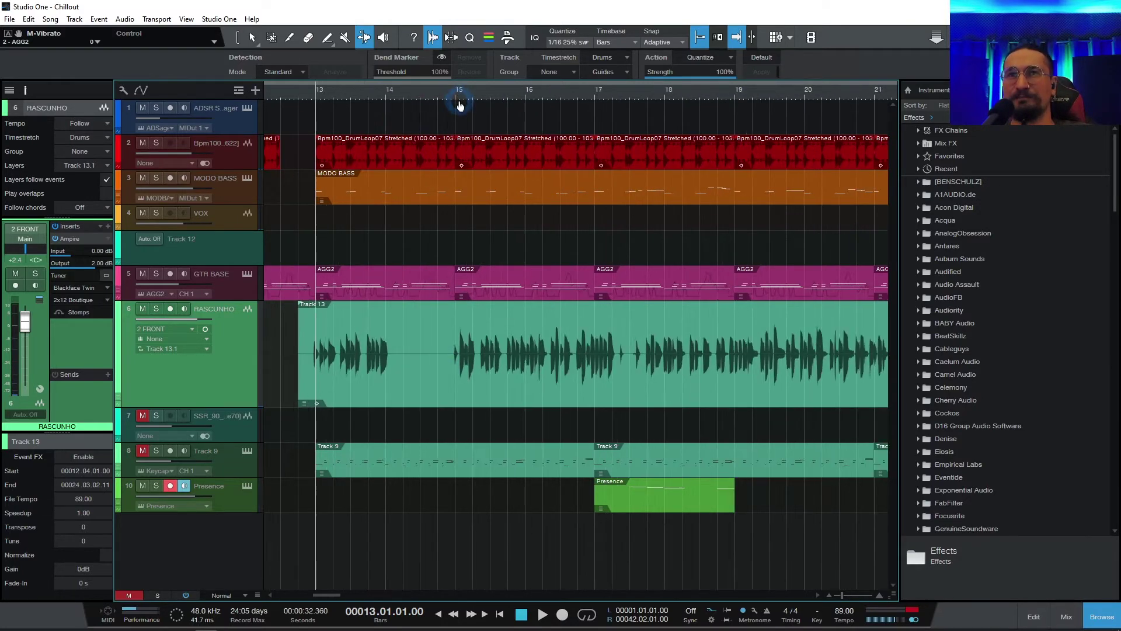
{"action": "scroll", "coordinate": [437, 141], "scroll_direction": "down", "scroll_amount": 1}
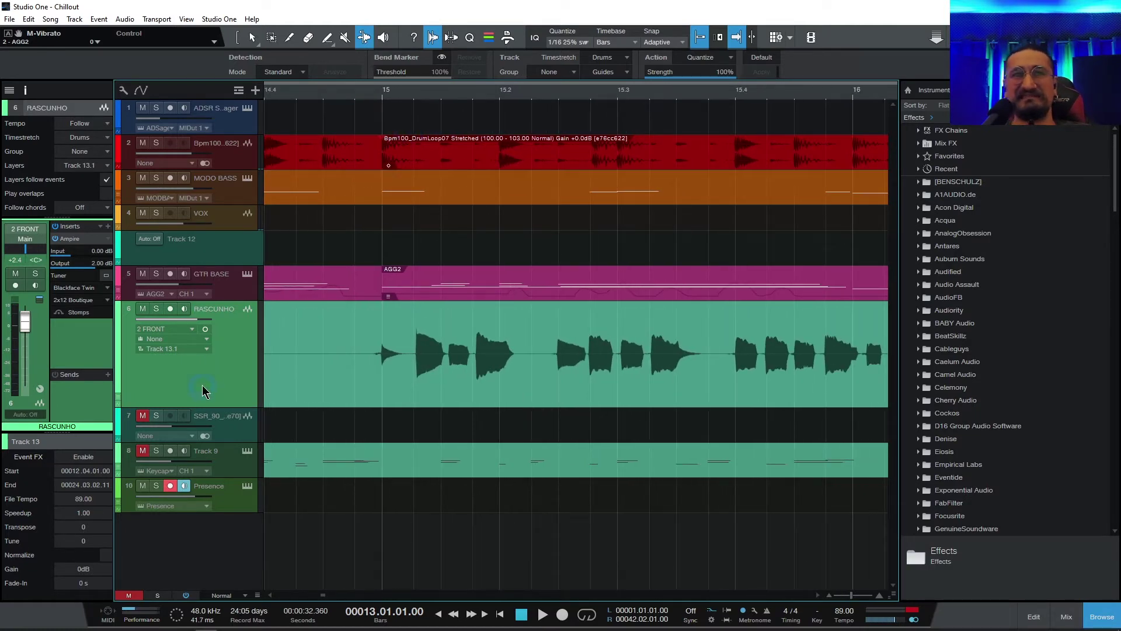
{"action": "left_click_drag", "start_coordinate": [209, 407], "coordinate": [208, 517]}
{"action": "key", "text": "1"}
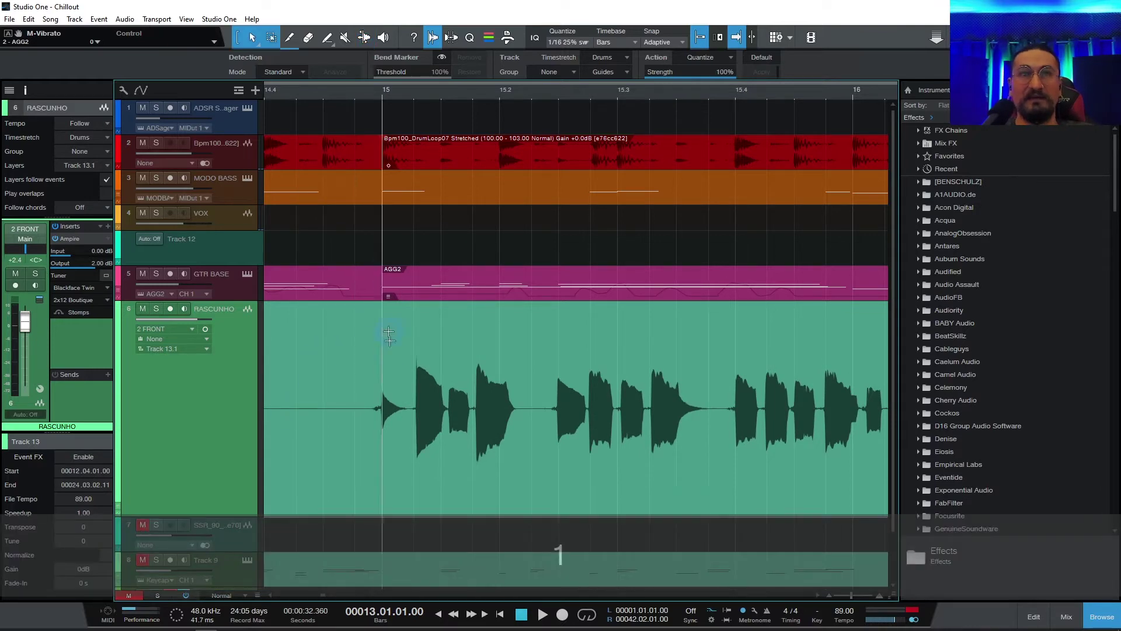
{"action": "left_click", "coordinate": [400, 471]}
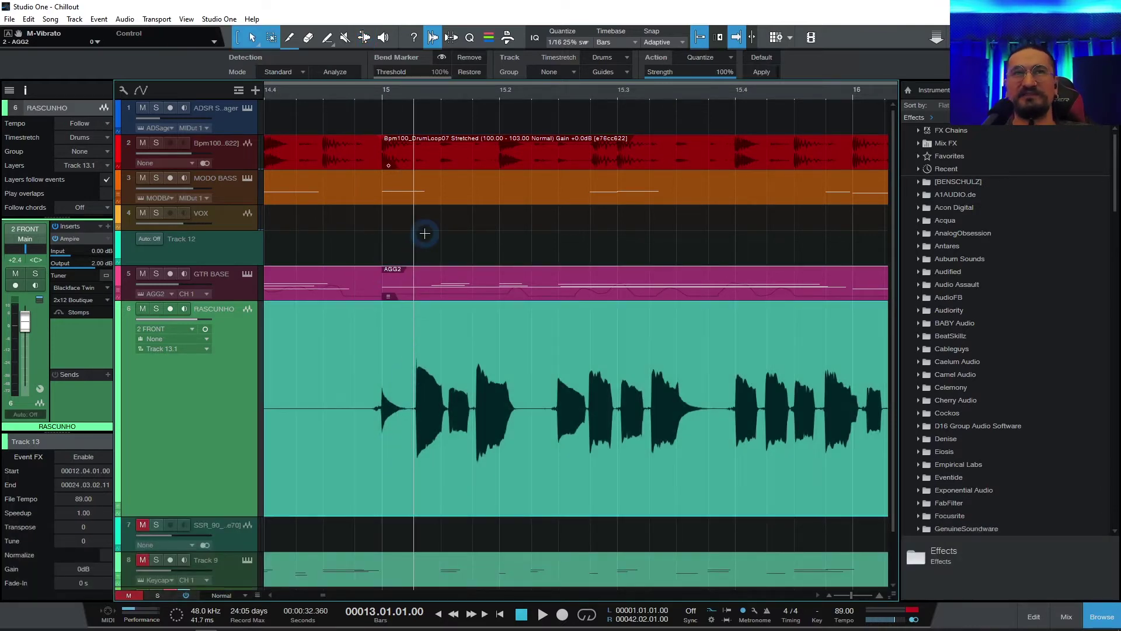
{"action": "left_click", "coordinate": [434, 37]}
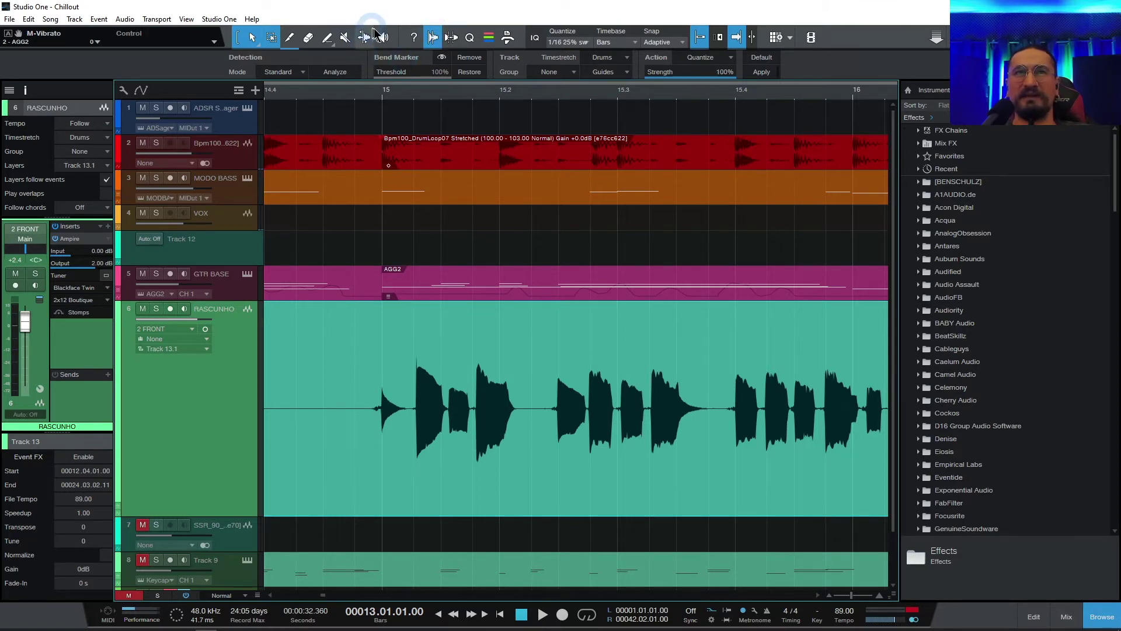
{"action": "left_click", "coordinate": [336, 72]}
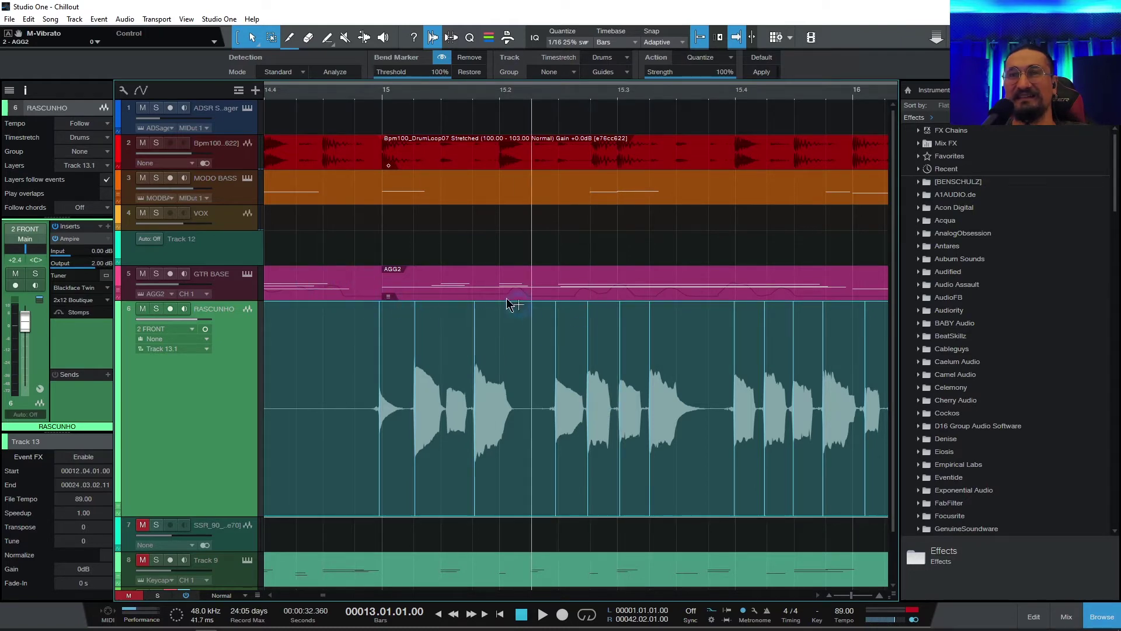
With the Bend tool, shift the early note's bend marker on RASCUNHO onto the bar 15 grid line
{"action": "left_click_drag", "start_coordinate": [372, 101], "coordinate": [365, 121]}
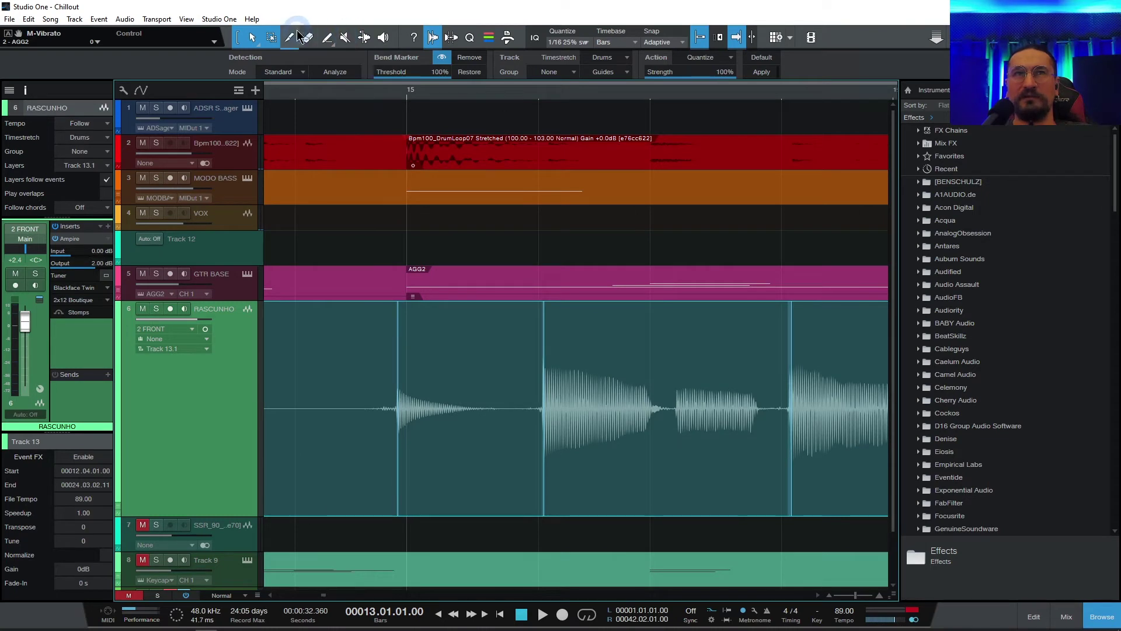
{"action": "left_click", "coordinate": [362, 37]}
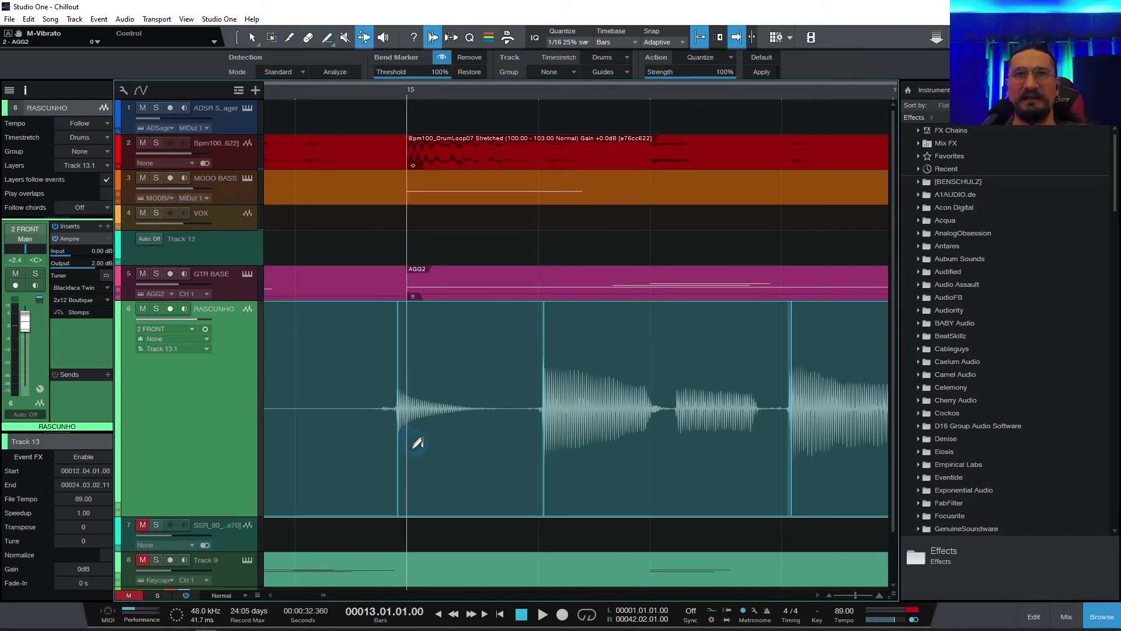
{"action": "left_click", "coordinate": [401, 471]}
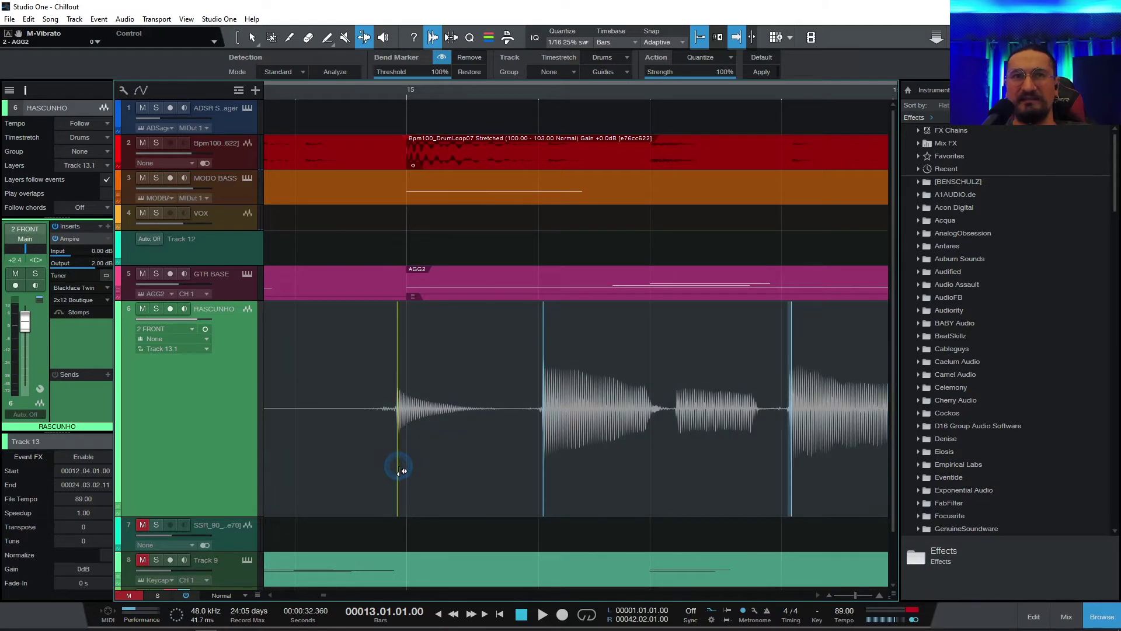
{"action": "left_click_drag", "start_coordinate": [401, 471], "coordinate": [407, 469]}
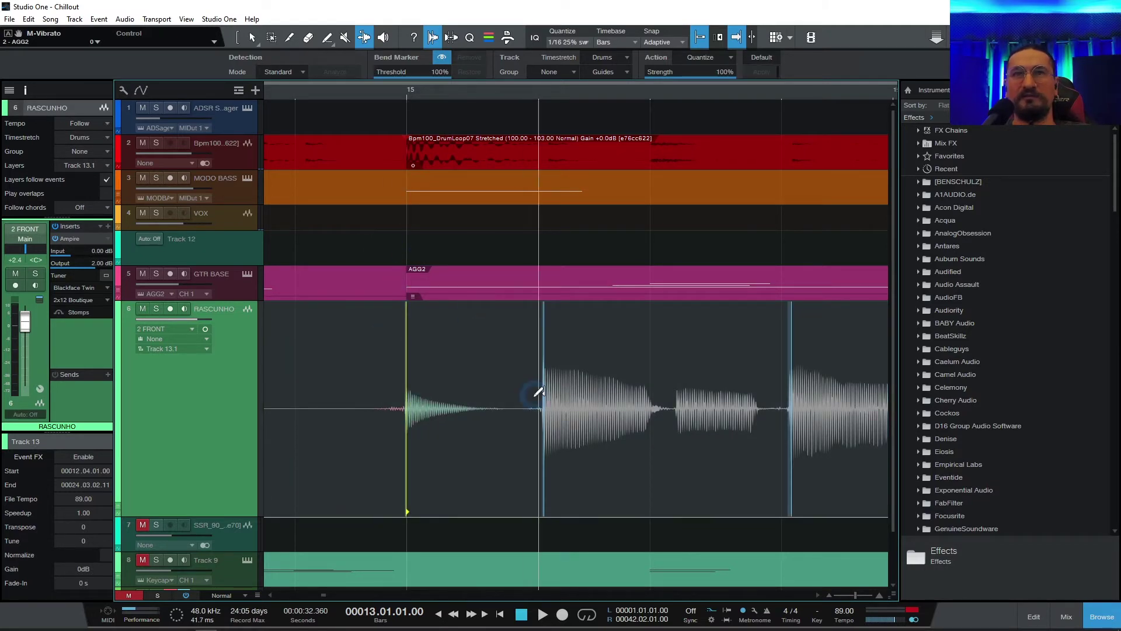
Play RASCUNHO repeatedly from just before bar 15 and examine the timing of the notes around the start of bar 16
{"action": "left_click", "coordinate": [348, 98]}
{"action": "key", "text": "space"}
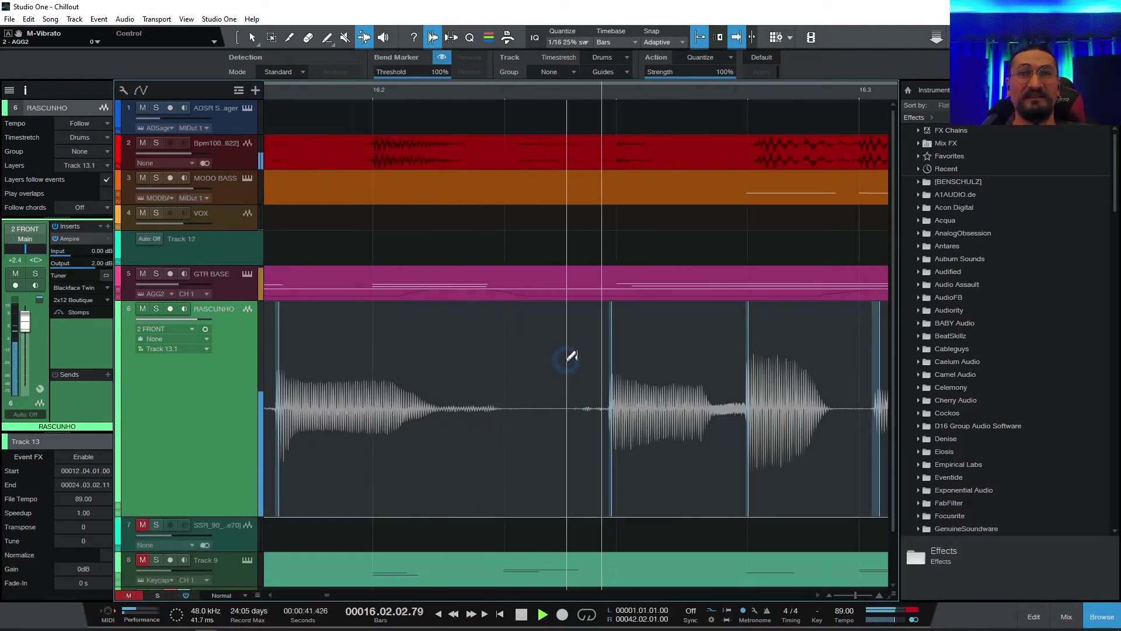
{"action": "key", "text": "space"}
{"action": "key", "text": "w"}
{"action": "key", "text": "w"}
{"action": "key", "text": "w"}
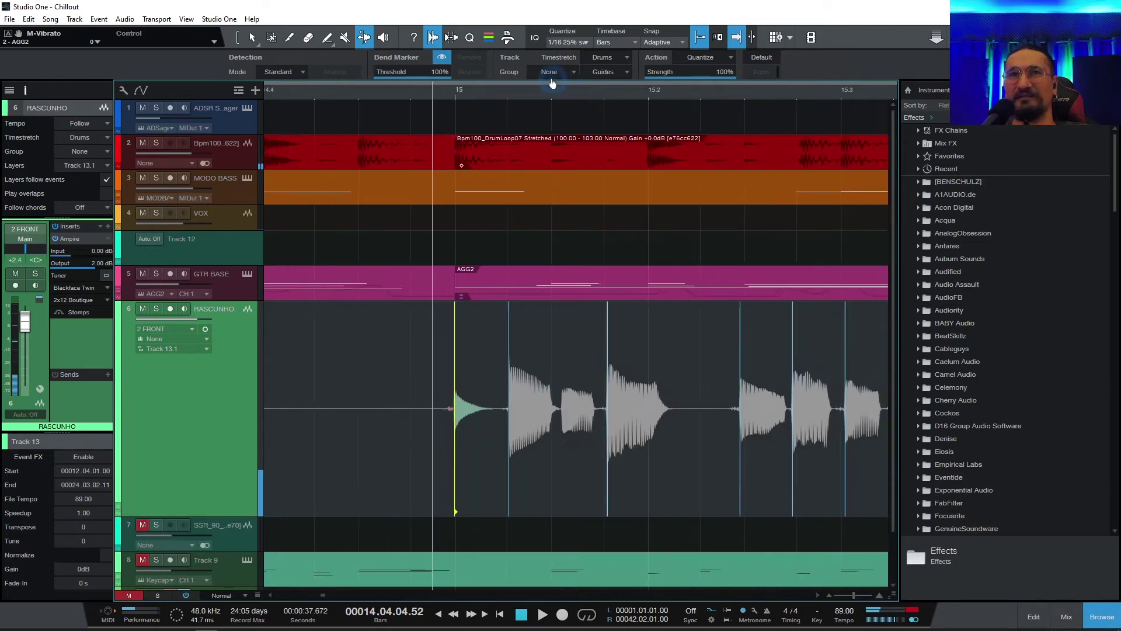
{"action": "key", "text": "space"}
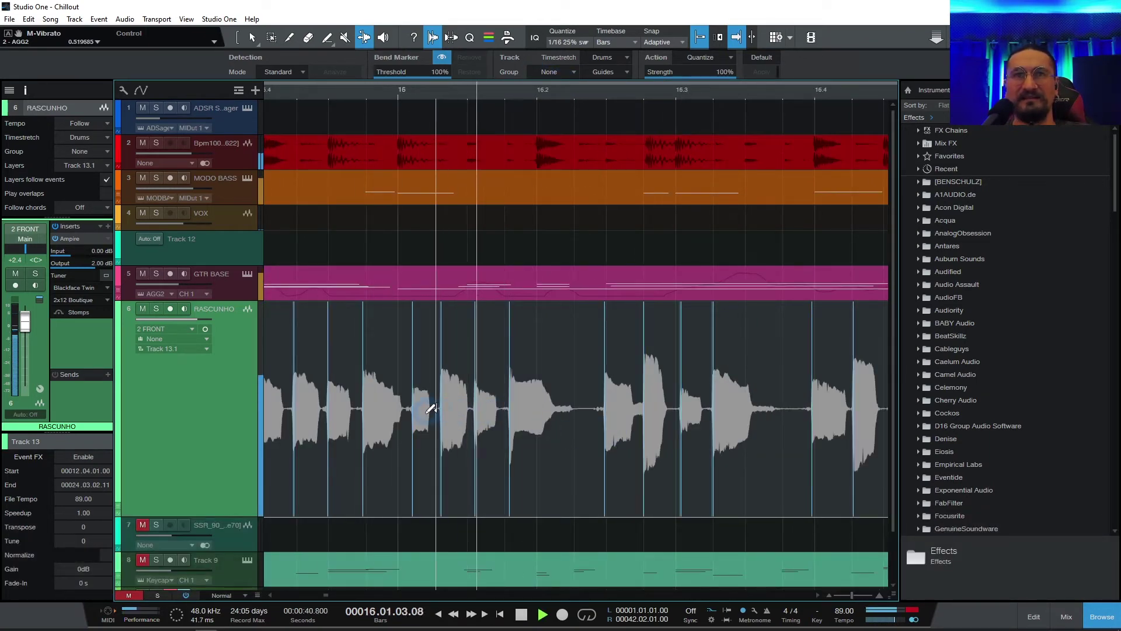
{"action": "key", "text": "space"}
{"action": "key", "text": "space"}
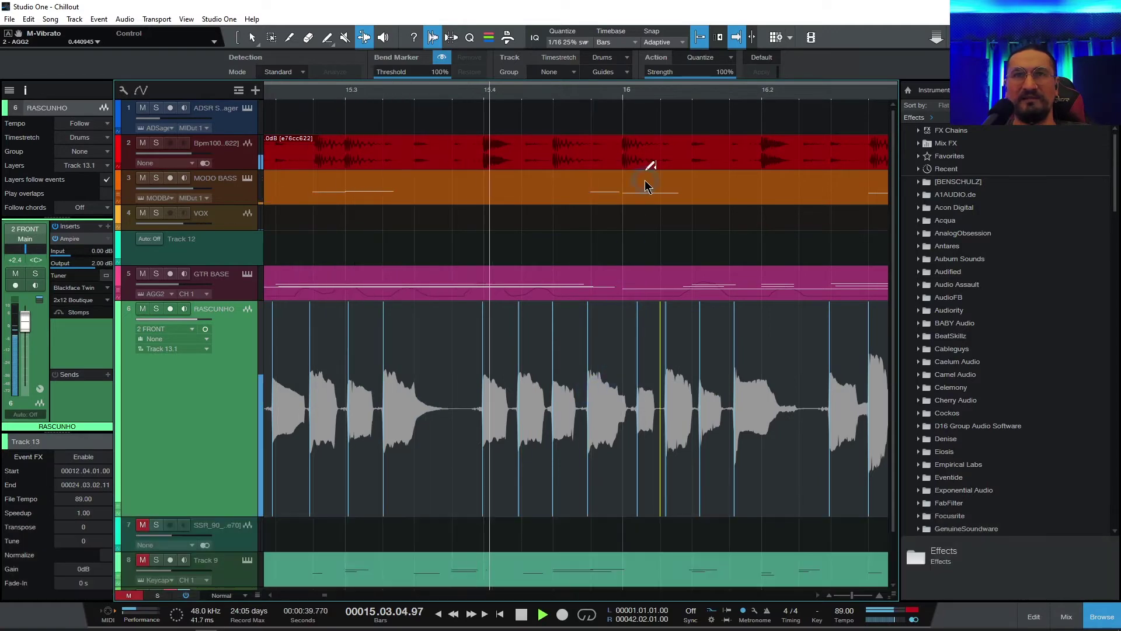
{"action": "key", "text": "space"}
{"action": "scroll", "coordinate": [643, 111], "scroll_direction": "up", "scroll_amount": 6}
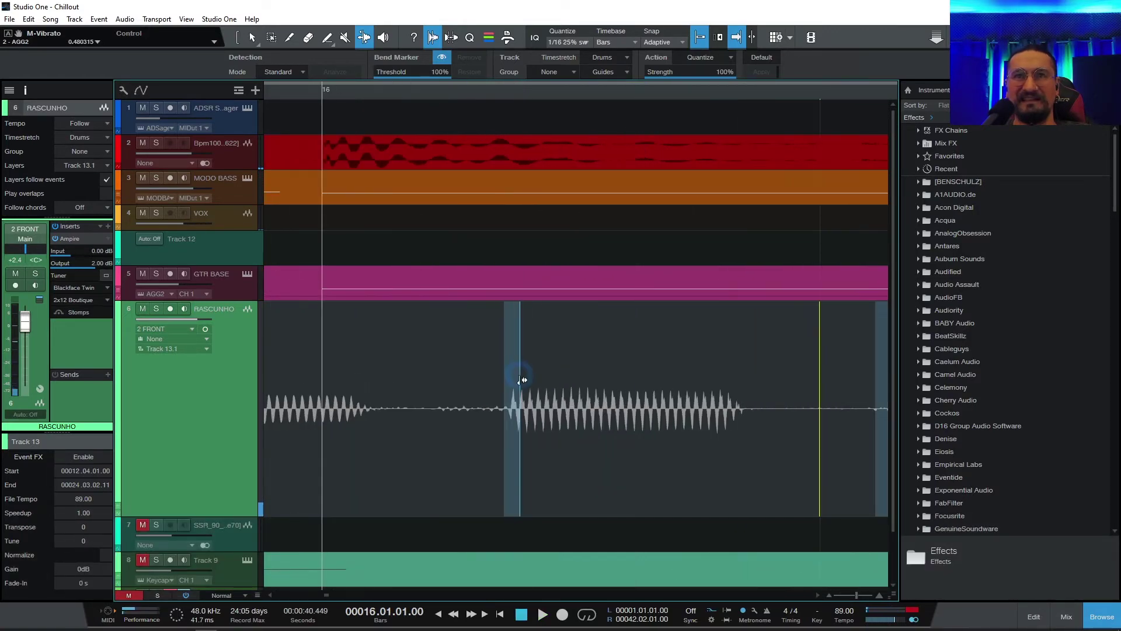
Shift the bend marker of the late note after bar 16 on RASCUNHO slightly earlier, and play the song from bar 14
{"action": "left_click_drag", "start_coordinate": [522, 381], "coordinate": [499, 381]}
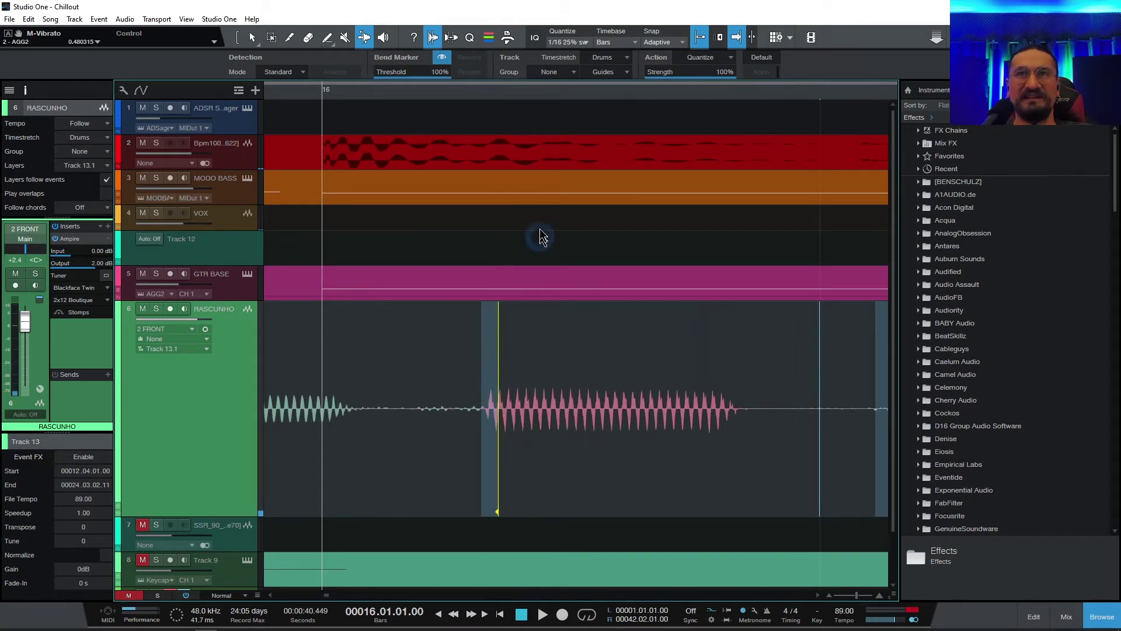
{"action": "key", "text": "space"}
{"action": "key", "text": "space"}
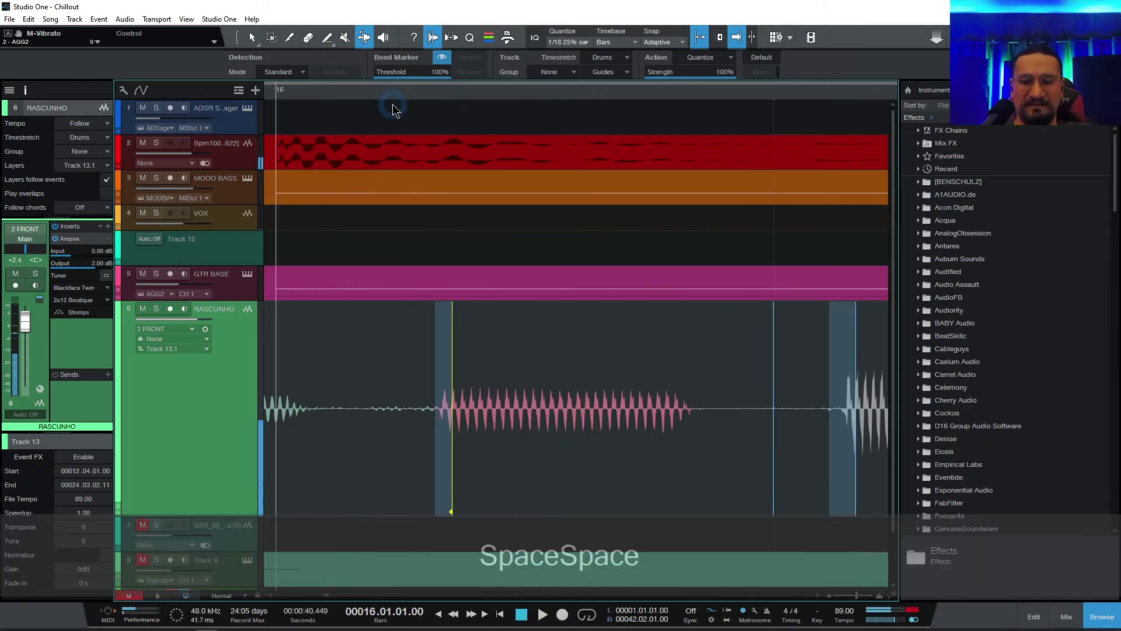
{"action": "key", "text": "space"}
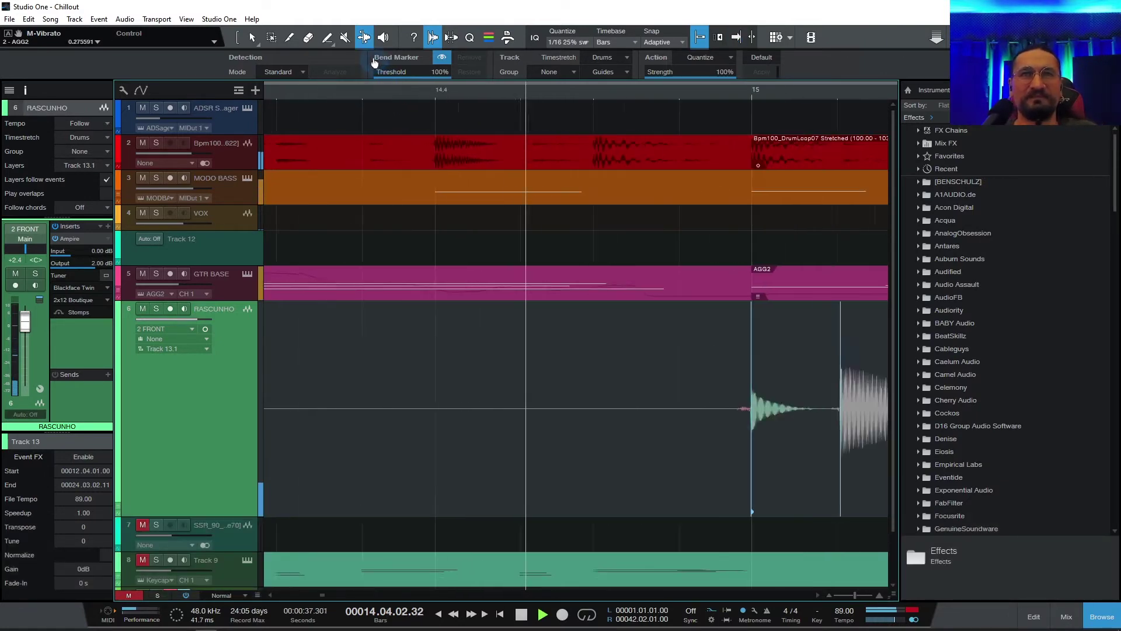
{"action": "scroll", "coordinate": [367, 117], "scroll_direction": "down", "scroll_amount": 2}
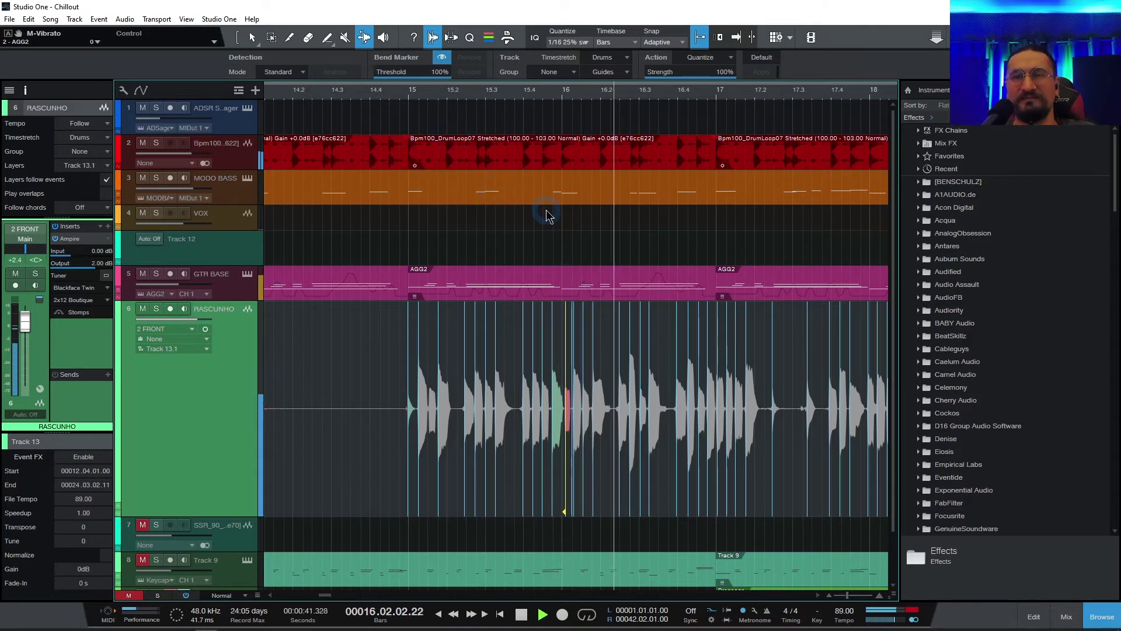
{"action": "key", "text": "space"}
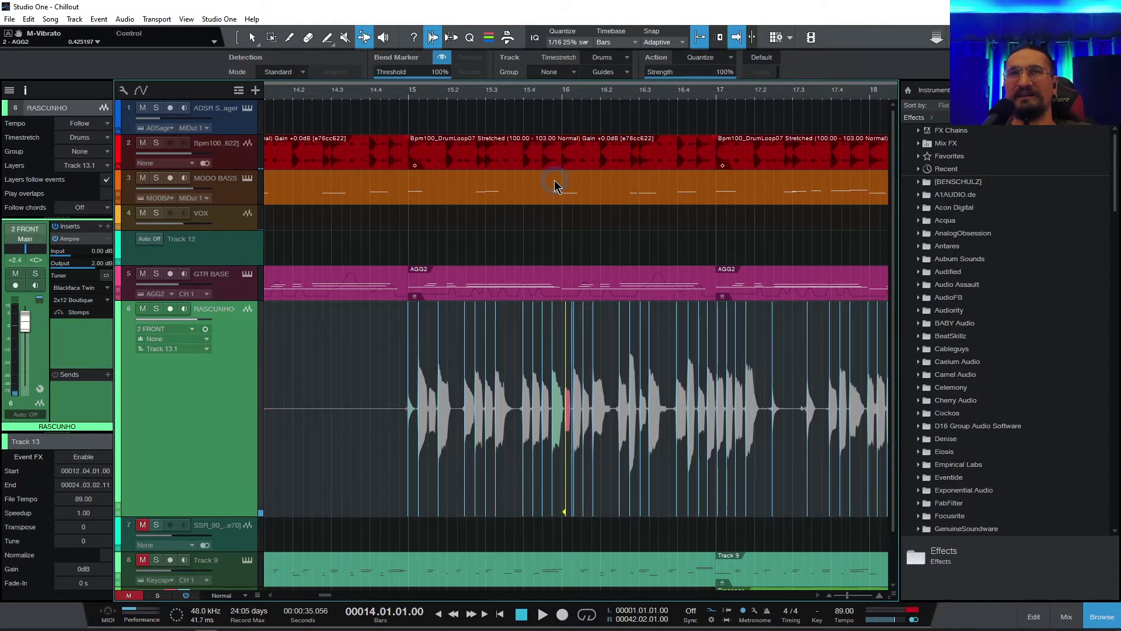
Quantize the RASCUNHO event to a straight 1/16 grid with 25% swing, and play the result from bar 15
{"action": "left_click", "coordinate": [471, 38]}
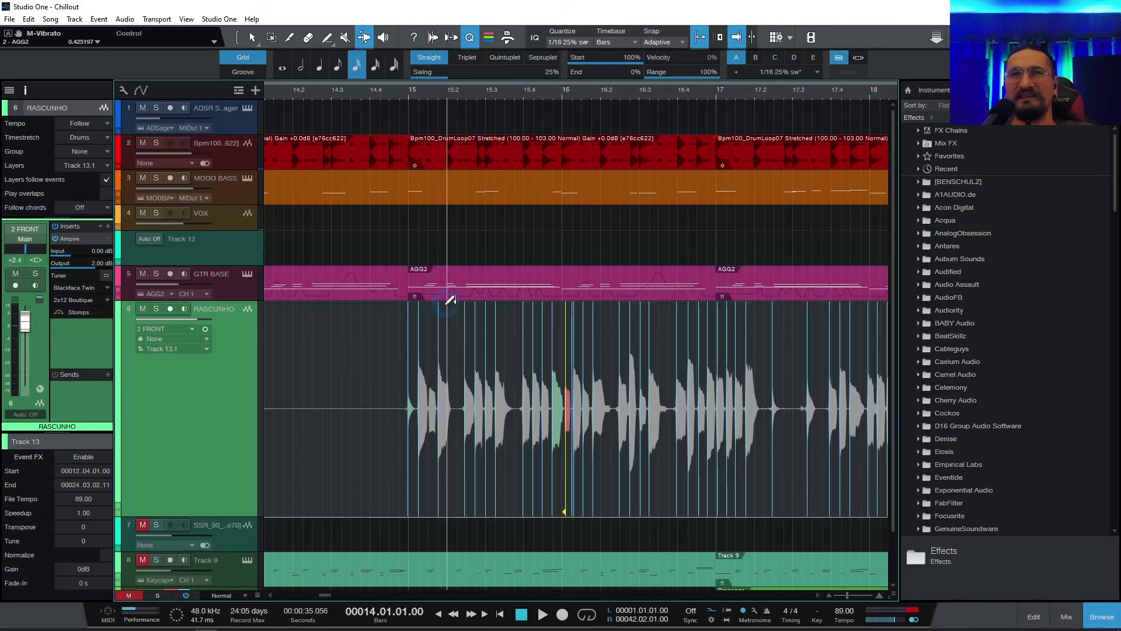
{"action": "key", "text": "1"}
{"action": "left_click", "coordinate": [376, 461]}
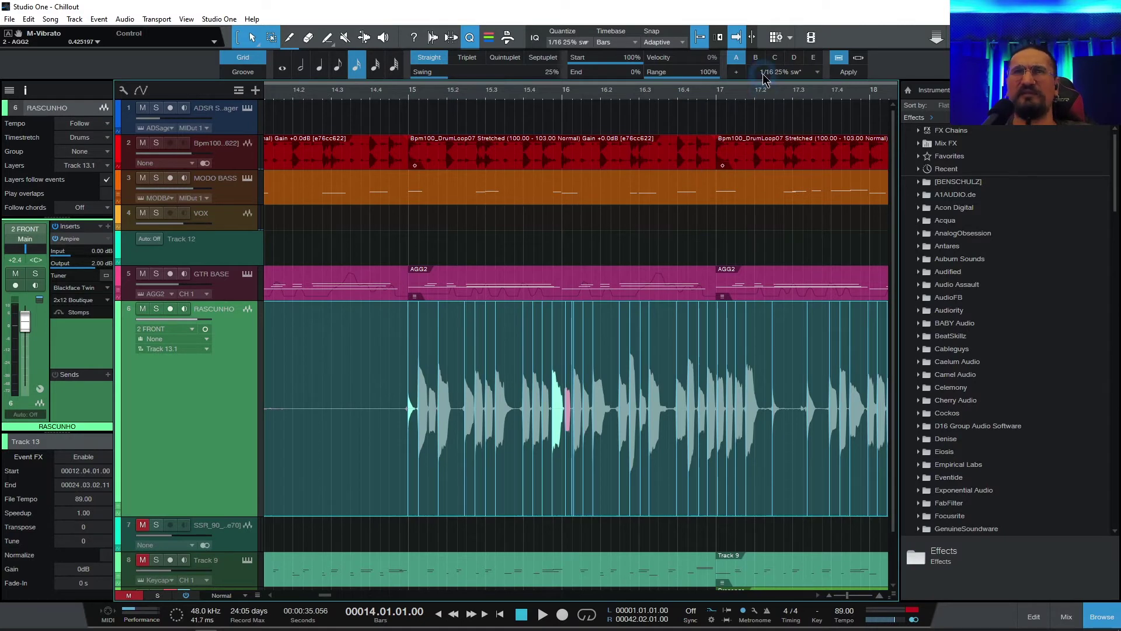
{"action": "left_click", "coordinate": [847, 72]}
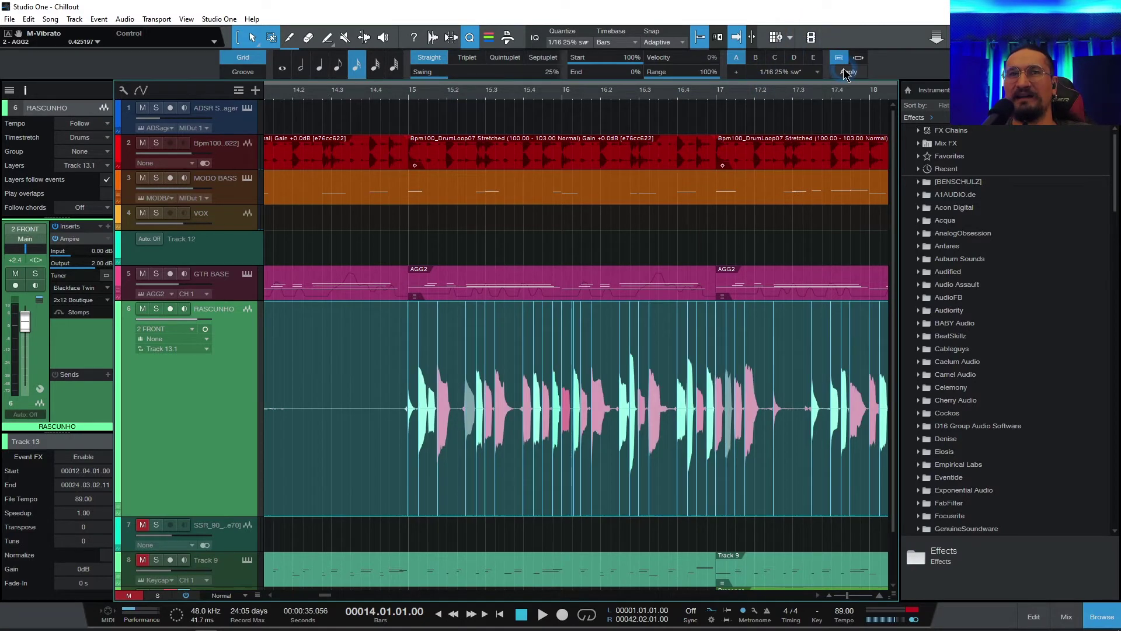
{"action": "left_click", "coordinate": [412, 93]}
{"action": "key", "text": "space"}
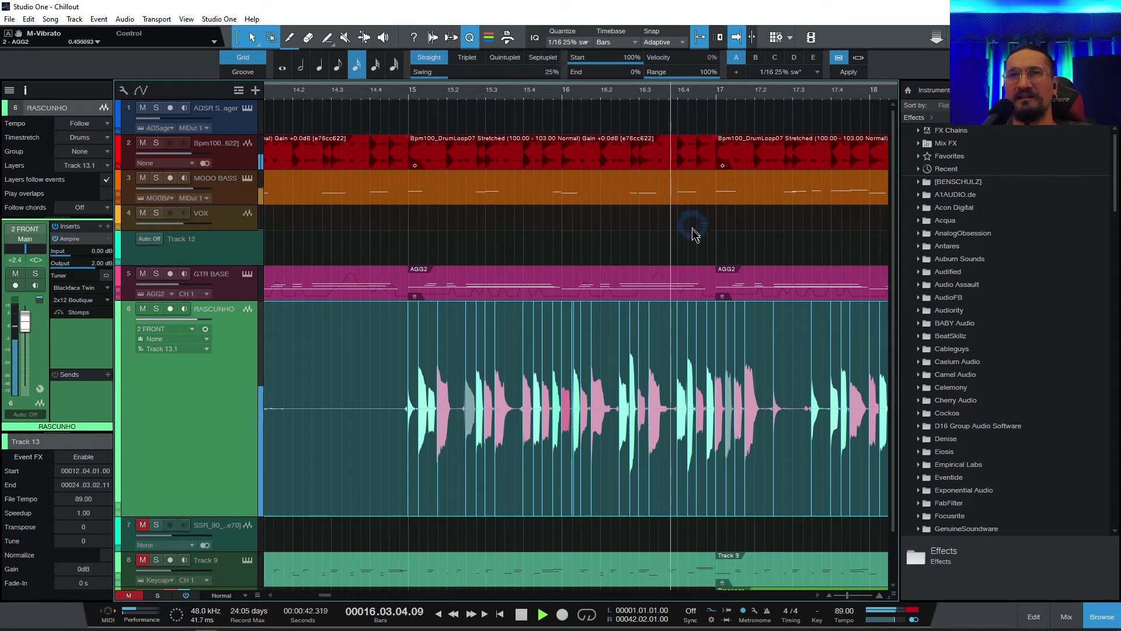
{"action": "key", "text": "space"}
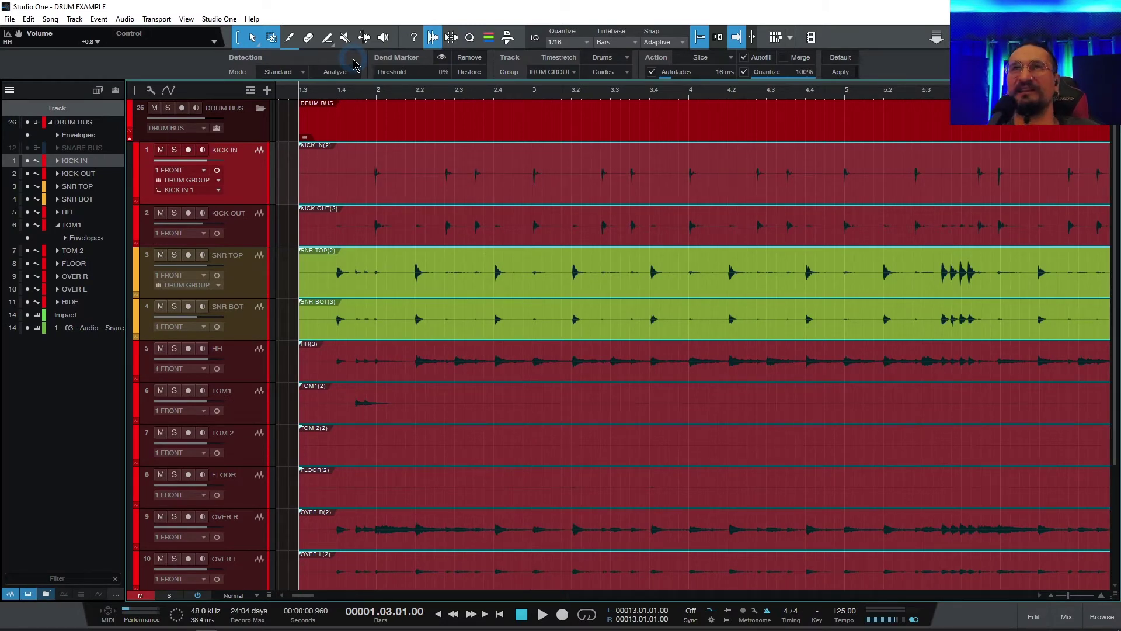
Play the unedited multitrack drum recording in the DRUM EXAMPLE song from beat 1.3
{"action": "key", "text": "space"}
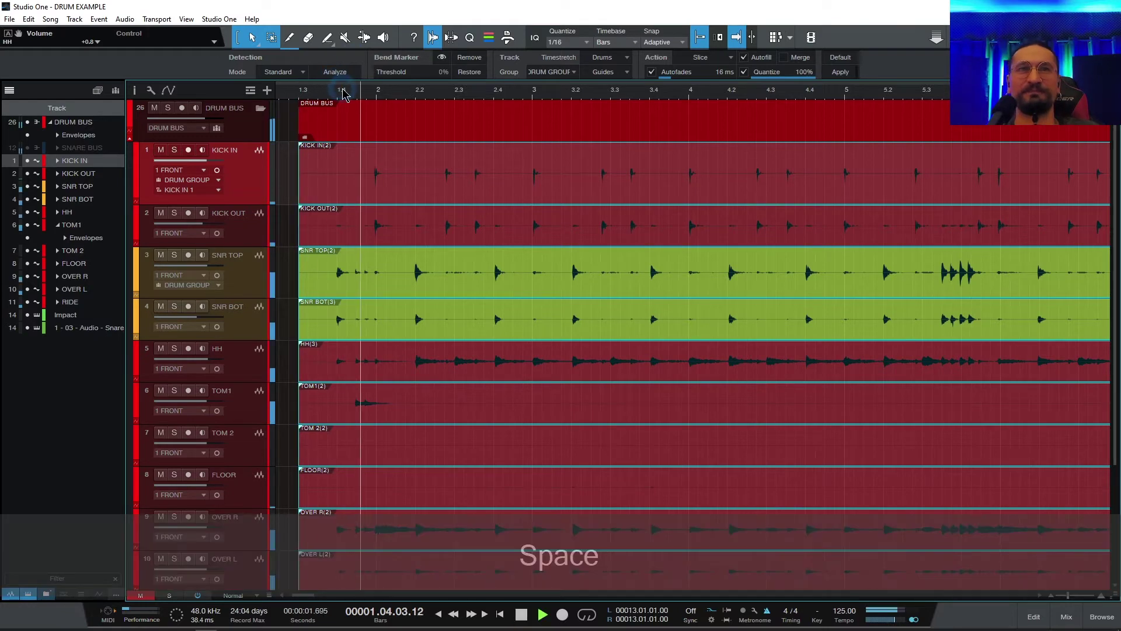
{"action": "left_click_drag", "start_coordinate": [473, 92], "coordinate": [510, 61]}
{"action": "key", "text": "f"}
{"action": "key", "text": "space"}
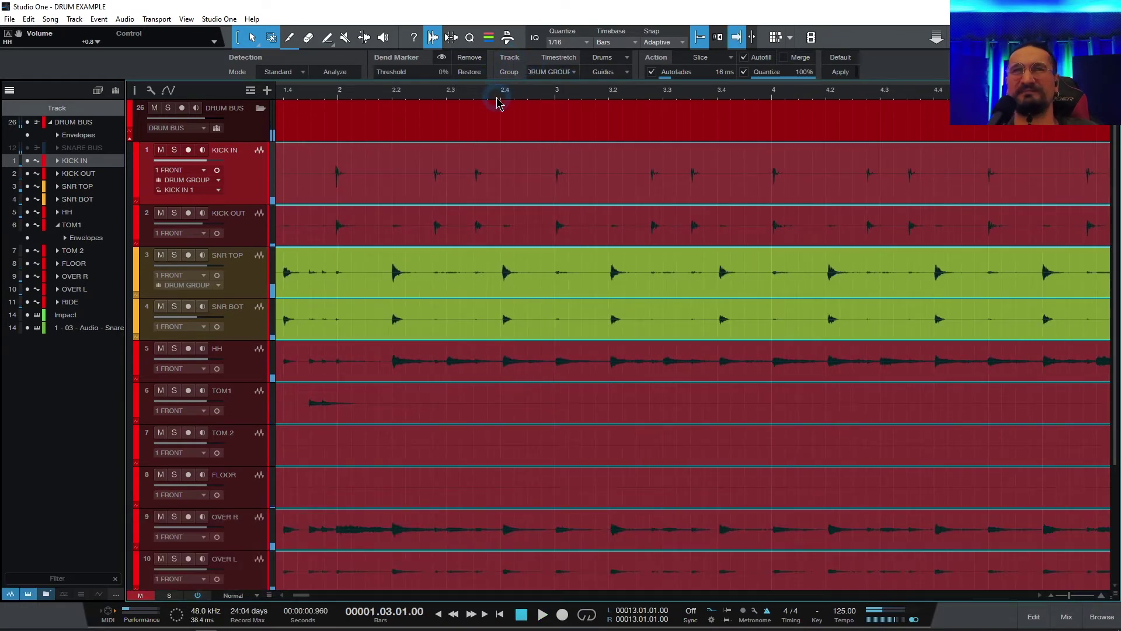
{"action": "left_click_drag", "start_coordinate": [500, 100], "coordinate": [503, 86]}
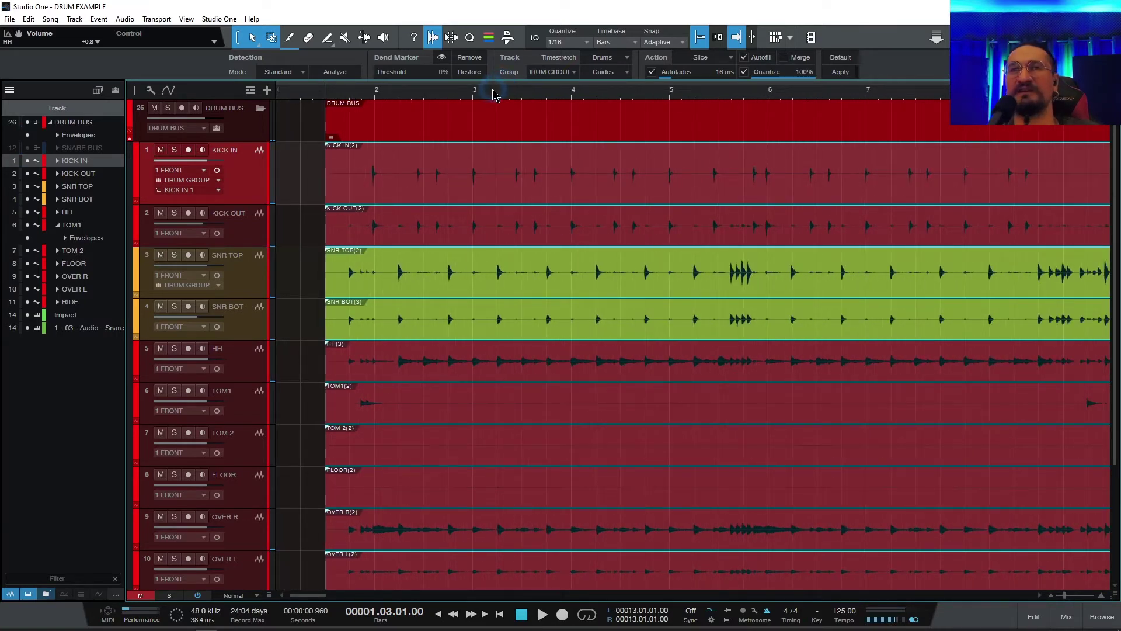
Show bend markers on the grouped drum tracks, analyze them in Standard mode and set the marker threshold to 100%
{"action": "left_click", "coordinate": [442, 58]}
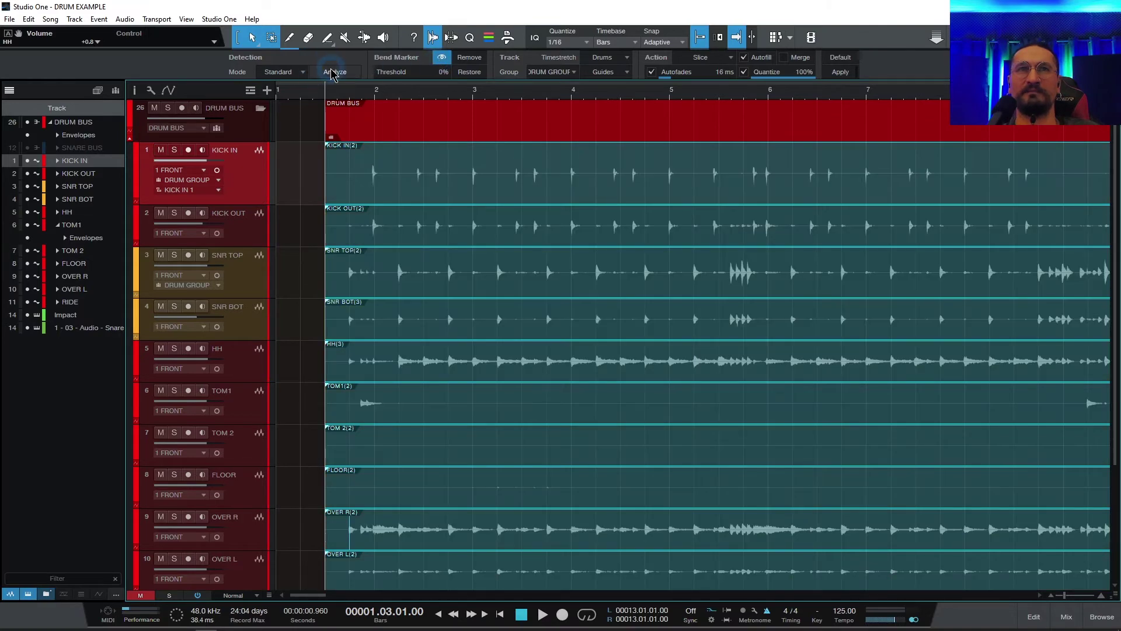
{"action": "left_click", "coordinate": [334, 72]}
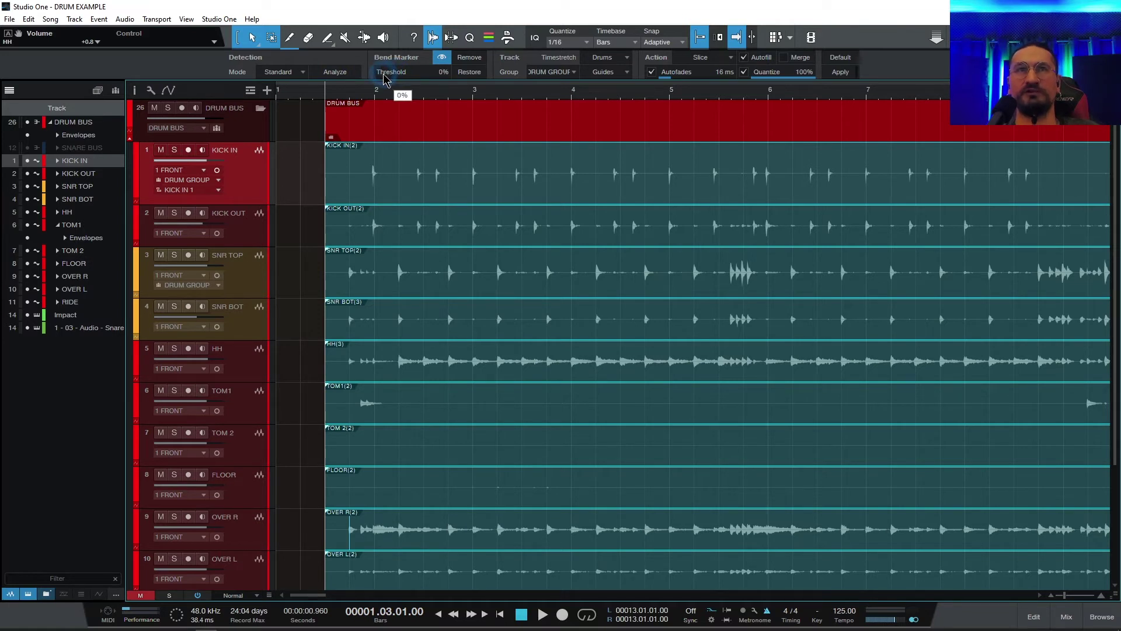
{"action": "left_click_drag", "start_coordinate": [386, 79], "coordinate": [467, 80]}
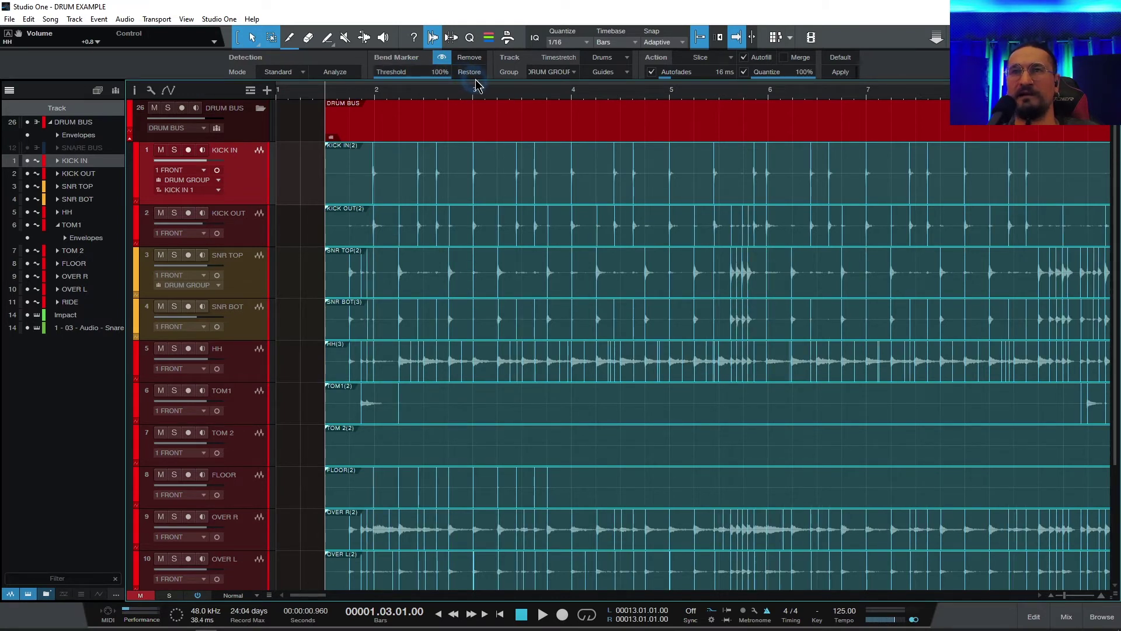
{"action": "left_click", "coordinate": [681, 409]}
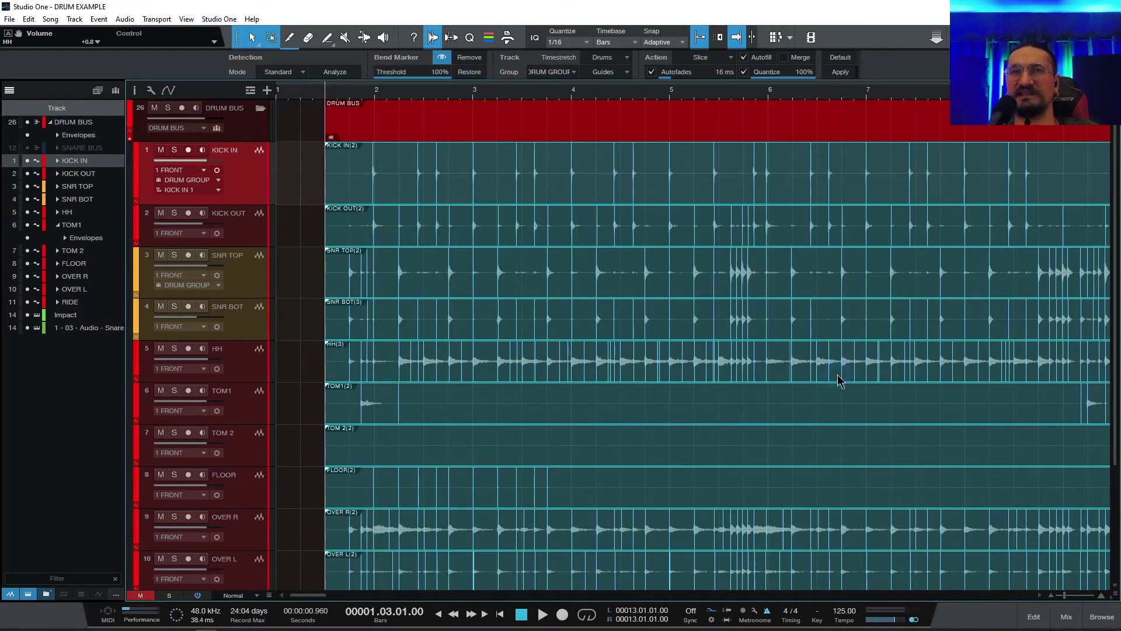
Slice the drum group with KICK IN and SNR TOP as guides, 16 ms autofades, autofill and 100% quantize, and play the result
{"action": "left_click", "coordinate": [627, 72]}
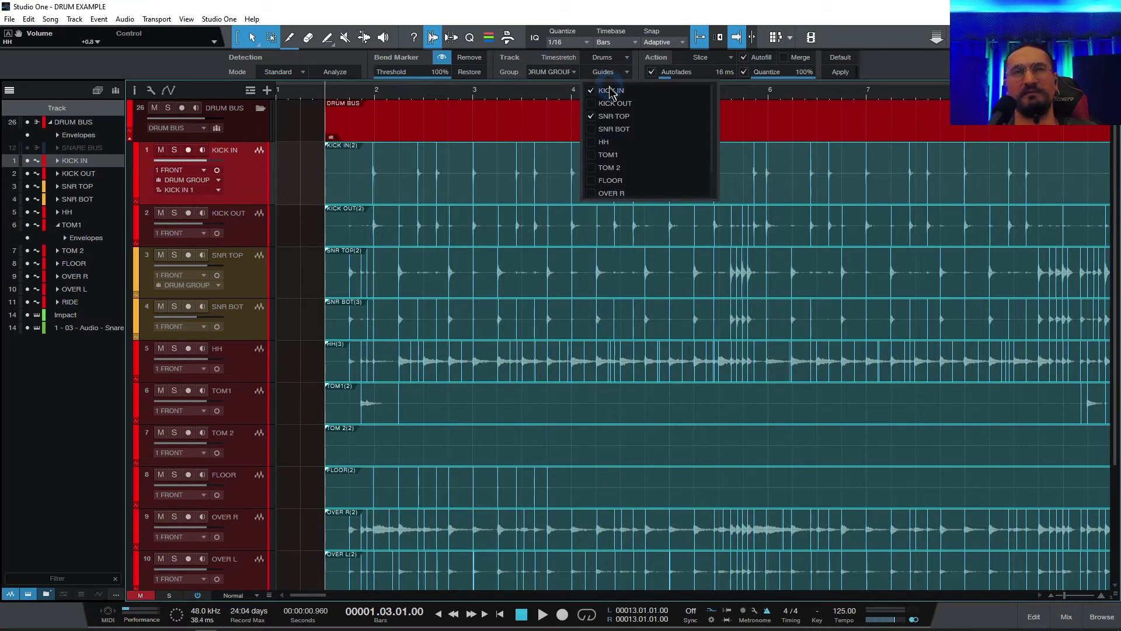
{"action": "left_click", "coordinate": [813, 20]}
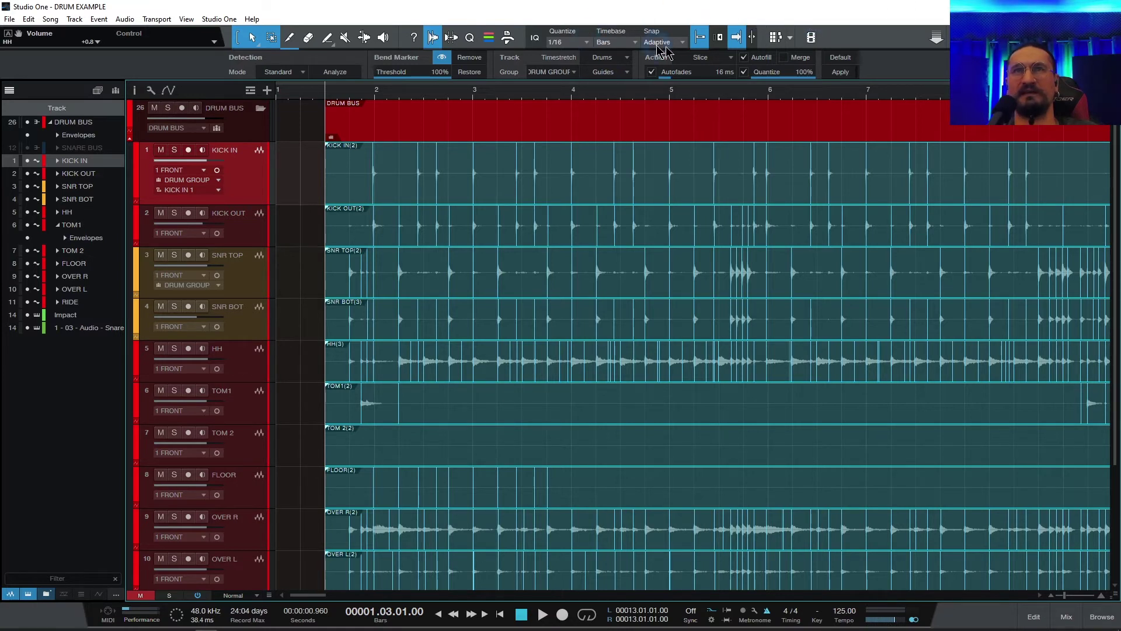
{"action": "left_click", "coordinate": [839, 72]}
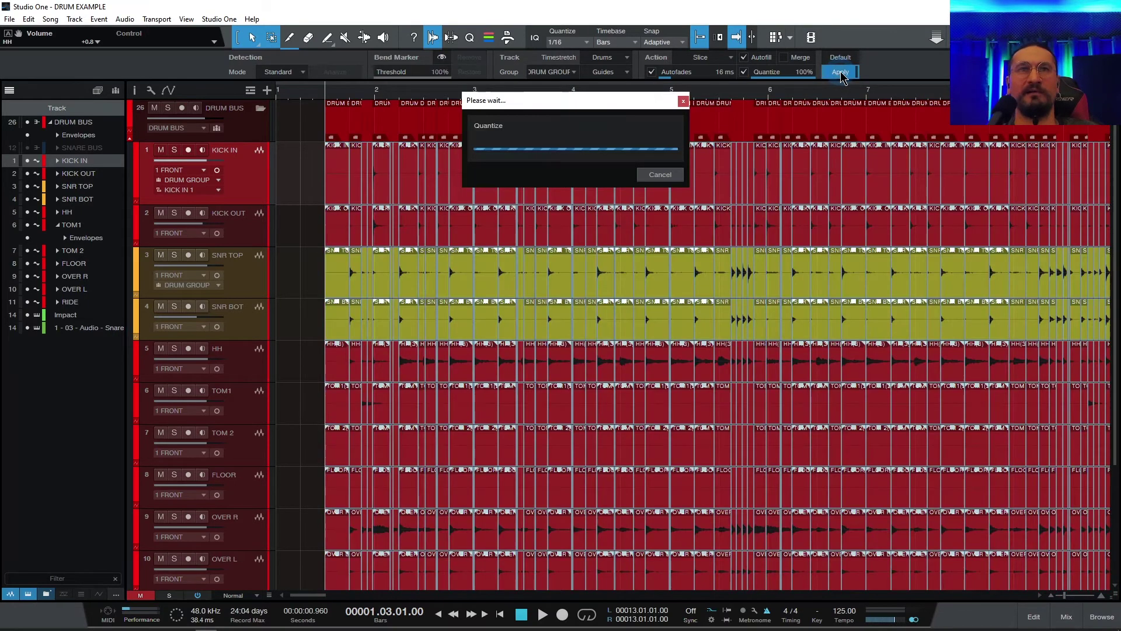
{"action": "key", "text": "space"}
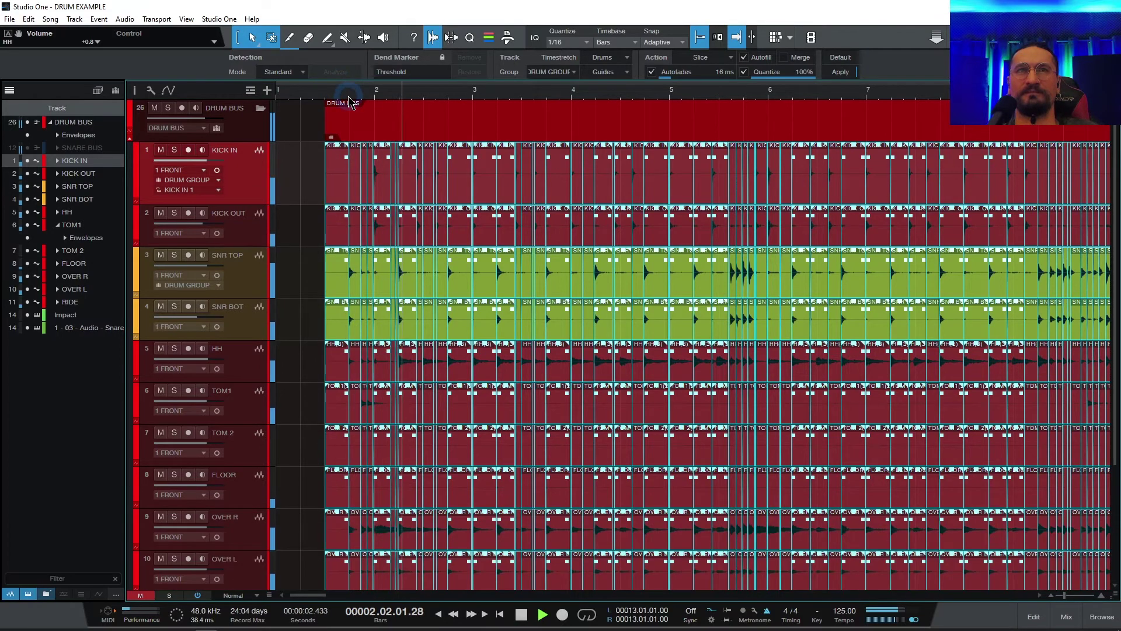
{"action": "left_click_drag", "start_coordinate": [386, 89], "coordinate": [587, 105]}
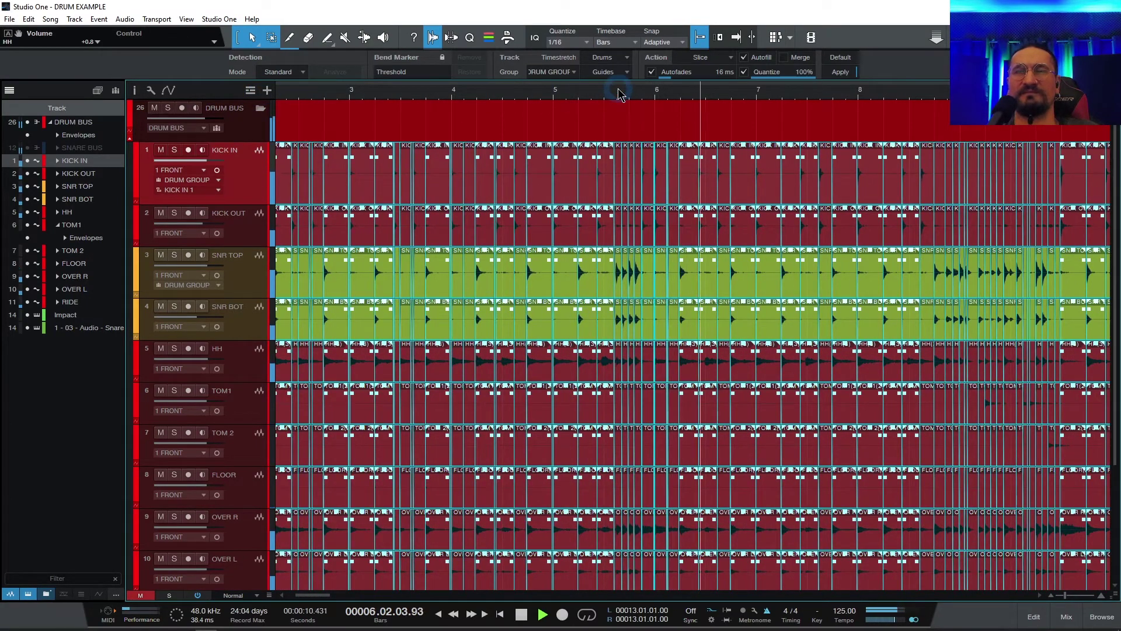
{"action": "key", "text": "space"}
{"action": "left_click_drag", "start_coordinate": [621, 93], "coordinate": [614, 78]}
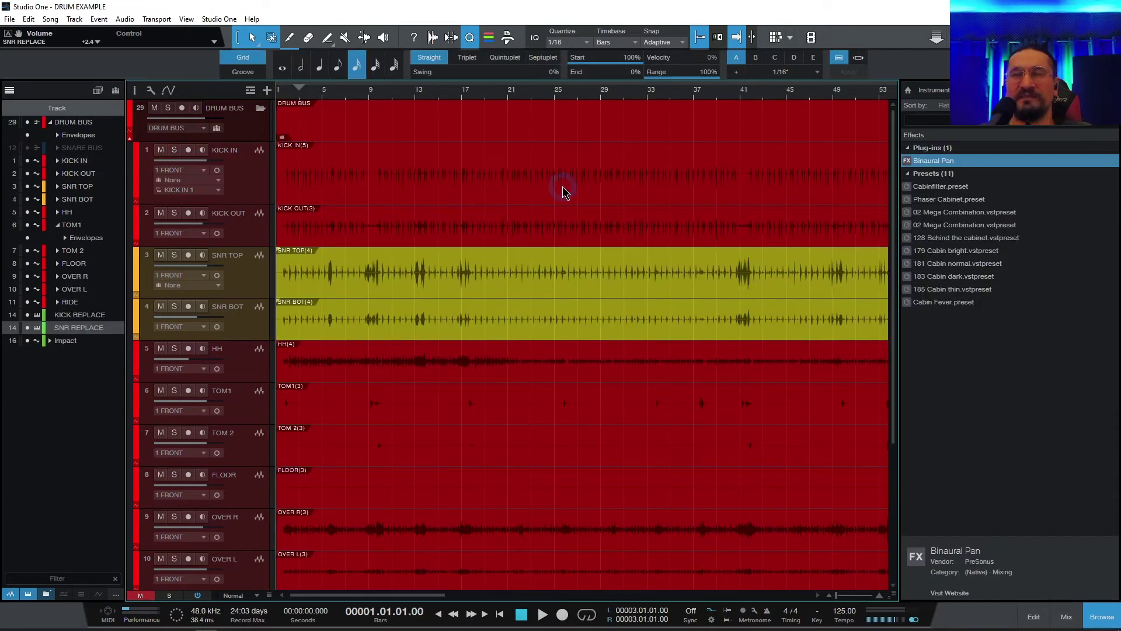
Extract grooves from the KICK IN and SNR TOP events and place them as note parts on KICK REPLACE and SNR REPLACE respectively
{"action": "left_click", "coordinate": [243, 72]}
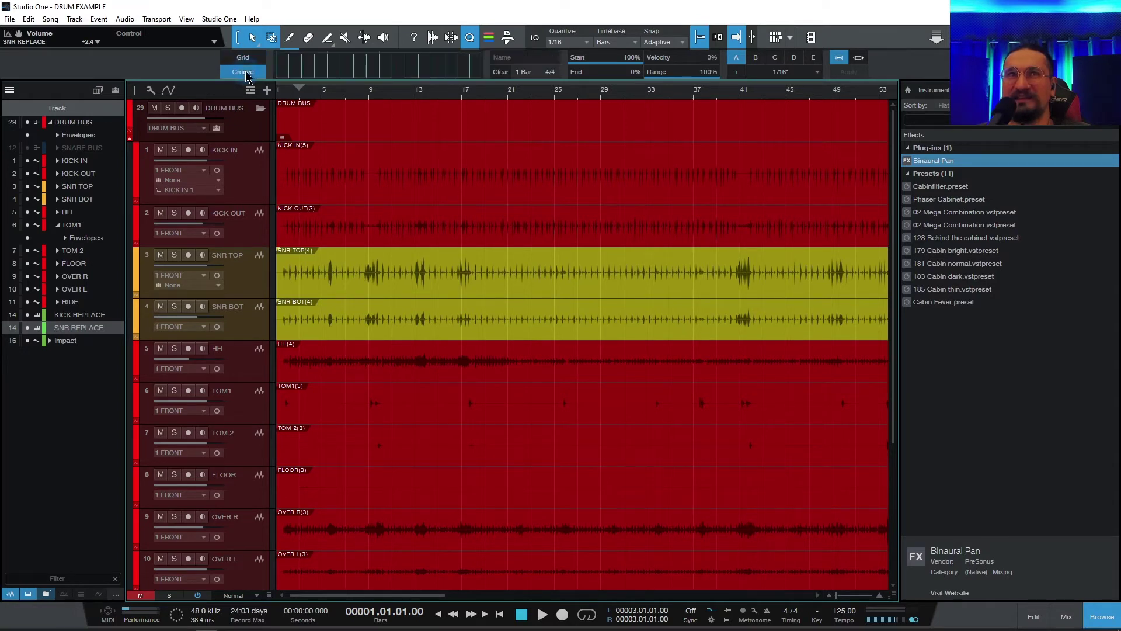
{"action": "left_click_drag", "start_coordinate": [391, 194], "coordinate": [332, 65]}
{"action": "left_click_drag", "start_coordinate": [354, 190], "coordinate": [303, 464]}
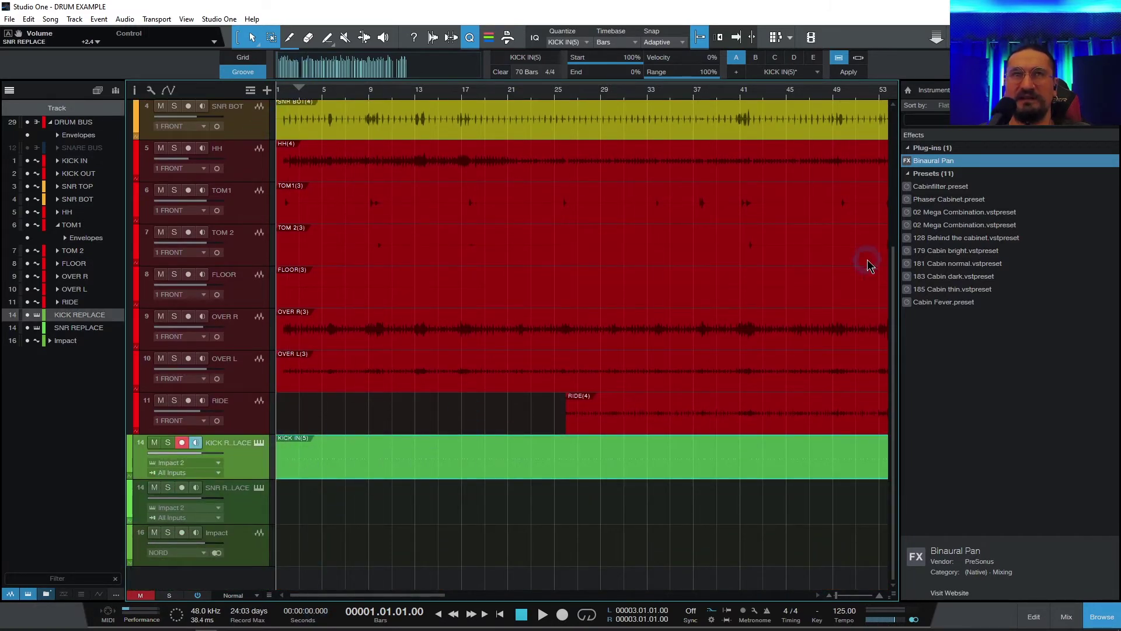
{"action": "scroll", "coordinate": [654, 158], "scroll_direction": "up", "scroll_amount": 5}
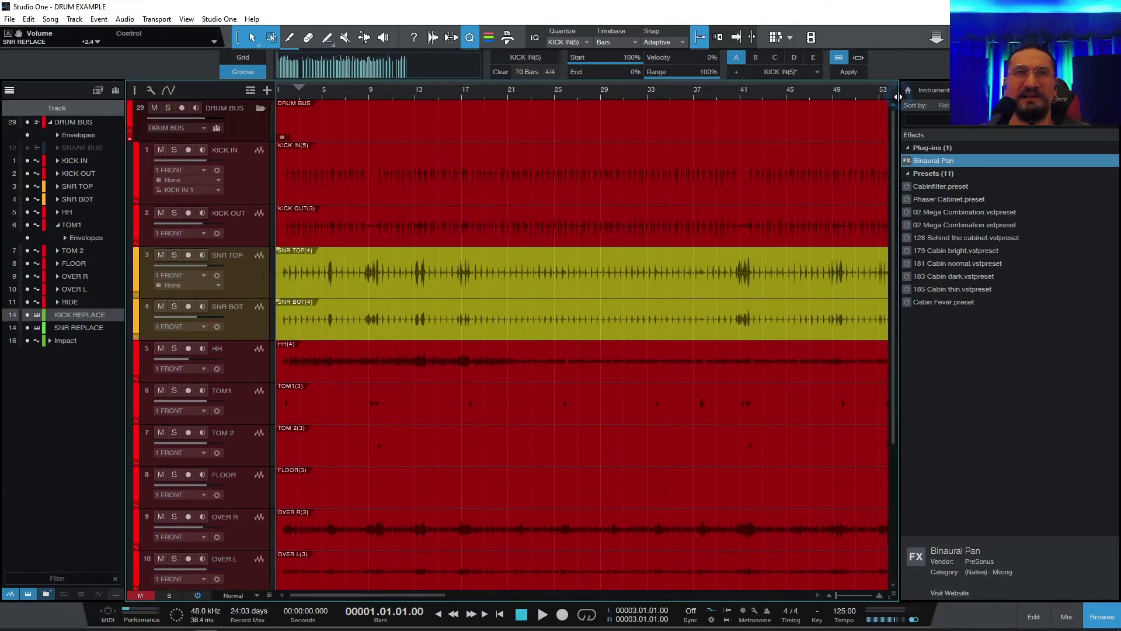
{"action": "left_click_drag", "start_coordinate": [450, 288], "coordinate": [300, 502]}
Open the KICK IN(5) part on KICK REPLACE and transpose all its notes down two octaves onto KICK SAMPLE (C 1)
{"action": "left_click", "coordinate": [332, 467]}
{"action": "double_click", "coordinate": [331, 467]}
{"action": "left_click", "coordinate": [467, 502]}
{"action": "key", "text": "ctrl+a"}
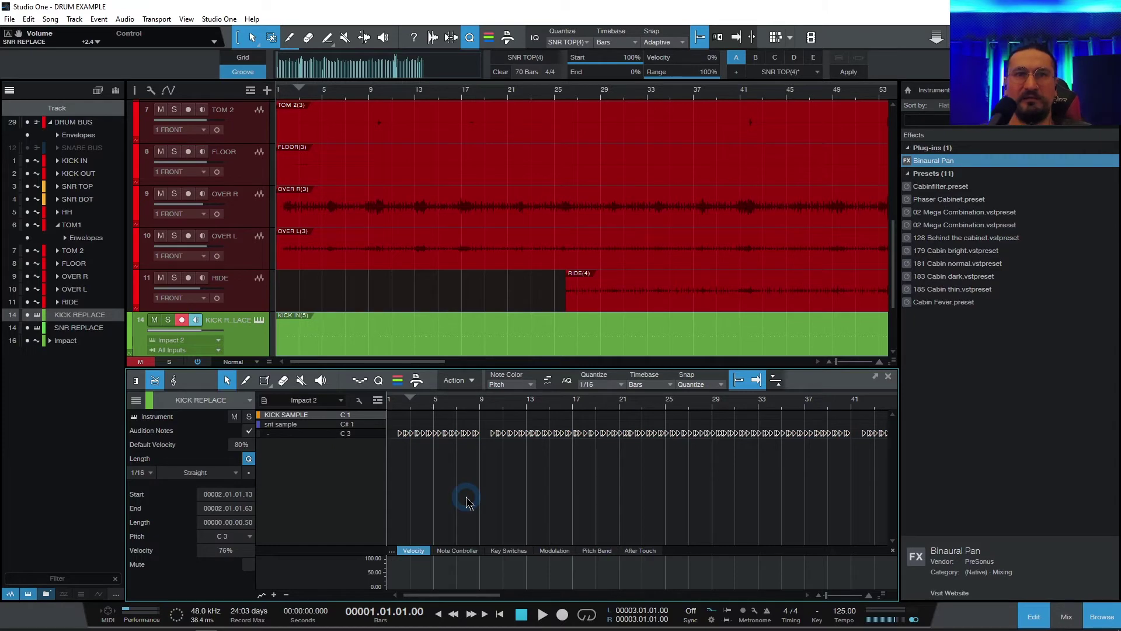
{"action": "key", "text": "shift+Down"}
{"action": "key", "text": "shift+Down"}
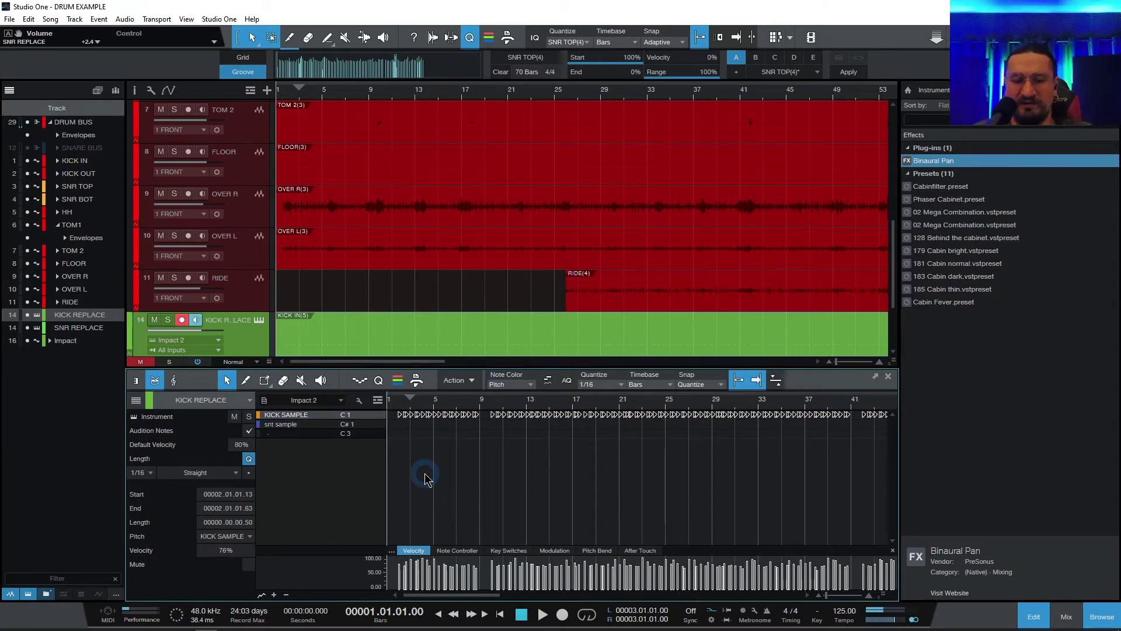
Open the SNR TOP(4) part on SNR REPLACE in the note editor, select all its notes and close the editor
{"action": "key", "text": "F3"}
{"action": "key", "text": "F3"}
{"action": "left_click", "coordinate": [395, 463]}
{"action": "key", "text": "F2"}
{"action": "double_click", "coordinate": [395, 514]}
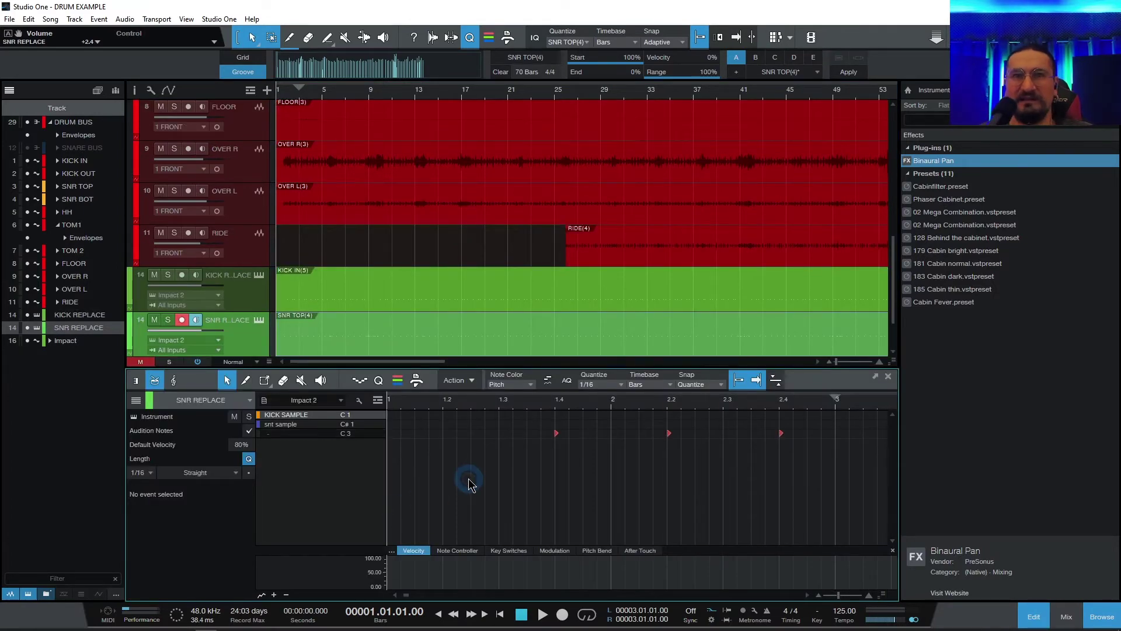
{"action": "key", "text": "ctrl+a"}
{"action": "key", "text": "F2"}
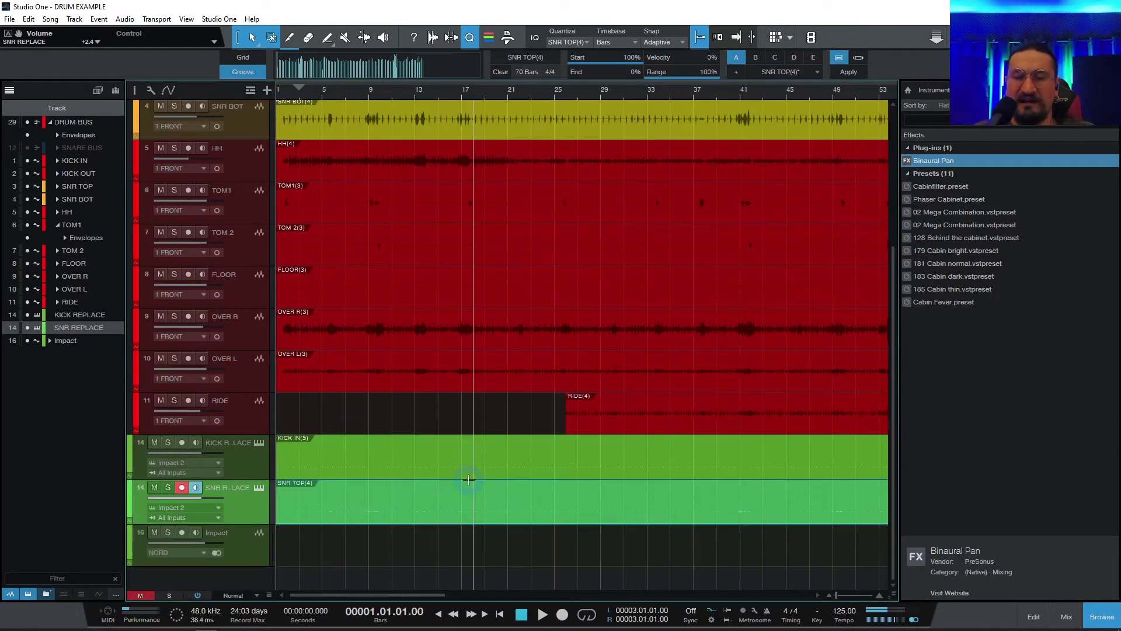
Mute KICK REPLACE and SNR REPLACE, play the drums from near bar 2, and unmute both tracks in turn during playback
{"action": "left_click", "coordinate": [154, 444]}
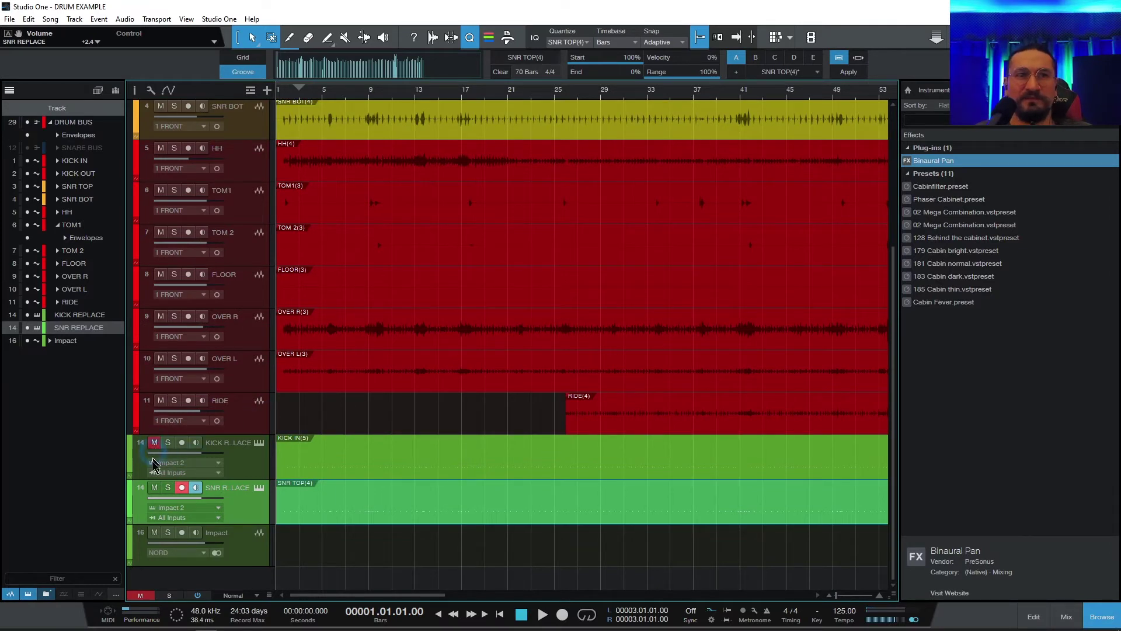
{"action": "left_click", "coordinate": [154, 490]}
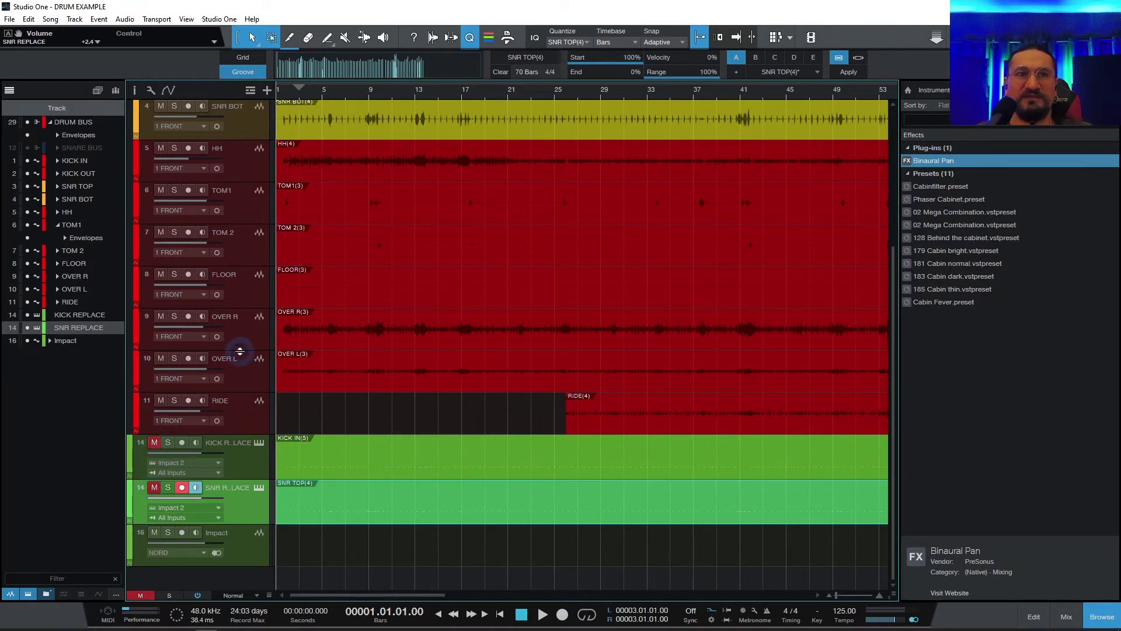
{"action": "left_click", "coordinate": [295, 98]}
{"action": "key", "text": "space"}
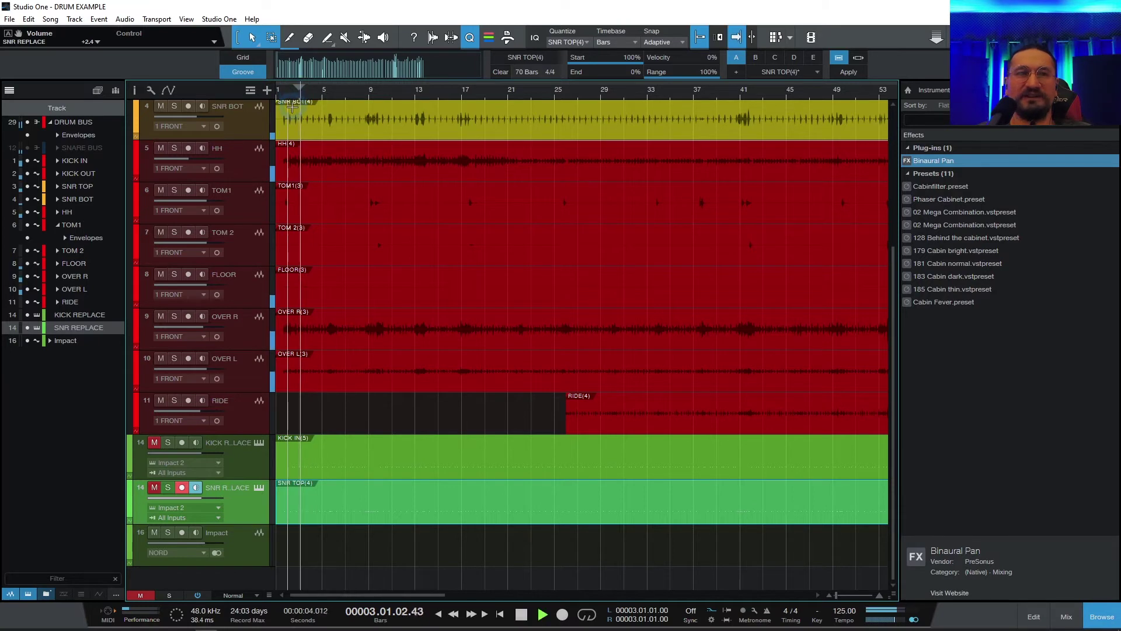
{"action": "left_click", "coordinate": [155, 442]}
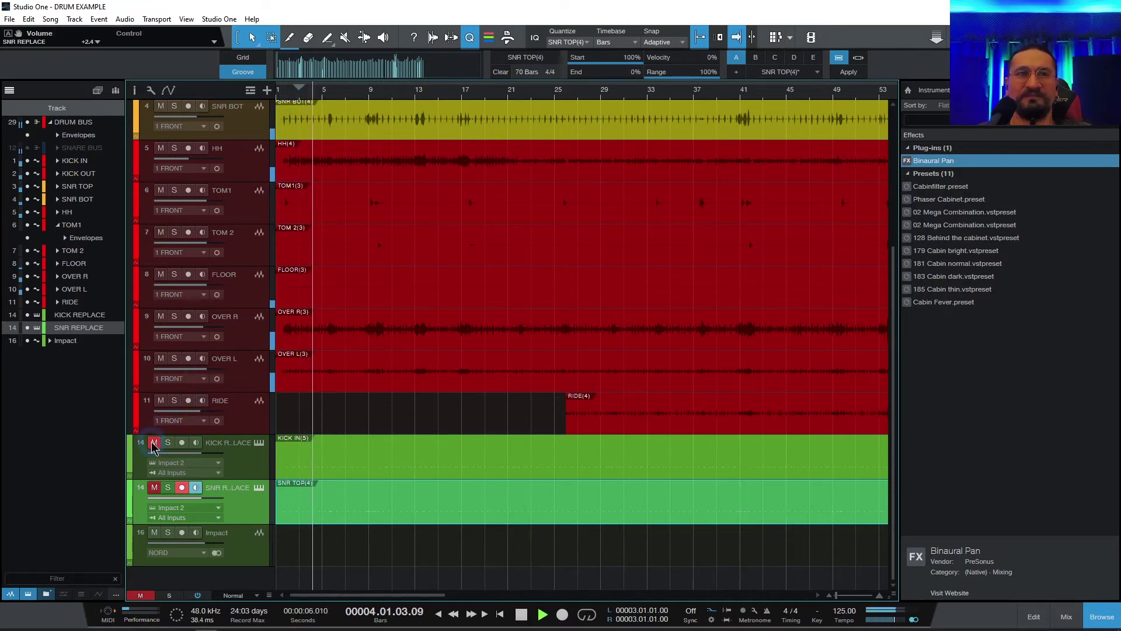
{"action": "left_click", "coordinate": [155, 486]}
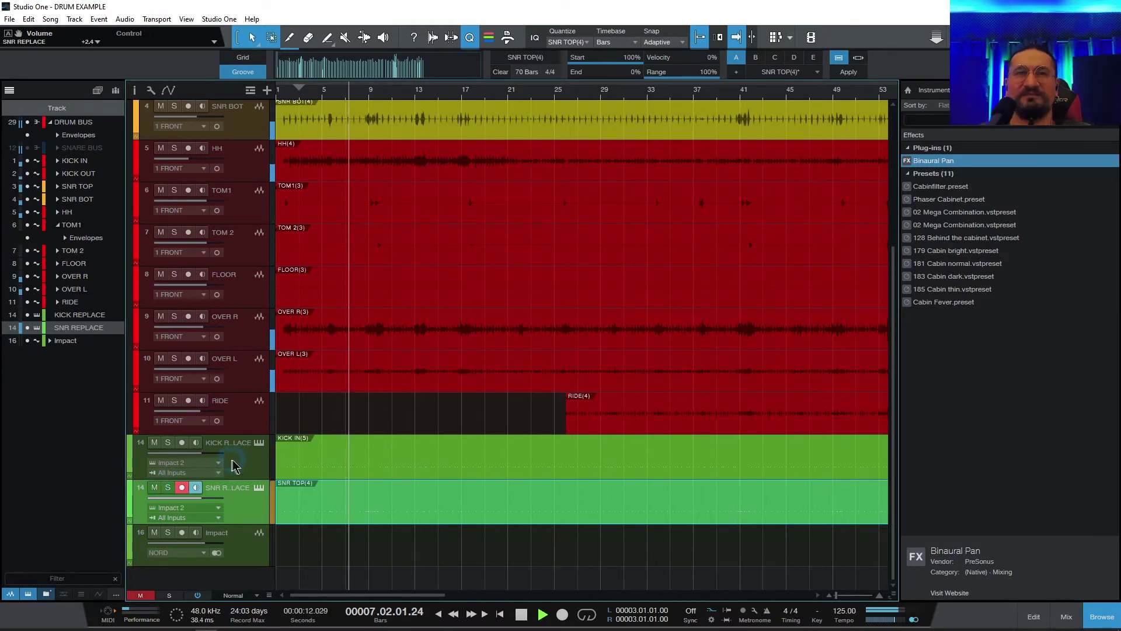
Stop the drum playback, and open the FULL ORCH part of the SCORING song as notation in a detached editor
{"action": "key", "text": "space"}
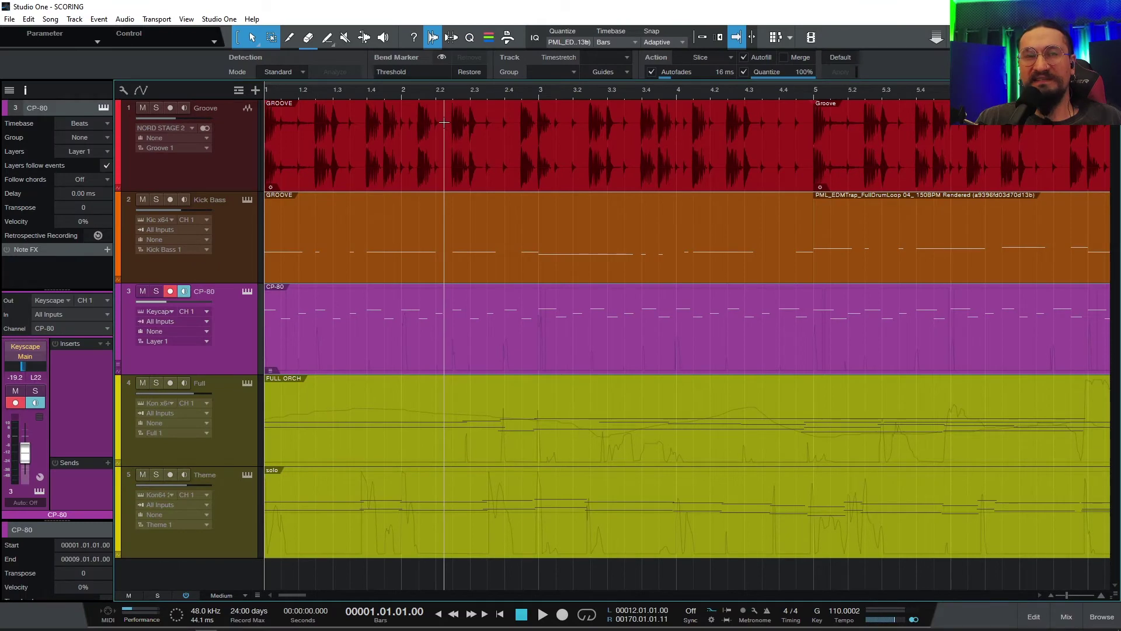
{"action": "double_click", "coordinate": [438, 453]}
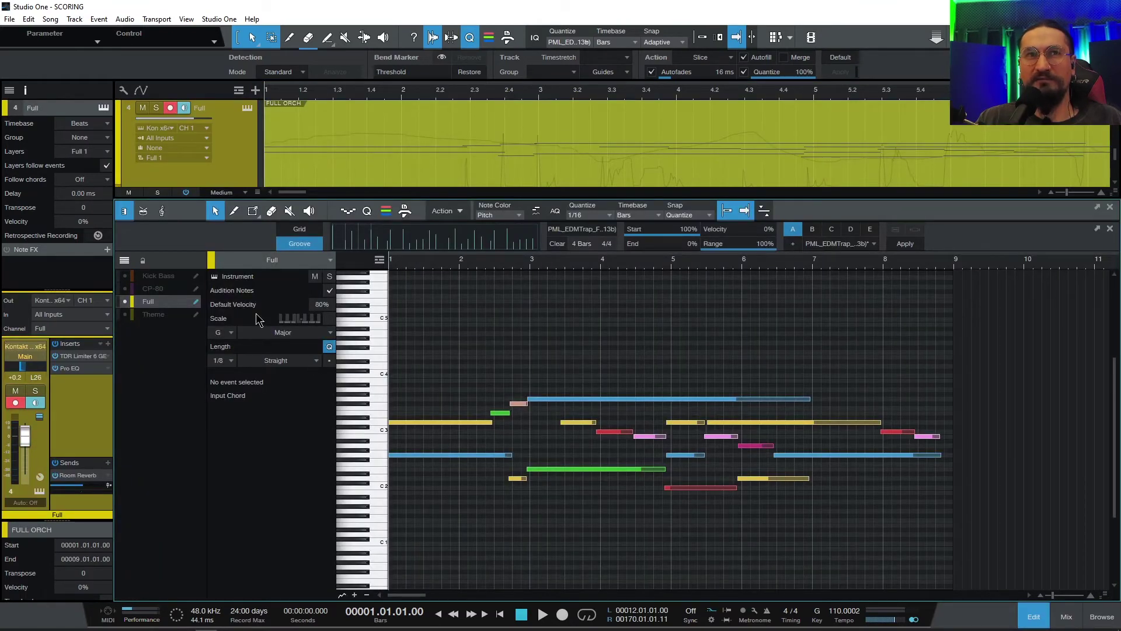
{"action": "left_click", "coordinate": [162, 210]}
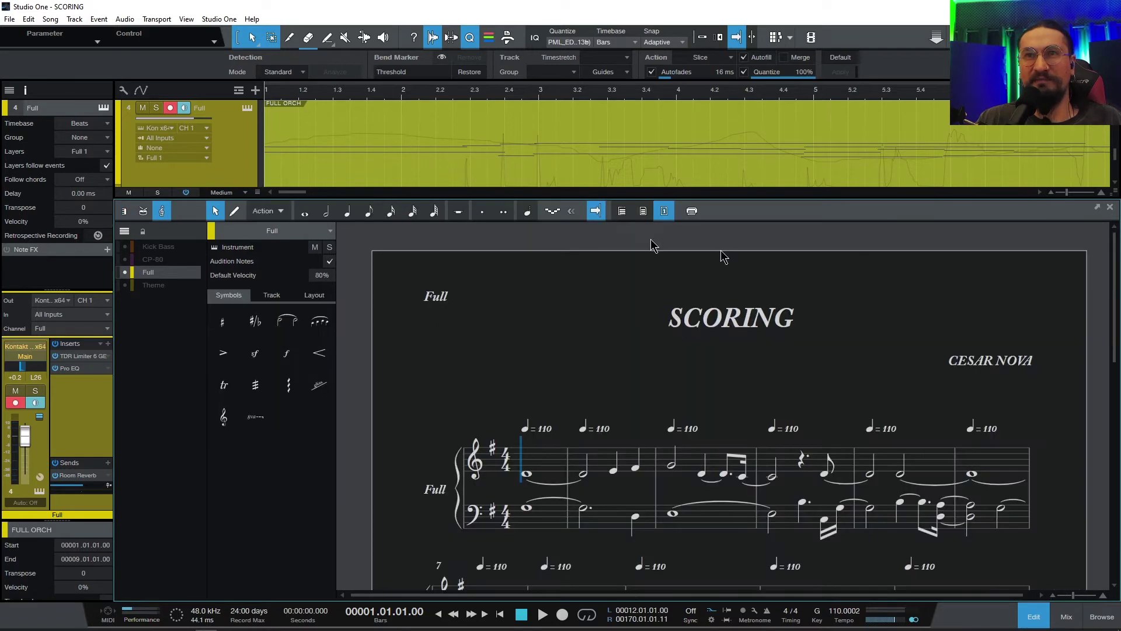
{"action": "left_click", "coordinate": [1098, 209]}
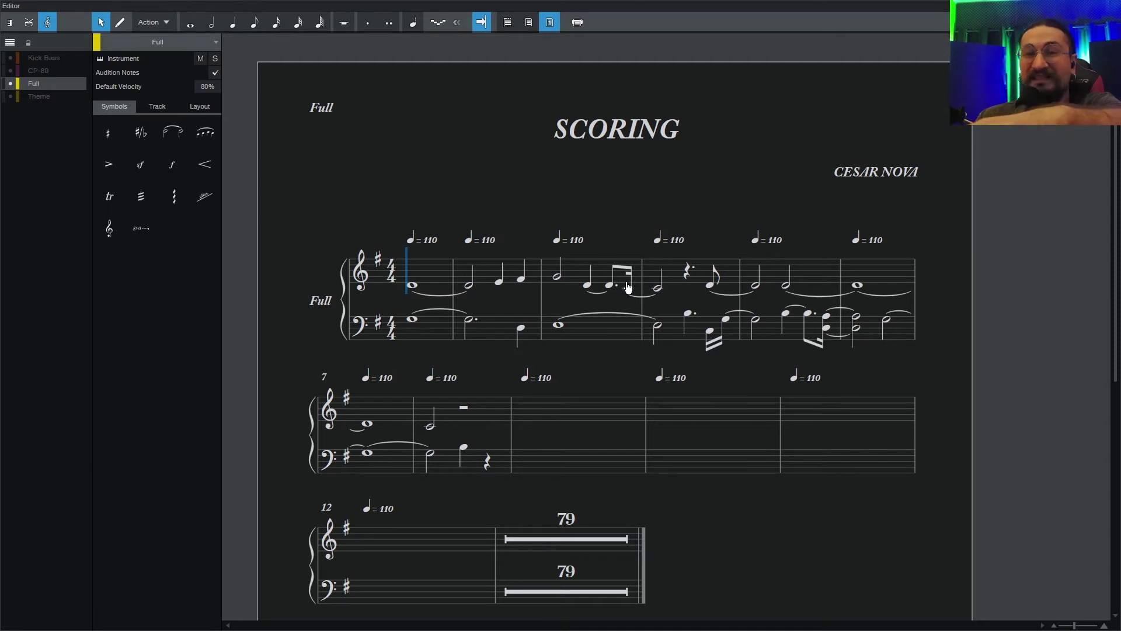
Play the Full track's score and switch the notation display to the Theme track
{"action": "key", "text": "space"}
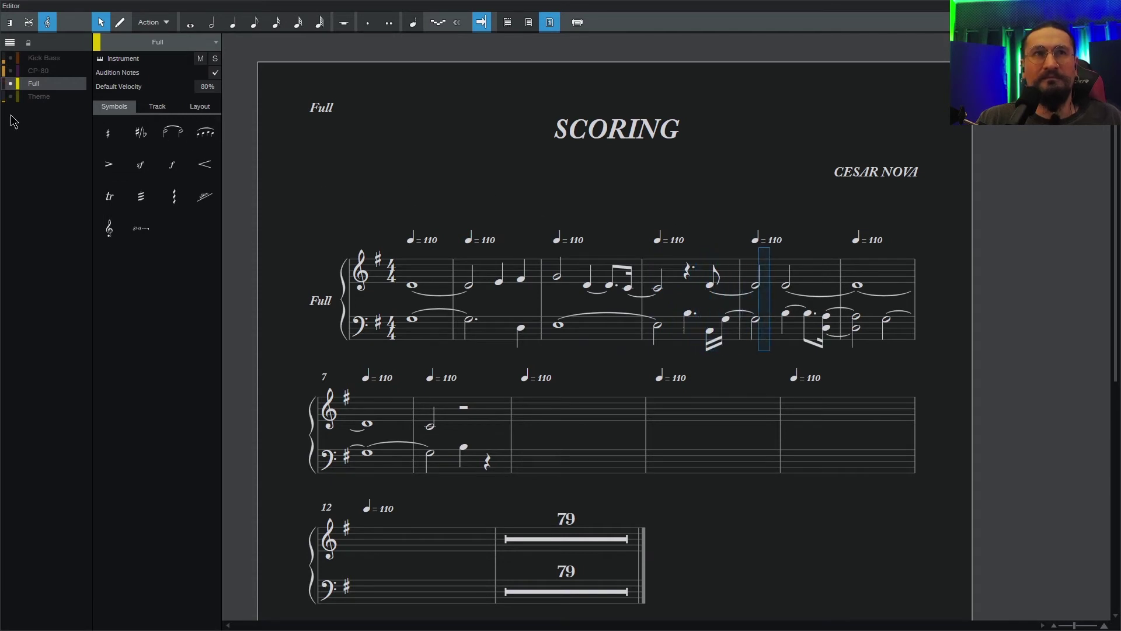
{"action": "left_click", "coordinate": [13, 98]}
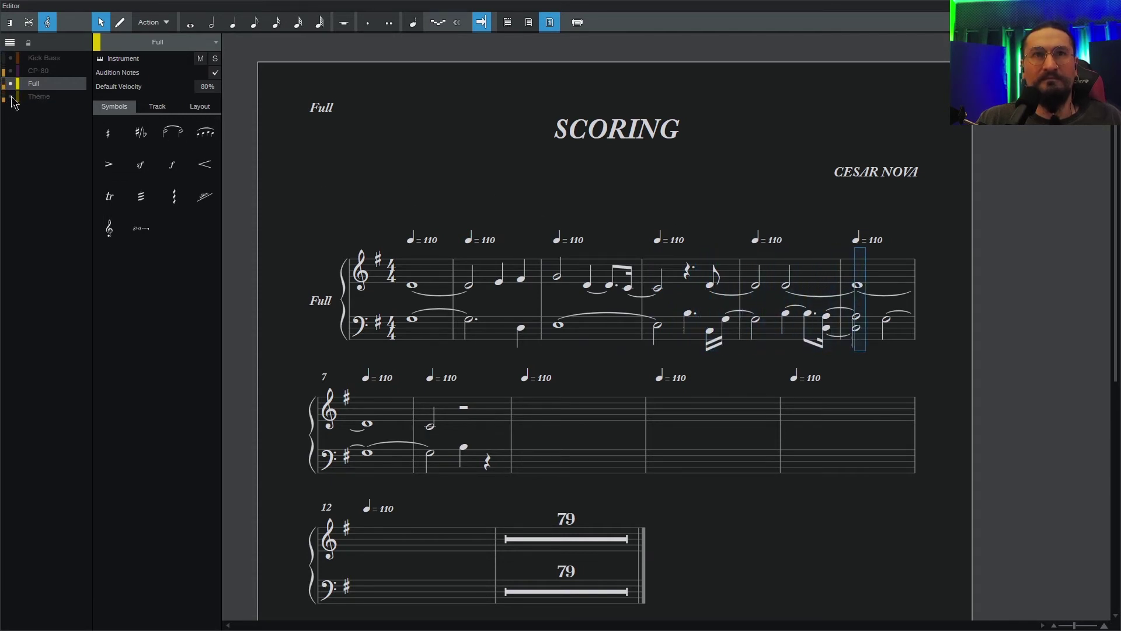
{"action": "left_click", "coordinate": [27, 98]}
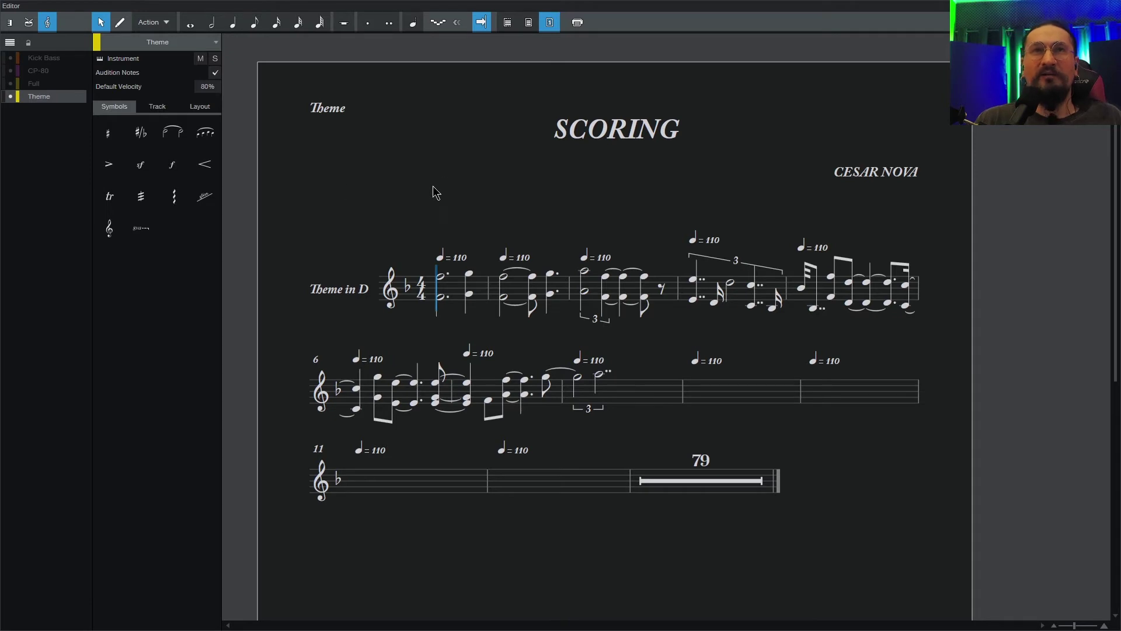
Print all pages of the Theme score with Microsoft Print to PDF
{"action": "left_click", "coordinate": [578, 23]}
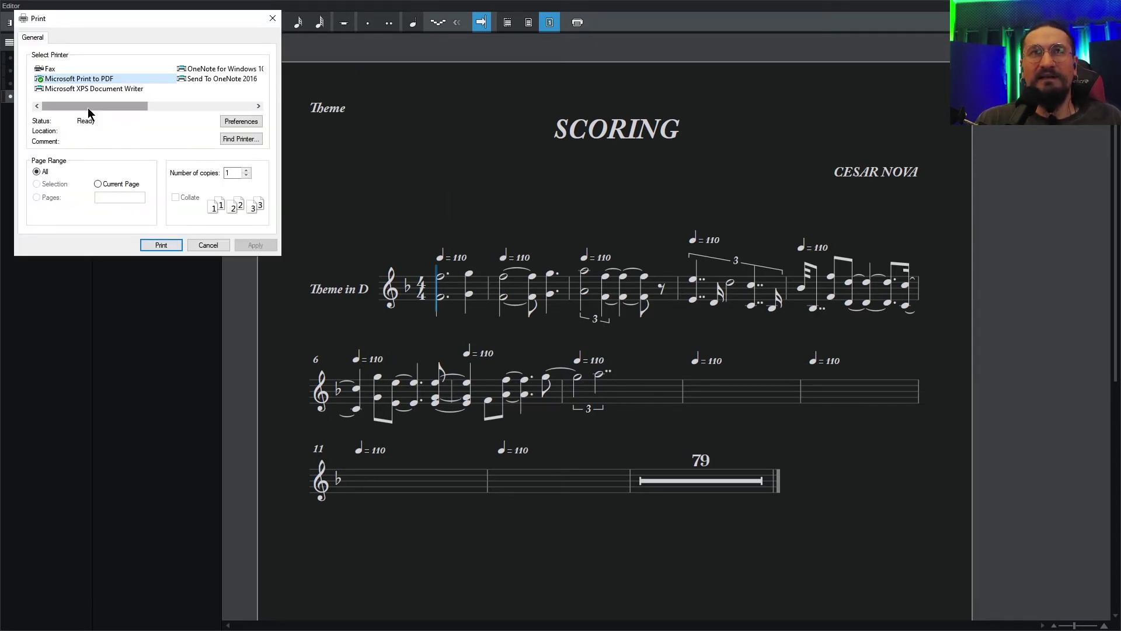
{"action": "left_click", "coordinate": [166, 247]}
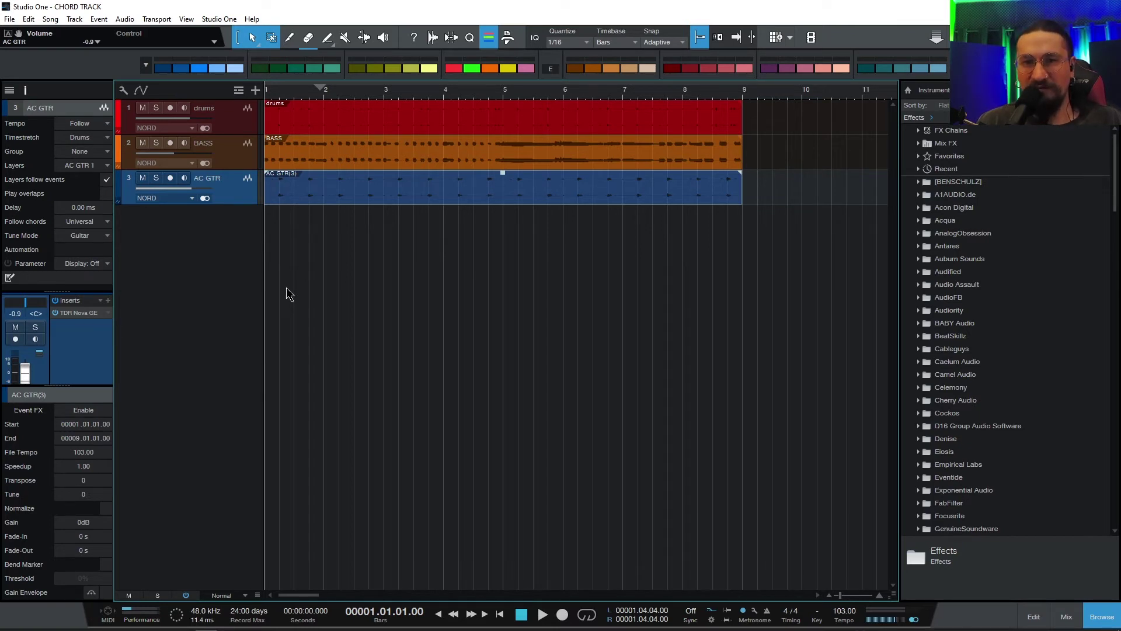
Play the CHORD TRACK song, then show its chord track and extract the AC GTR(3) event's chords onto it
{"action": "key", "text": "f"}
{"action": "key", "text": "space"}
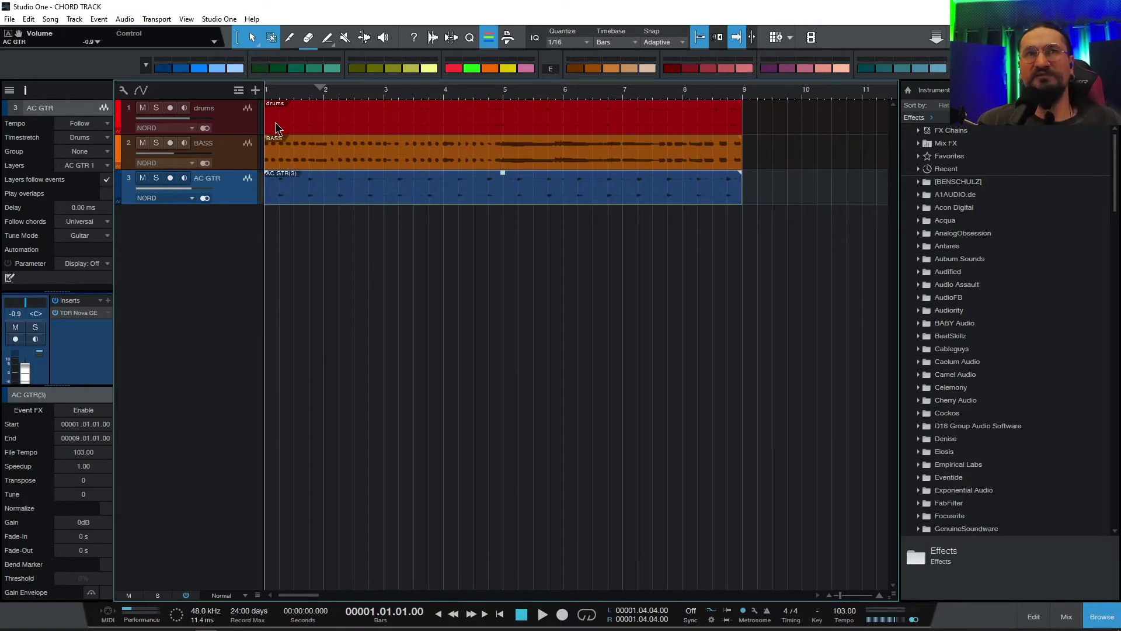
{"action": "left_click", "coordinate": [239, 91]}
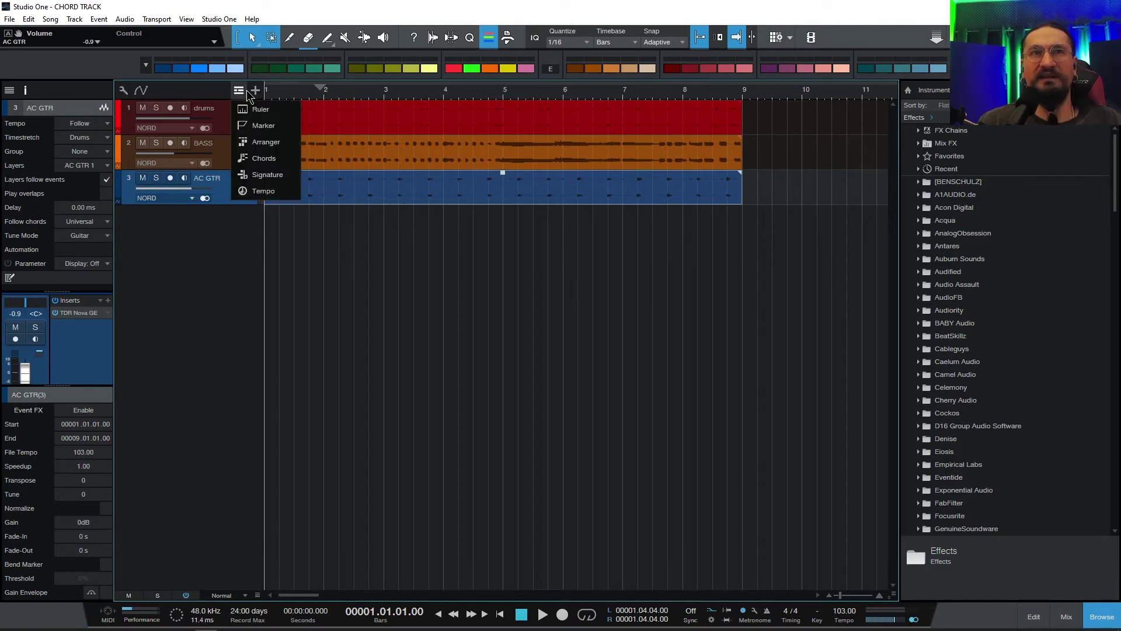
{"action": "left_click", "coordinate": [264, 158]}
{"action": "left_click_drag", "start_coordinate": [347, 153], "coordinate": [342, 116]}
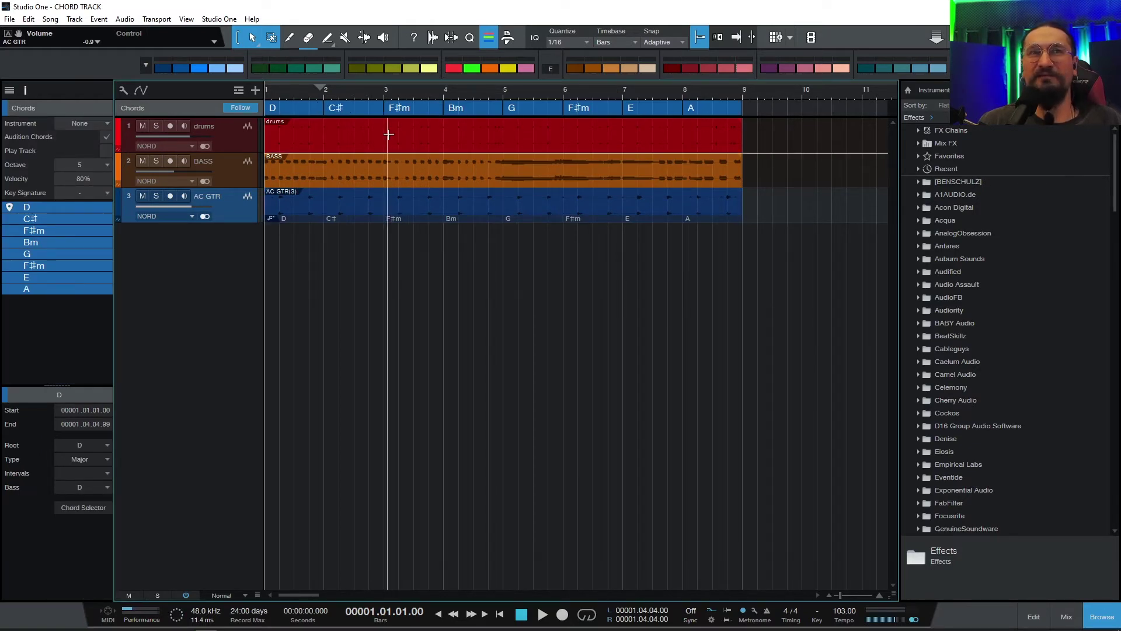
Detect the chords of the BASS event
{"action": "left_click", "coordinate": [375, 176]}
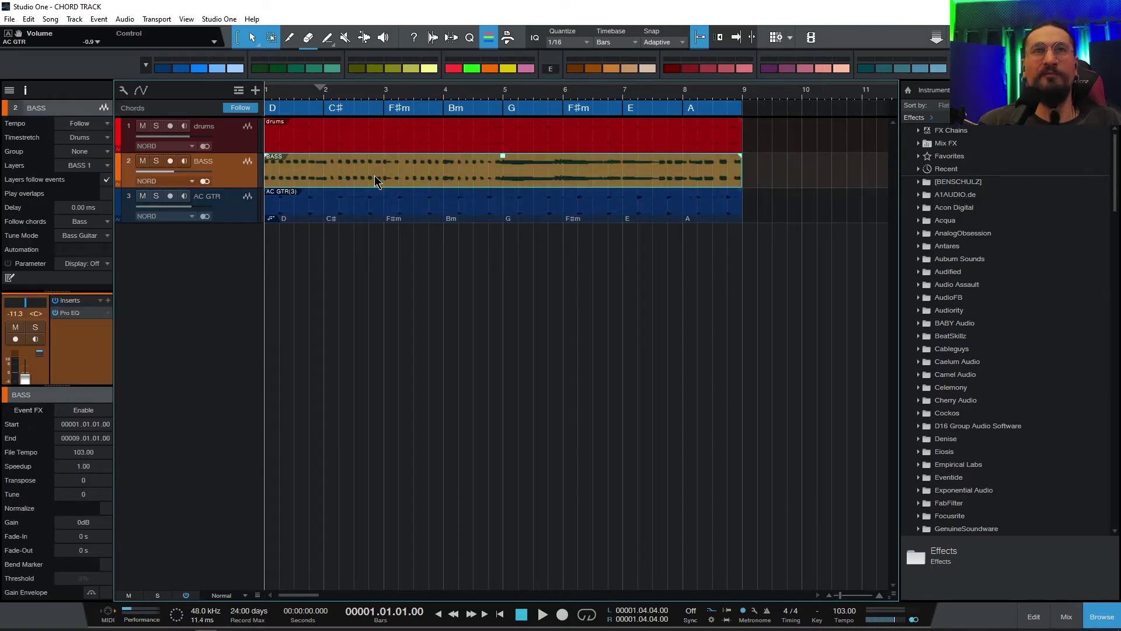
{"action": "right_click", "coordinate": [375, 177]}
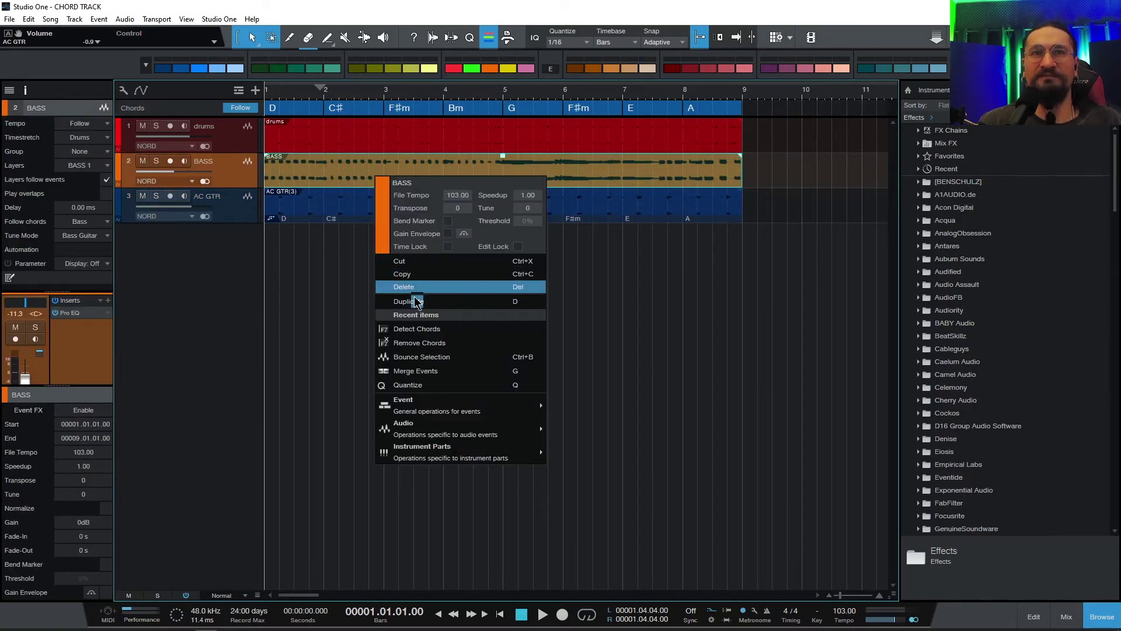
{"action": "left_click", "coordinate": [417, 329]}
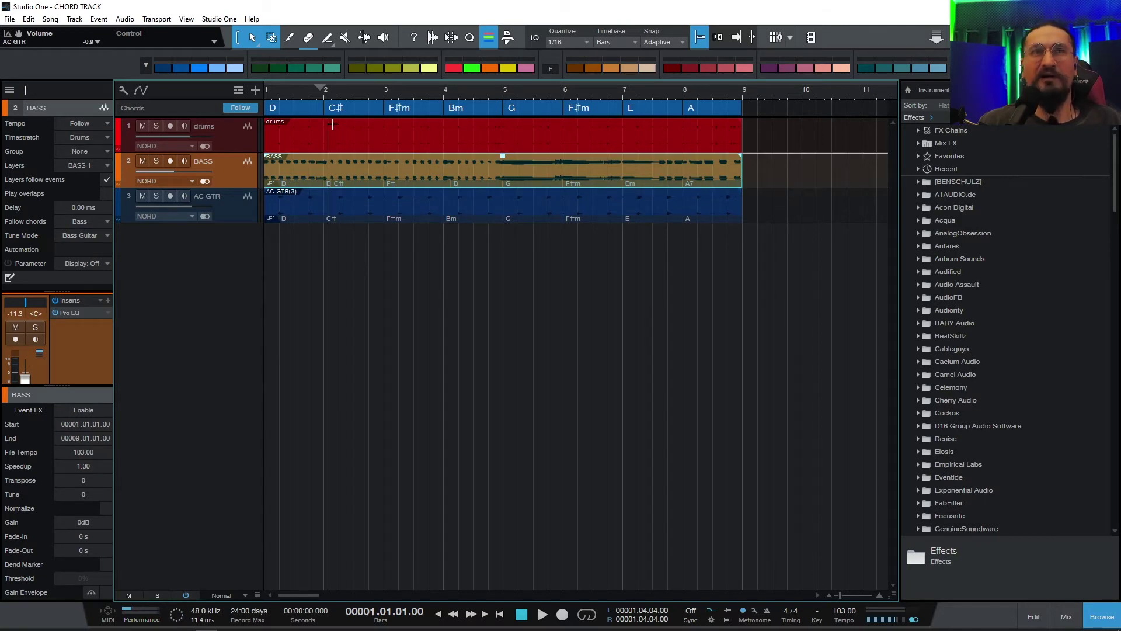
Change the chord track's progression to G♭m, A, Bm, D, Em, A, Bm, D with the Chord Selector
{"action": "left_click", "coordinate": [352, 107]}
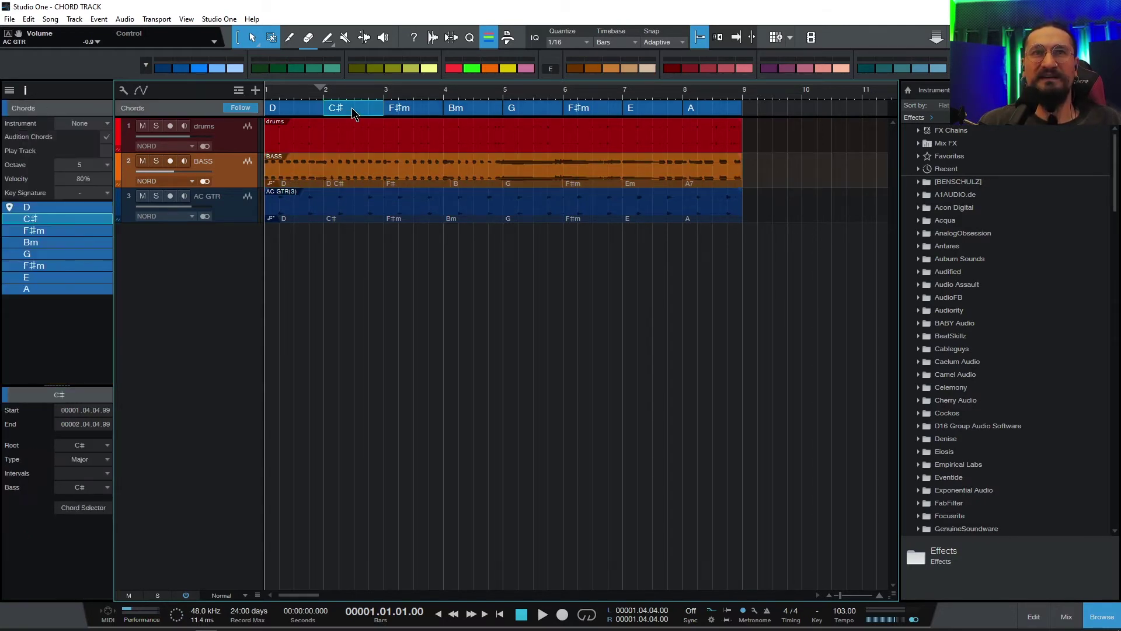
{"action": "double_click", "coordinate": [351, 108]}
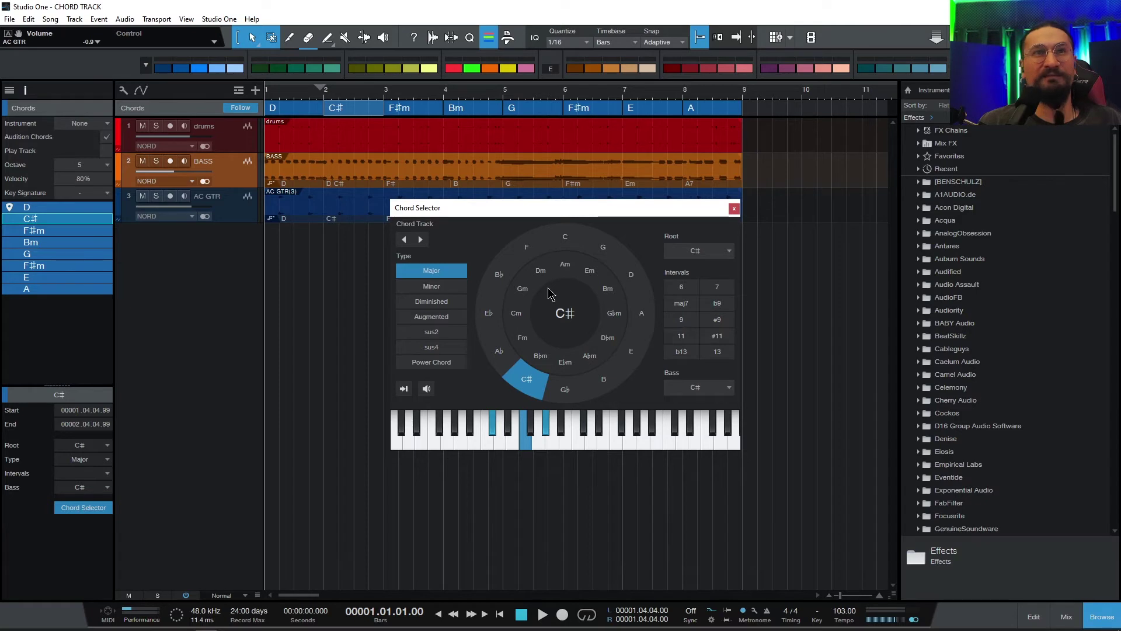
{"action": "left_click", "coordinate": [641, 315]}
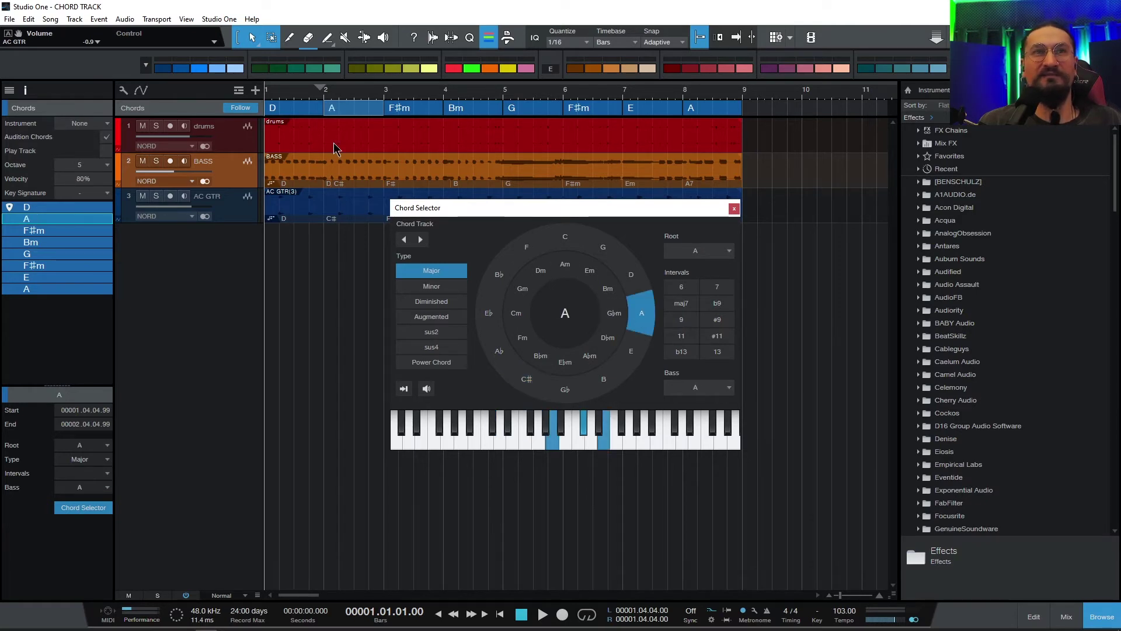
{"action": "left_click", "coordinate": [299, 114]}
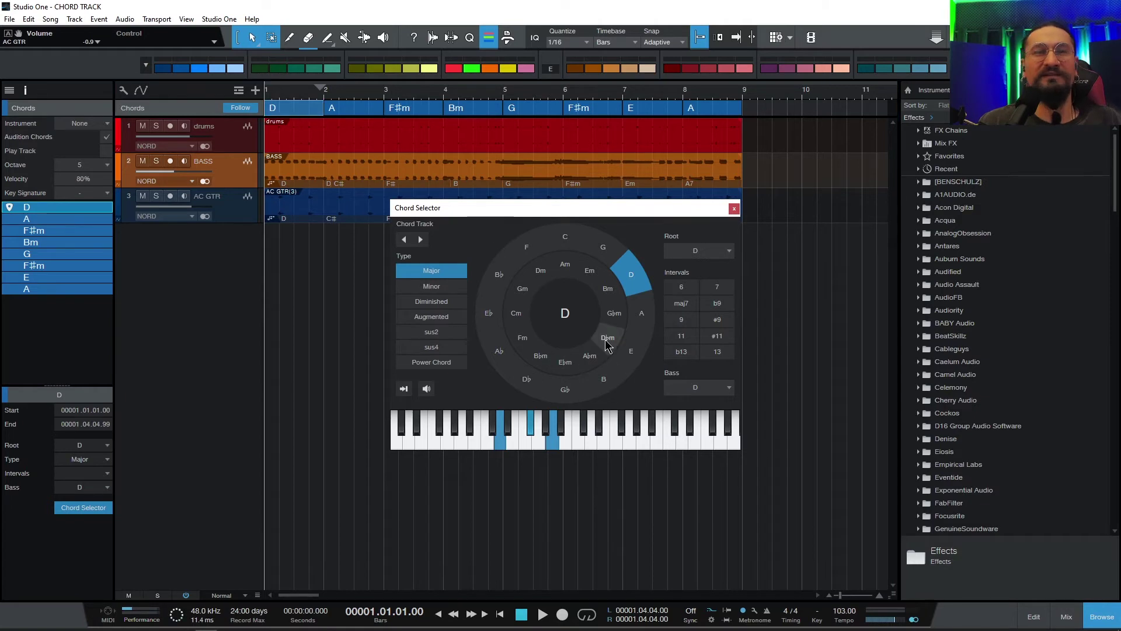
{"action": "left_click", "coordinate": [613, 314]}
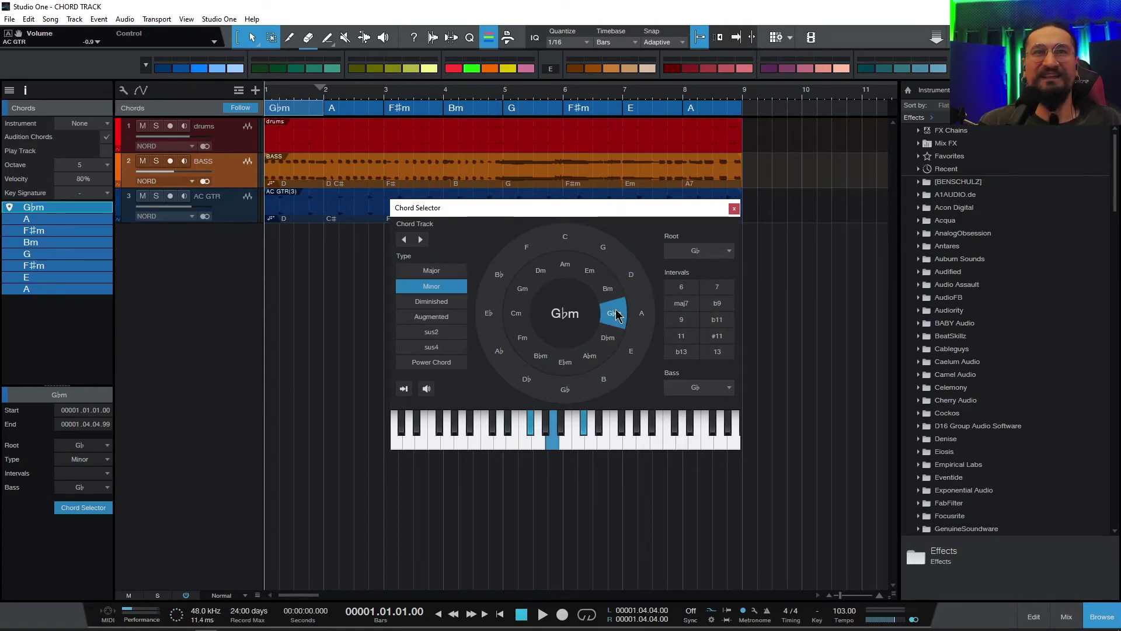
{"action": "left_click", "coordinate": [399, 111]}
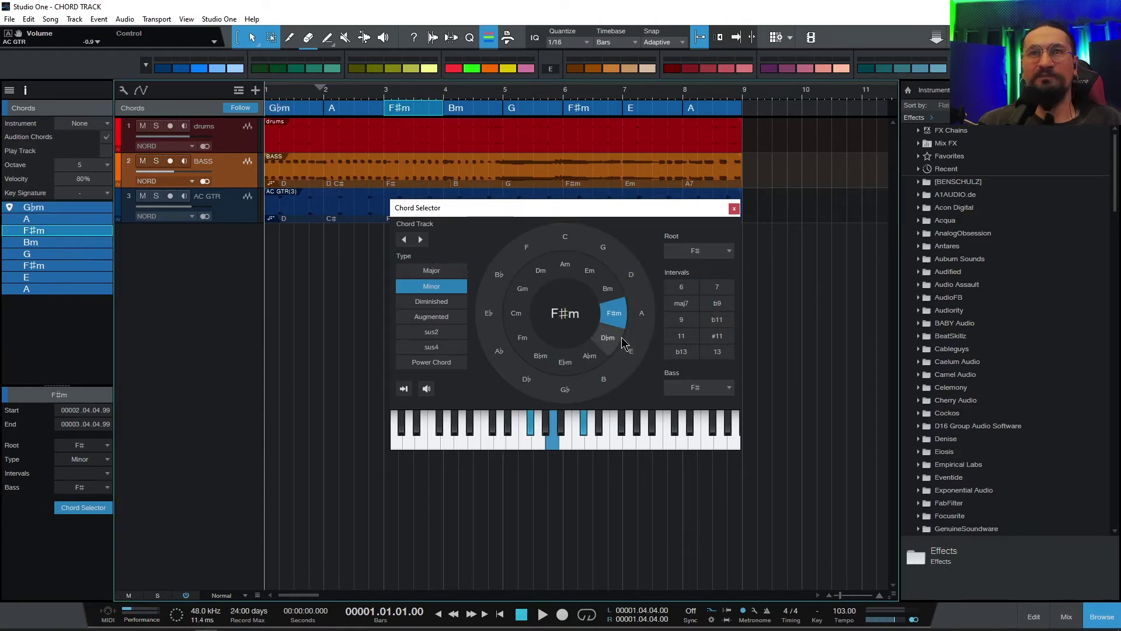
{"action": "left_click", "coordinate": [606, 293]}
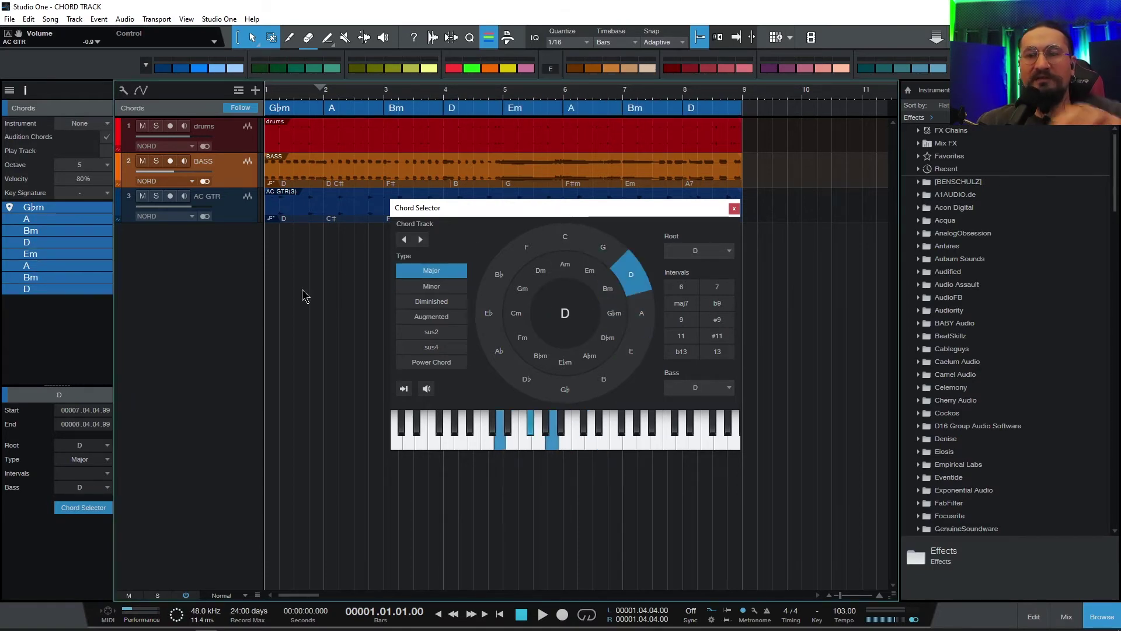
Play the song with the new chord progression and close the Chord Selector
{"action": "key", "text": "space"}
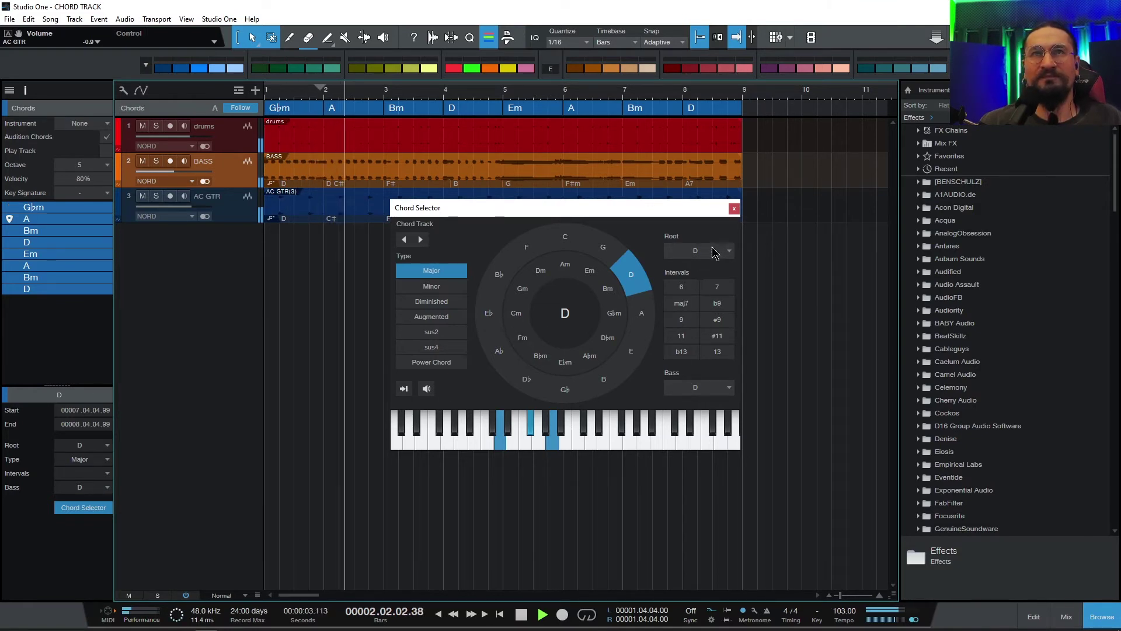
{"action": "left_click", "coordinate": [734, 209]}
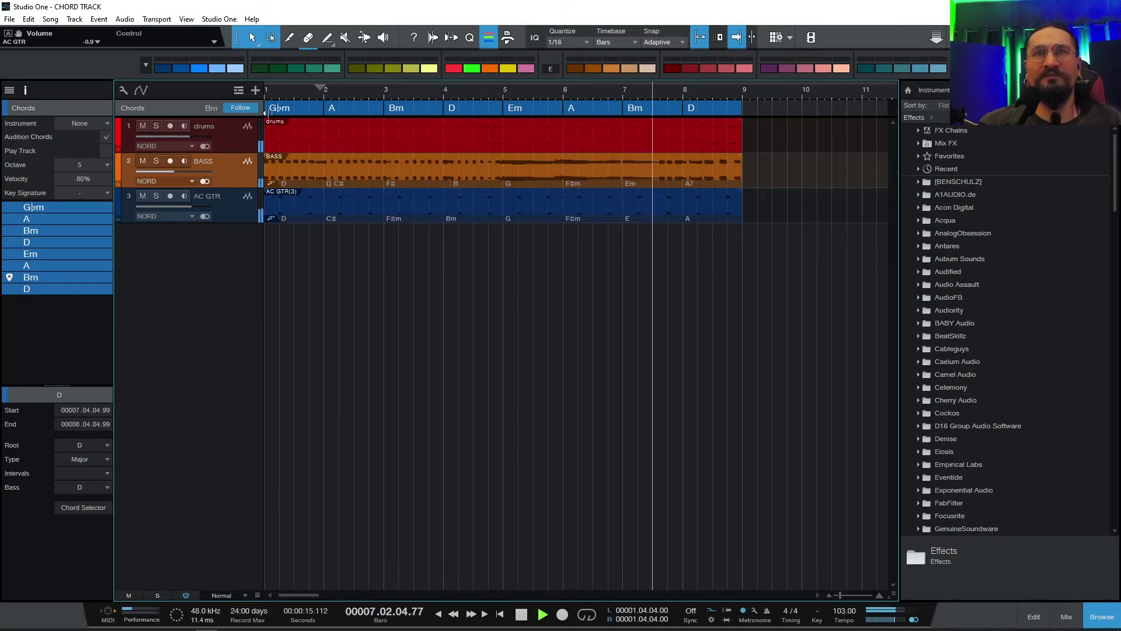
{"action": "key", "text": "space"}
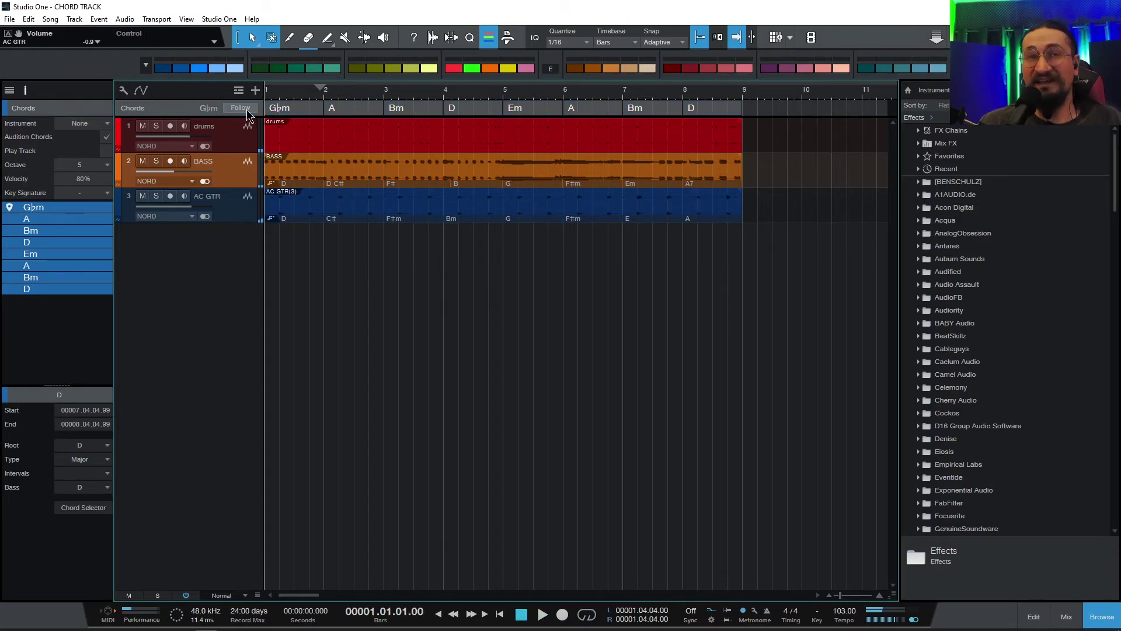
Compare playback with the chord track's Follow option off and on
{"action": "key", "text": "space"}
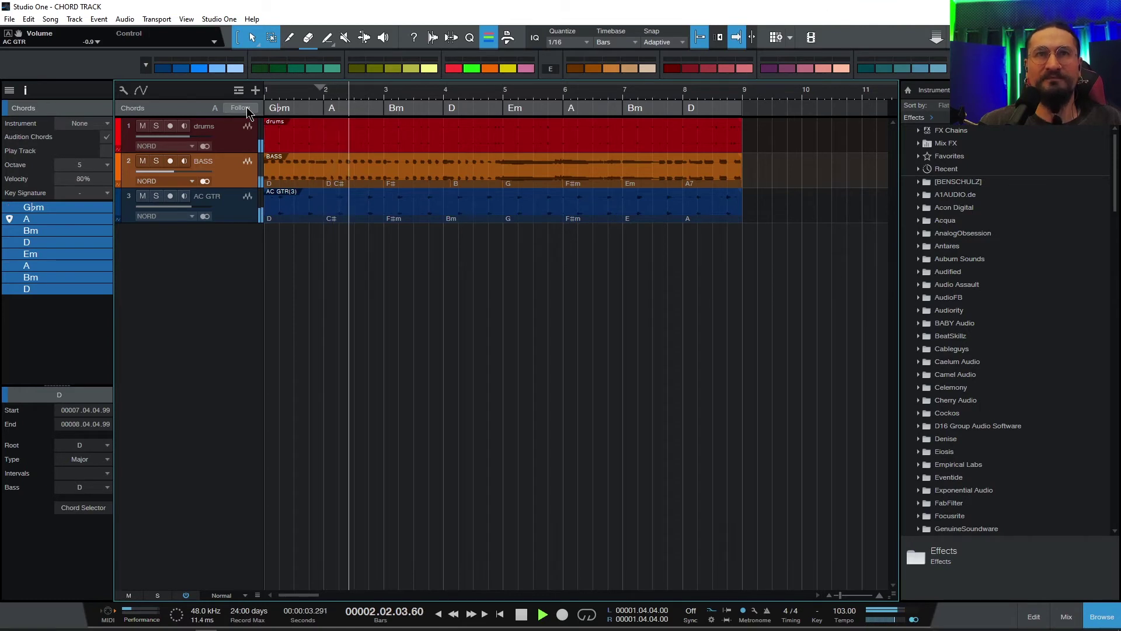
{"action": "left_click", "coordinate": [247, 107]}
{"action": "key", "text": "space"}
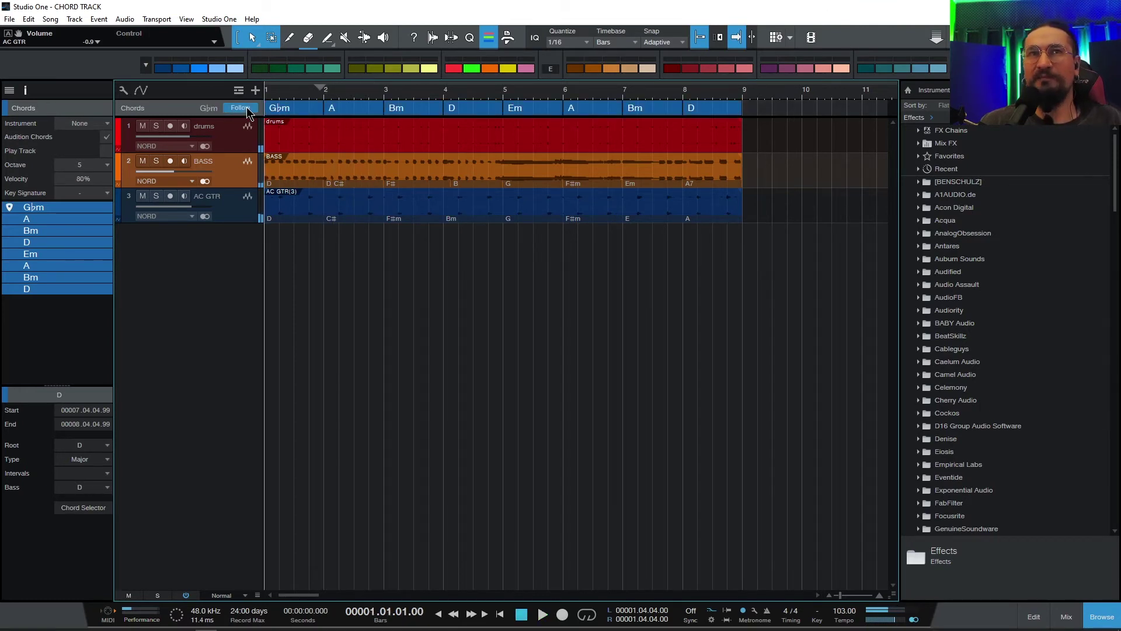
{"action": "key", "text": "space"}
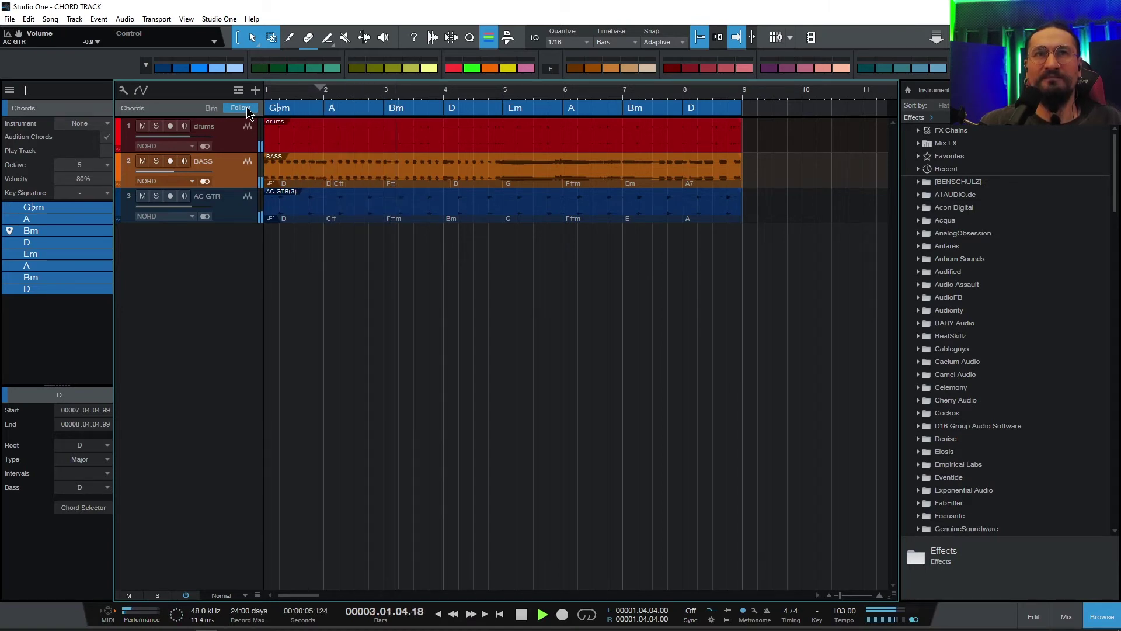
{"action": "left_click", "coordinate": [246, 110]}
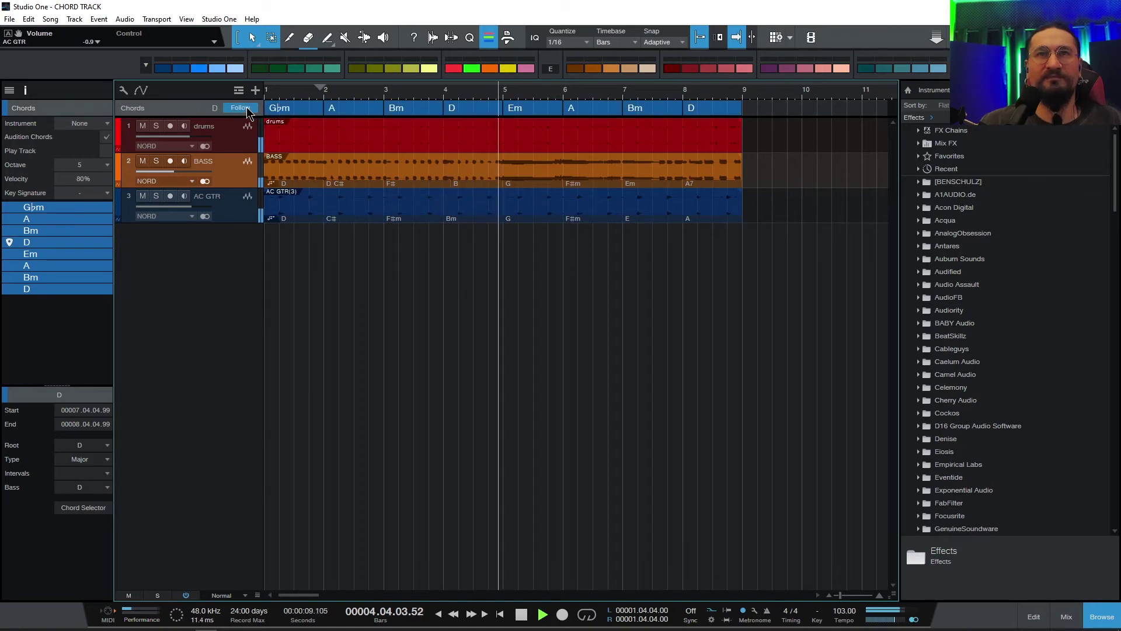
{"action": "key", "text": "space"}
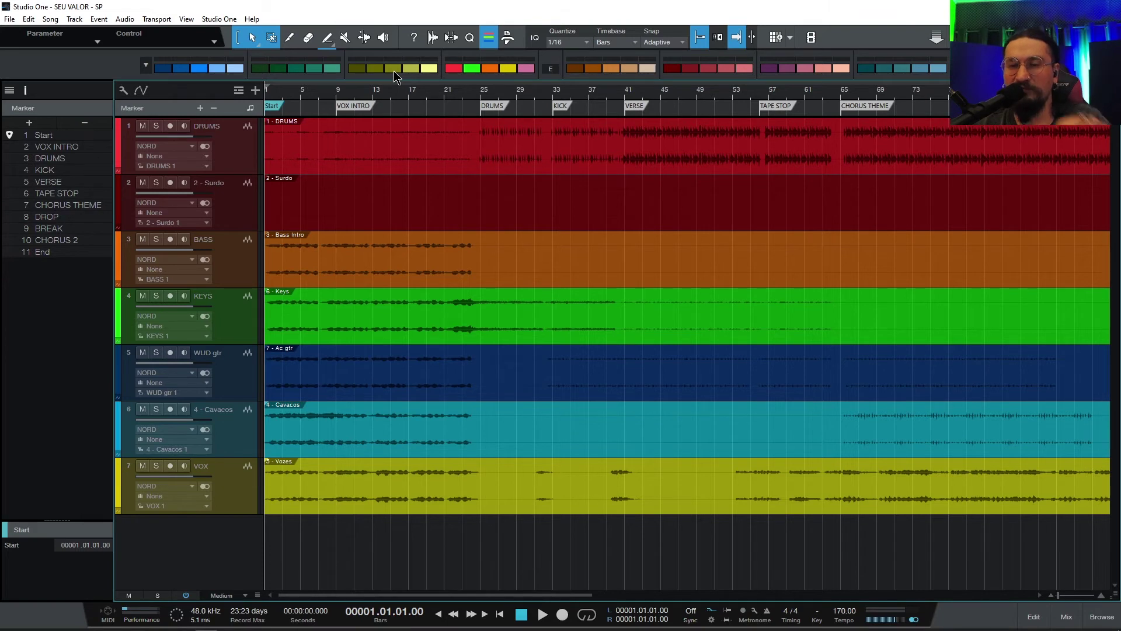
Jump to the VERSE and CHORUS THEME markers of the SEU VALOR - SP song and play from each
{"action": "key", "text": "space"}
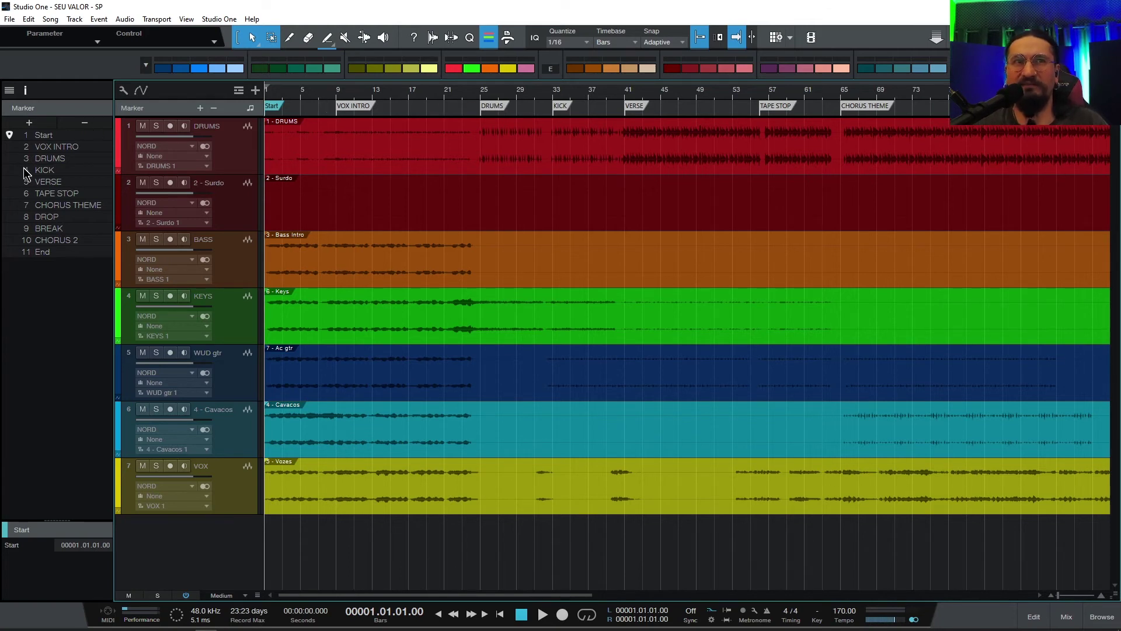
{"action": "left_click", "coordinate": [11, 182]}
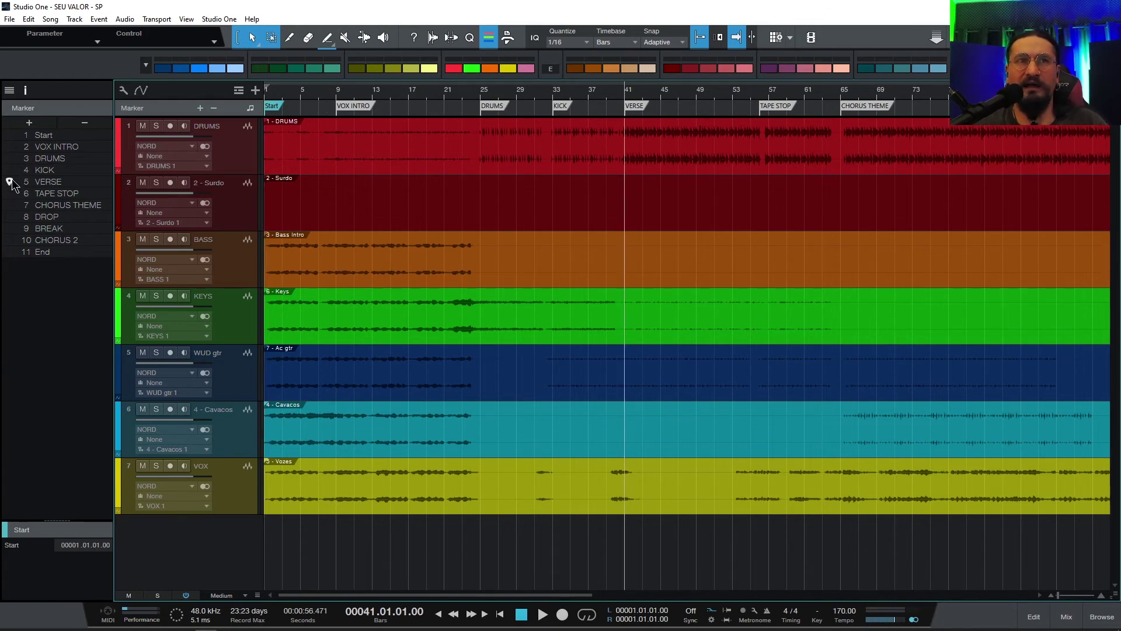
{"action": "key", "text": "space"}
{"action": "key", "text": "space"}
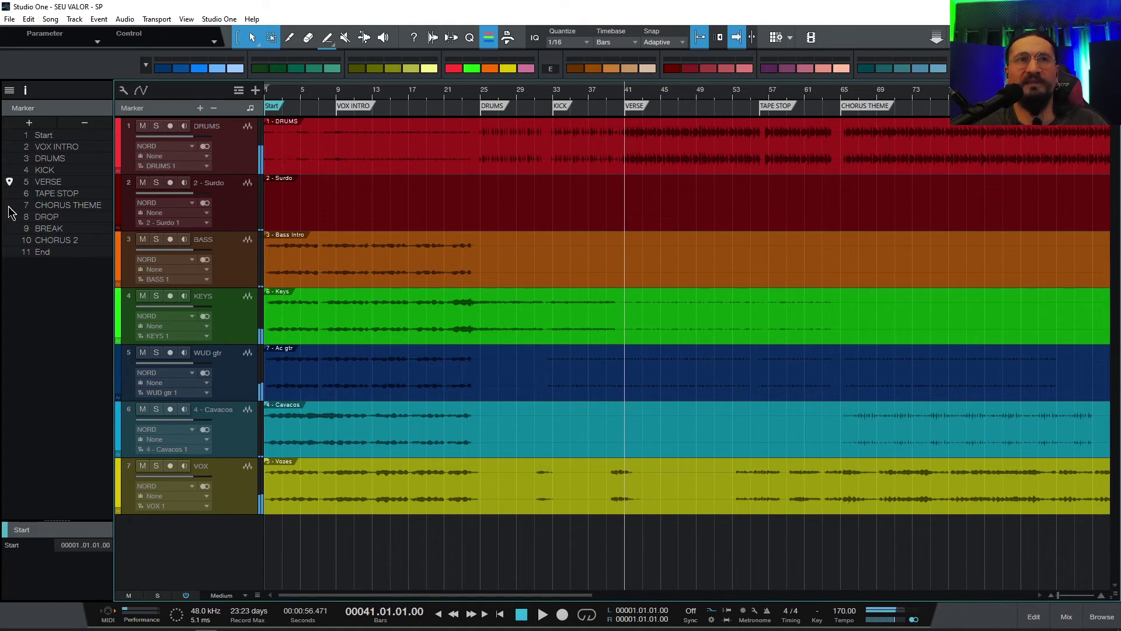
{"action": "left_click", "coordinate": [10, 205]}
{"action": "key", "text": "space"}
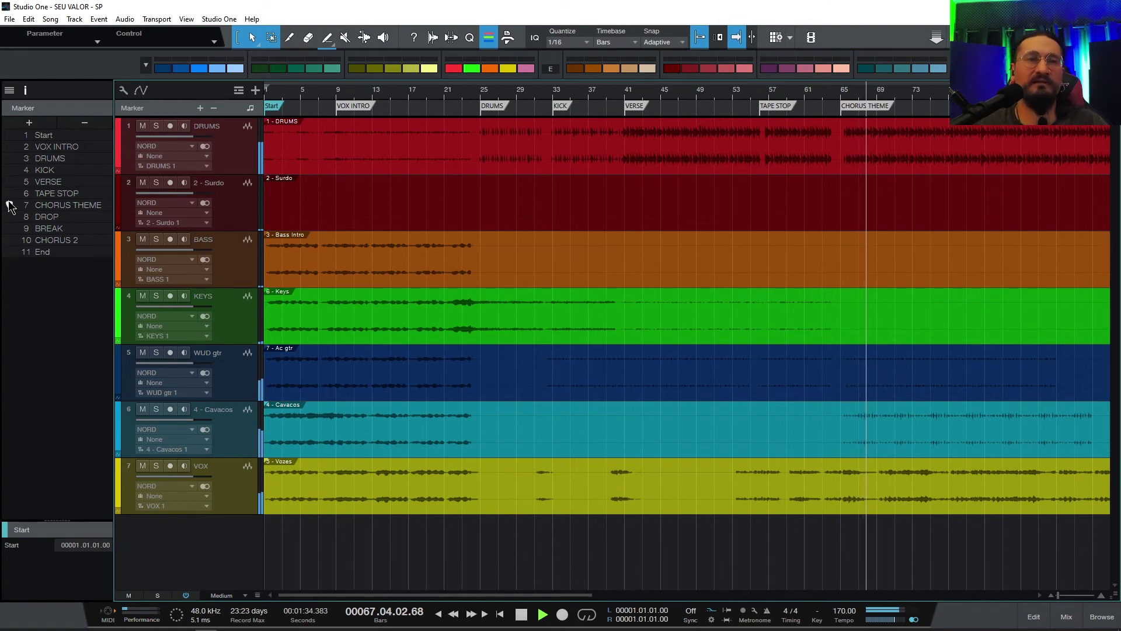
{"action": "key", "text": "space"}
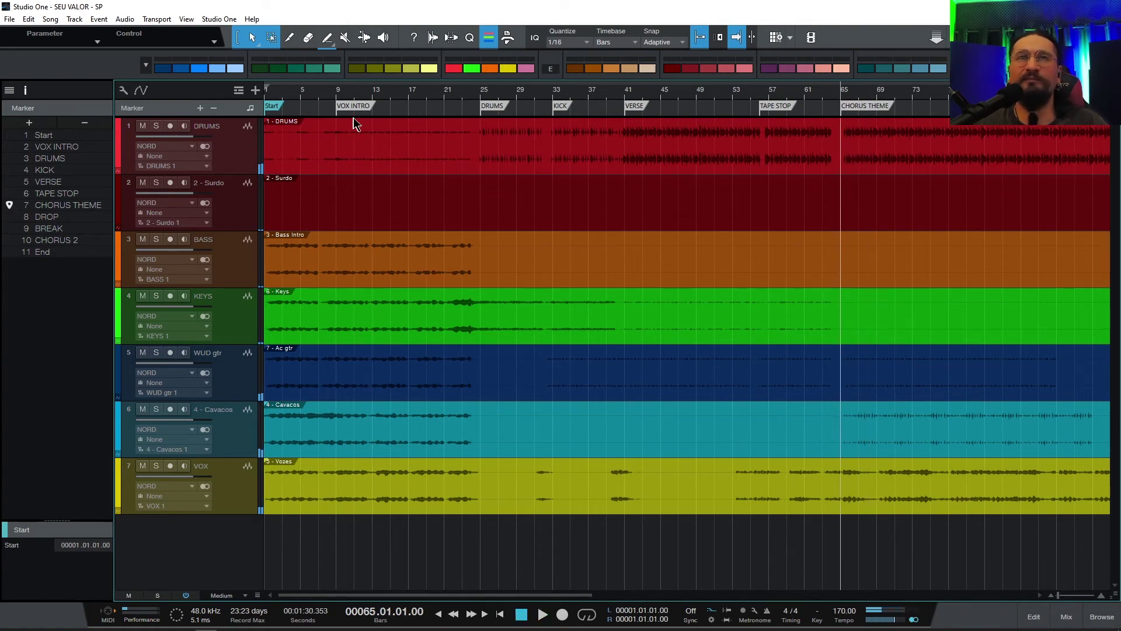
Show the Arranger track and create arranger sections from the song's markers
{"action": "left_click", "coordinate": [481, 91]}
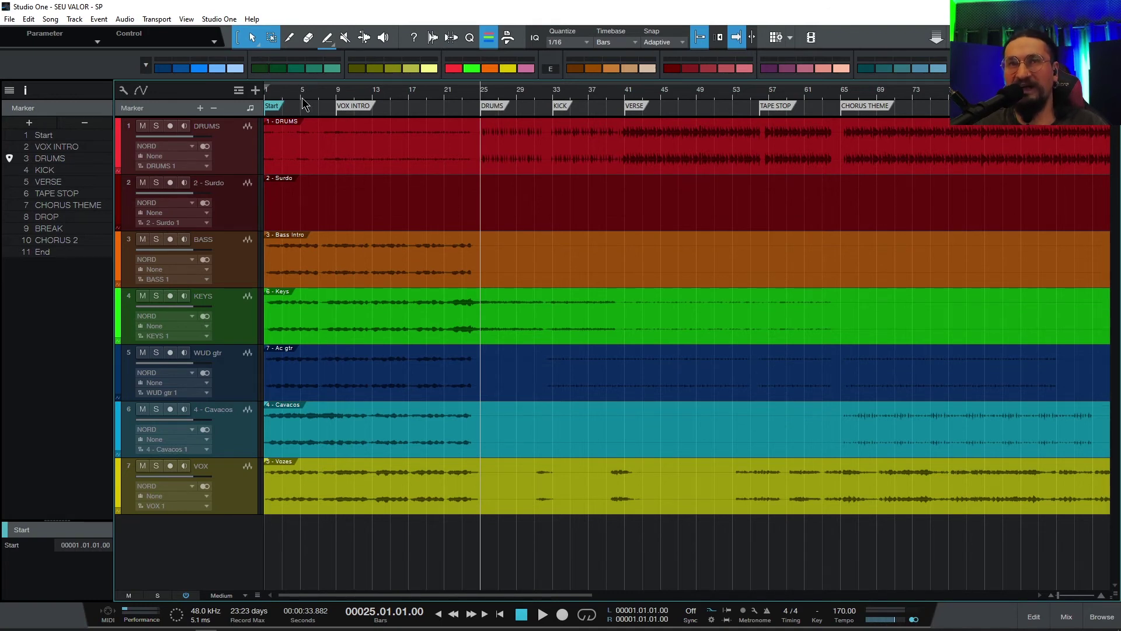
{"action": "left_click_drag", "start_coordinate": [477, 552], "coordinate": [532, 121]}
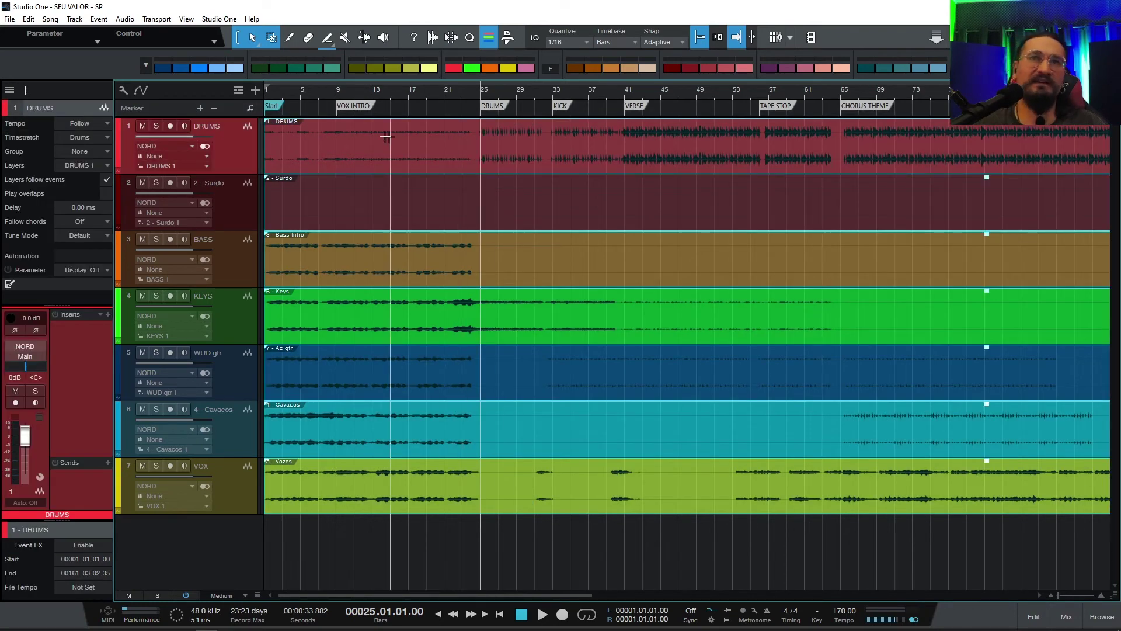
{"action": "left_click", "coordinate": [238, 89]}
{"action": "left_click", "coordinate": [250, 144]}
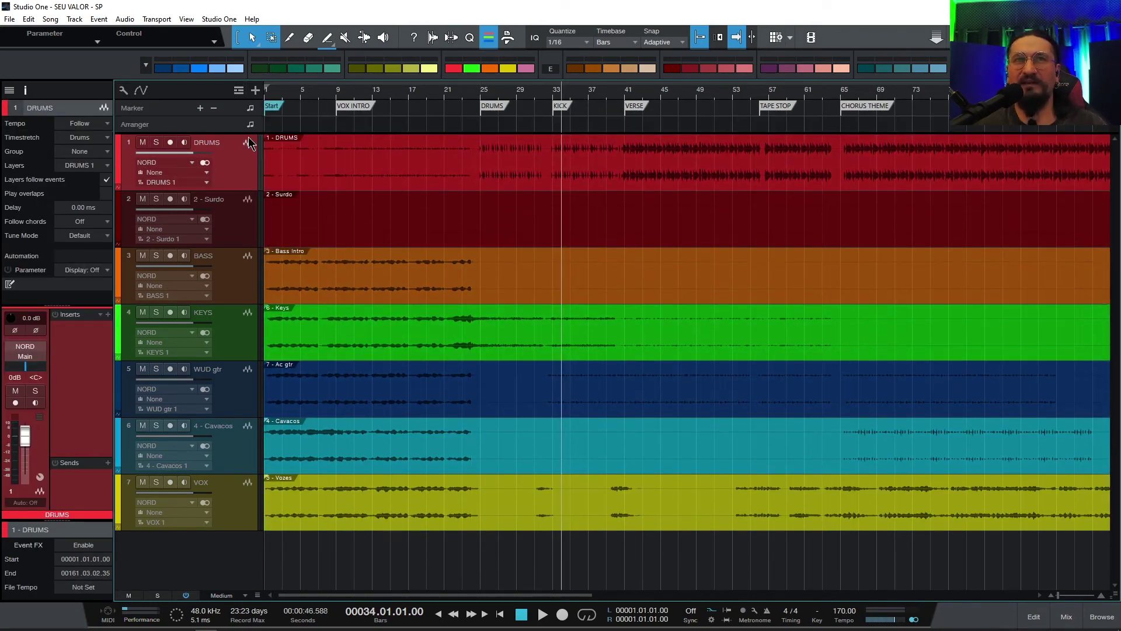
{"action": "right_click", "coordinate": [351, 110]}
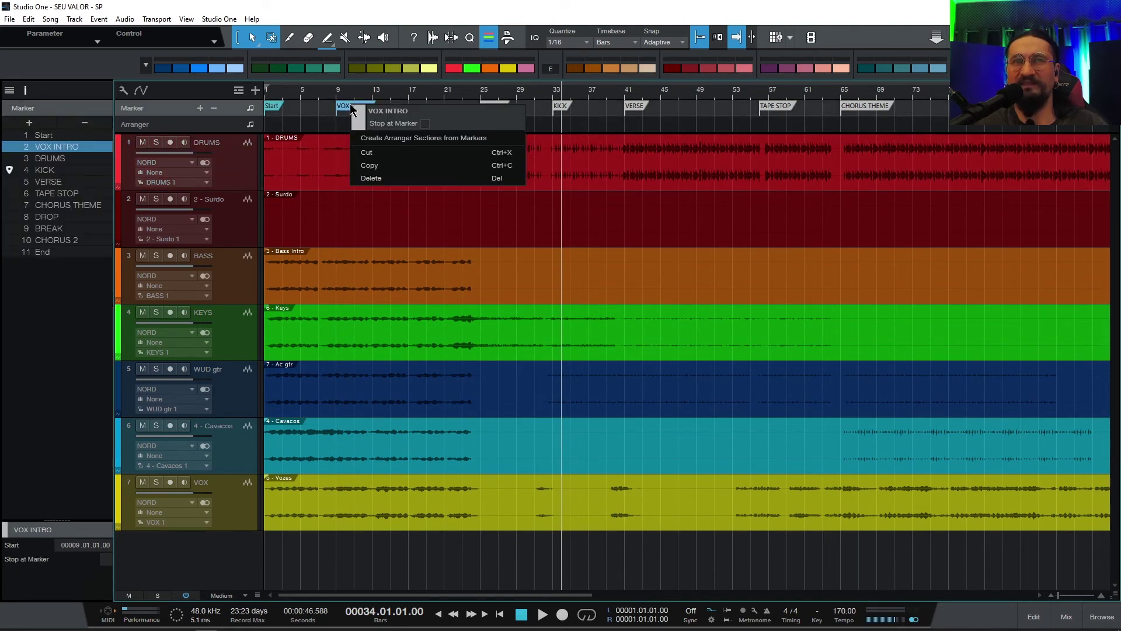
{"action": "left_click", "coordinate": [374, 137]}
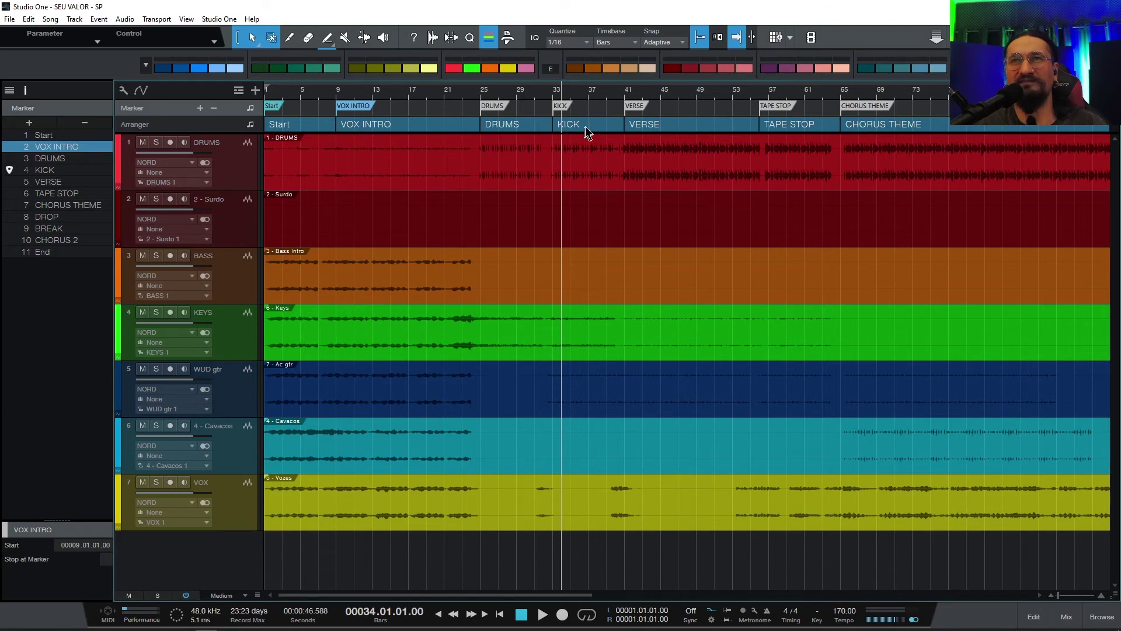
{"action": "left_click", "coordinate": [416, 122]}
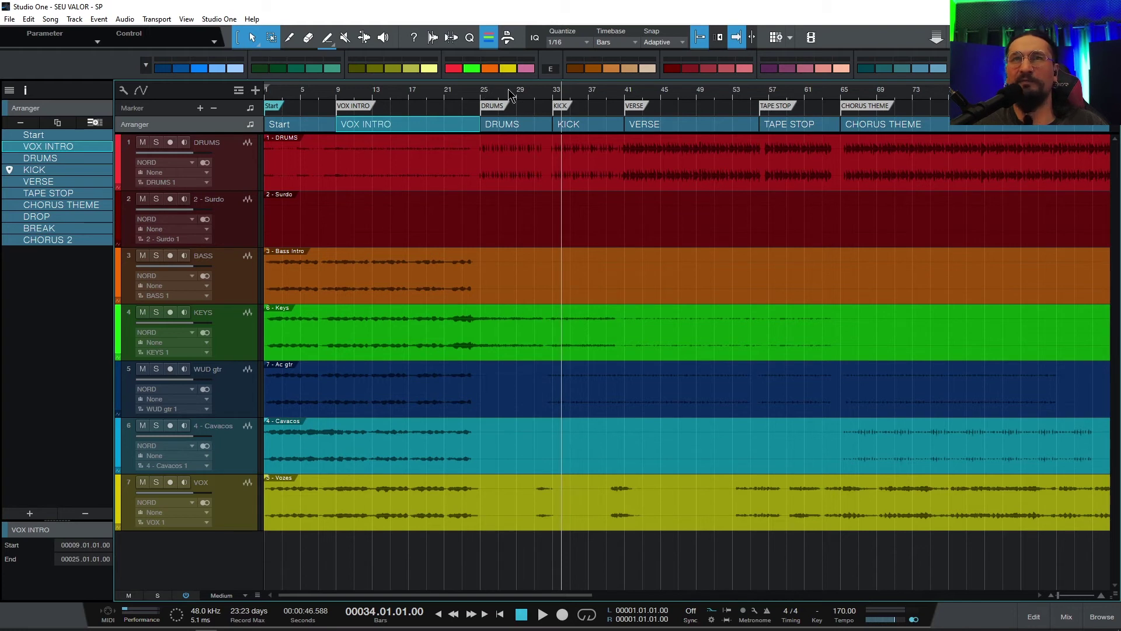
Play the song from bar 33, at the start of the KICK section
{"action": "left_click", "coordinate": [553, 89]}
{"action": "key", "text": "space"}
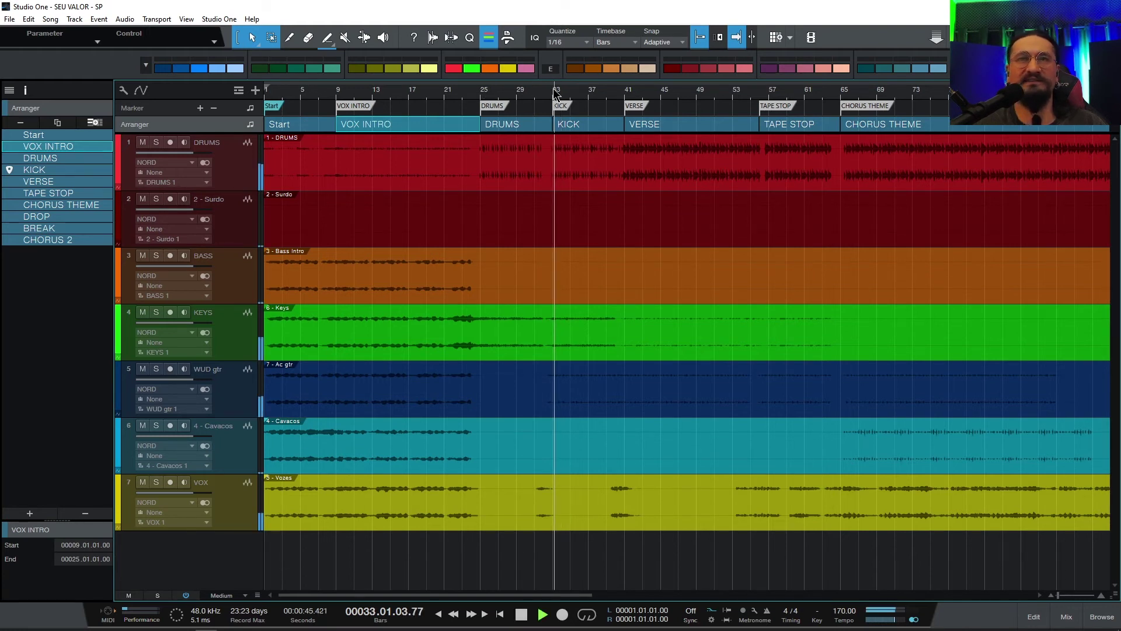
{"action": "key", "text": "space"}
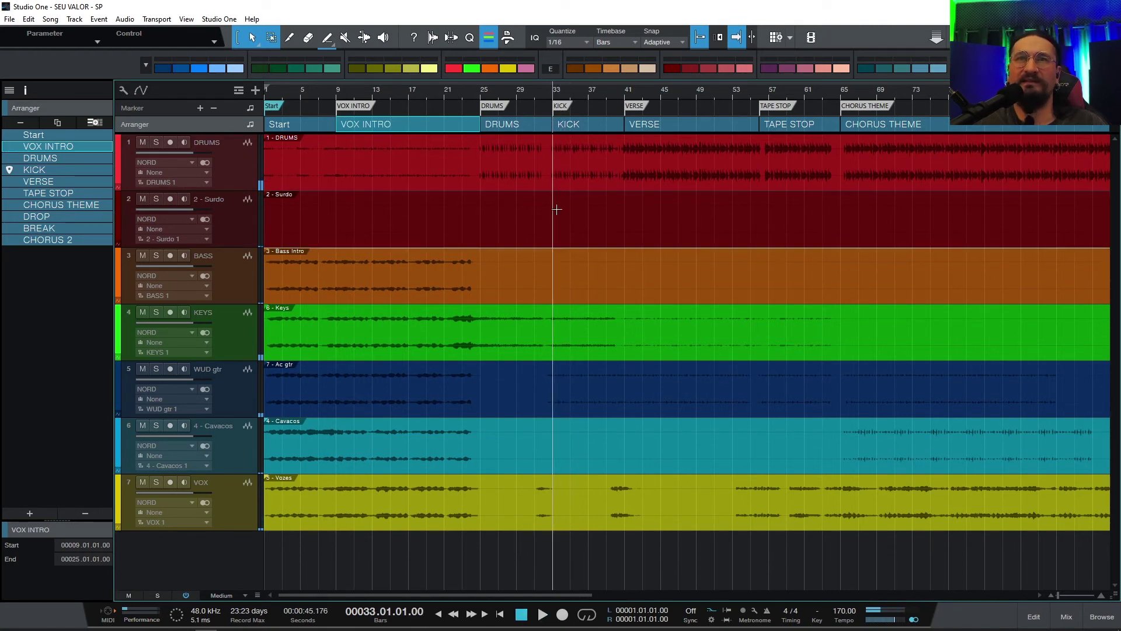
Select the events on all seven tracks and split them at bar 33
{"action": "left_click_drag", "start_coordinate": [551, 552], "coordinate": [260, 151]}
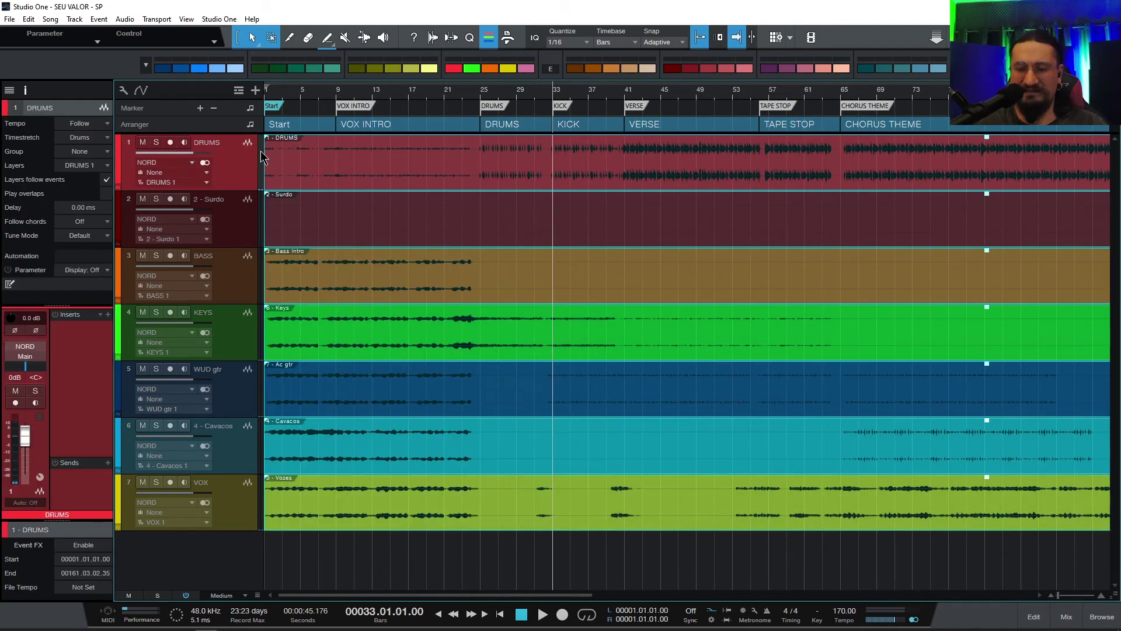
{"action": "key", "text": "Delete"}
{"action": "key", "text": "ctrl+z"}
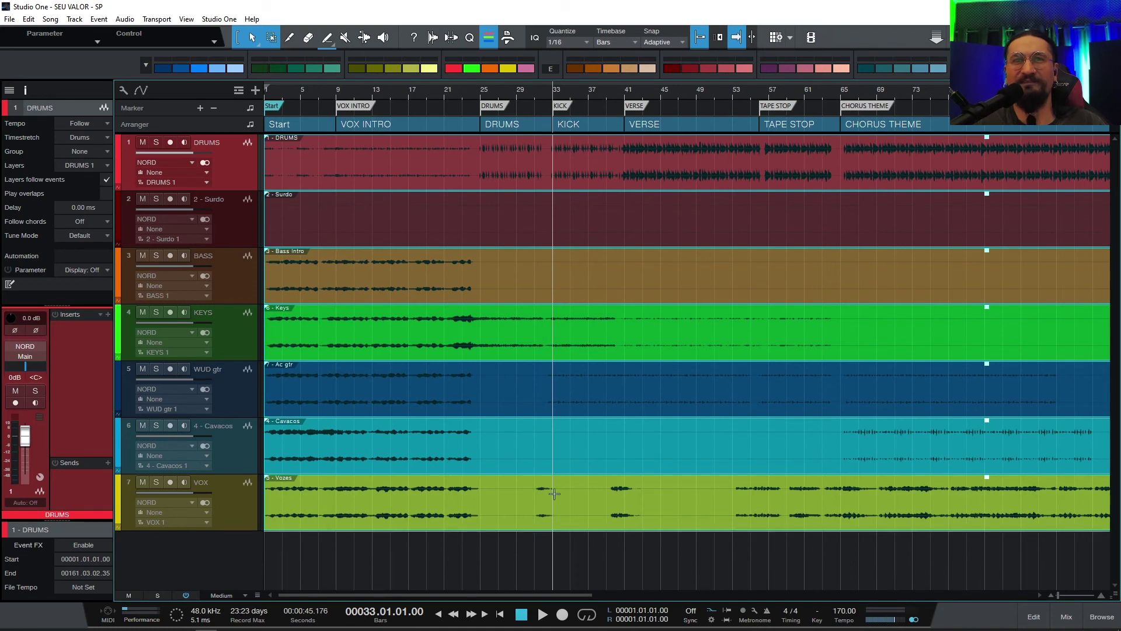
{"action": "key", "text": "alt+x"}
{"action": "left_click_drag", "start_coordinate": [461, 587], "coordinate": [439, 178]}
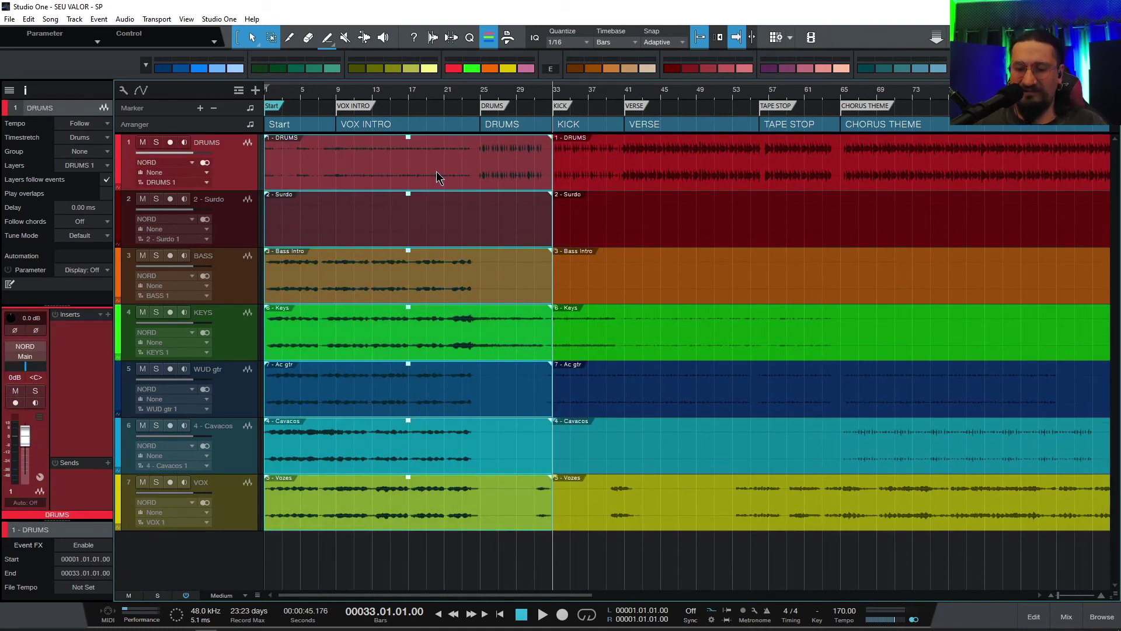
Delete the events before bar 33 on all tracks and move the remaining events to the song start
{"action": "key", "text": "Delete"}
{"action": "key", "text": "ctrl+a"}
{"action": "left_click_drag", "start_coordinate": [608, 183], "coordinate": [277, 198]}
{"action": "key", "text": "ctrl+z"}
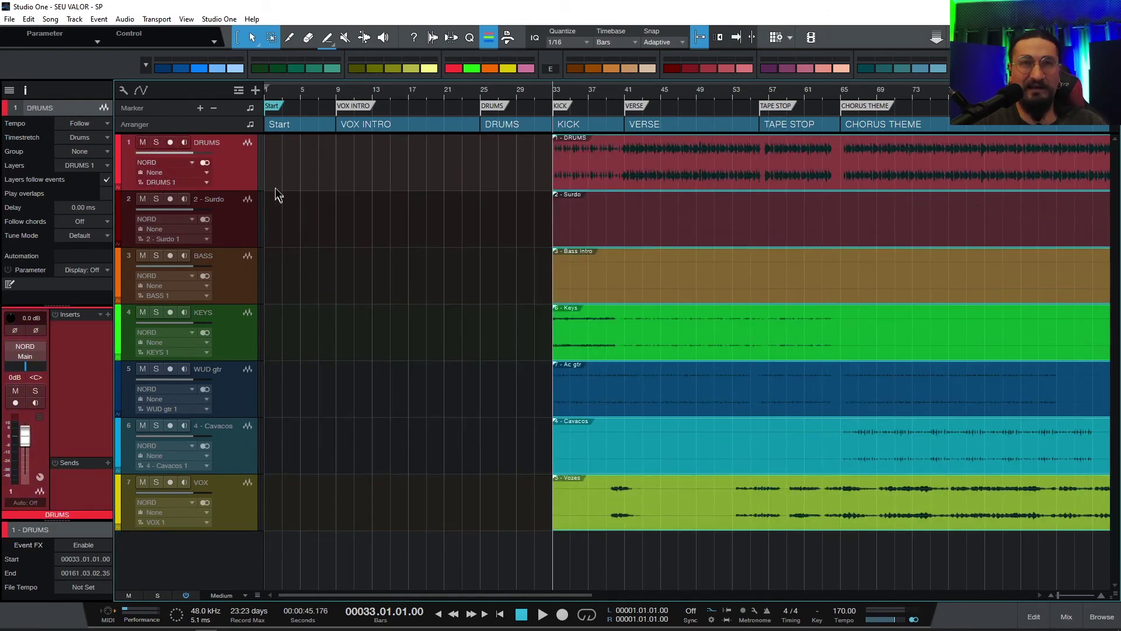
{"action": "left_click_drag", "start_coordinate": [657, 185], "coordinate": [351, 148]}
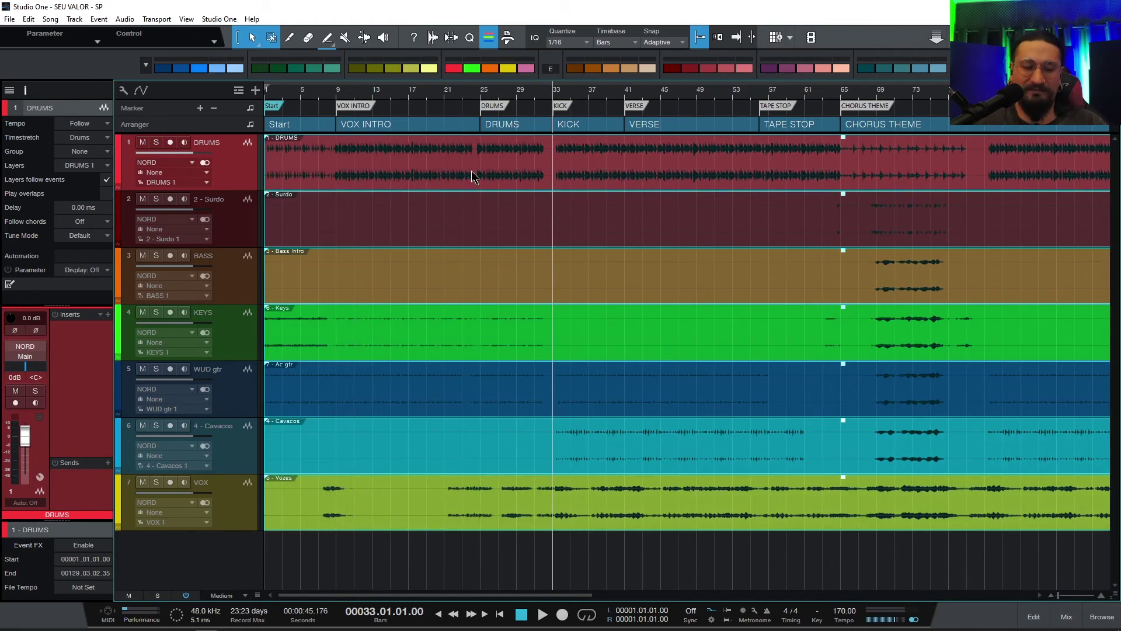
Undo the move and the deletion, and rejoin the events split at bar 33 on all tracks
{"action": "key", "text": "ctrl+z"}
{"action": "key", "text": "ctrl+z"}
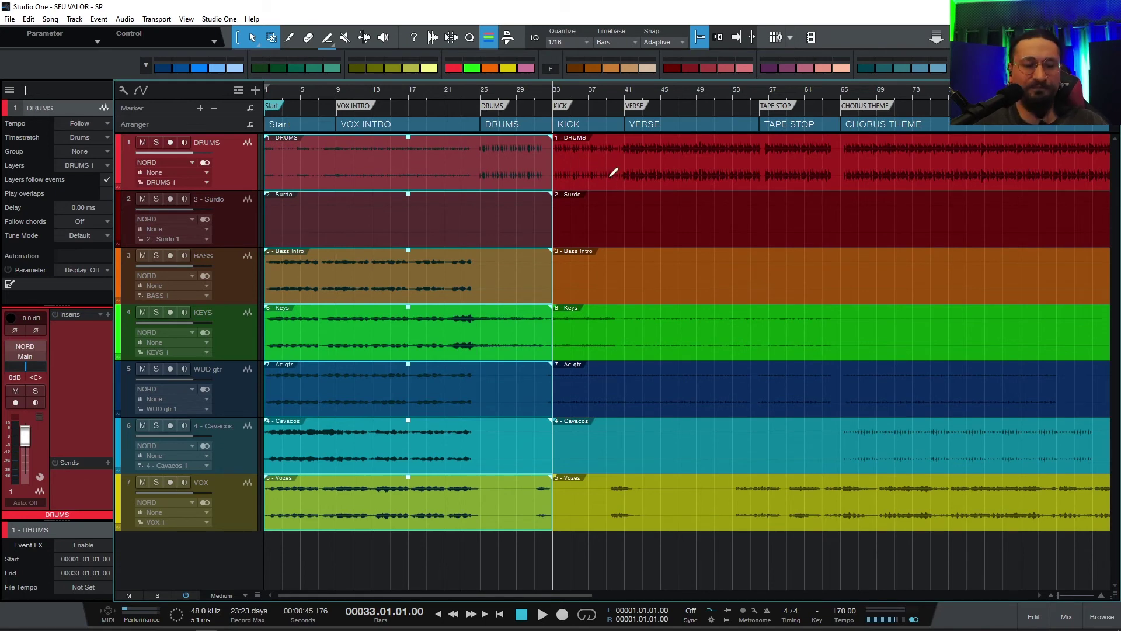
{"action": "key", "text": "ctrl+a"}
{"action": "key", "text": "g"}
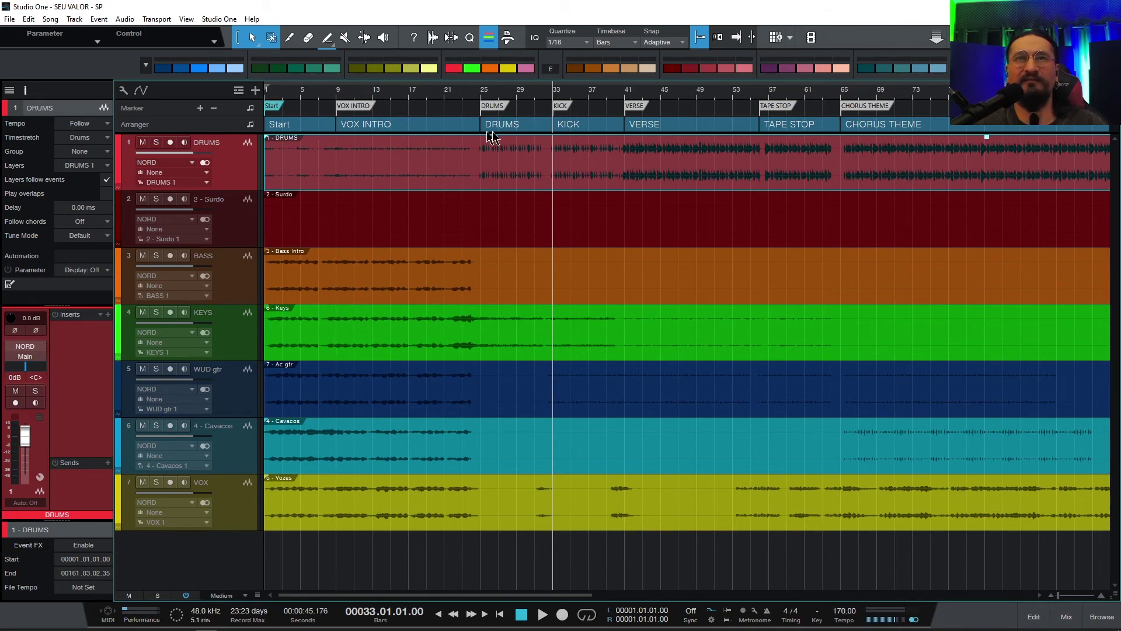
Try replacing the Start section with the KICK arranger section at bar 1
{"action": "left_click_drag", "start_coordinate": [598, 129], "coordinate": [305, 122]}
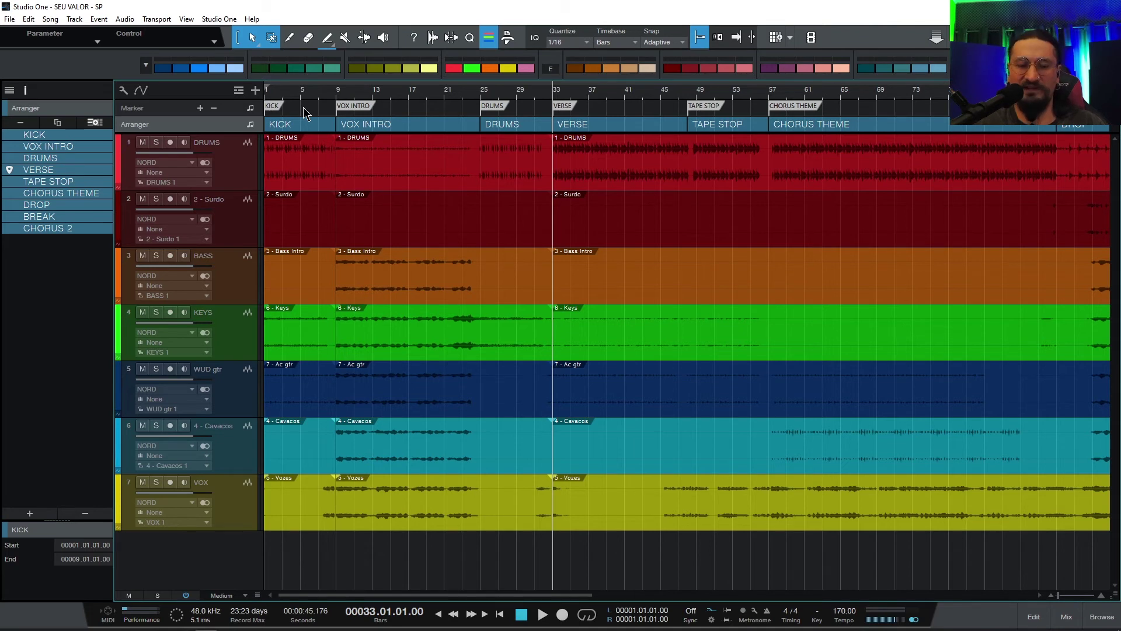
{"action": "key", "text": "ctrl+z"}
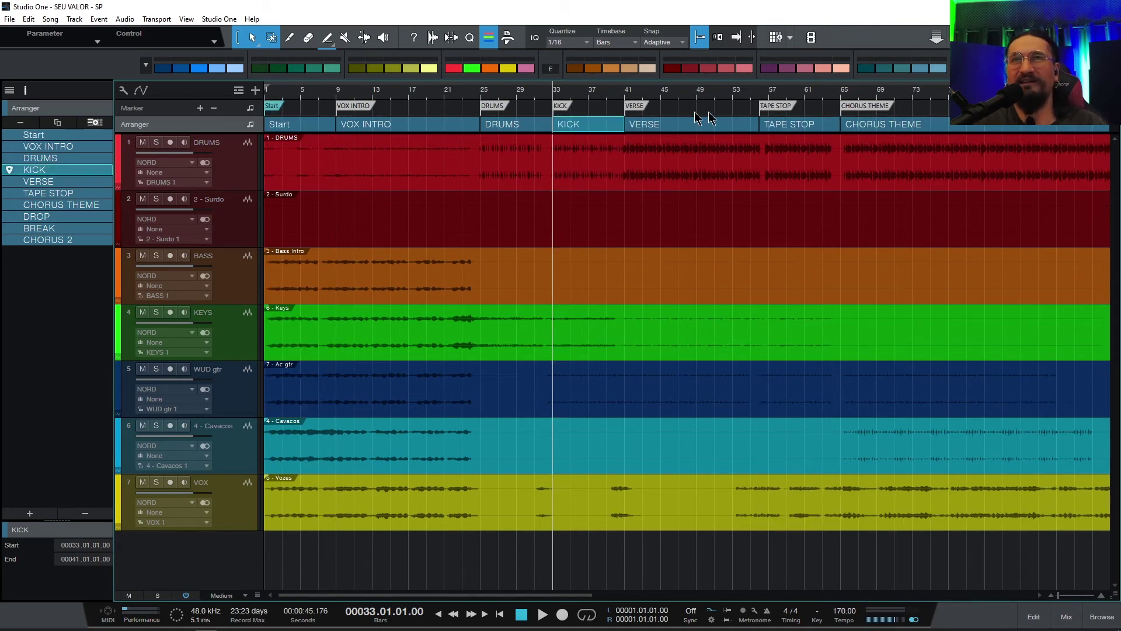
Open the scratch pad area and copy all arranger sections, Start through CHORUS 2, to a new scratch pad
{"action": "left_click", "coordinate": [775, 38]}
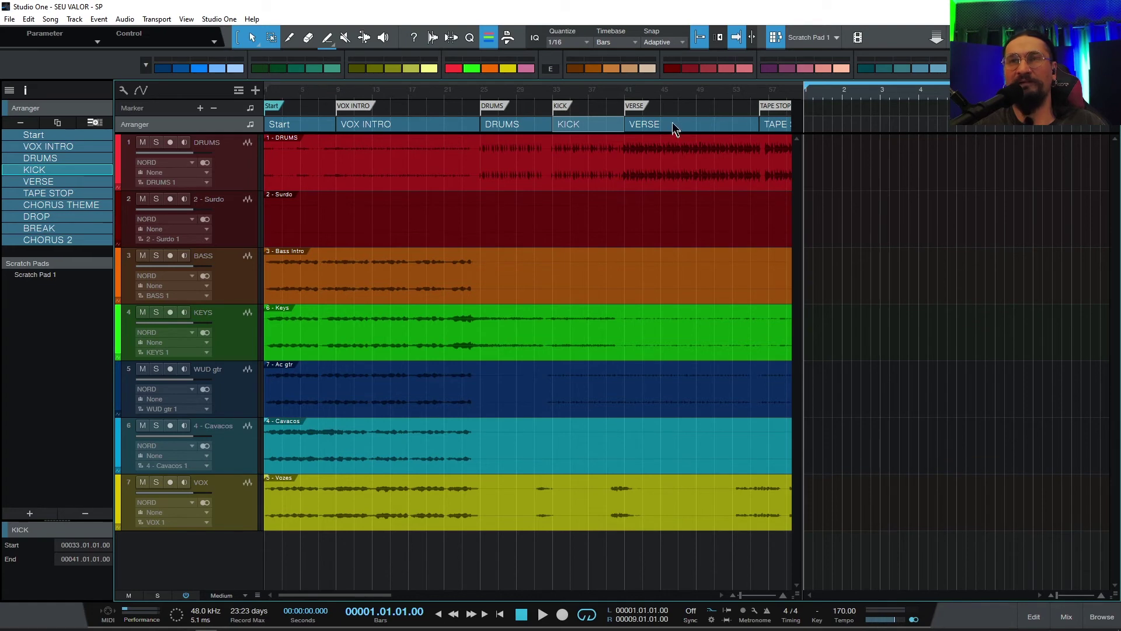
{"action": "left_click_drag", "start_coordinate": [646, 91], "coordinate": [627, 69]}
{"action": "left_click_drag", "start_coordinate": [665, 130], "coordinate": [261, 127]}
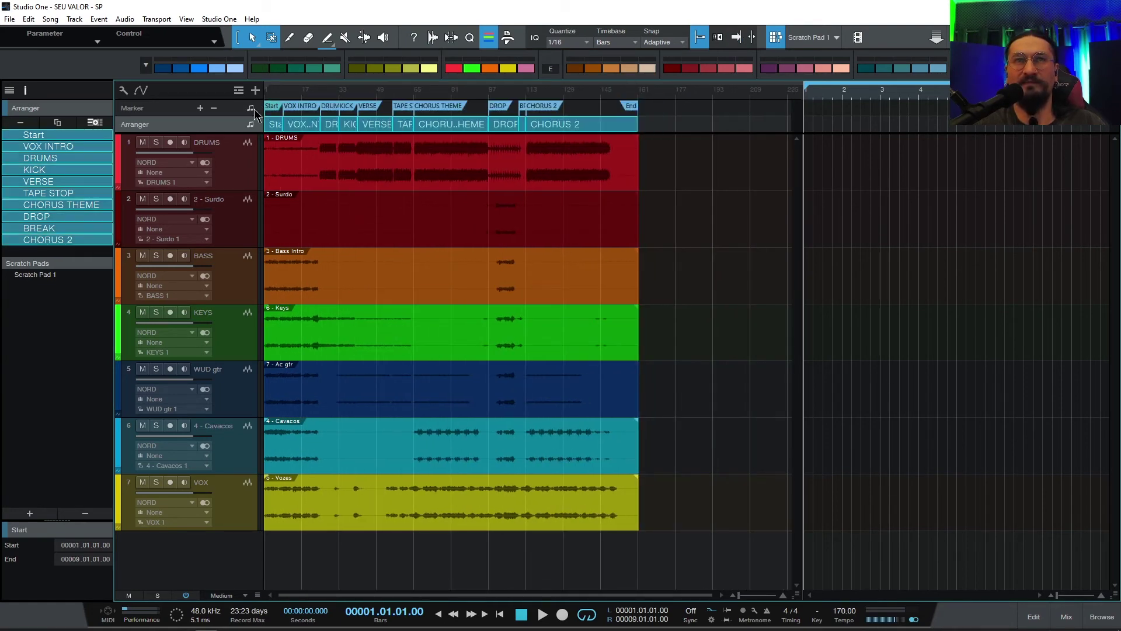
{"action": "right_click", "coordinate": [342, 123]}
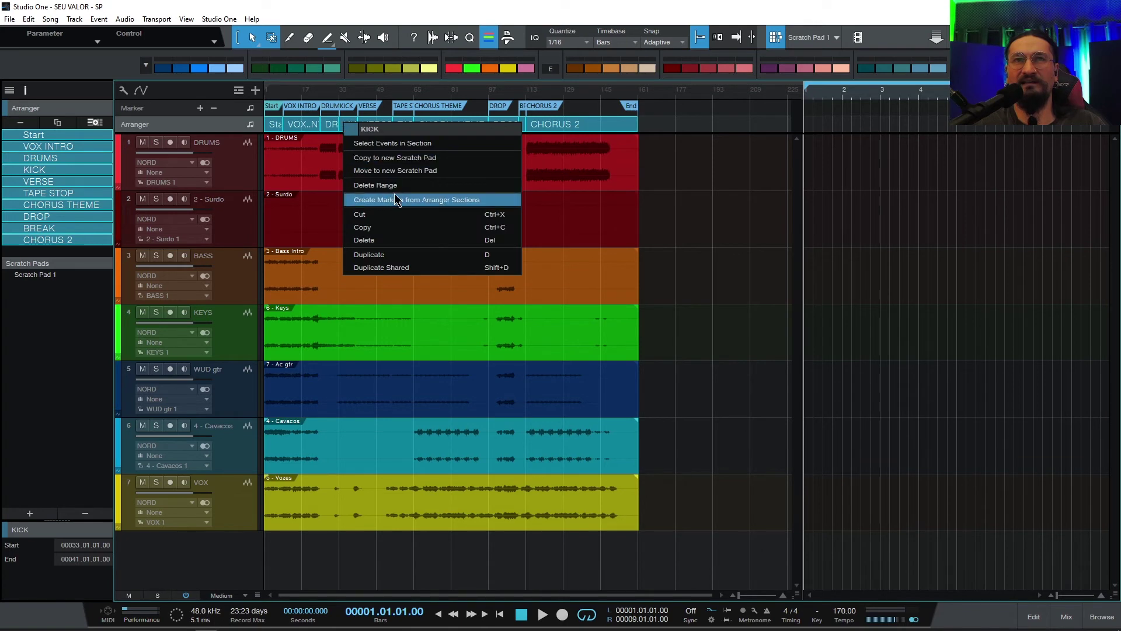
{"action": "left_click", "coordinate": [404, 159]}
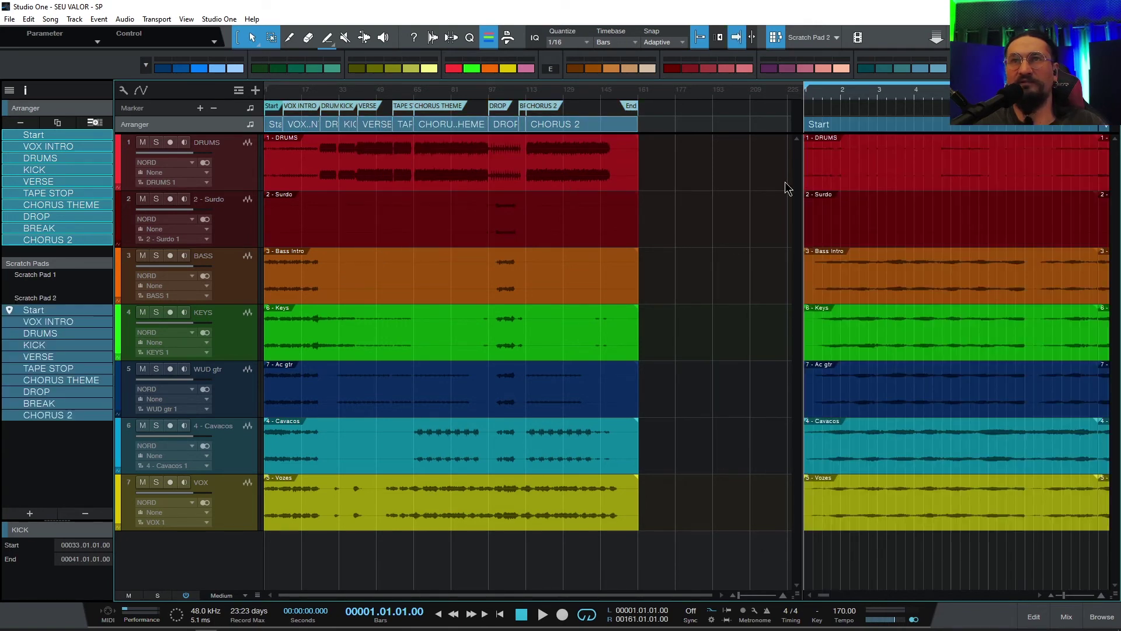
{"action": "left_click_drag", "start_coordinate": [802, 159], "coordinate": [931, 151]}
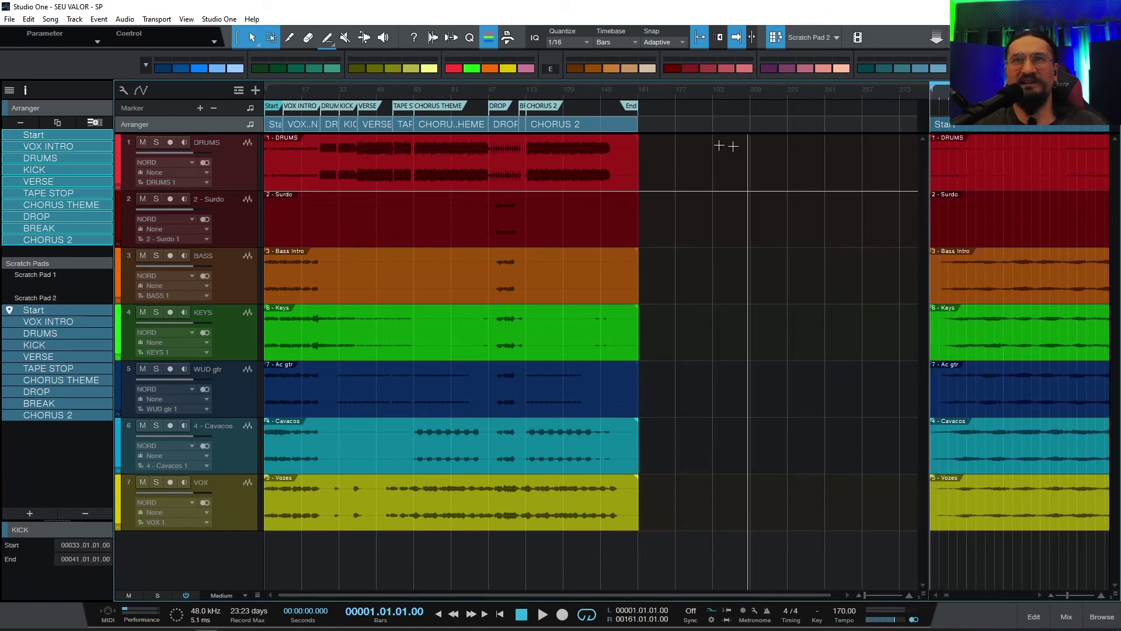
Play the KICK section from bar 33 in the main arrangement beside the scratch pad
{"action": "key", "text": "e"}
{"action": "key", "text": "e"}
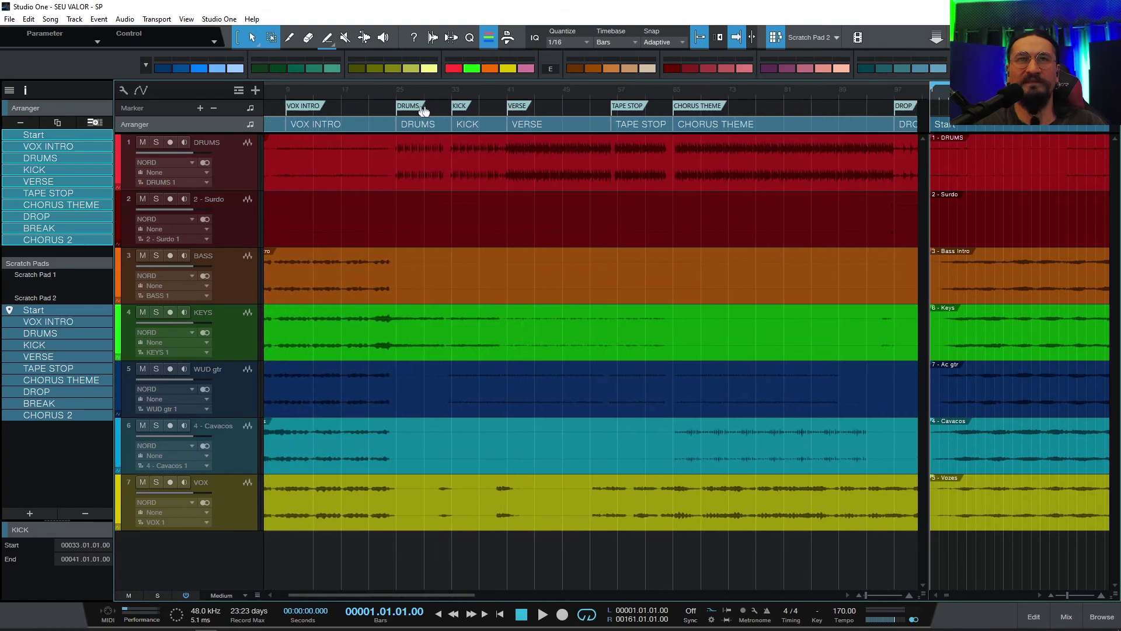
{"action": "left_click", "coordinate": [463, 92]}
{"action": "key", "text": "space"}
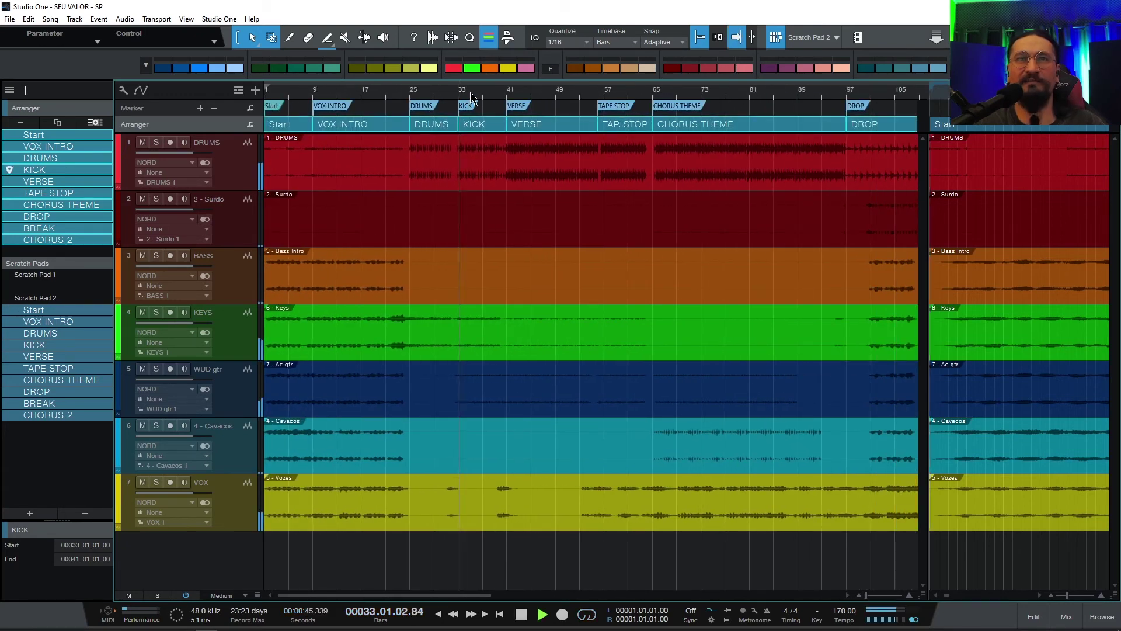
{"action": "key", "text": "space"}
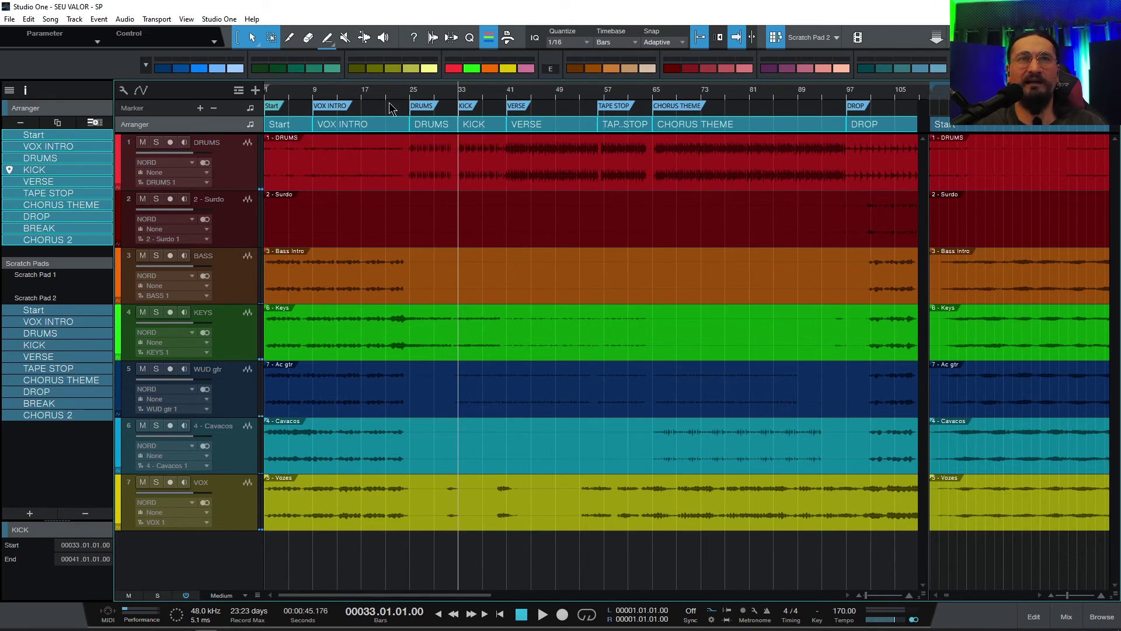
Replace the Start section with the KICK section at bar 1 and play the new opening from bar 4
{"action": "left_click_drag", "start_coordinate": [474, 124], "coordinate": [281, 127]}
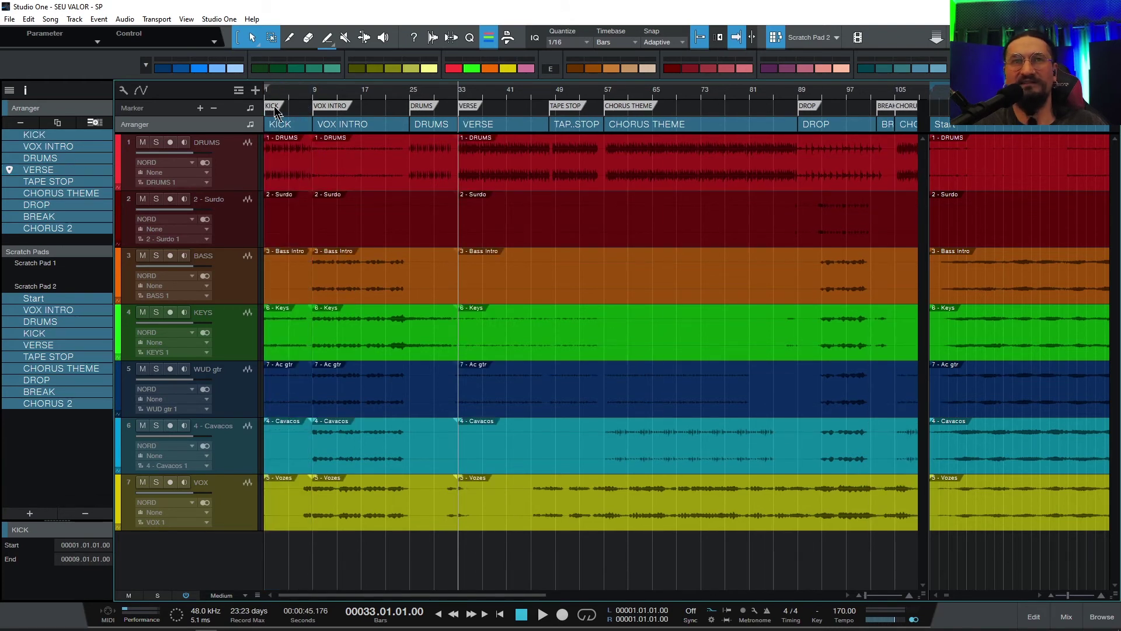
{"action": "left_click", "coordinate": [284, 95]}
{"action": "key", "text": "space"}
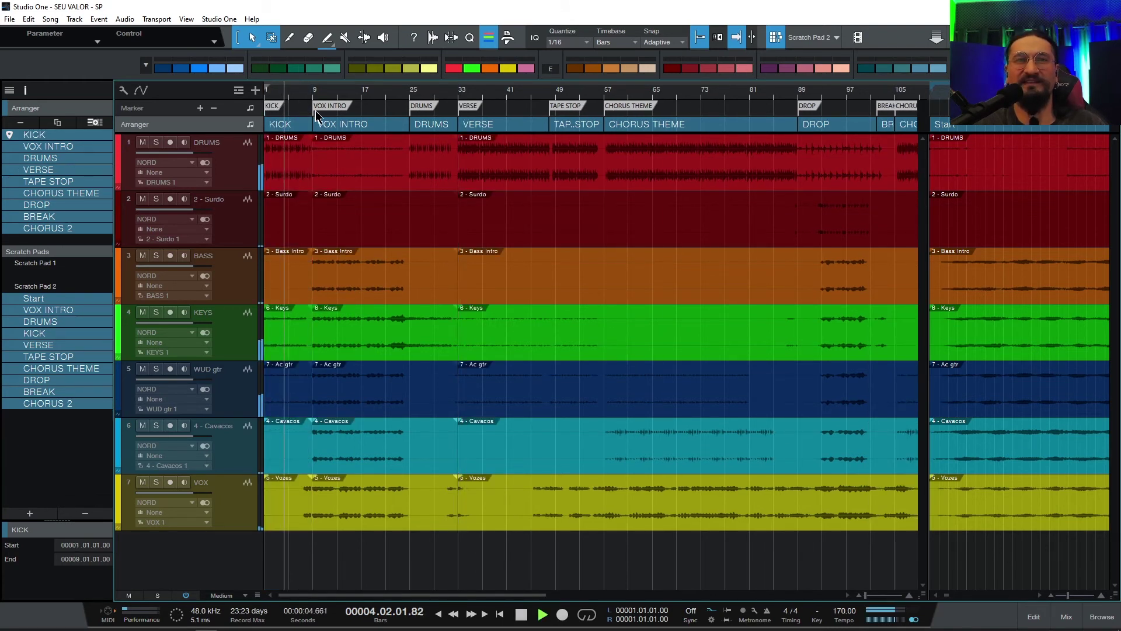
{"action": "key", "text": "space"}
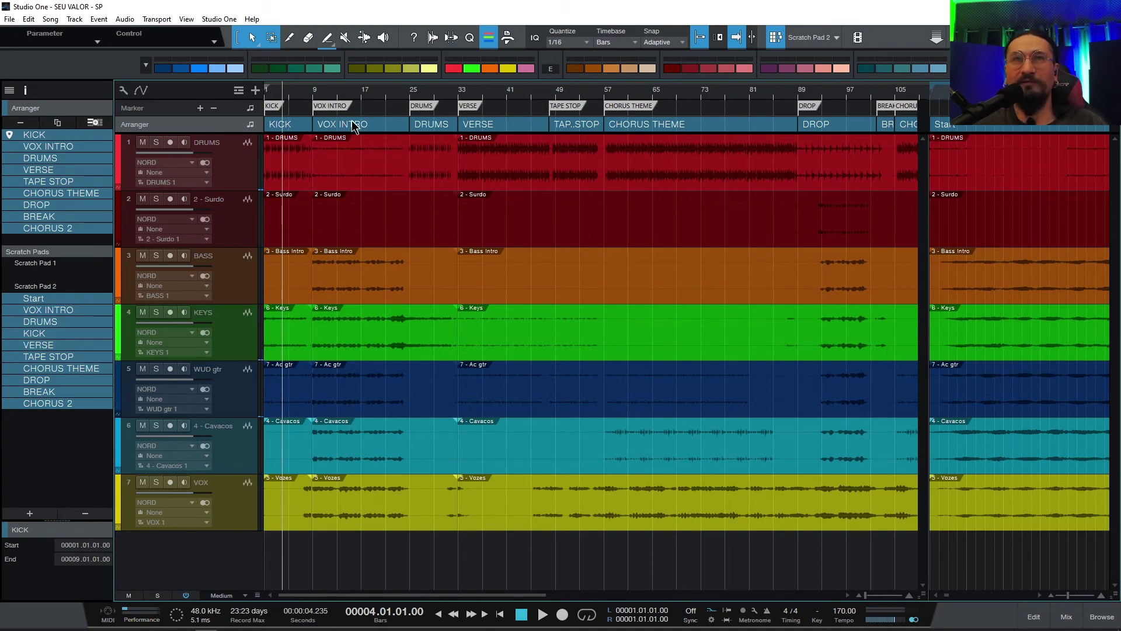
Select the DRUMS arranger section and play the song from its start at bar 25
{"action": "left_click", "coordinate": [428, 125]}
{"action": "left_click", "coordinate": [412, 106]}
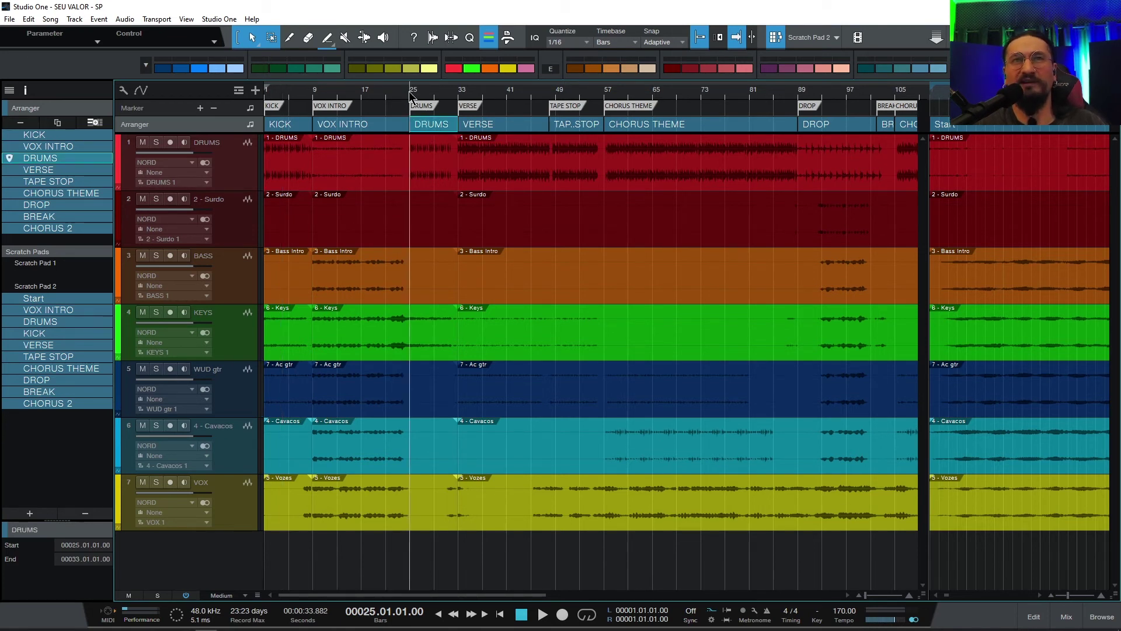
{"action": "key", "text": "space"}
{"action": "key", "text": "space"}
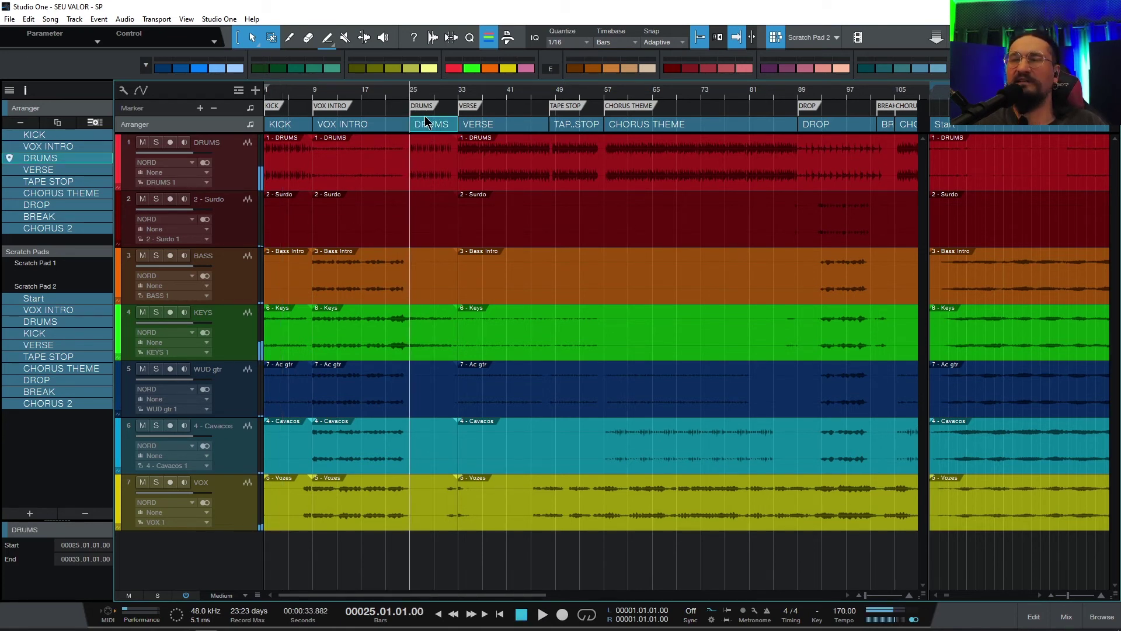
Replace the VOX INTRO section with the DRUMS section at bar 9 and play the new order from bar 12
{"action": "left_click_drag", "start_coordinate": [432, 124], "coordinate": [377, 128]}
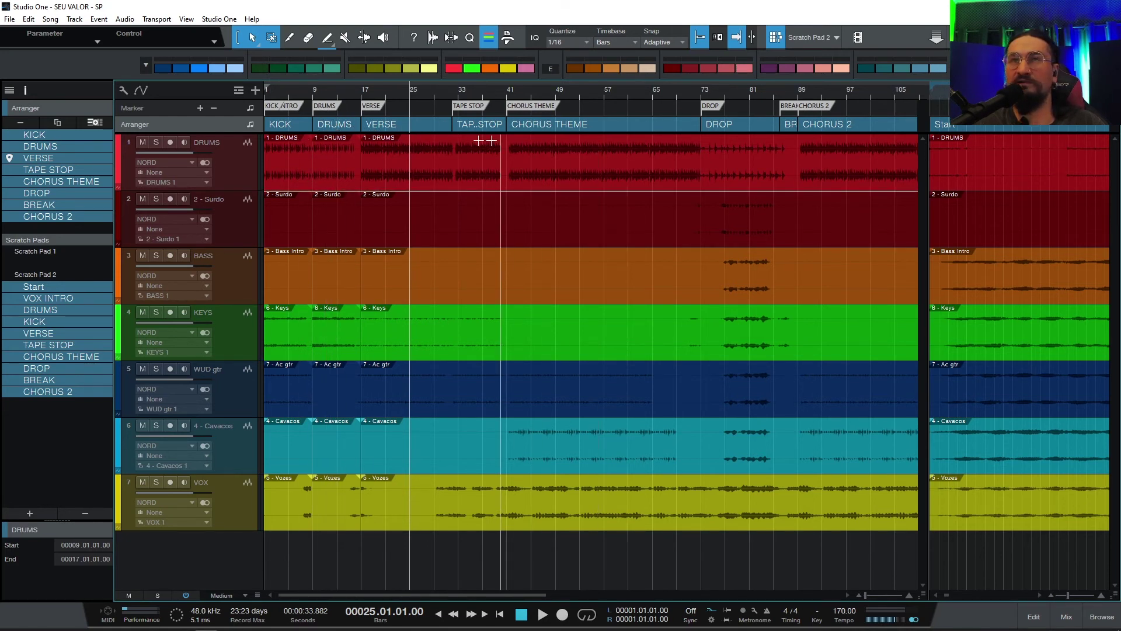
{"action": "left_click", "coordinate": [331, 106]}
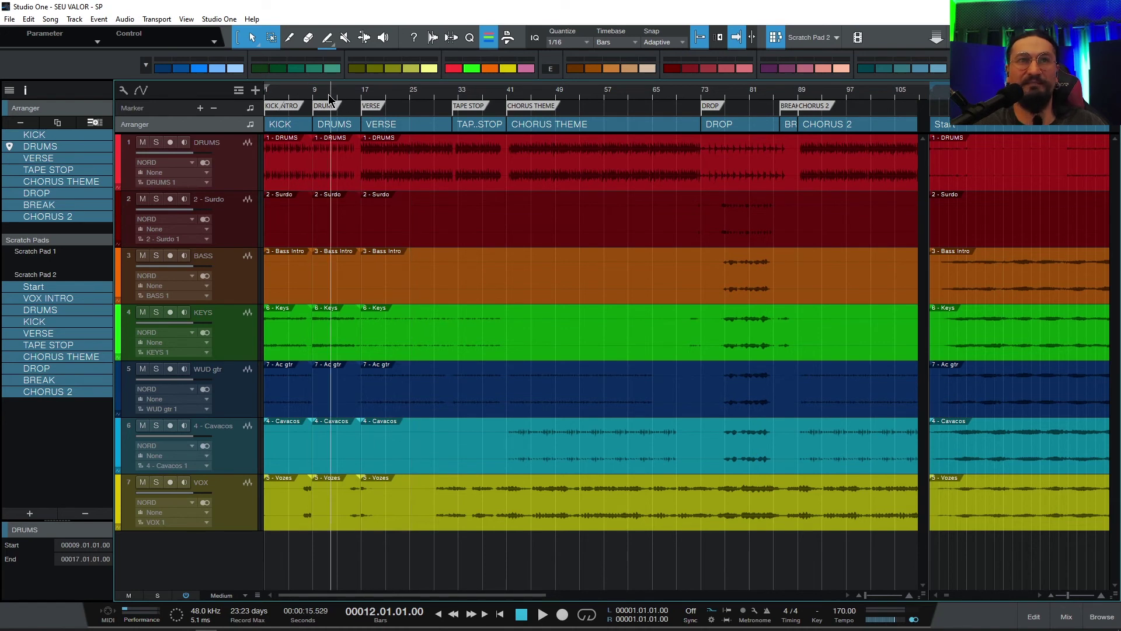
{"action": "key", "text": "space"}
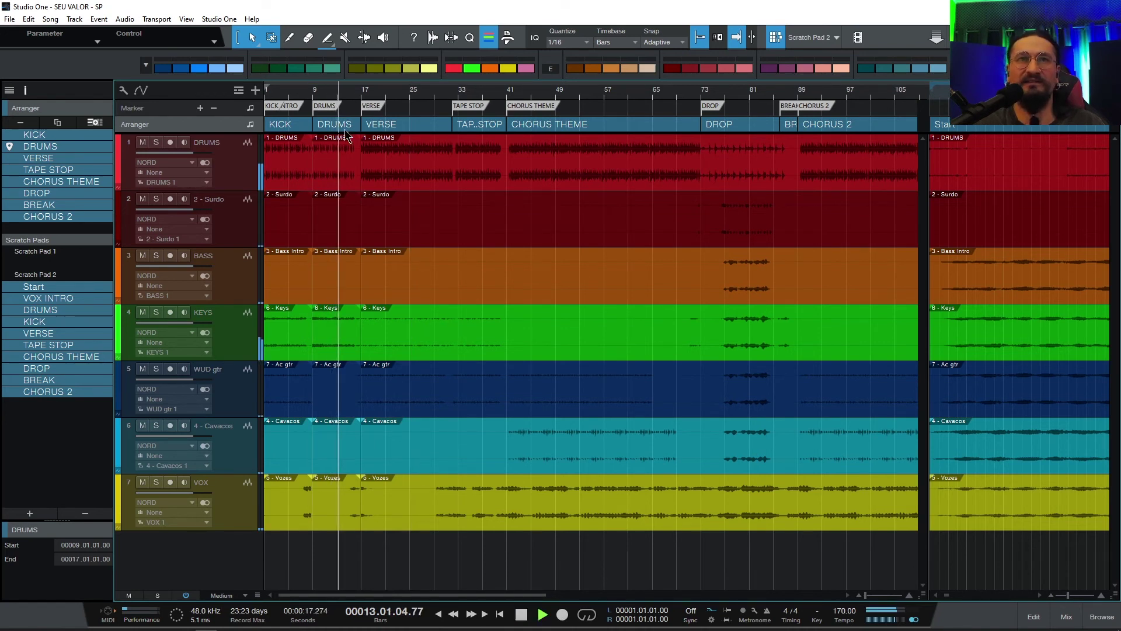
{"action": "key", "text": "space"}
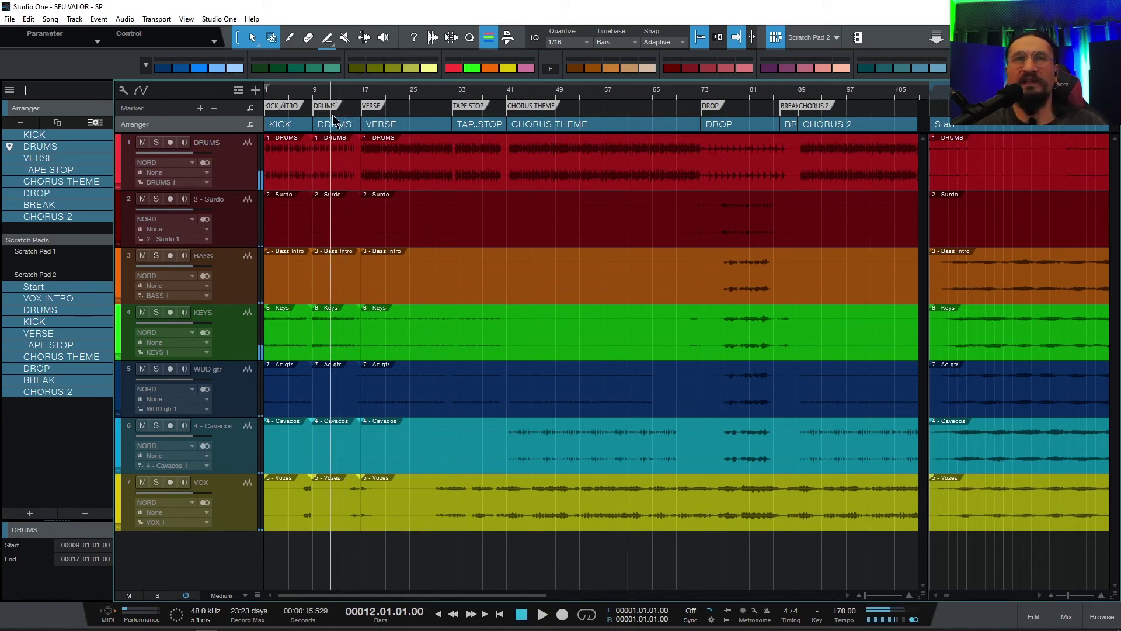
{"action": "scroll", "coordinate": [351, 94], "scroll_direction": "up", "scroll_amount": 3}
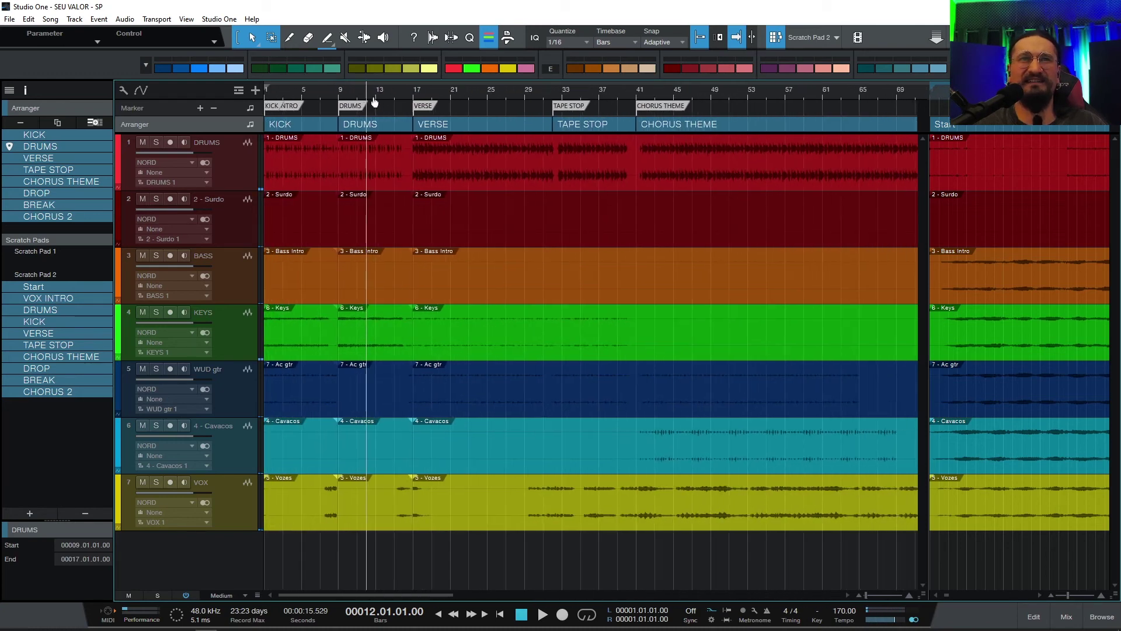
Play the song from bar 16 to check the transition from DRUMS into VERSE
{"action": "left_click", "coordinate": [379, 93]}
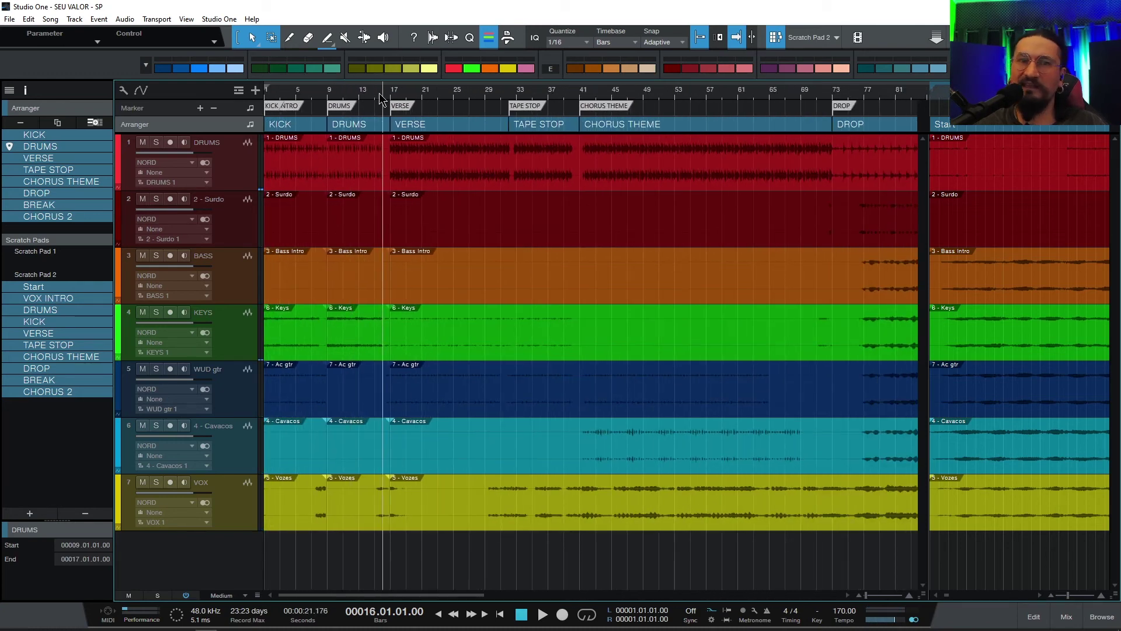
{"action": "key", "text": "space"}
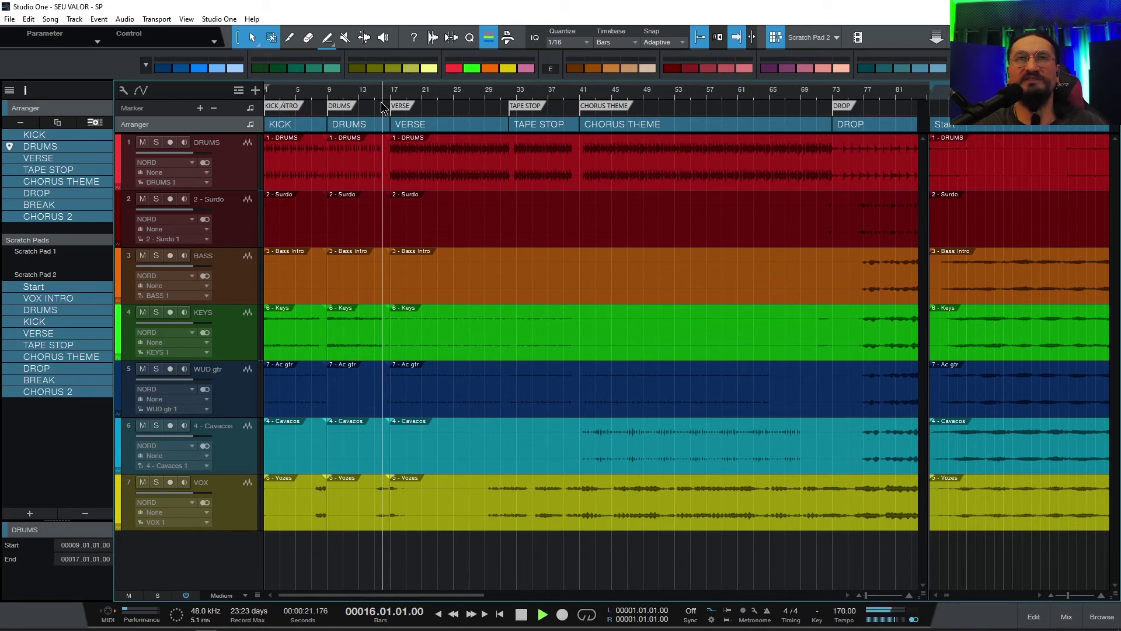
{"action": "key", "text": "space"}
Split the KICK arranger section in two at bar 5
{"action": "left_click", "coordinate": [295, 124]}
{"action": "left_click", "coordinate": [296, 95]}
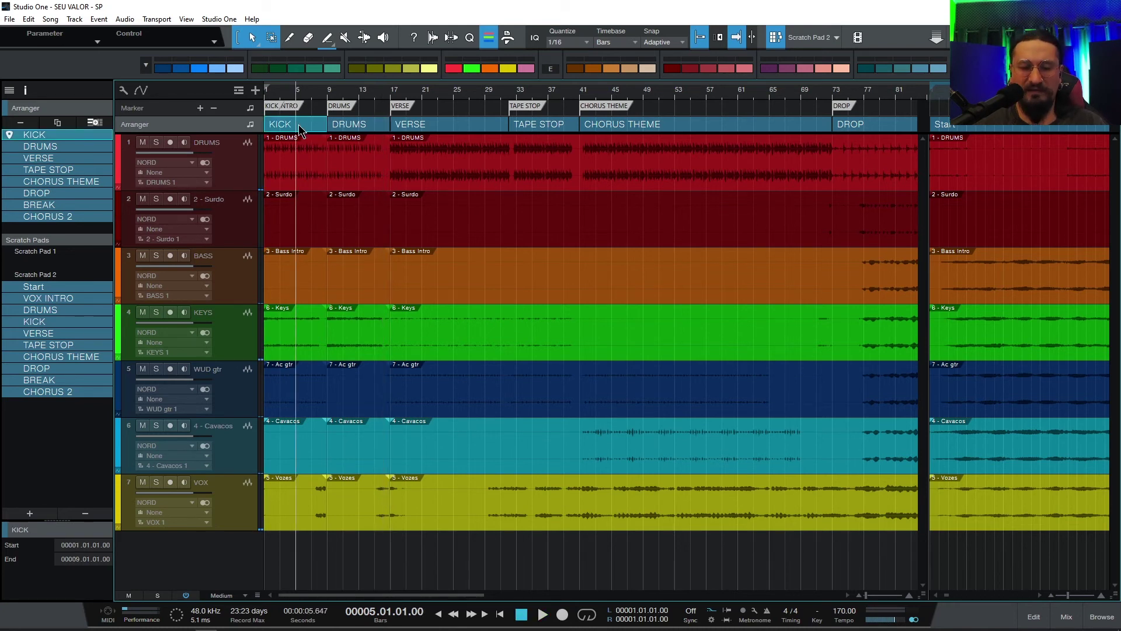
{"action": "key", "text": "3"}
{"action": "left_click", "coordinate": [298, 120]}
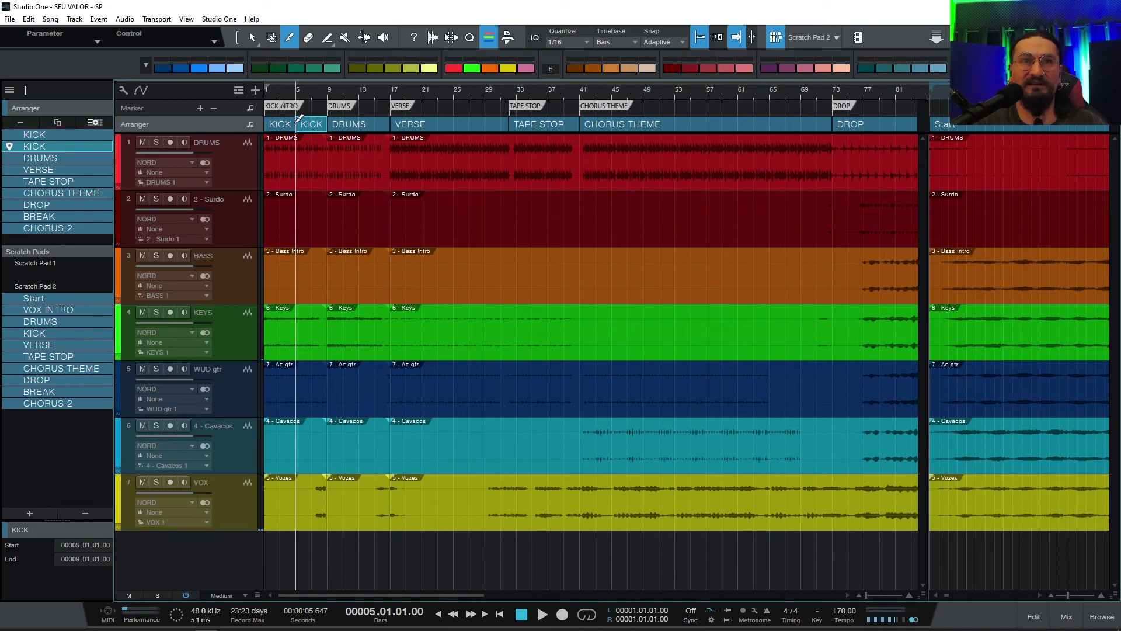
{"action": "key", "text": "1"}
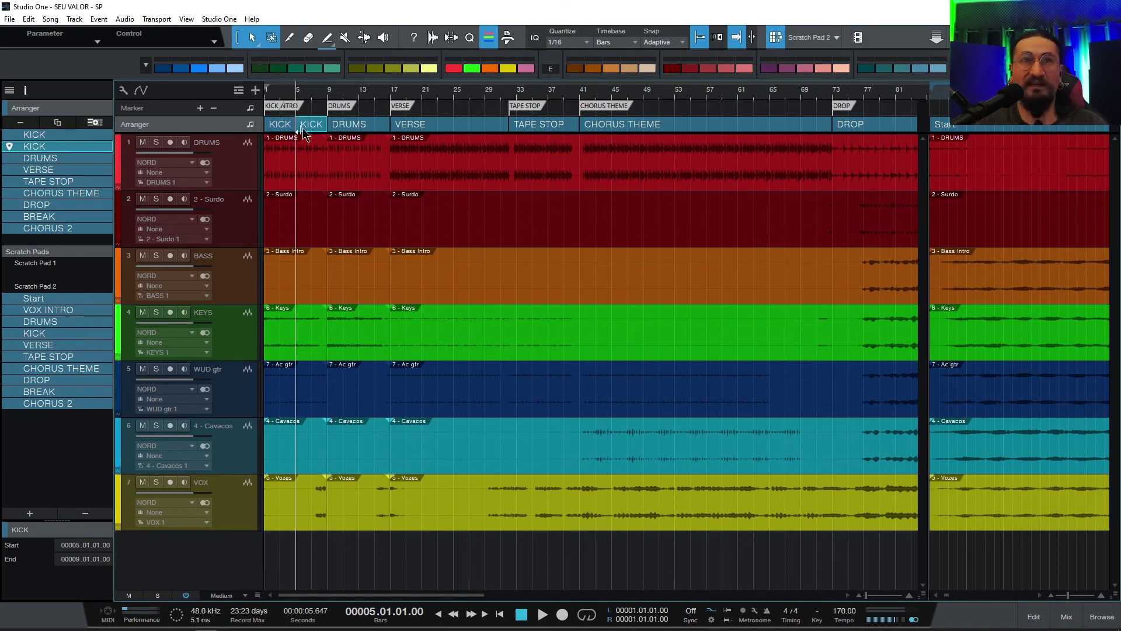
Move the TAPE STOP arranger section to bar 5, inserting it between the two KICK sections
{"action": "mouse_move", "coordinate": [346, 129]}
{"action": "left_mouse_down"}
{"action": "mouse_move", "coordinate": [315, 129]}
{"action": "mouse_move", "coordinate": [329, 124]}
{"action": "left_mouse_up"}
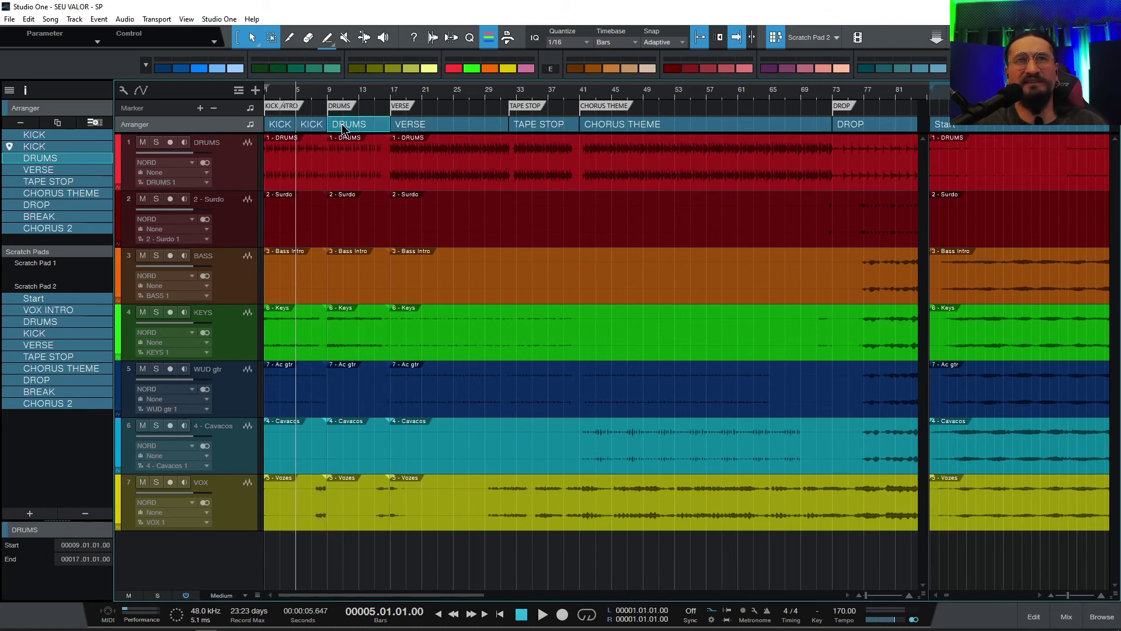
{"action": "left_click", "coordinate": [343, 129]}
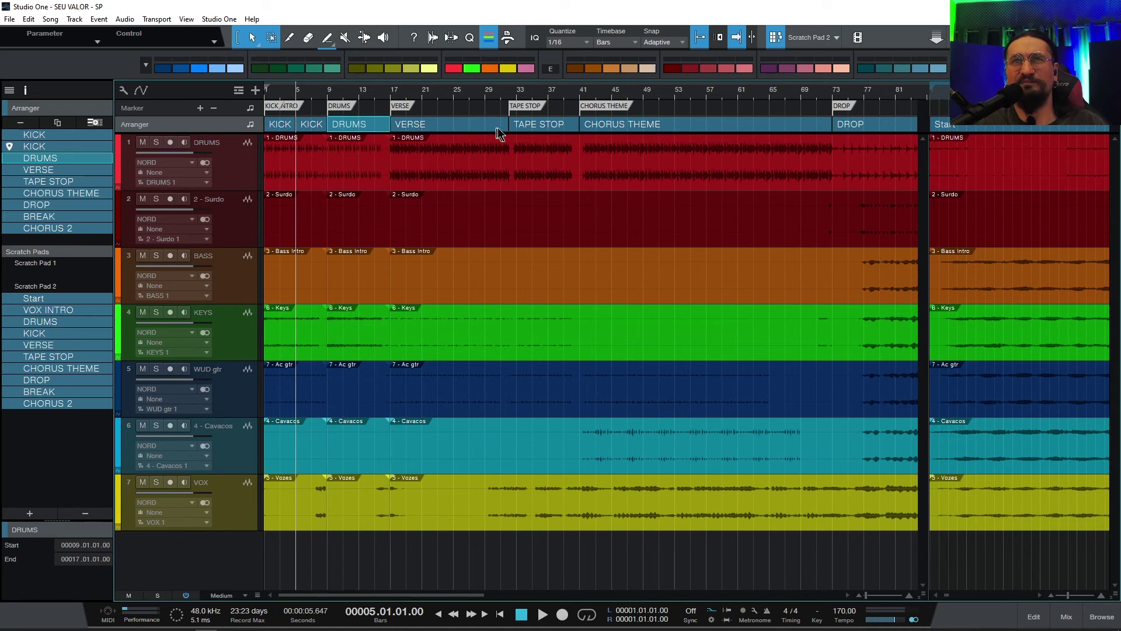
{"action": "left_click", "coordinate": [531, 125]}
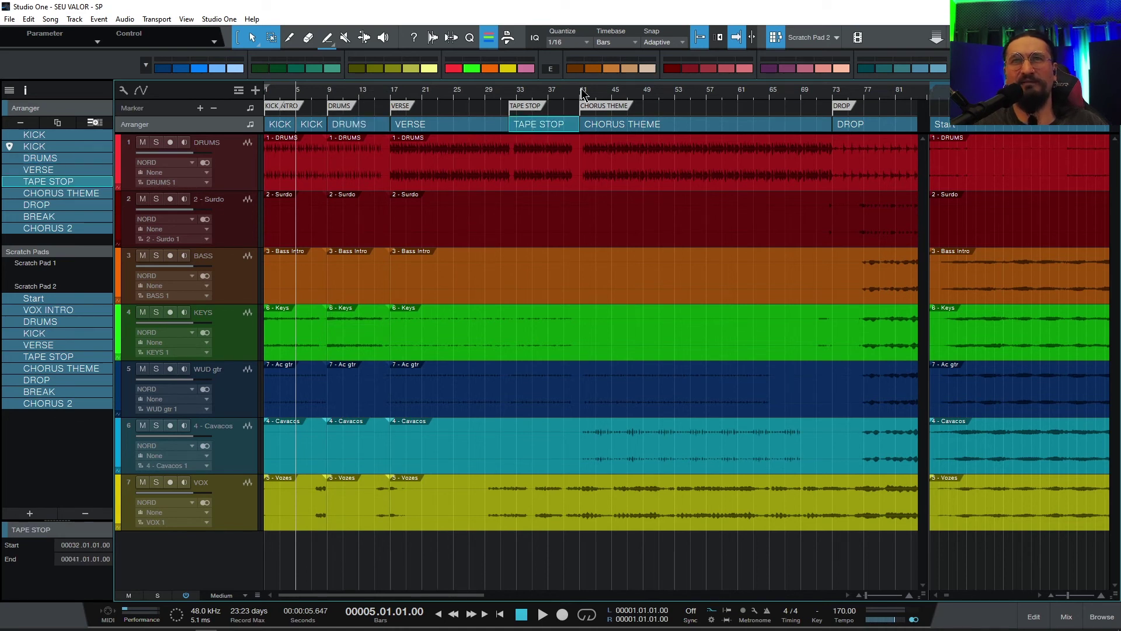
{"action": "left_click_drag", "start_coordinate": [526, 127], "coordinate": [303, 131]}
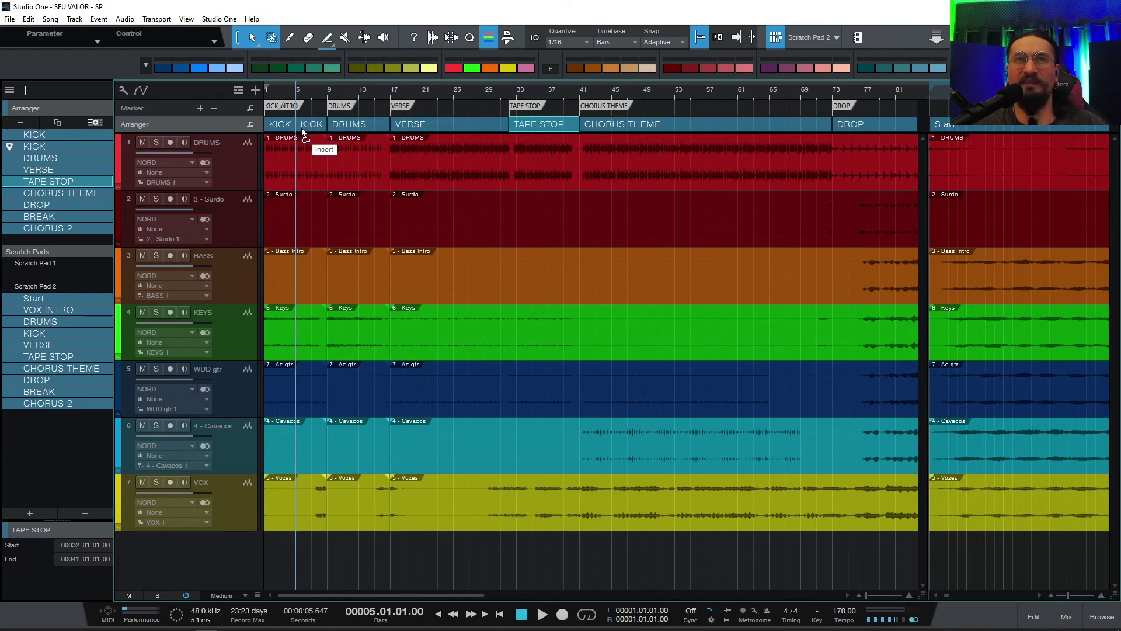
{"action": "mouse_move", "coordinate": [298, 128]}
{"action": "left_mouse_down"}
{"action": "mouse_move", "coordinate": [314, 125]}
{"action": "mouse_move", "coordinate": [299, 127]}
{"action": "left_mouse_up"}
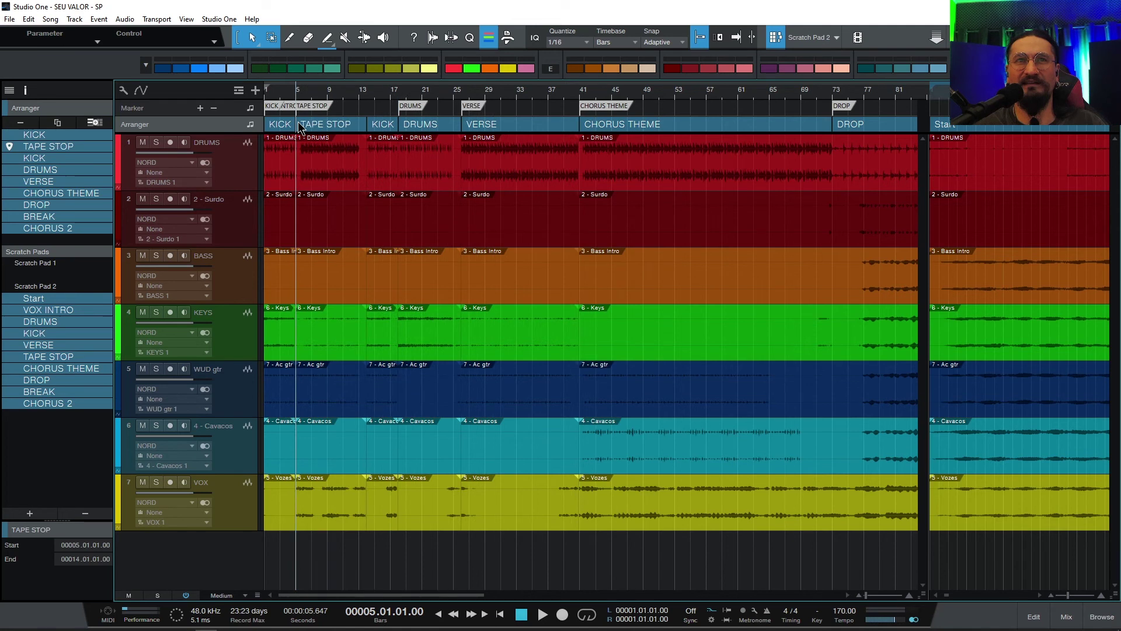
Play the song from bar 4 through the change from KICK into TAPE STOP
{"action": "left_click", "coordinate": [289, 93]}
{"action": "key", "text": "space"}
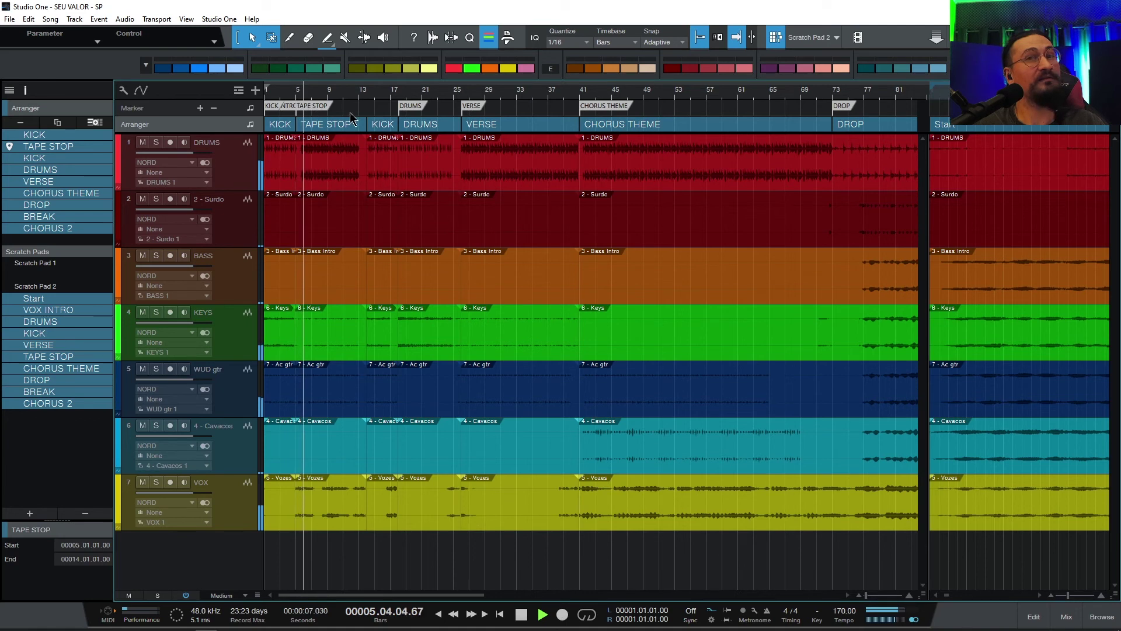
{"action": "key", "text": "space"}
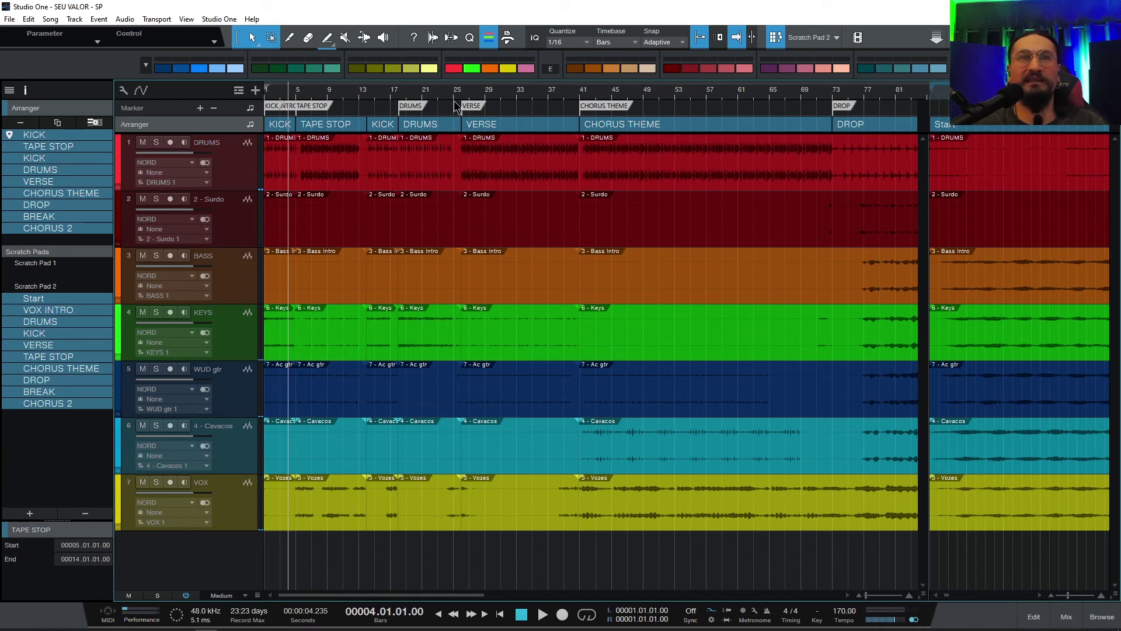
Play the CHORUS THEME section from near its start, and again from bar 51
{"action": "left_click", "coordinate": [589, 96]}
{"action": "key", "text": "space"}
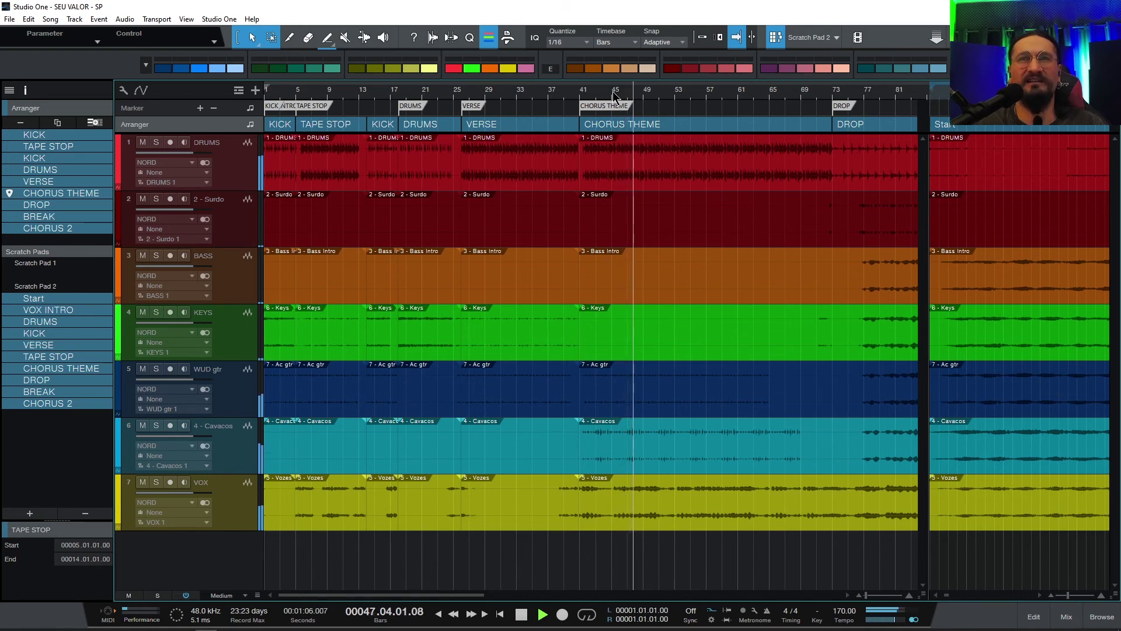
{"action": "key", "text": "space"}
{"action": "left_click", "coordinate": [660, 91]}
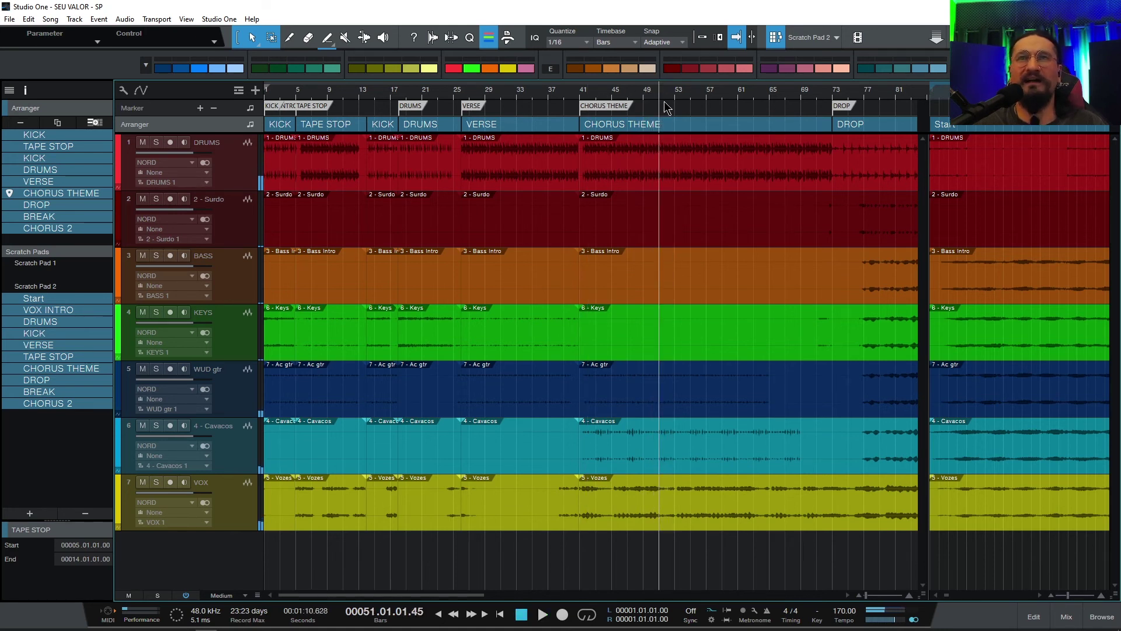
{"action": "key", "text": "space"}
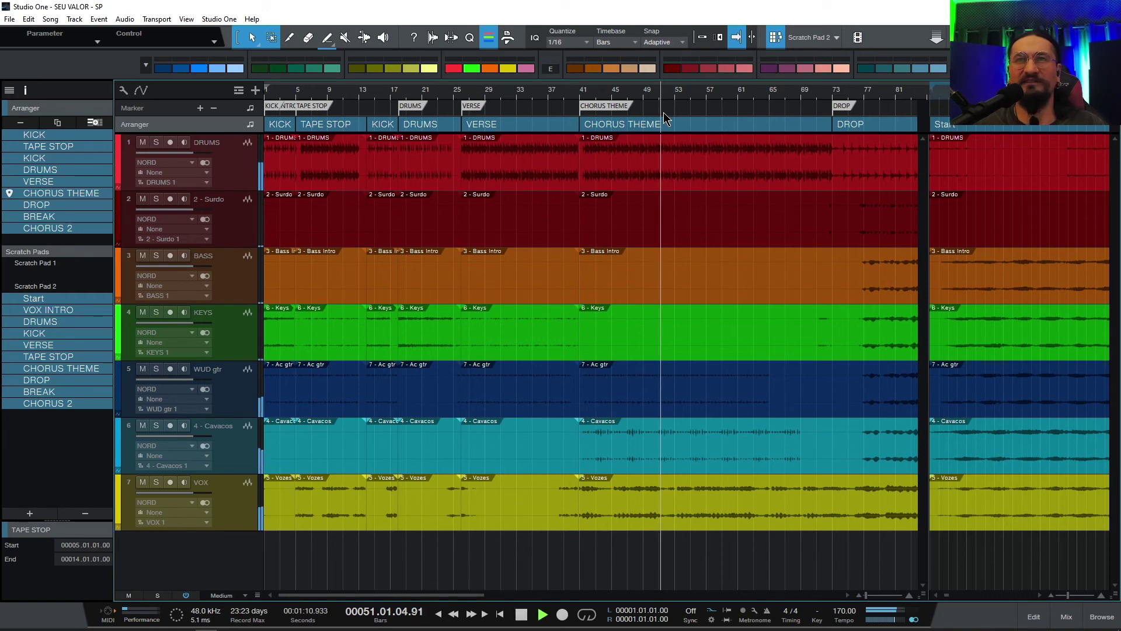
{"action": "key", "text": "space"}
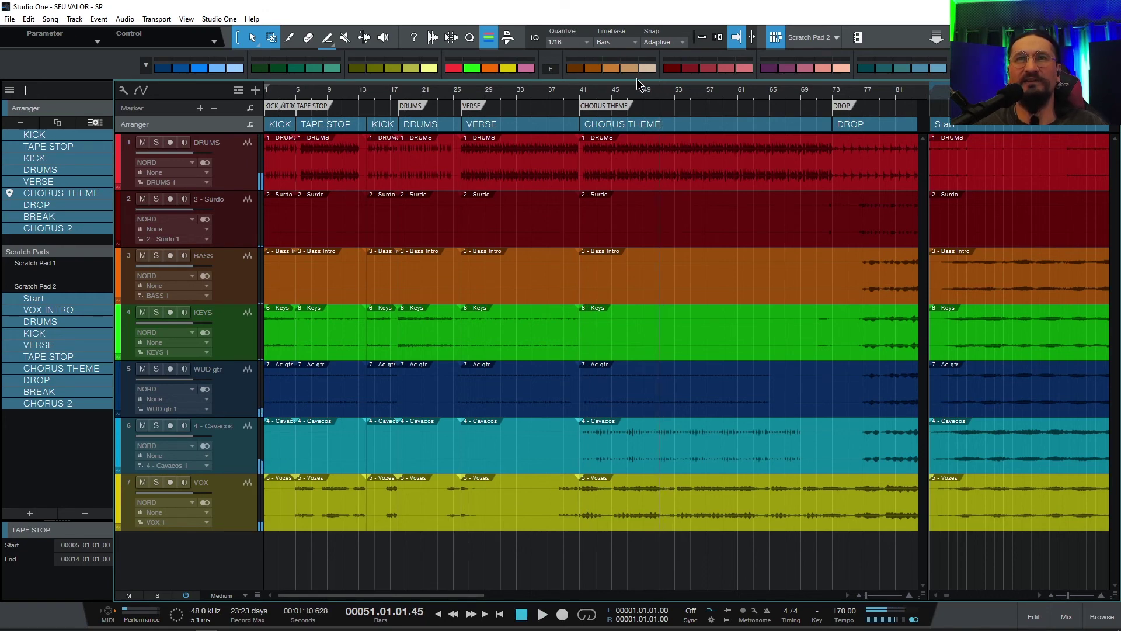
Set the playback start just before bar 50 in CHORUS THEME and play the vocal phrase from there
{"action": "left_click_drag", "start_coordinate": [644, 90], "coordinate": [663, 102]}
{"action": "left_click", "coordinate": [662, 90]}
{"action": "key", "text": "space"}
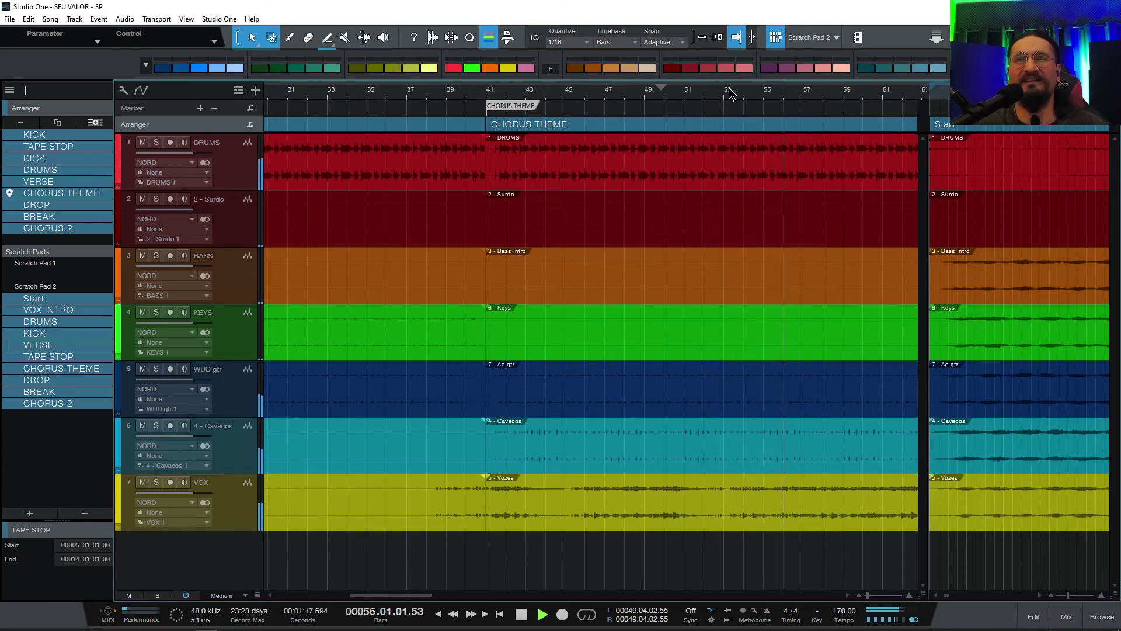
{"action": "key", "text": "space"}
{"action": "key", "text": "space"}
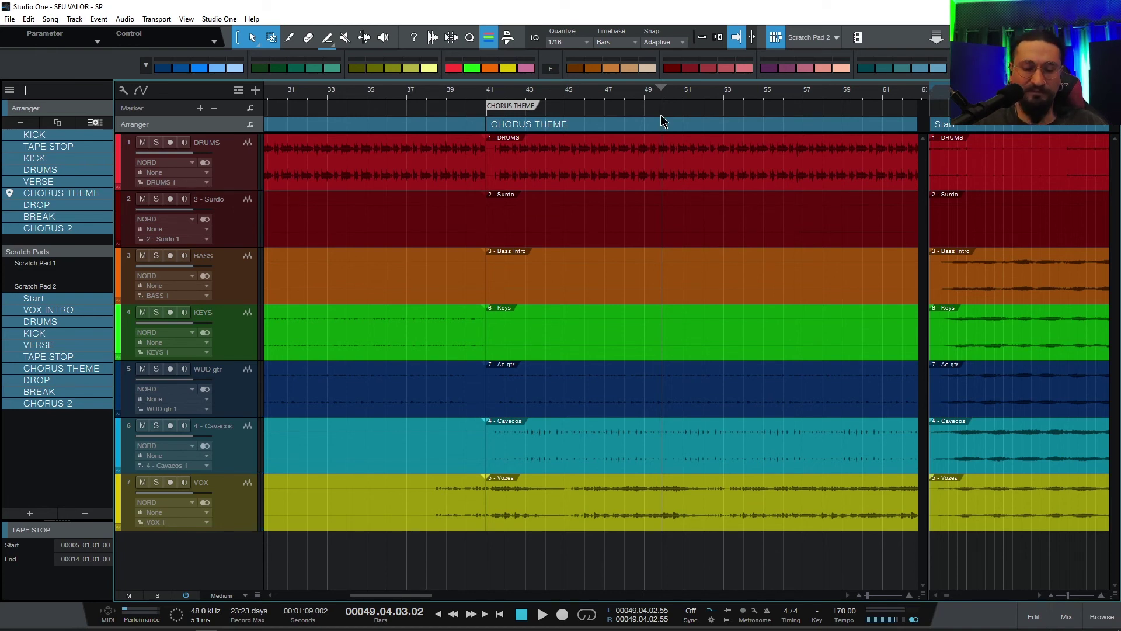
Split the CHORUS THEME arranger section just before bar 50 and play from the split
{"action": "key", "text": "3"}
{"action": "left_click", "coordinate": [664, 119]}
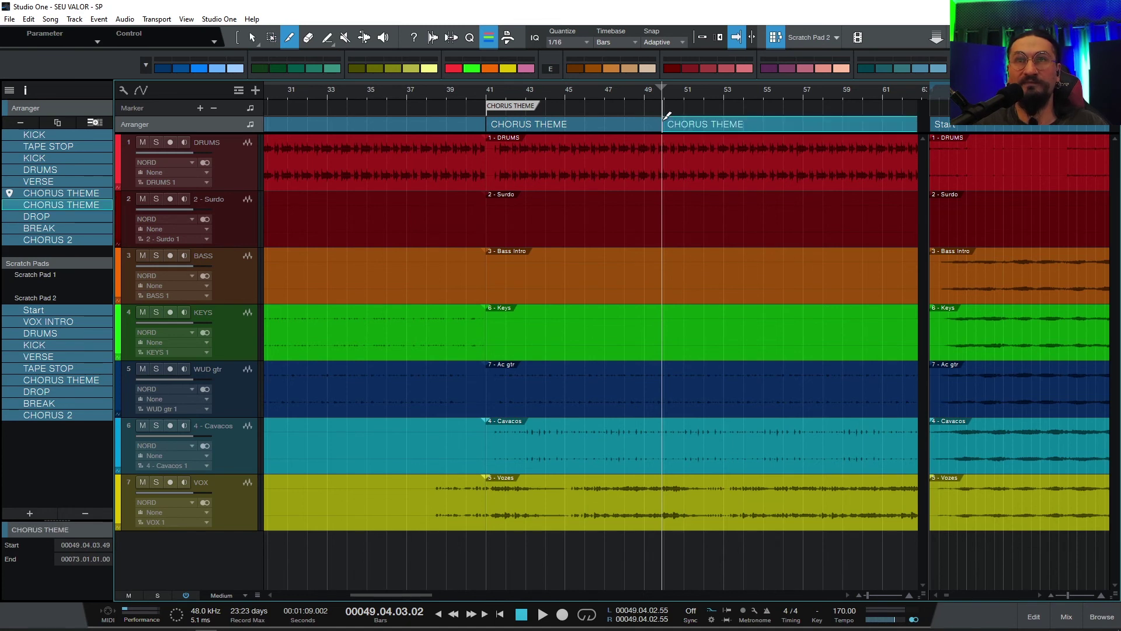
{"action": "key", "text": "space"}
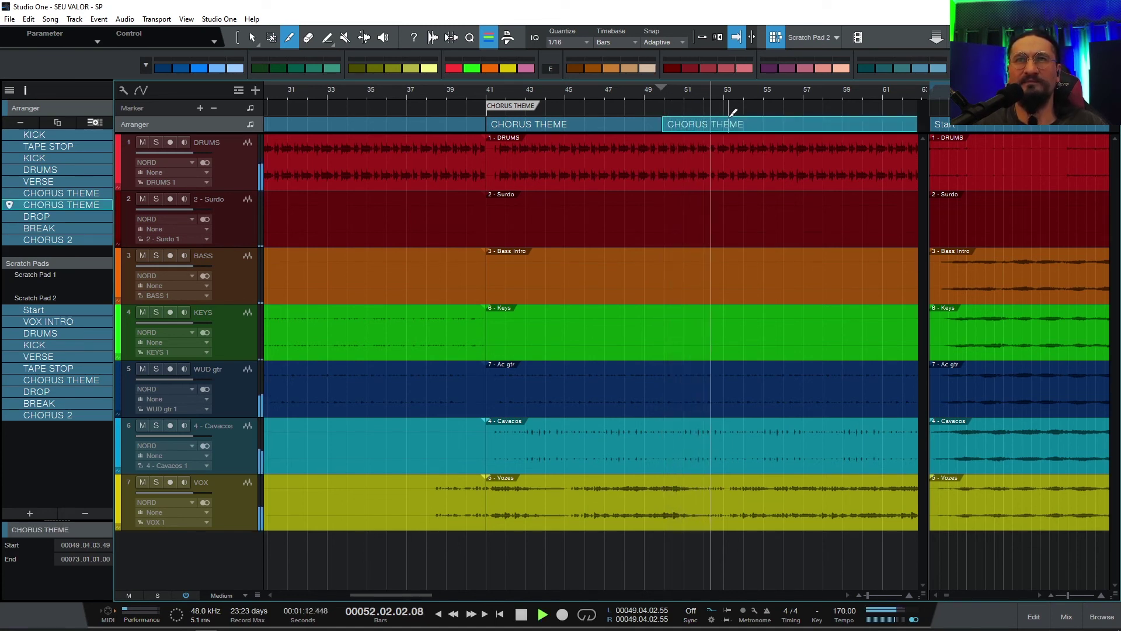
{"action": "key", "text": "space"}
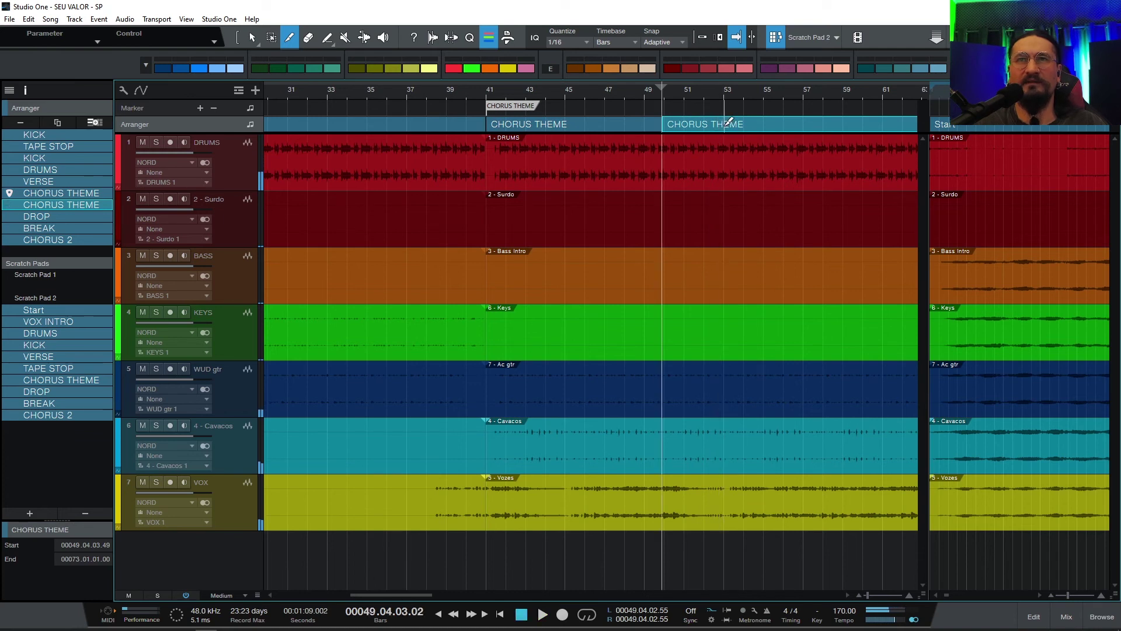
Split the second CHORUS THEME arranger section at bar 53
{"action": "left_click", "coordinate": [729, 121]}
{"action": "key", "text": "ctrl+z"}
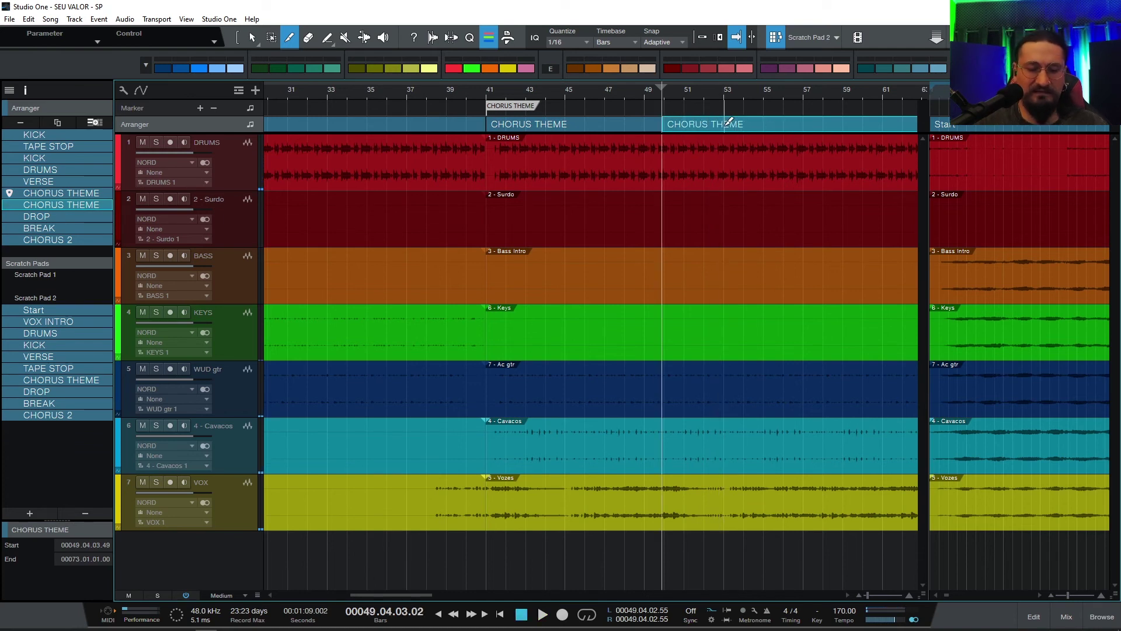
{"action": "left_click", "coordinate": [726, 121]}
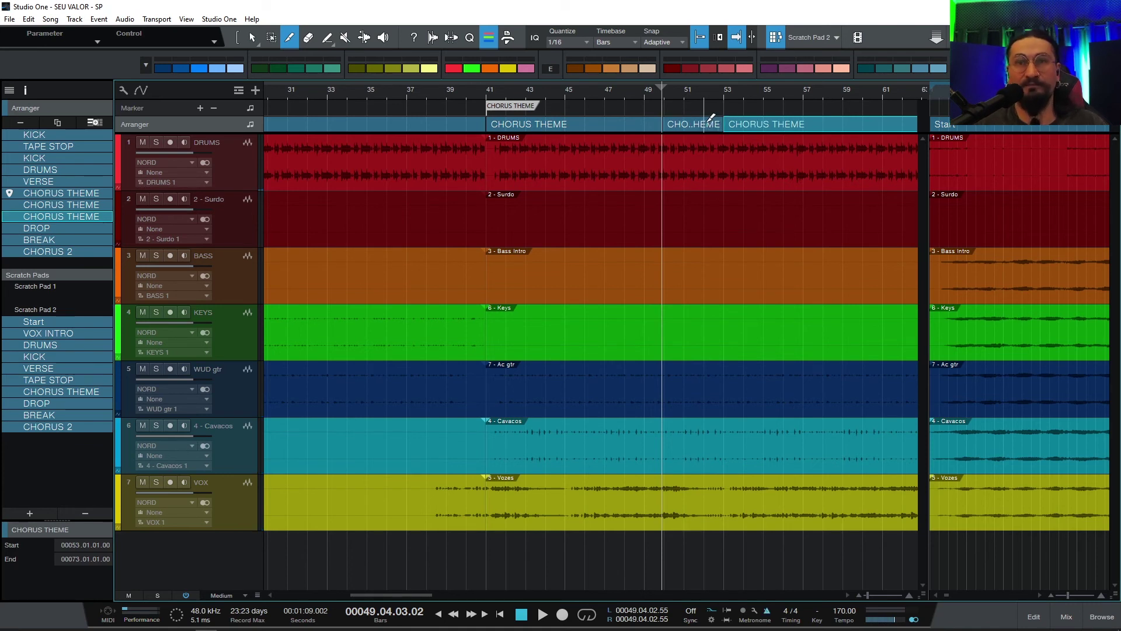
{"action": "key", "text": "1"}
Duplicate the short CHORUS THEME section that ends at bar 53 eight times in a row
{"action": "left_click", "coordinate": [704, 125]}
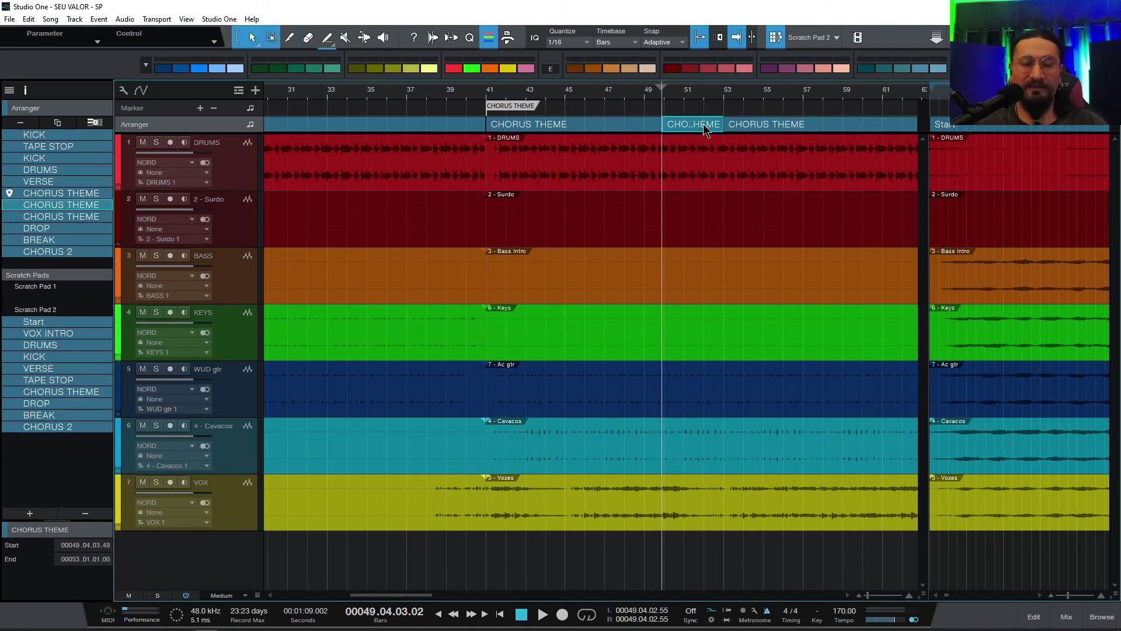
{"action": "key", "text": "d"}
{"action": "key", "text": "d"}
{"action": "key", "text": "d"}
{"action": "key", "text": "d"}
{"action": "key", "text": "d"}
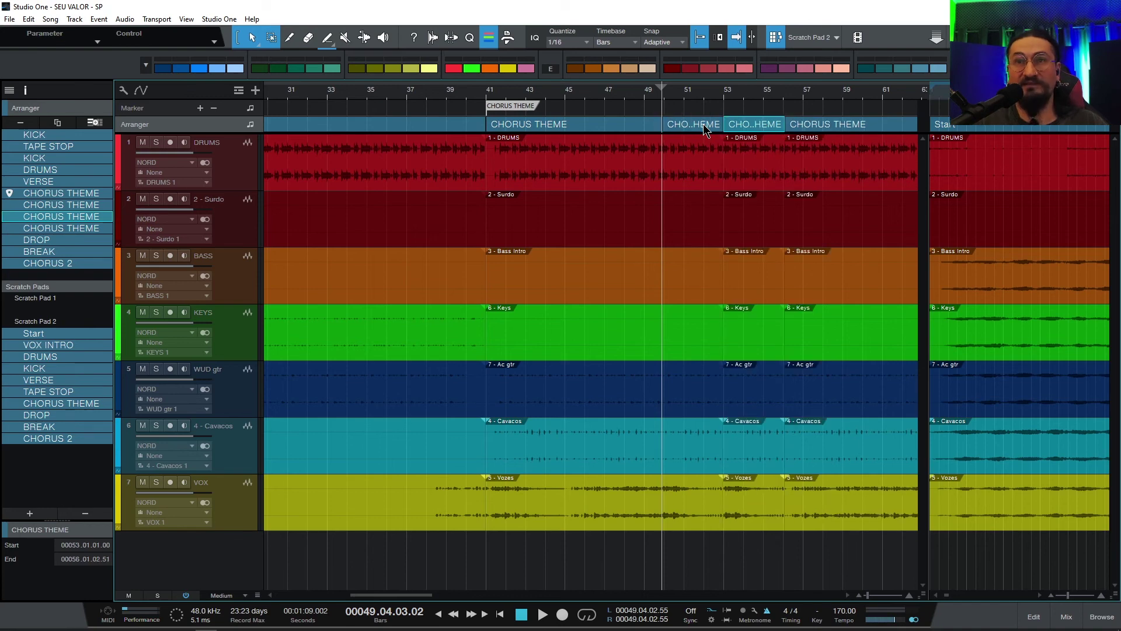
{"action": "key", "text": "d"}
{"action": "key", "text": "d"}
{"action": "key", "text": "d"}
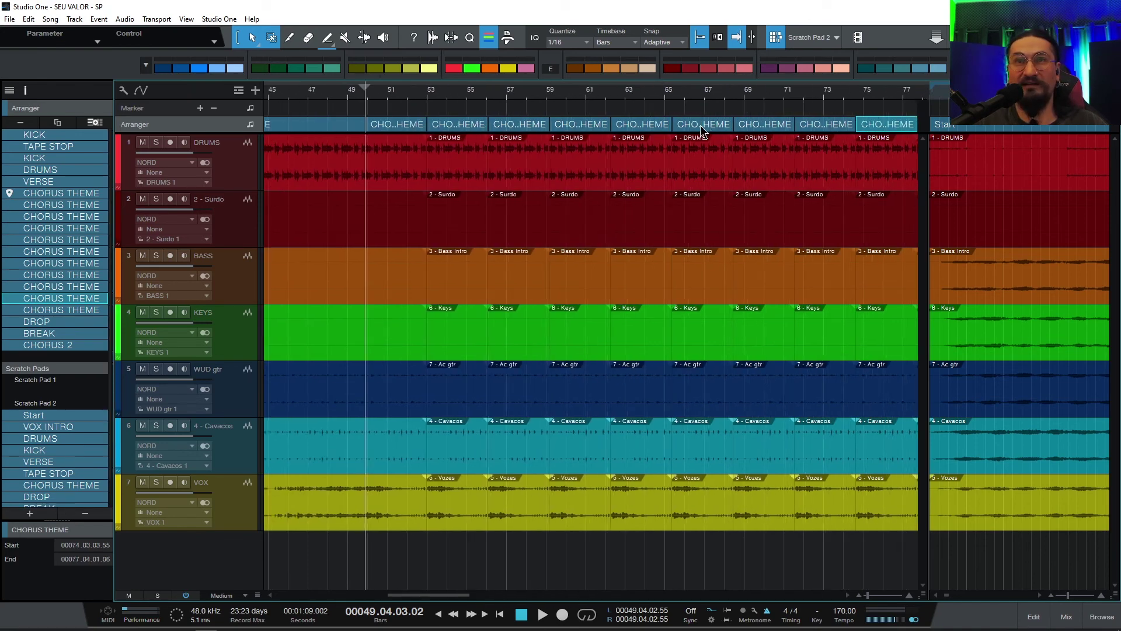
Play the song from bar 51 into the repeated CHORUS THEME sections and view the whole arrangement
{"action": "left_click", "coordinate": [392, 95]}
{"action": "key", "text": "space"}
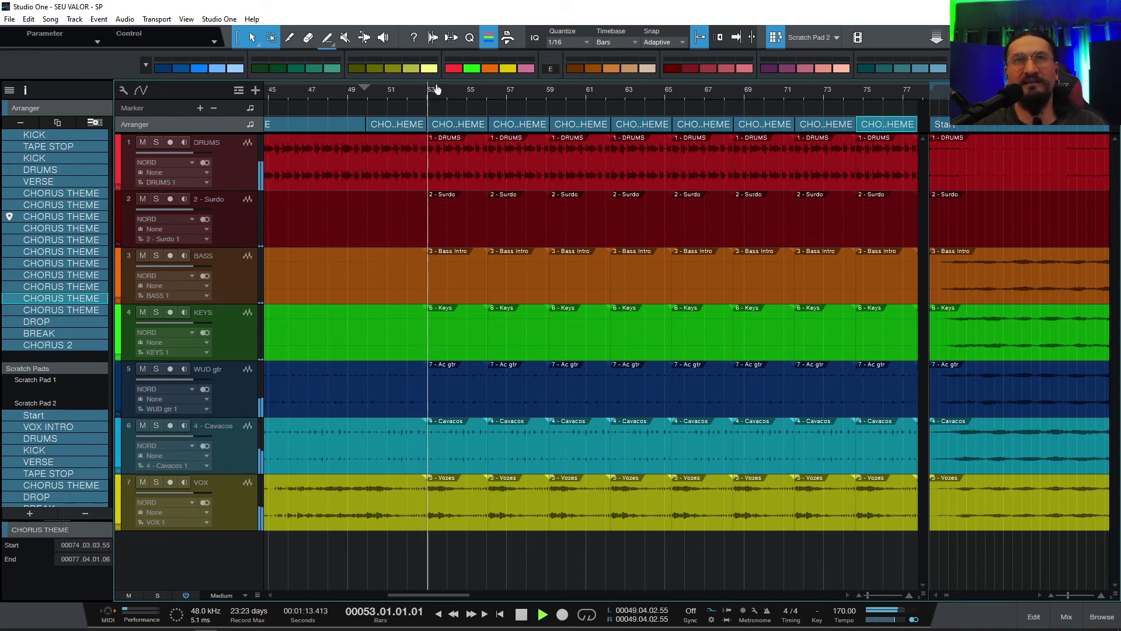
{"action": "key", "text": "w"}
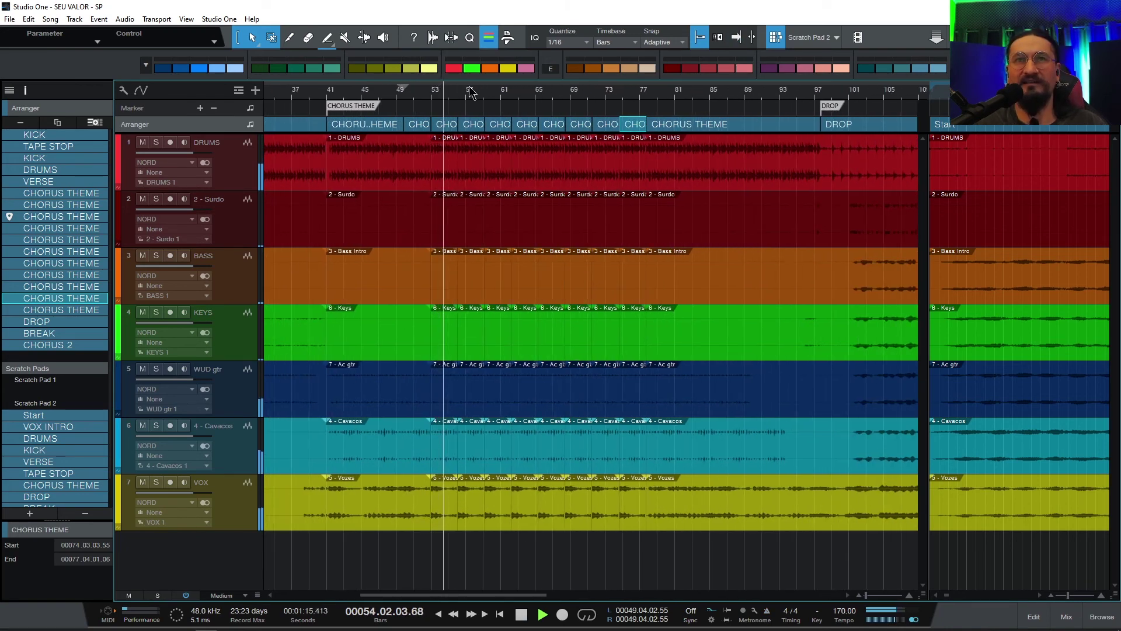
{"action": "key", "text": "space"}
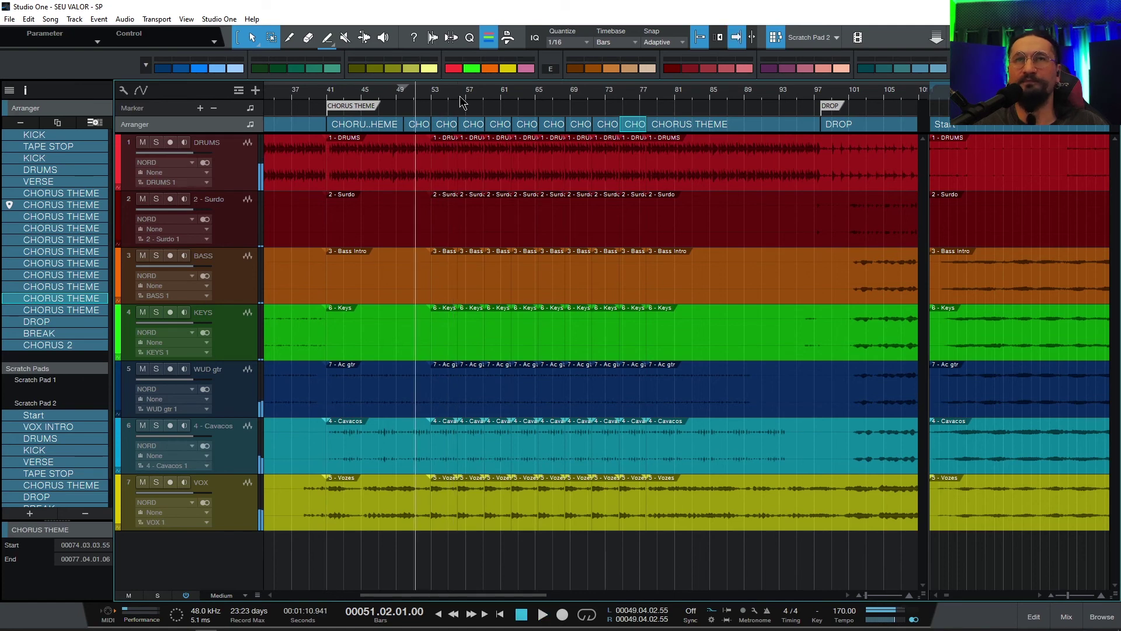
{"action": "left_click_drag", "start_coordinate": [460, 94], "coordinate": [467, 82]}
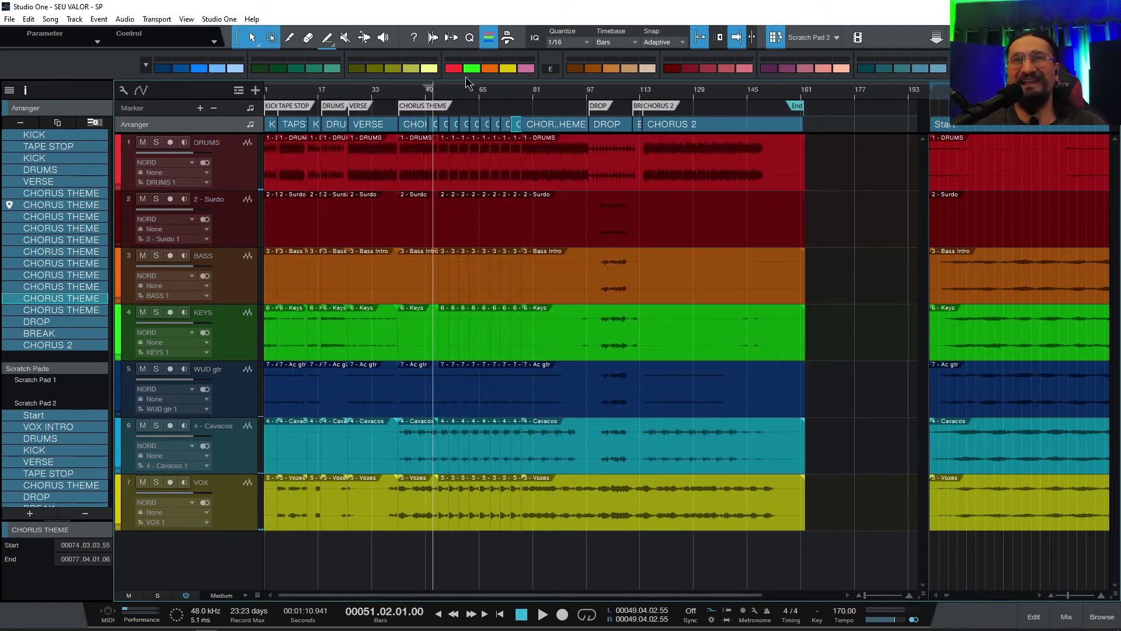
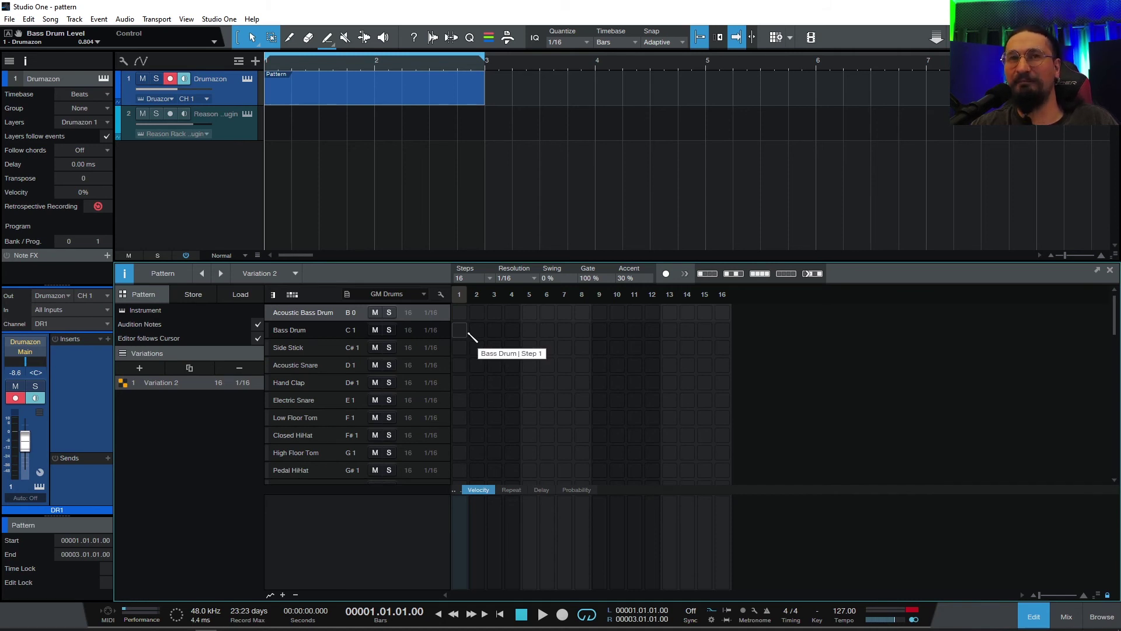
With the Drumazon pattern playing, add Bass Drum hits on steps 1, 5, 9 and 13 and Hand Clap hits on steps 5 and 13
{"action": "left_click", "coordinate": [460, 330]}
{"action": "key", "text": "space"}
{"action": "left_click", "coordinate": [530, 330]}
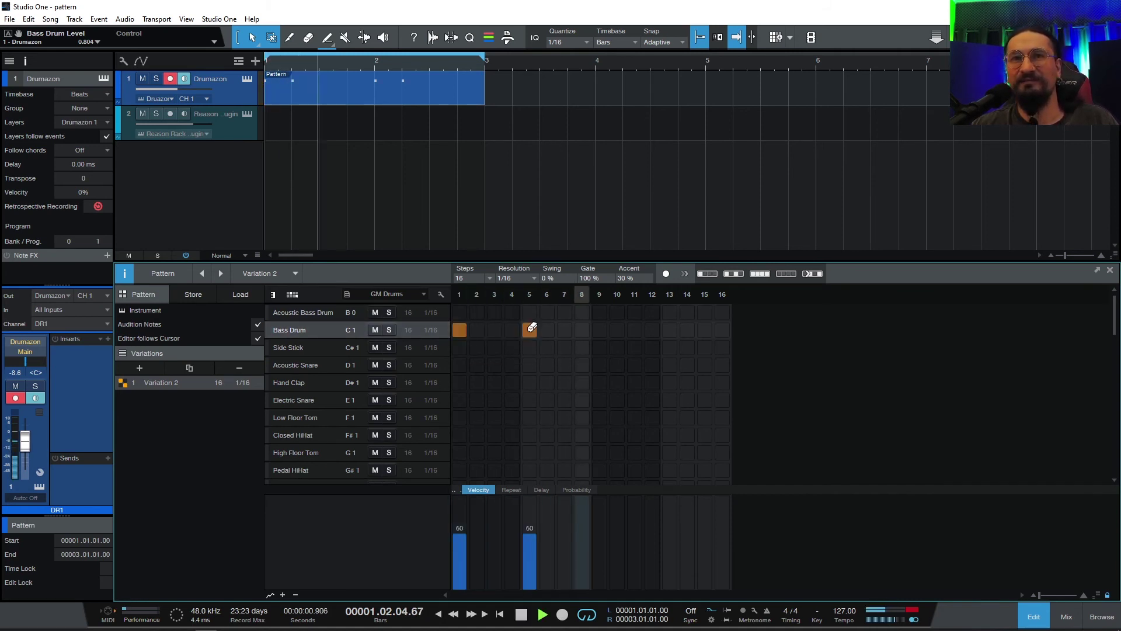
{"action": "left_click", "coordinate": [600, 330]}
{"action": "left_click", "coordinate": [670, 330]}
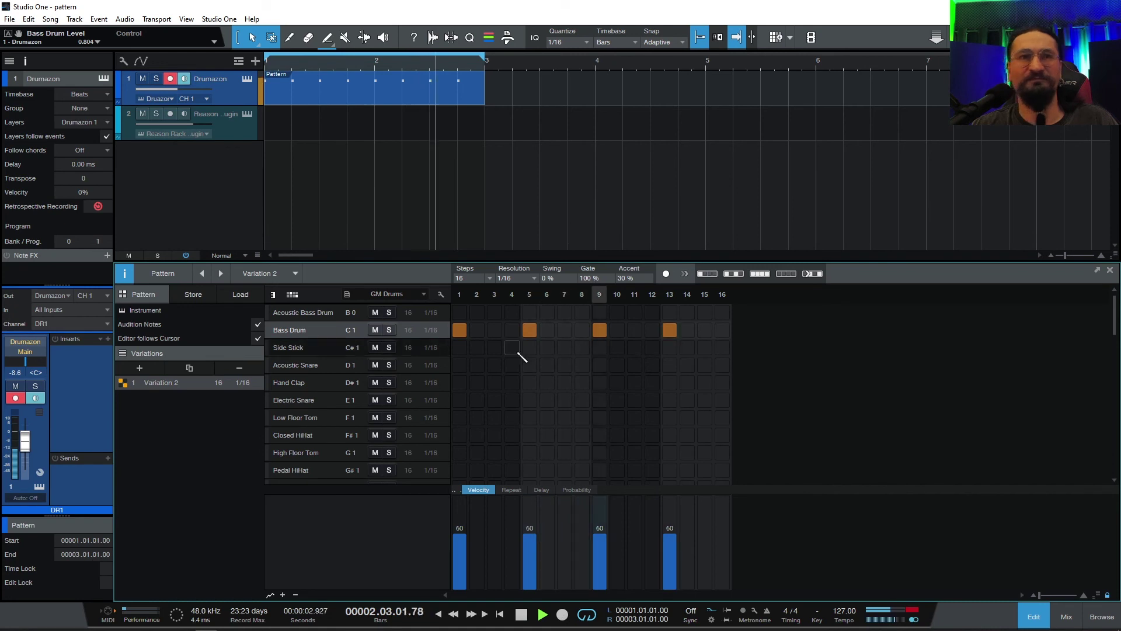
{"action": "left_click", "coordinate": [530, 383]}
{"action": "left_click", "coordinate": [670, 383]}
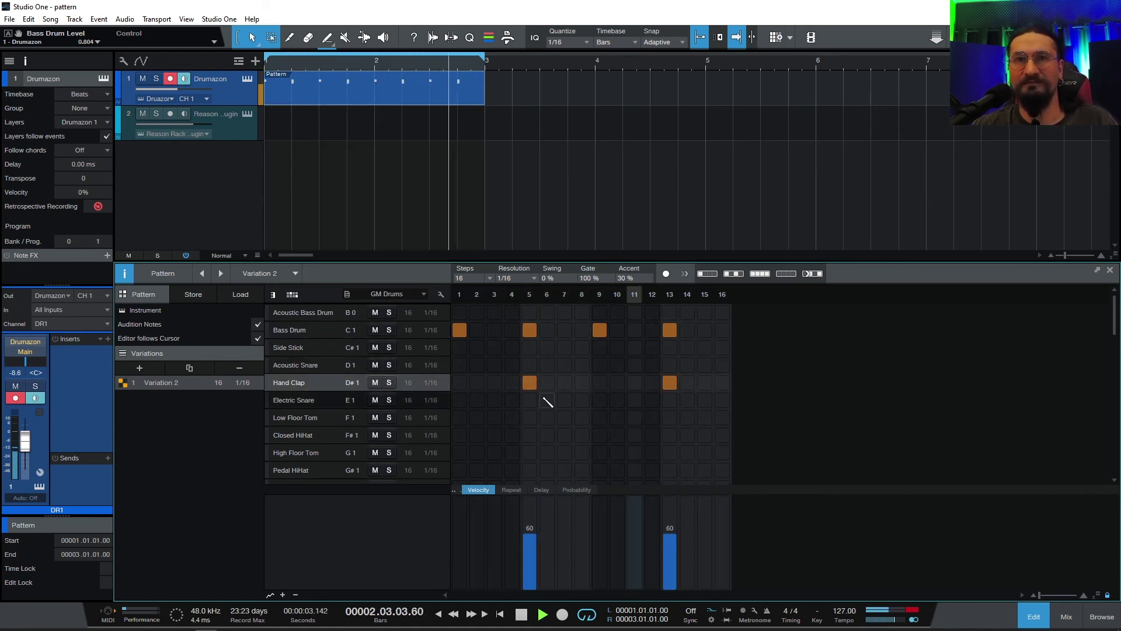
Add Closed HiHat hits on steps 3, 7, 11 and 15 of the Drumazon pattern's Variation 2
{"action": "left_click", "coordinate": [480, 437]}
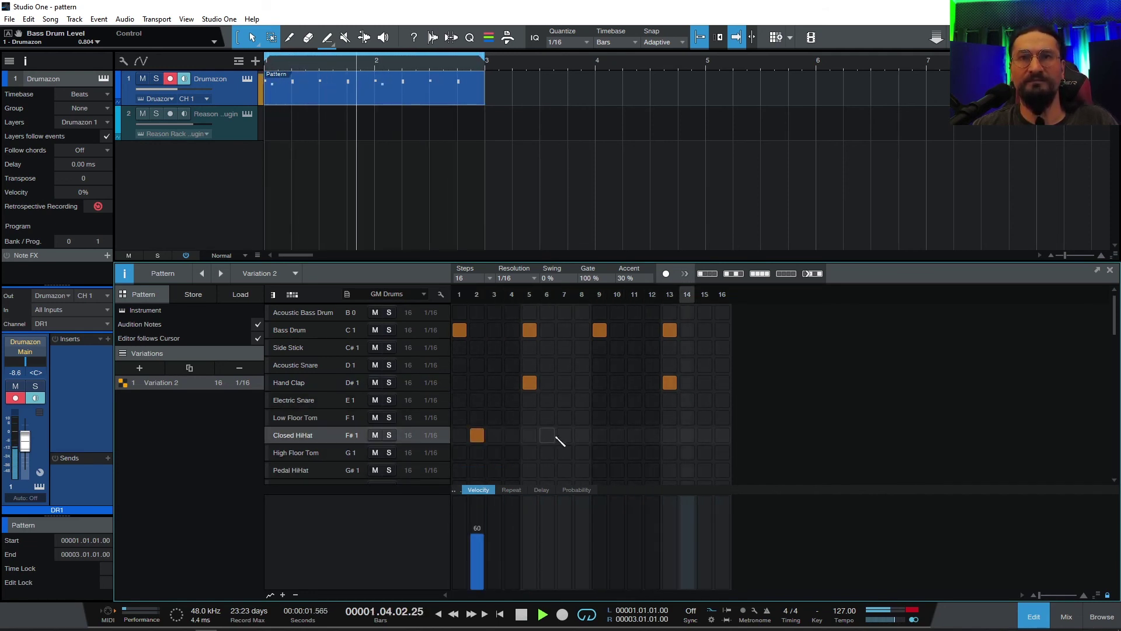
{"action": "left_click", "coordinate": [477, 435]}
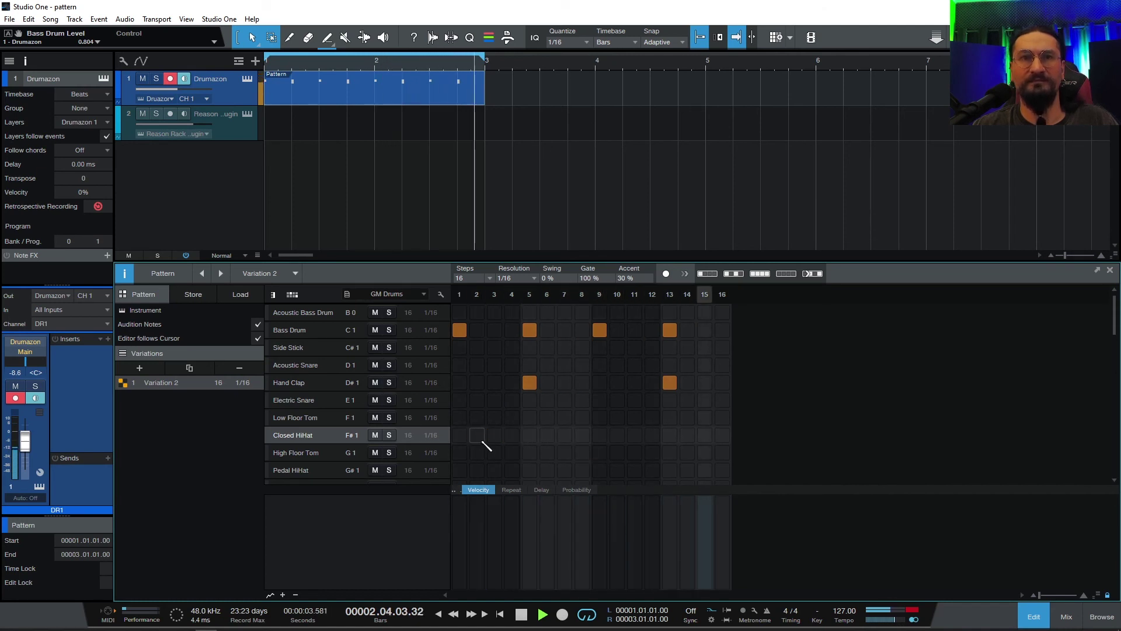
{"action": "left_click", "coordinate": [495, 435]}
{"action": "left_click", "coordinate": [564, 435]}
{"action": "left_click", "coordinate": [635, 435]}
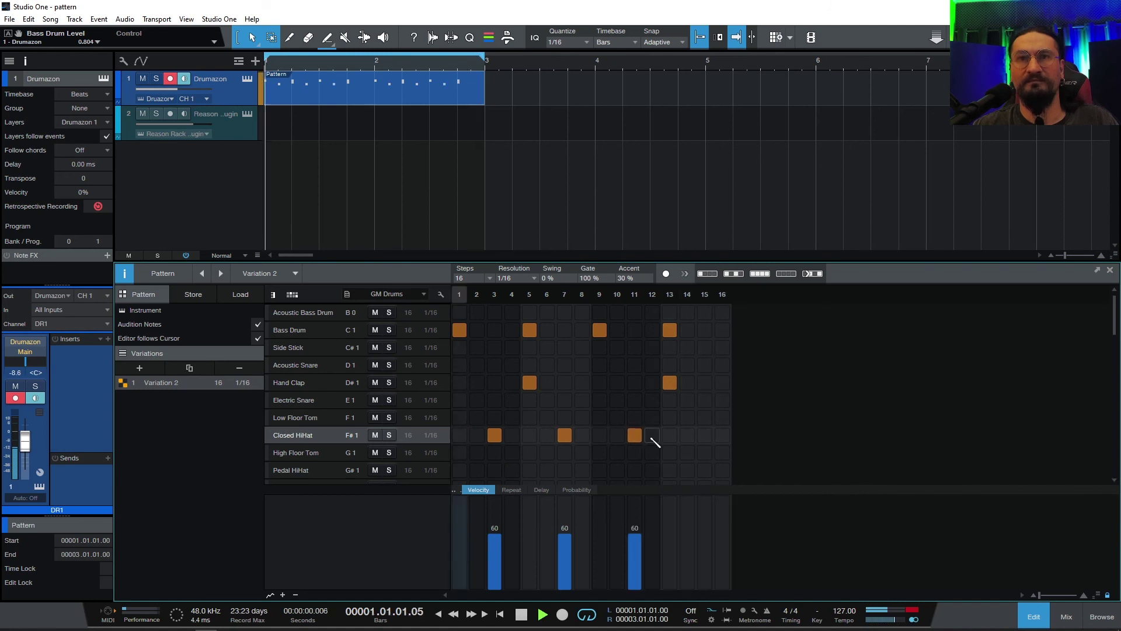
{"action": "left_click", "coordinate": [706, 435]}
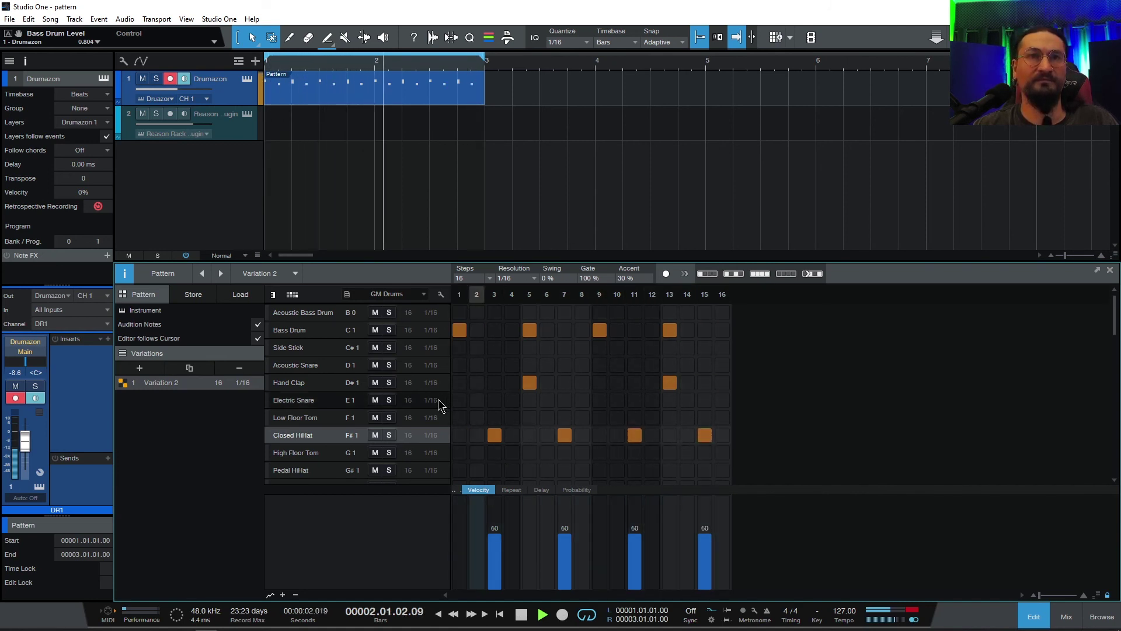
Create the Drumazon Variation 1 with Pedal HiHat on steps 4 and 8, Open HiHat on step 11 and no Closed HiHat on steps 9 and 11
{"action": "left_click", "coordinate": [145, 310]}
{"action": "left_click", "coordinate": [199, 374]}
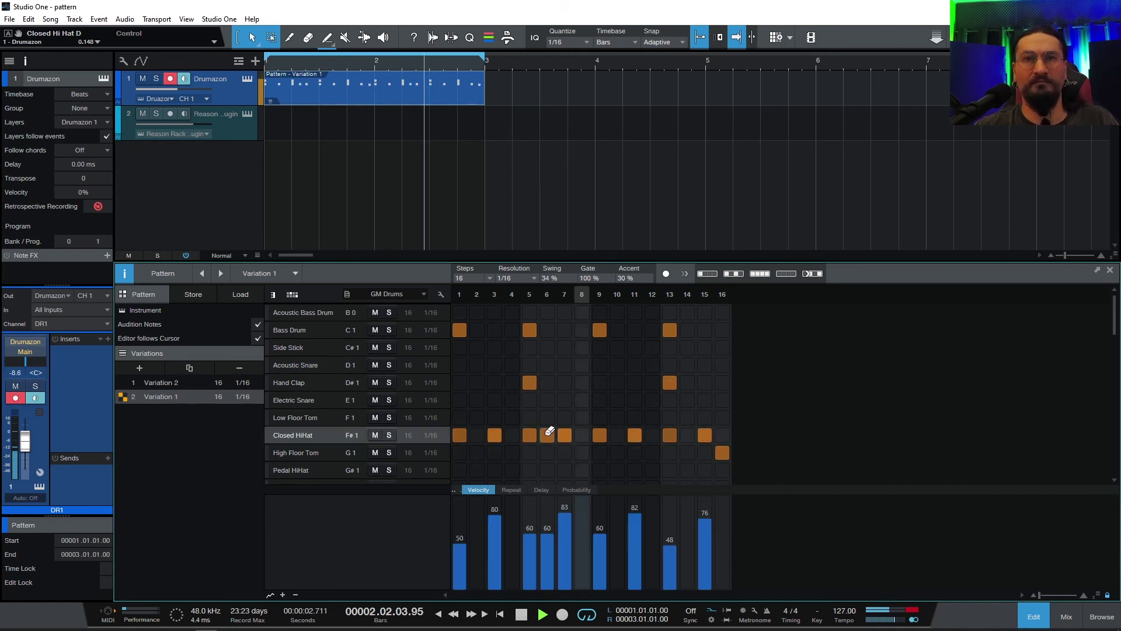
{"action": "left_click", "coordinate": [512, 470]}
{"action": "scroll", "coordinate": [513, 465], "scroll_direction": "down", "scroll_amount": 2}
{"action": "left_click", "coordinate": [582, 385]}
{"action": "left_click", "coordinate": [635, 421]}
{"action": "left_click", "coordinate": [635, 350]}
{"action": "left_click", "coordinate": [600, 351]}
{"action": "key", "text": "space"}
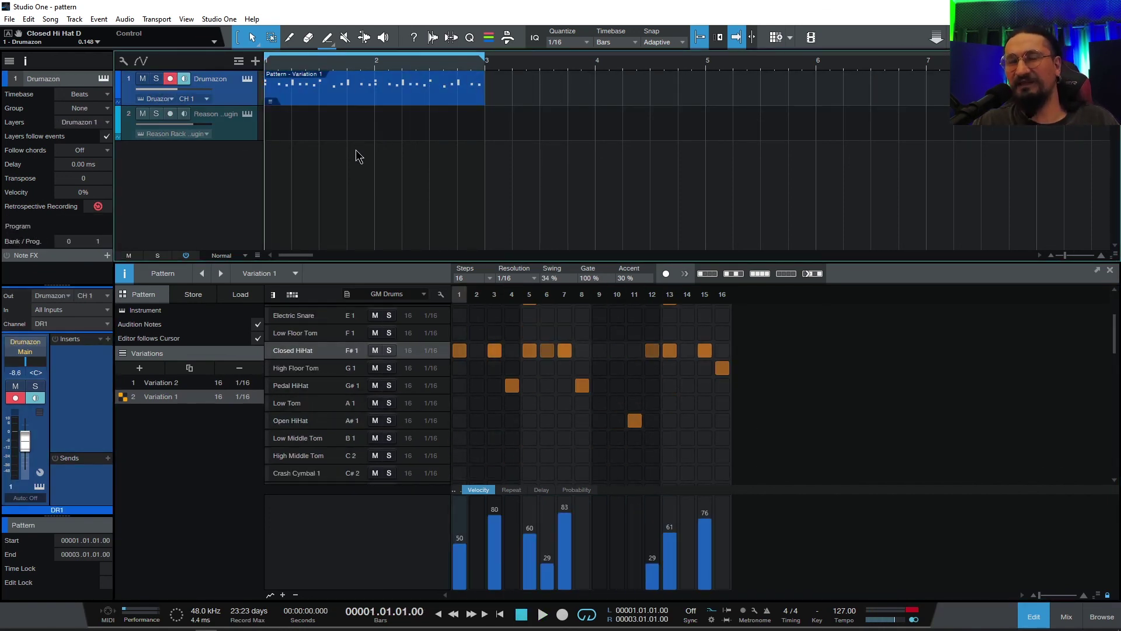
Play the Drumazon pattern and compare Variation 2 with Variation 1 by ear
{"action": "key", "text": "space"}
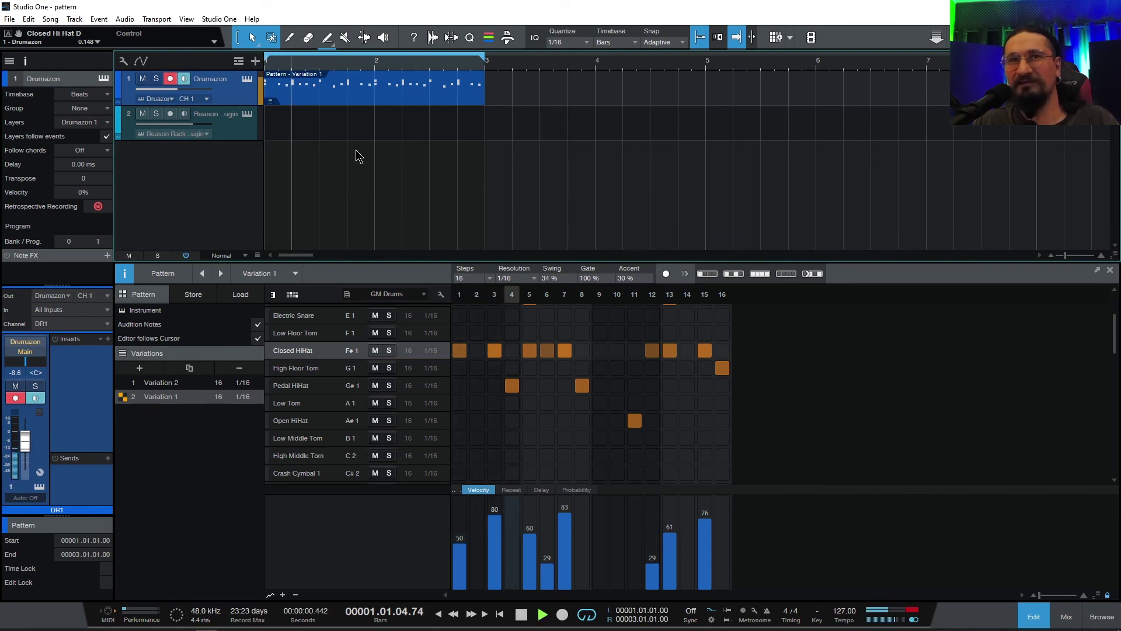
{"action": "left_click", "coordinate": [174, 384]}
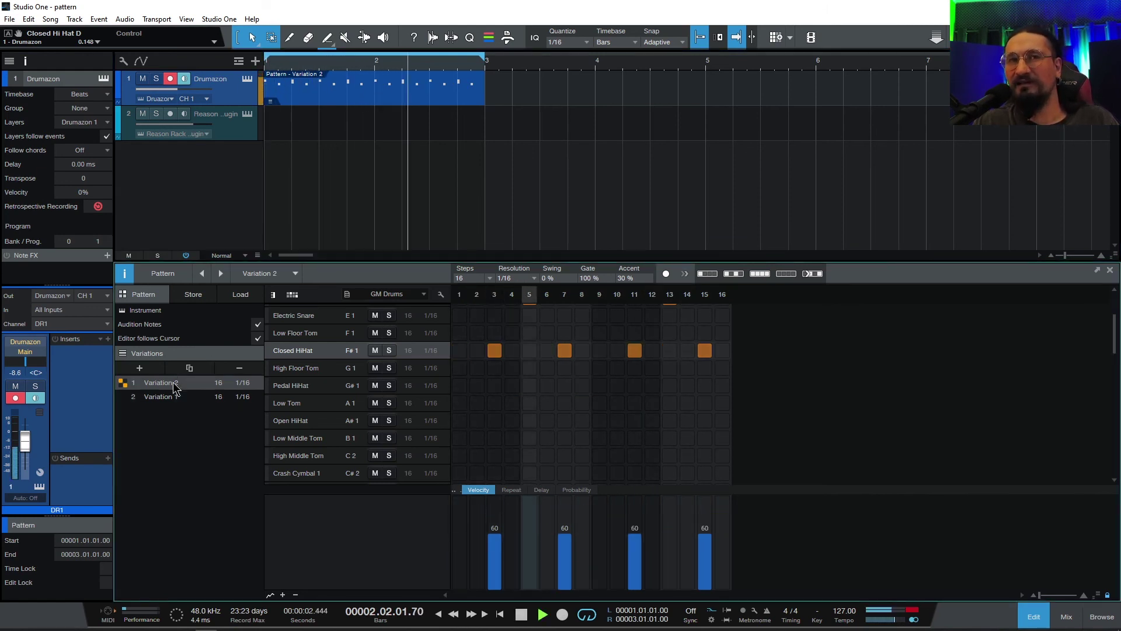
{"action": "key", "text": "space"}
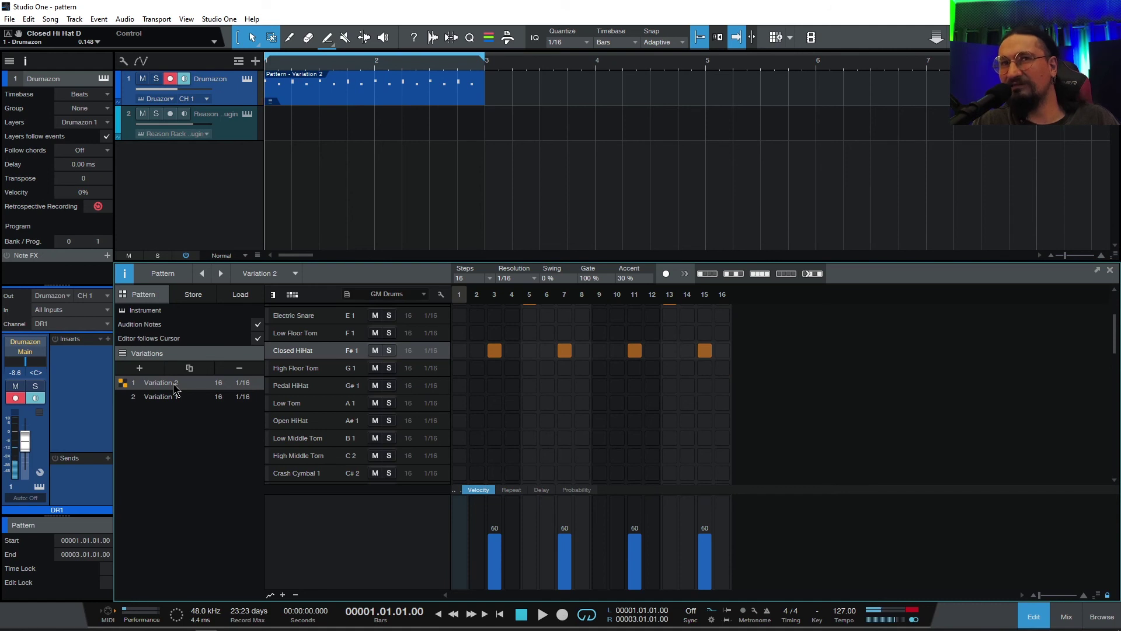
{"action": "key", "text": "space"}
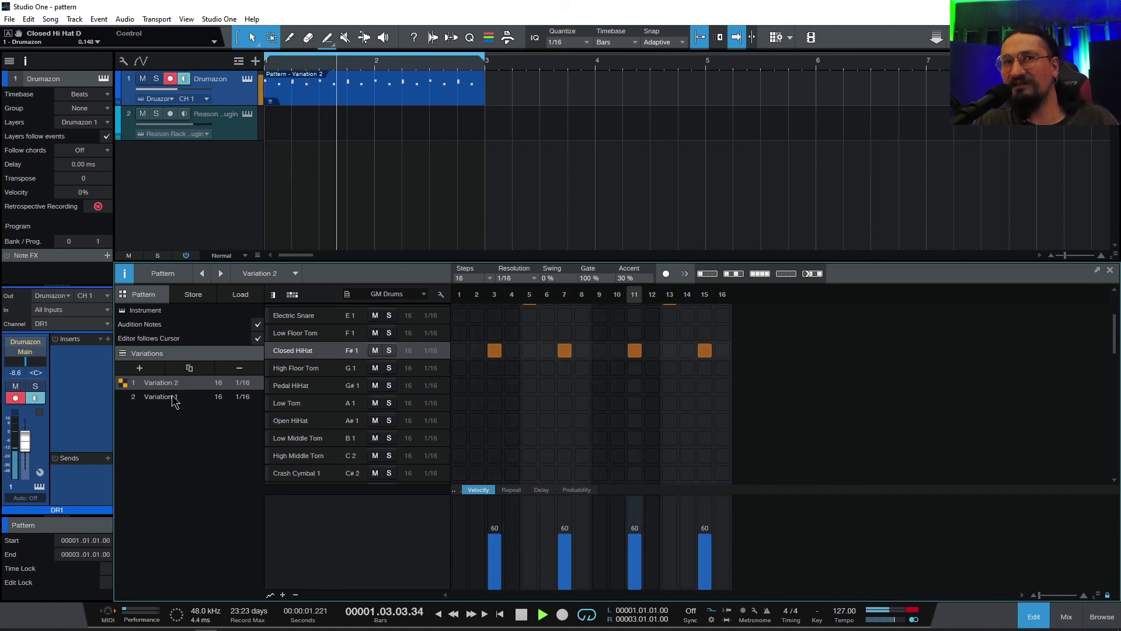
{"action": "left_click", "coordinate": [173, 397]}
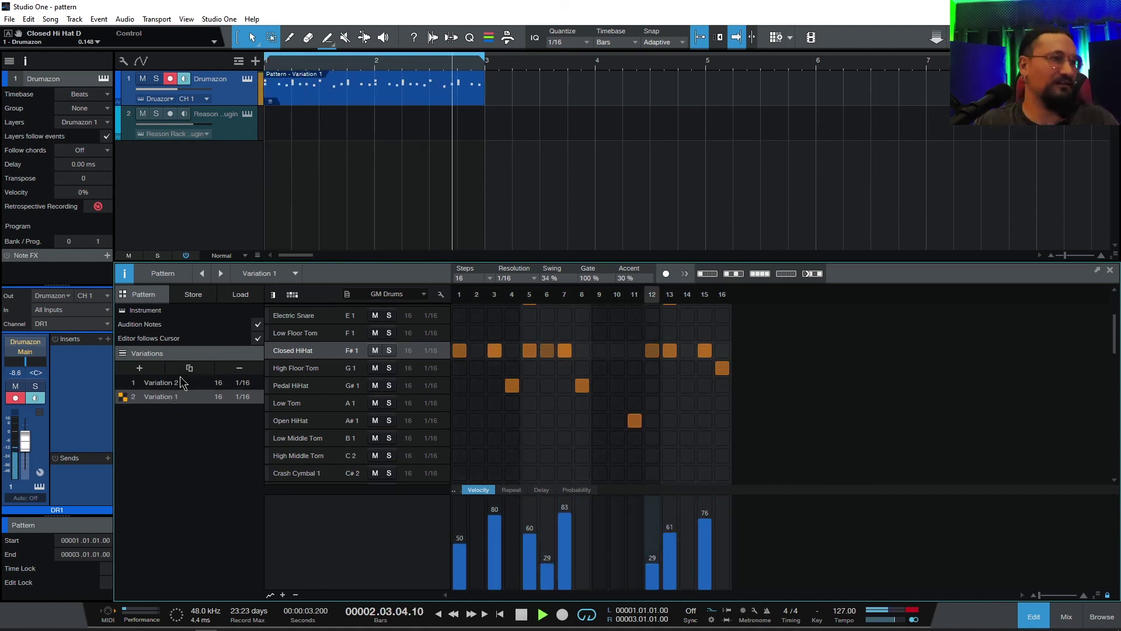
{"action": "key", "text": "space"}
Insert an instrument part and a pattern at bar 1 on the Reason Rack Plugin track
{"action": "left_click", "coordinate": [233, 133]}
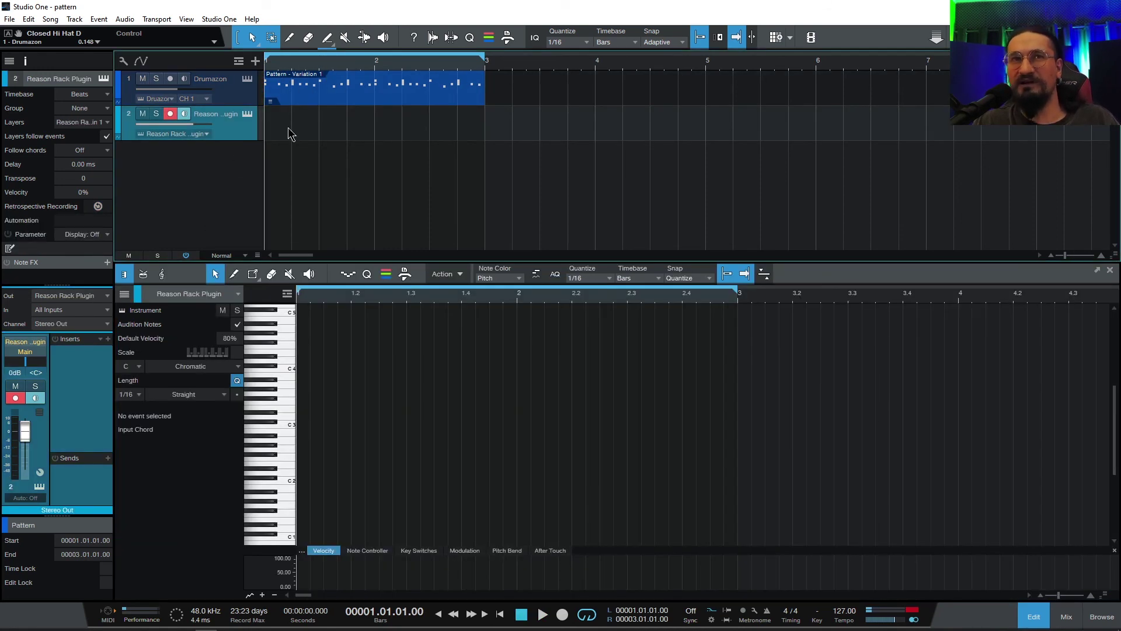
{"action": "key", "text": "ctrl+p"}
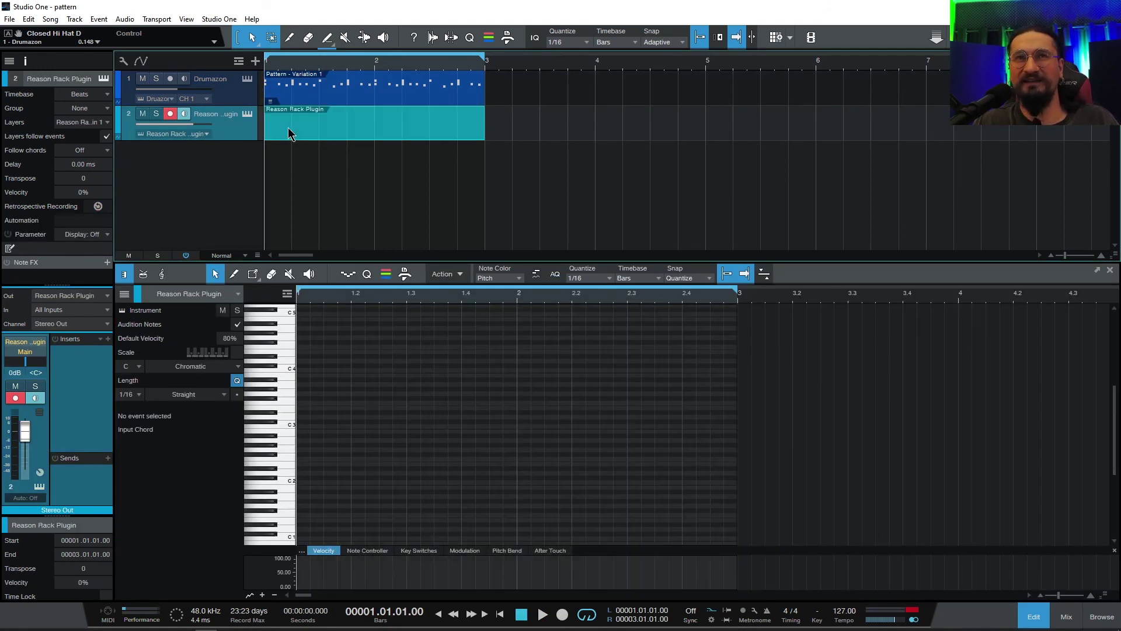
{"action": "right_click", "coordinate": [362, 136]}
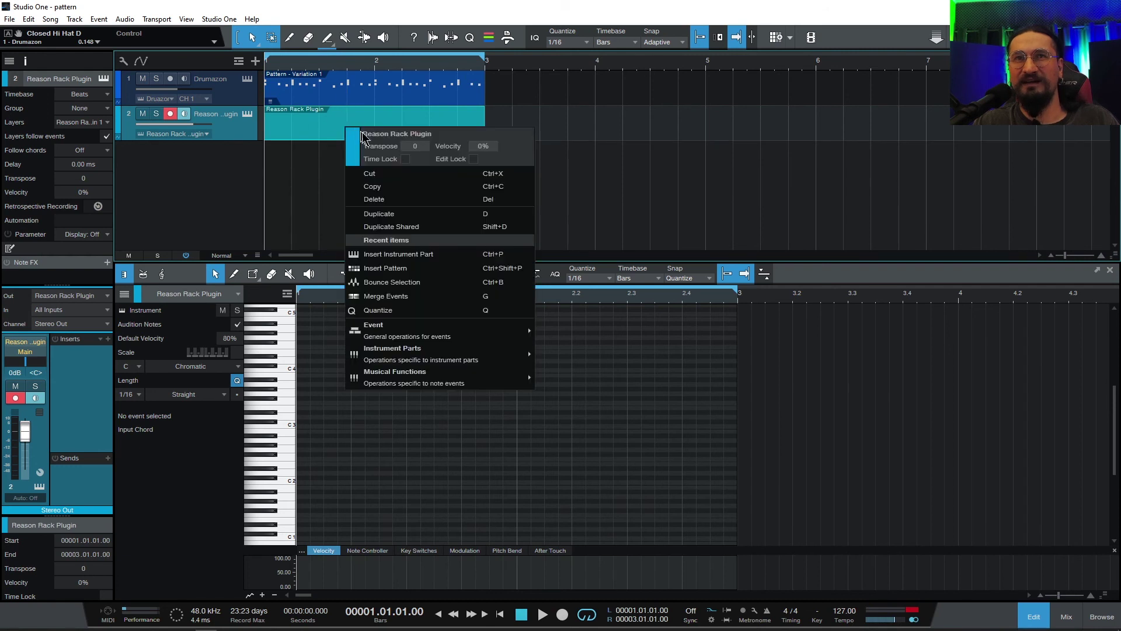
{"action": "left_click", "coordinate": [430, 268]}
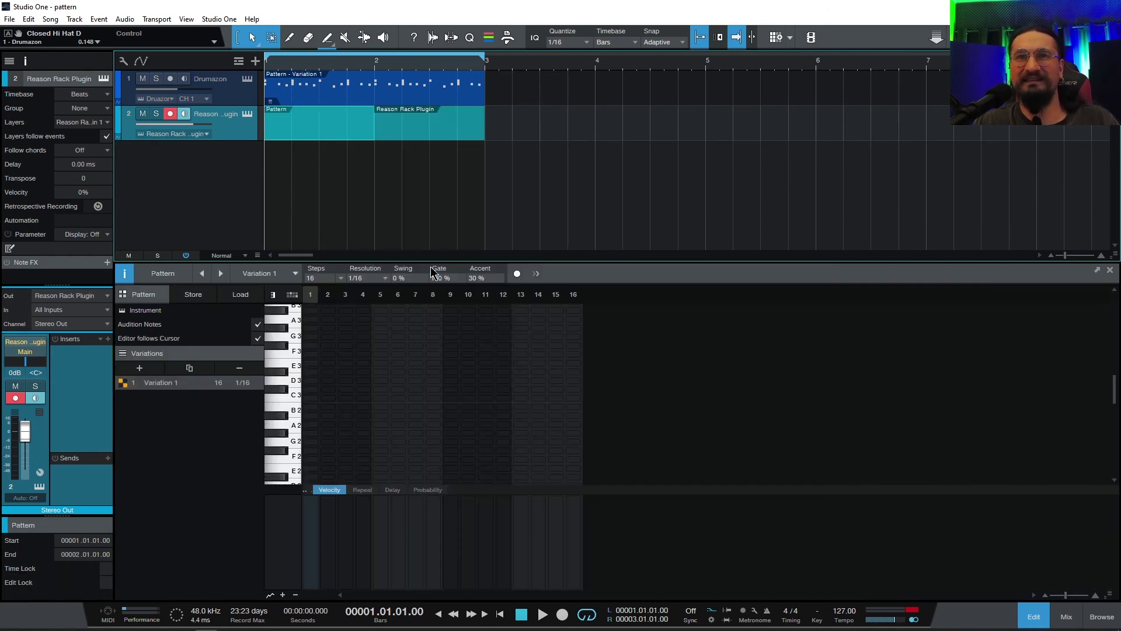
Try a D3 note and a D#2 note on step 1 of the Reason Rack pattern during playback
{"action": "left_click", "coordinate": [313, 380]}
{"action": "key", "text": "space"}
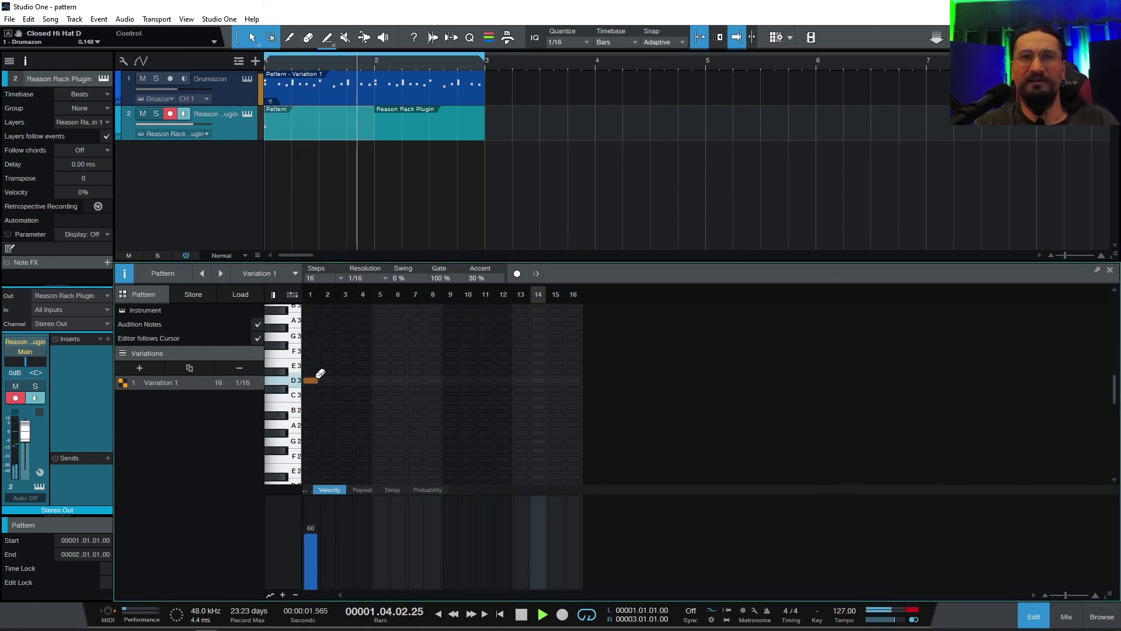
{"action": "left_click", "coordinate": [314, 380]}
{"action": "left_click", "coordinate": [314, 472]}
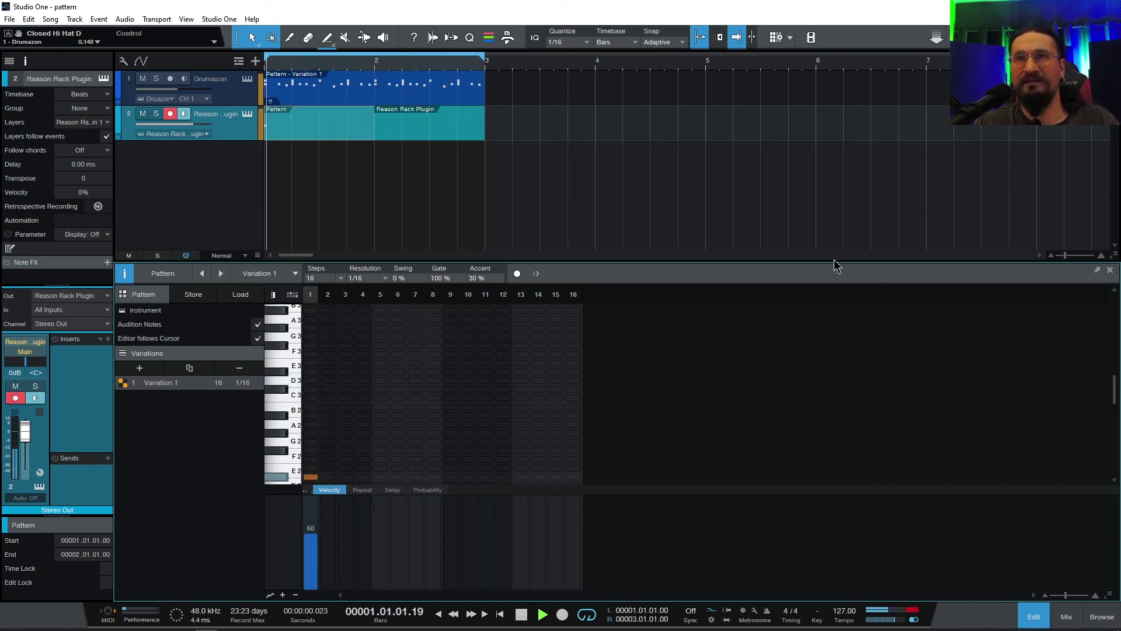
Enlarge the pattern editor and place D2 notes on steps 3, 6, 9 and 12, leaving step 1 empty
{"action": "left_click_drag", "start_coordinate": [834, 261], "coordinate": [825, 87]}
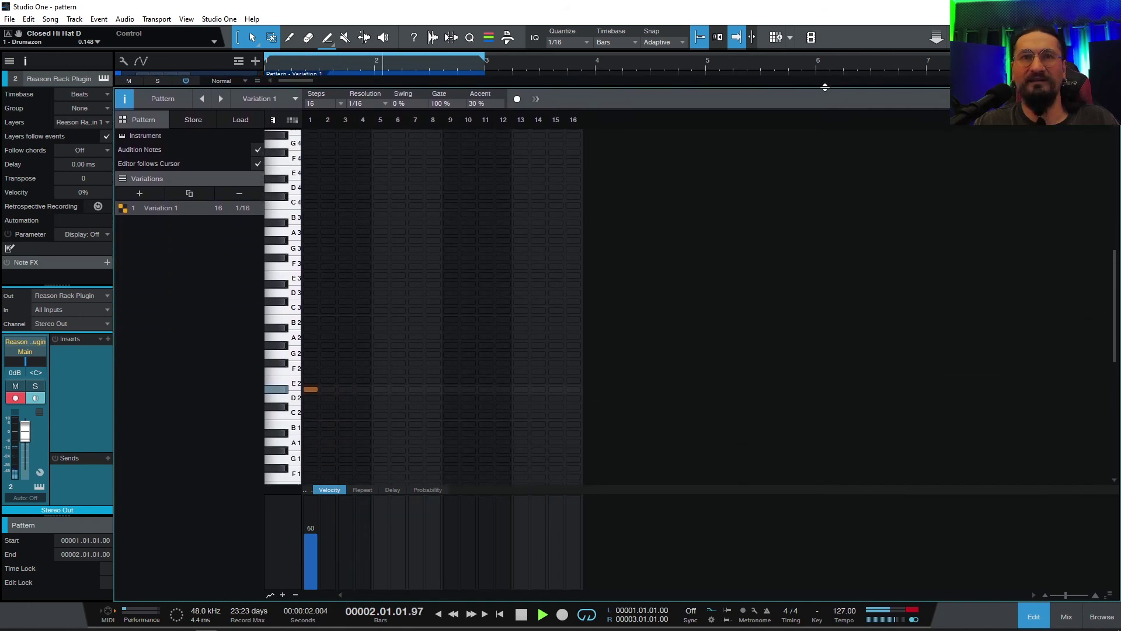
{"action": "left_click_drag", "start_coordinate": [318, 388], "coordinate": [315, 398]}
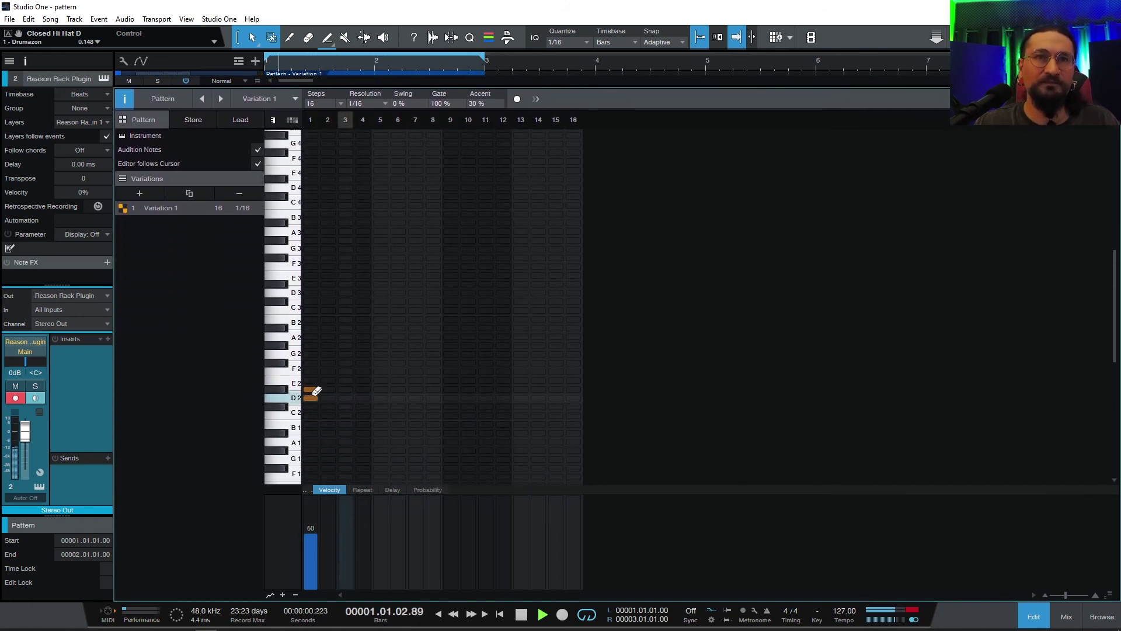
{"action": "left_click", "coordinate": [345, 398]}
{"action": "left_click", "coordinate": [312, 397]}
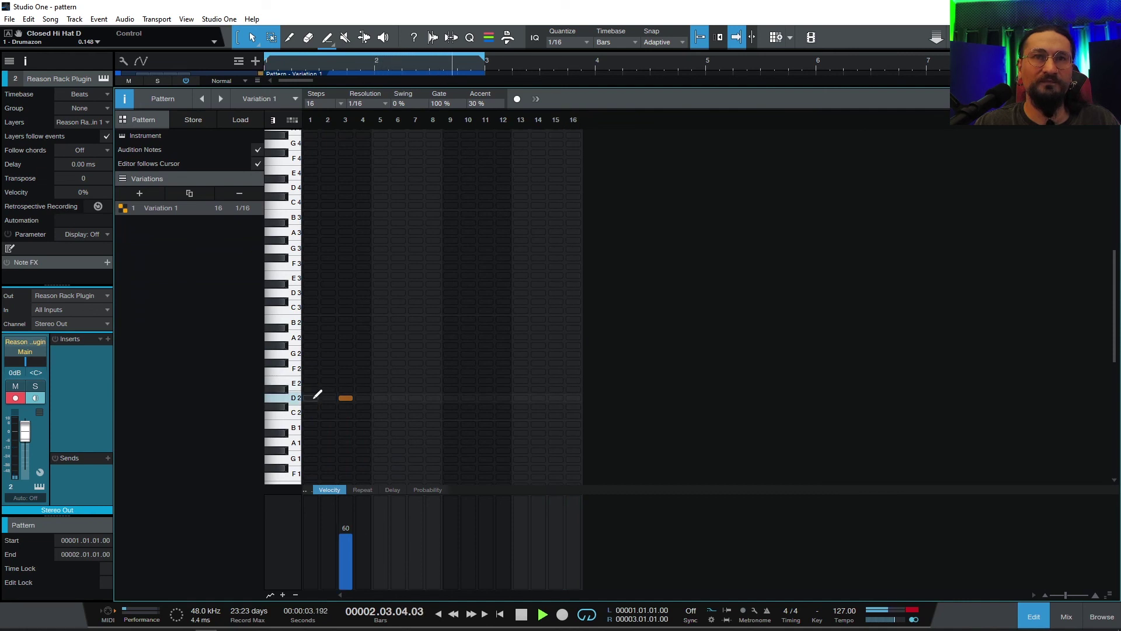
{"action": "left_click", "coordinate": [400, 397]}
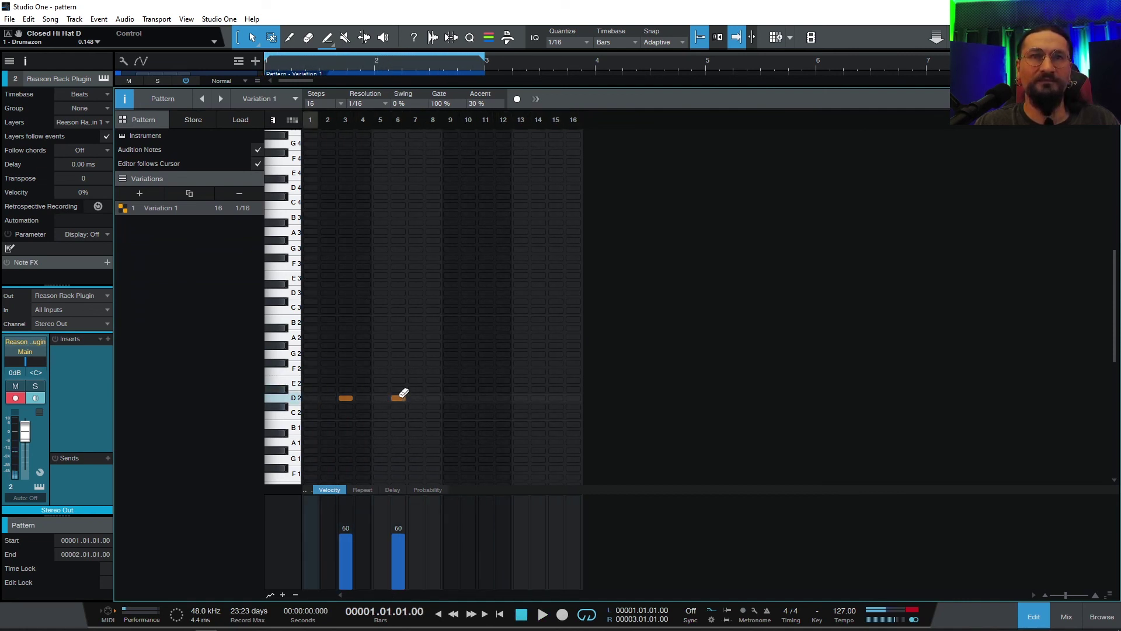
{"action": "left_click", "coordinate": [435, 397]}
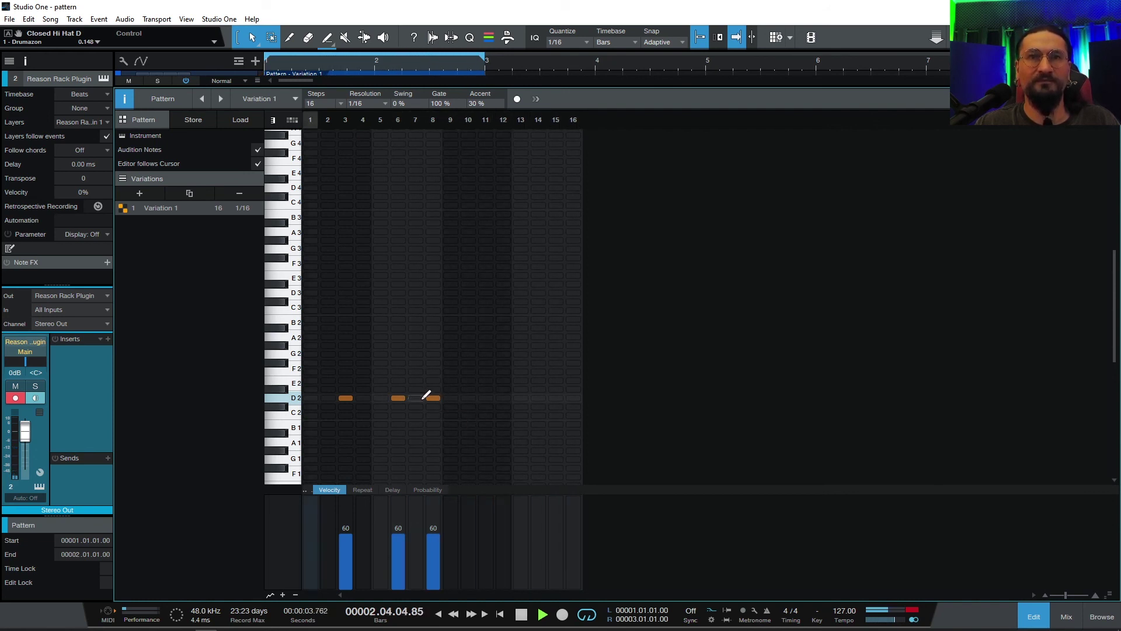
{"action": "left_click", "coordinate": [440, 398]}
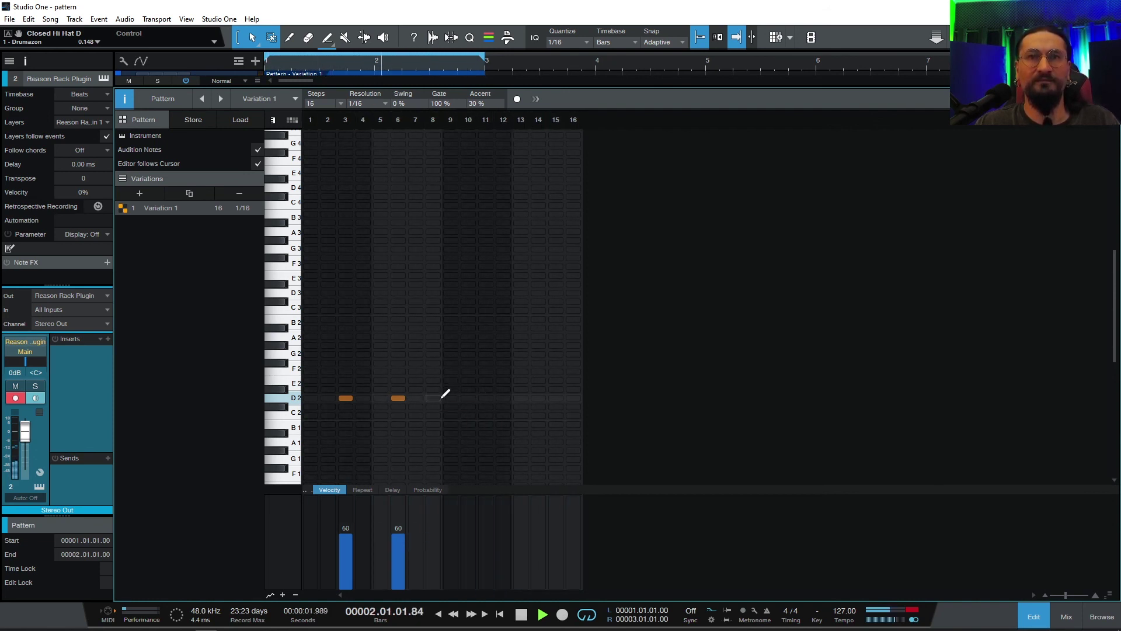
{"action": "left_click", "coordinate": [457, 398]}
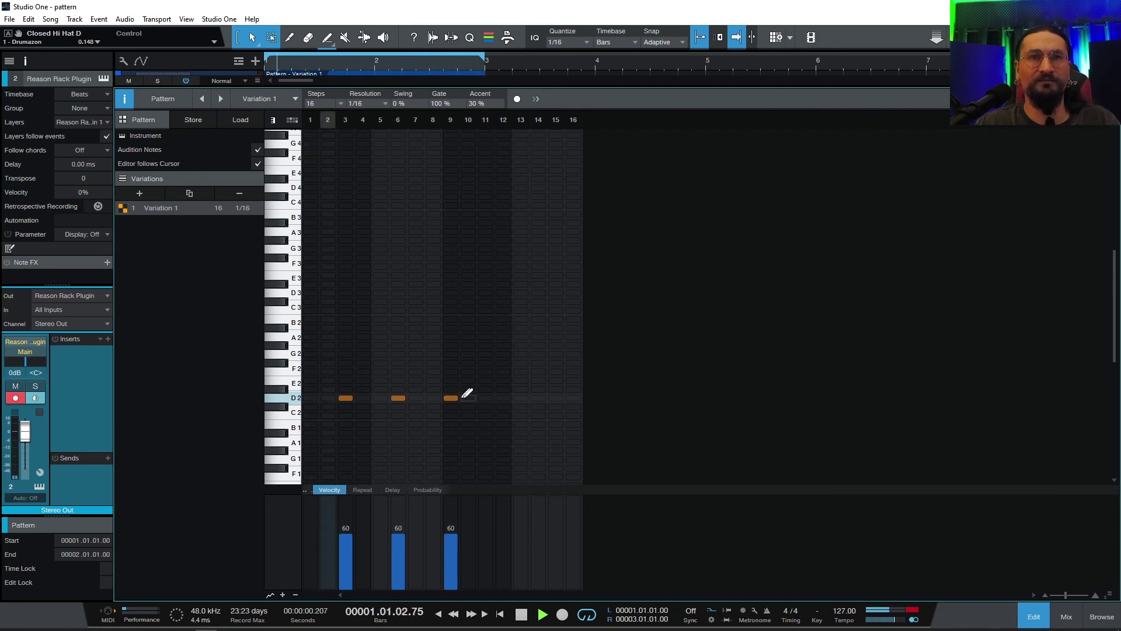
{"action": "left_click", "coordinate": [511, 394]}
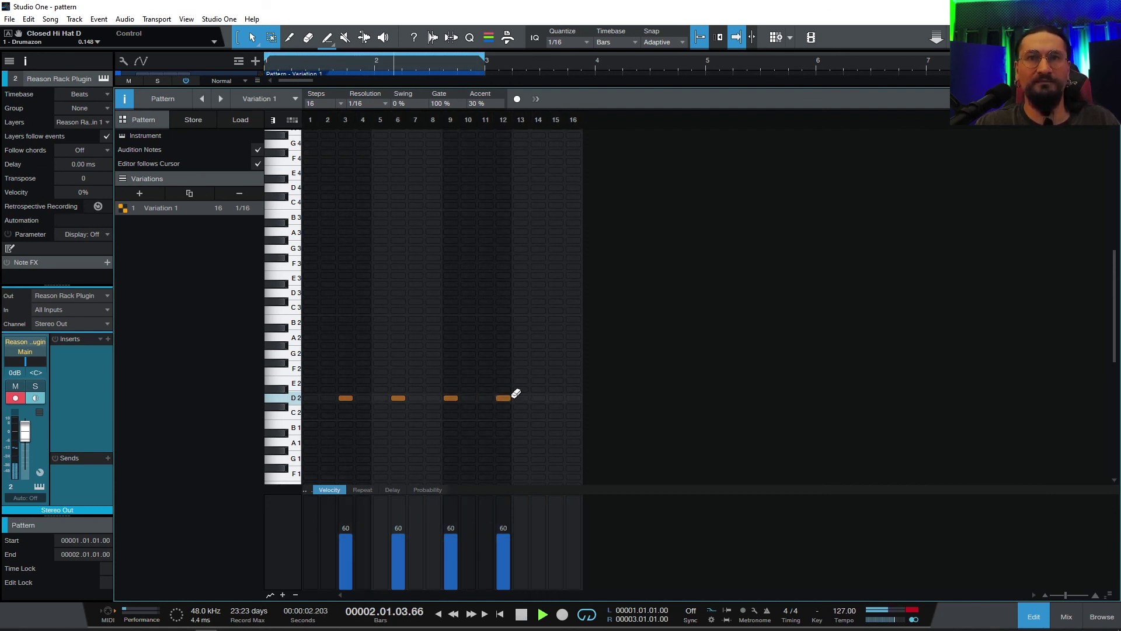
Extend the bass line in a 32-step pattern with a D2 note on step 14 and A#1 notes on steps 16, 17 and 19
{"action": "left_click_drag", "start_coordinate": [511, 399], "coordinate": [529, 397]}
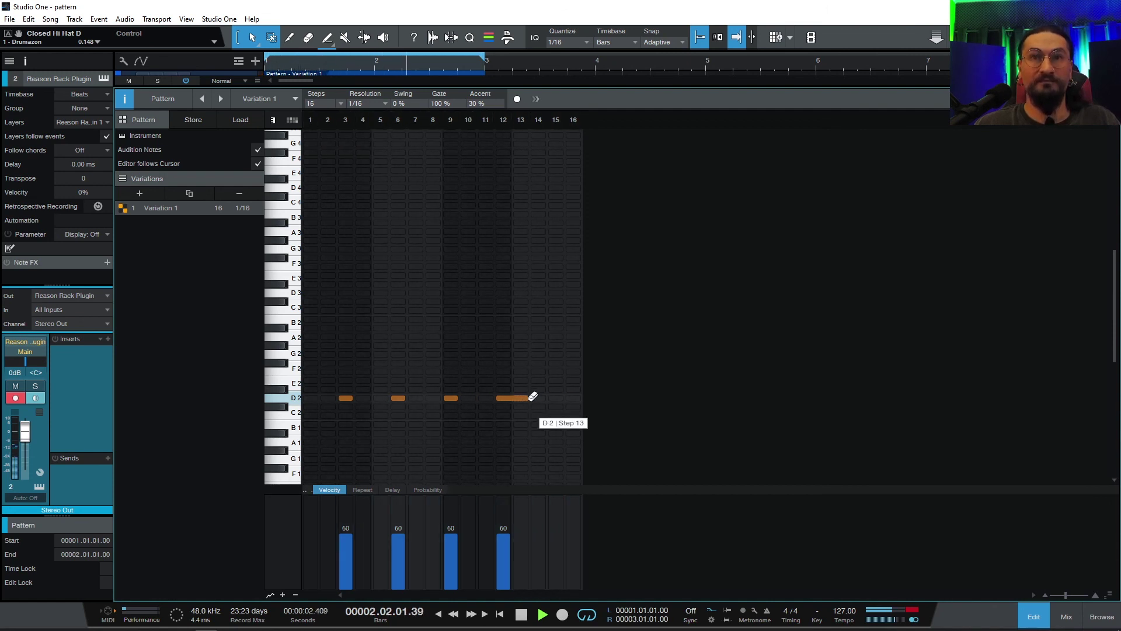
{"action": "left_click_drag", "start_coordinate": [553, 399], "coordinate": [561, 397]}
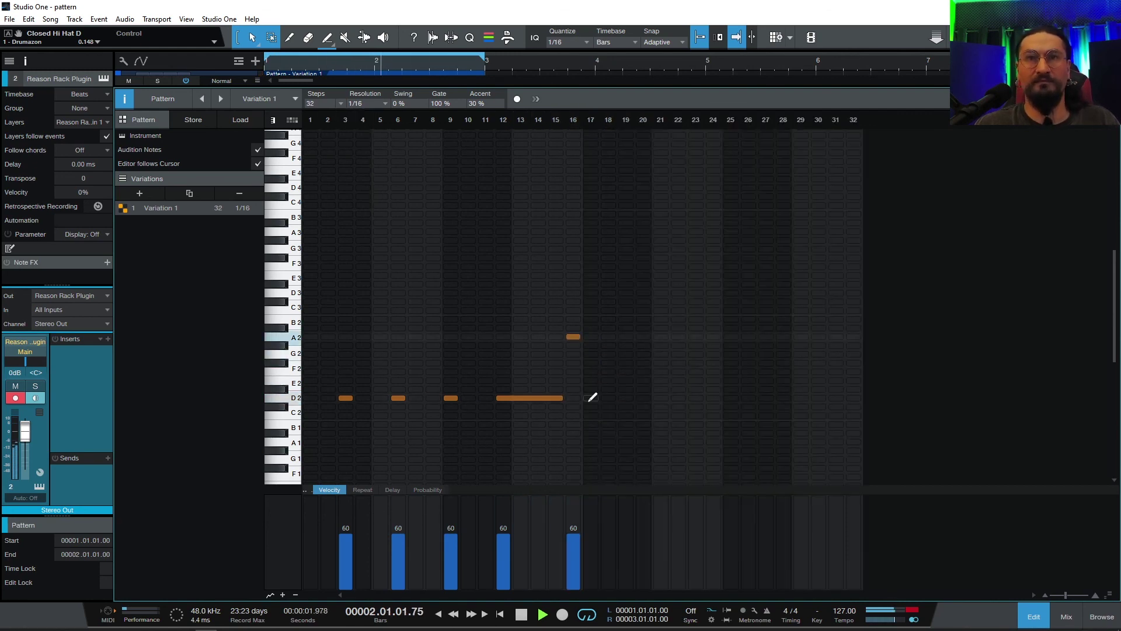
{"action": "left_click", "coordinate": [538, 398]}
{"action": "left_click", "coordinate": [573, 398]}
{"action": "left_click", "coordinate": [591, 398]}
Add a long G2 note on steps 23 to 26, G2 notes on steps 28 and 30, and an F2 note on steps 31 to 32
{"action": "key", "text": "F3"}
{"action": "double_click", "coordinate": [443, 138]}
{"action": "left_click_drag", "start_coordinate": [696, 354], "coordinate": [753, 354]}
{"action": "left_click", "coordinate": [784, 354]}
{"action": "left_click", "coordinate": [819, 354]}
{"action": "left_click_drag", "start_coordinate": [836, 371], "coordinate": [858, 371]}
{"action": "key", "text": "space"}
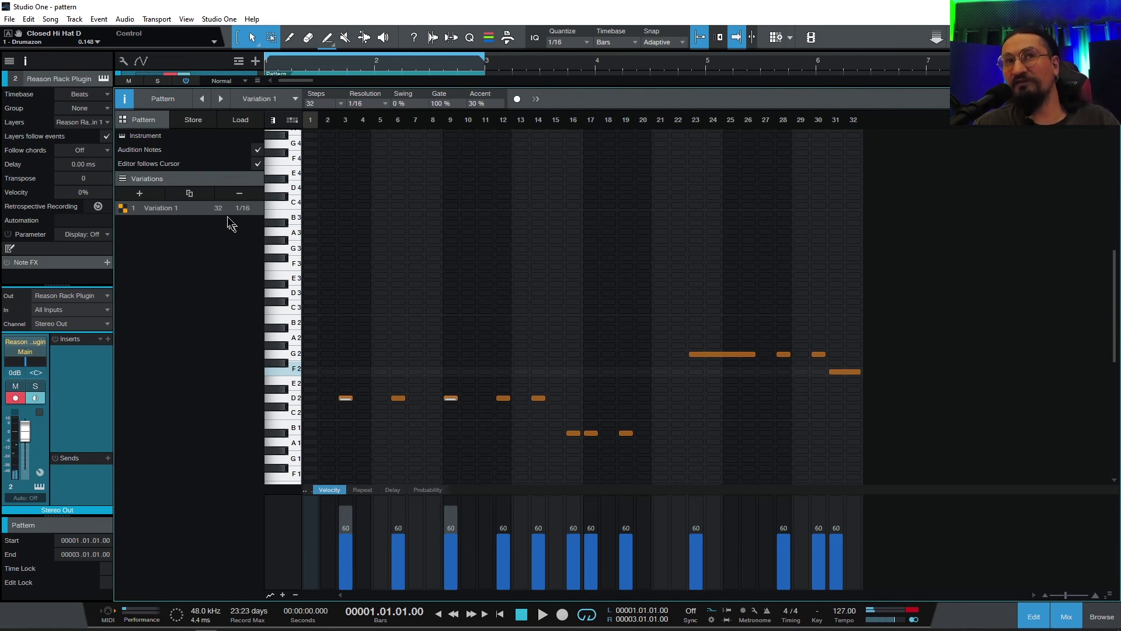
Create Variation 3 from the bass pattern, add a G2 note on step 6 and remove the D2 note on step 9
{"action": "left_click", "coordinate": [140, 194]}
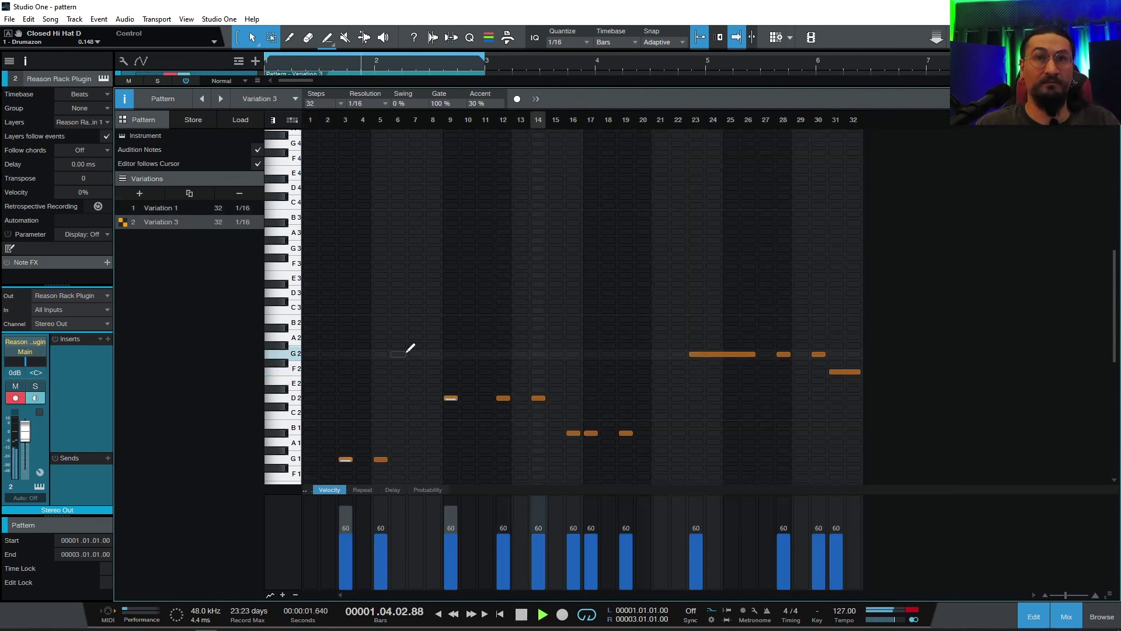
{"action": "left_click", "coordinate": [398, 354]}
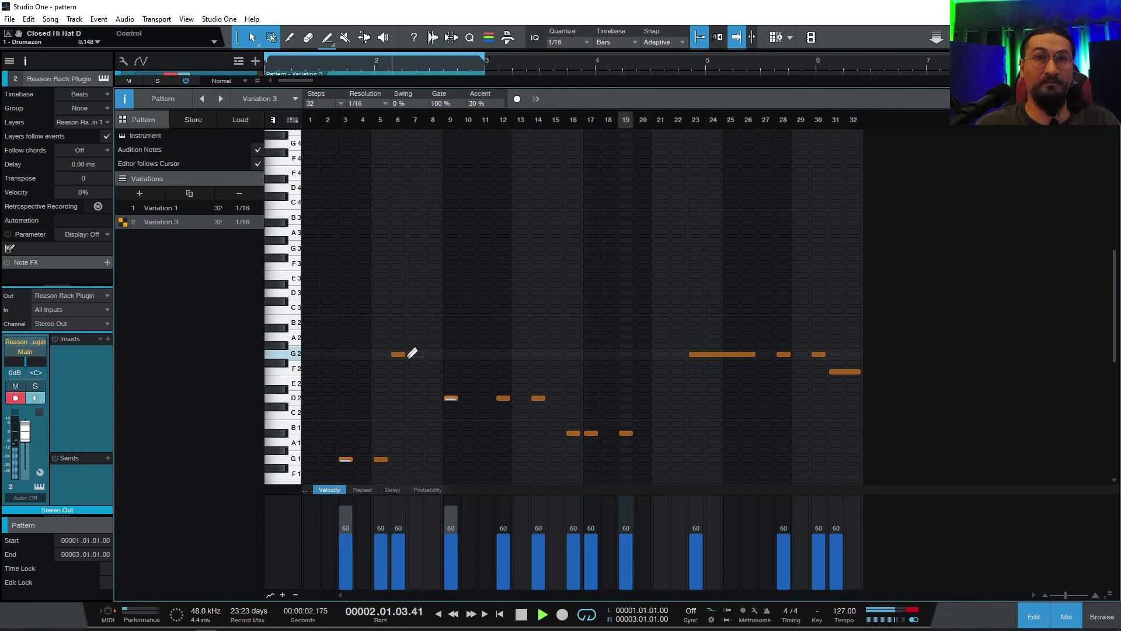
{"action": "left_click", "coordinate": [451, 399]}
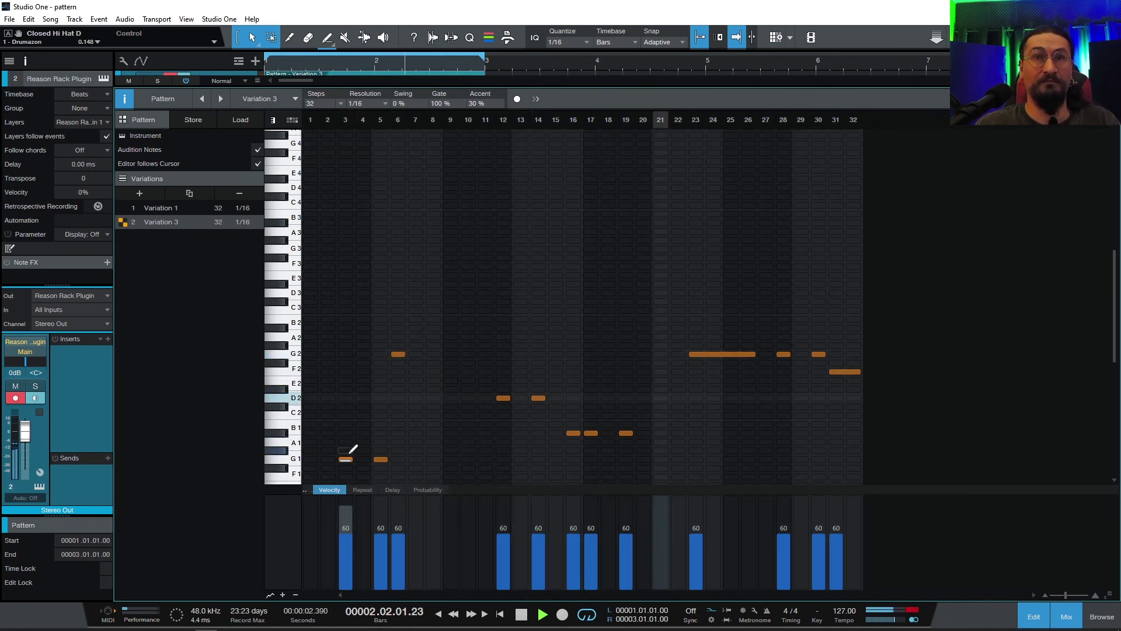
Undo the recent note edits in Variation 3, restore D2 on step 3 and try an accented F#3 note above it
{"action": "key", "text": "ctrl+z"}
{"action": "key", "text": "ctrl+z"}
{"action": "key", "text": "ctrl+z"}
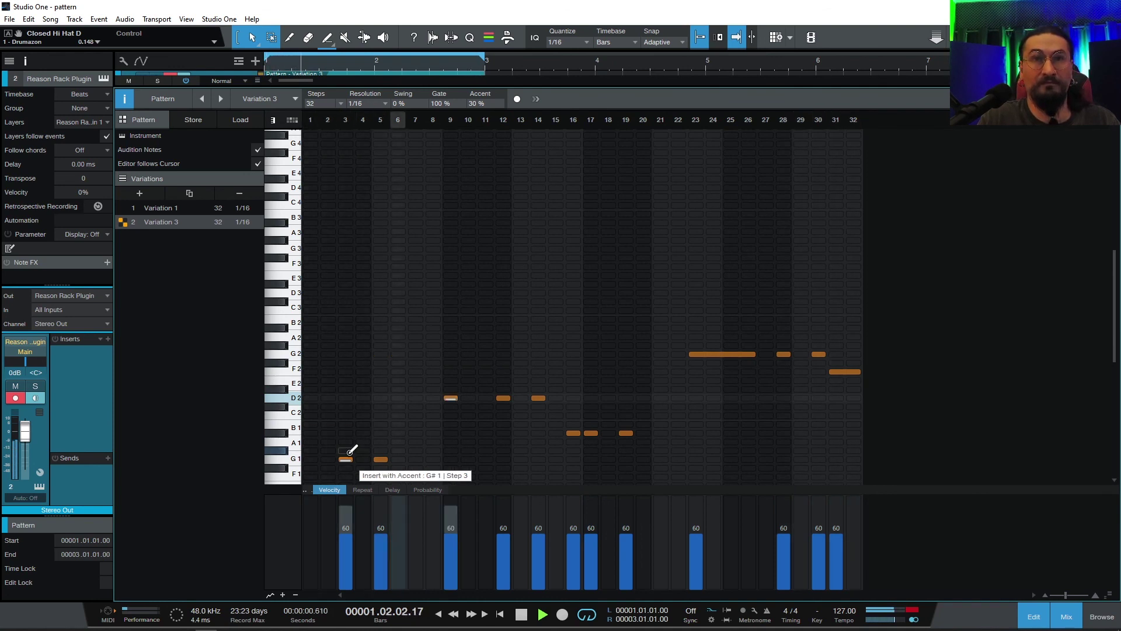
{"action": "key", "text": "ctrl+z"}
{"action": "key", "text": "ctrl+z"}
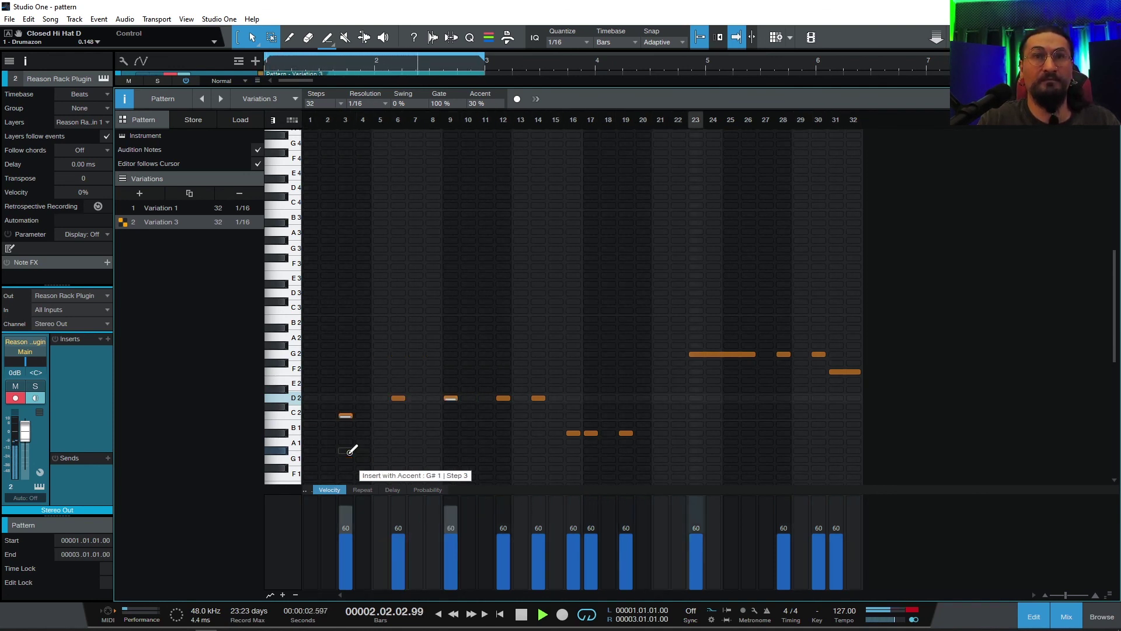
{"action": "left_click", "coordinate": [346, 415]}
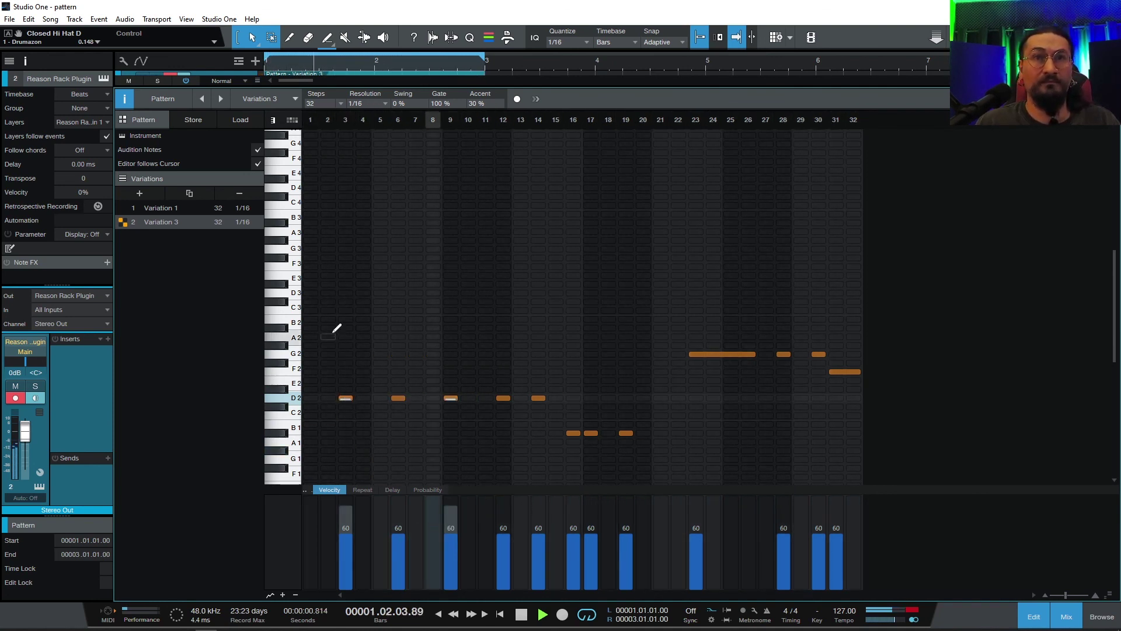
{"action": "left_click", "coordinate": [346, 258]}
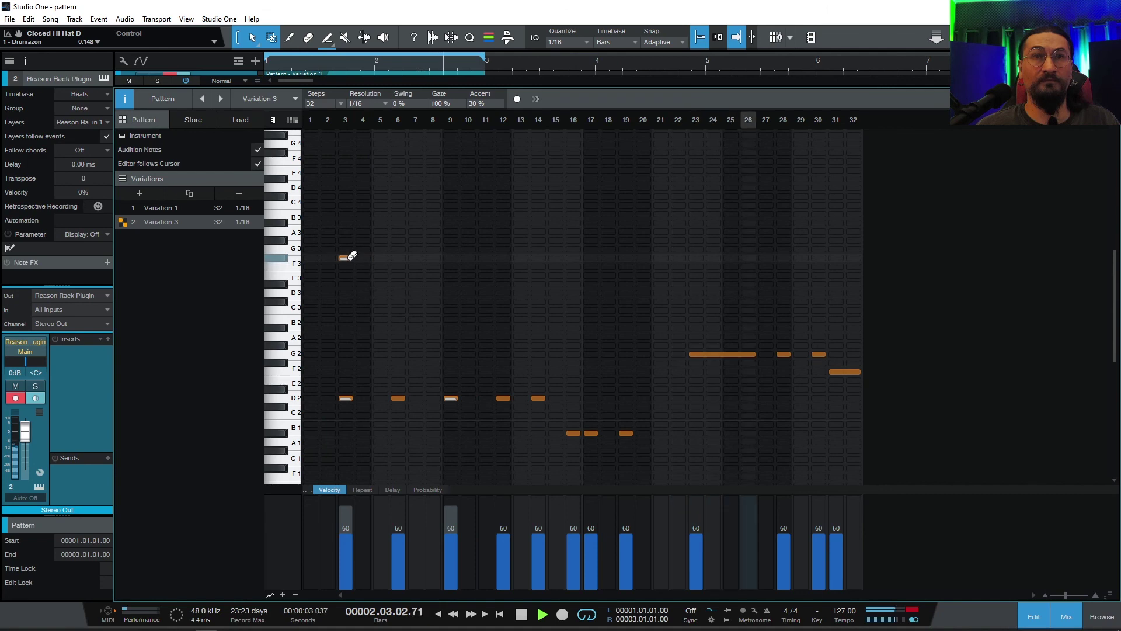
{"action": "left_click", "coordinate": [347, 263]}
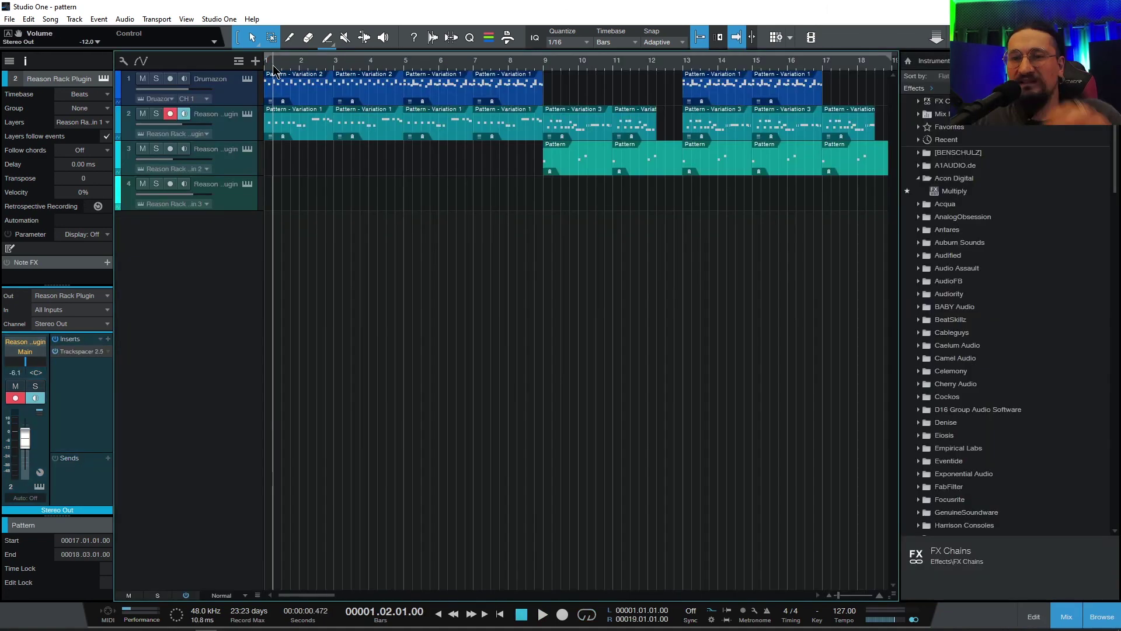
Play the full pattern arrangement from bar 1 through bar 18, then stop playback
{"action": "key", "text": "space"}
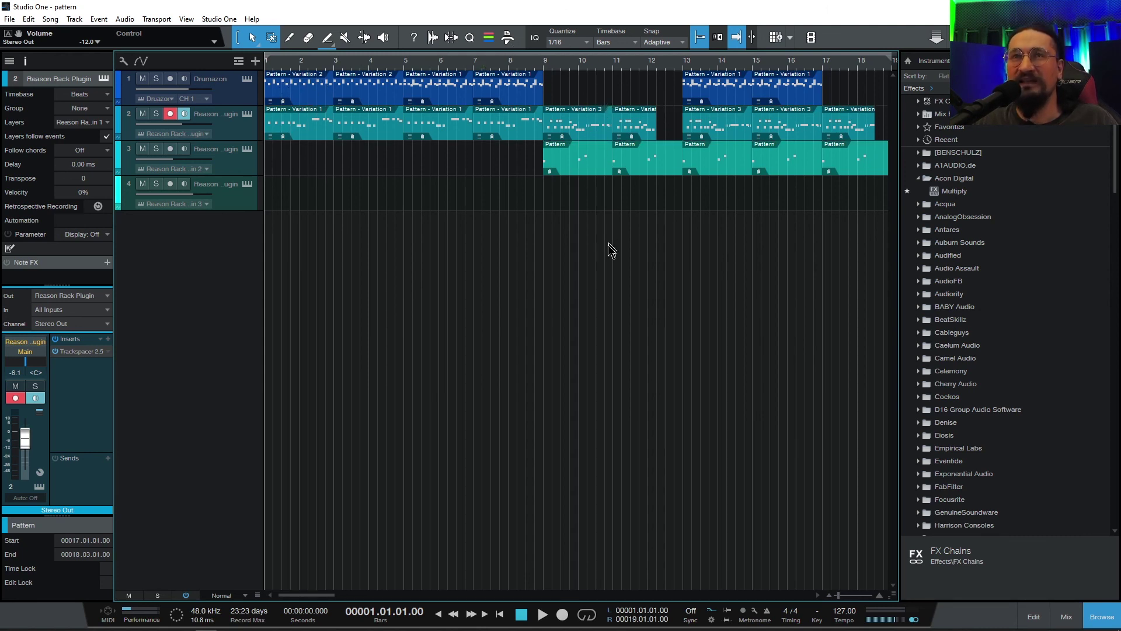
{"action": "key", "text": "space"}
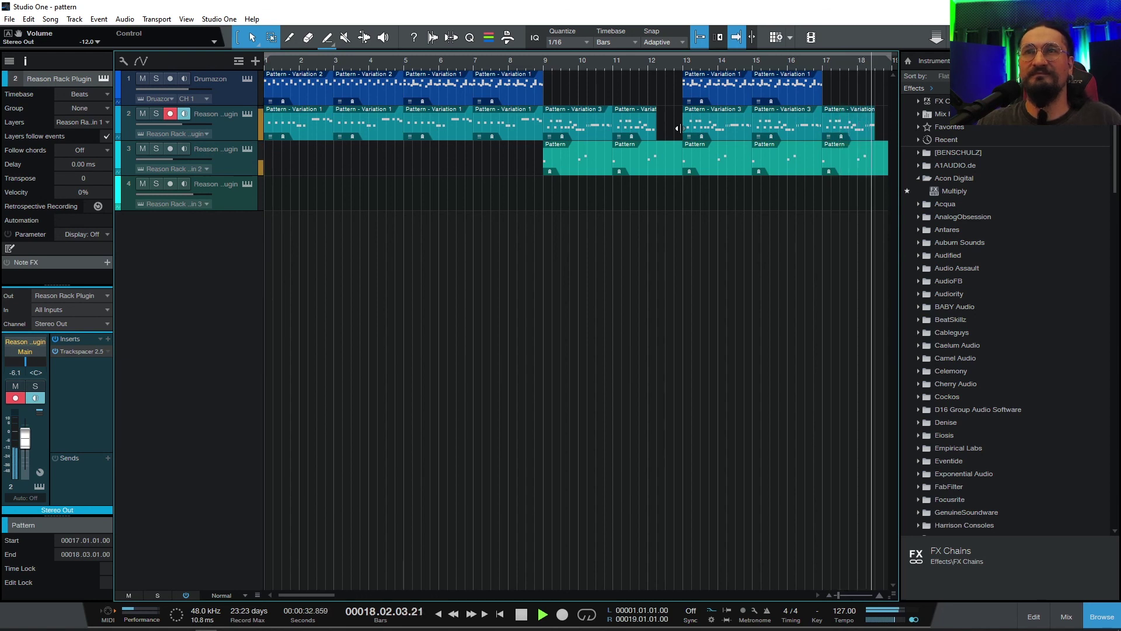
{"action": "key", "text": "space"}
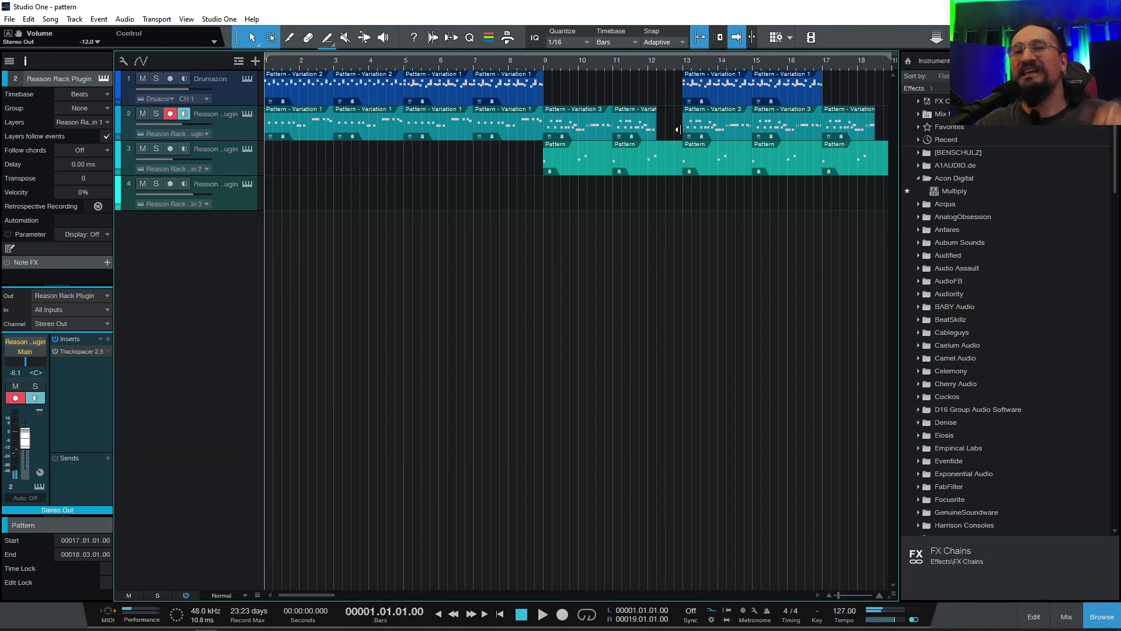